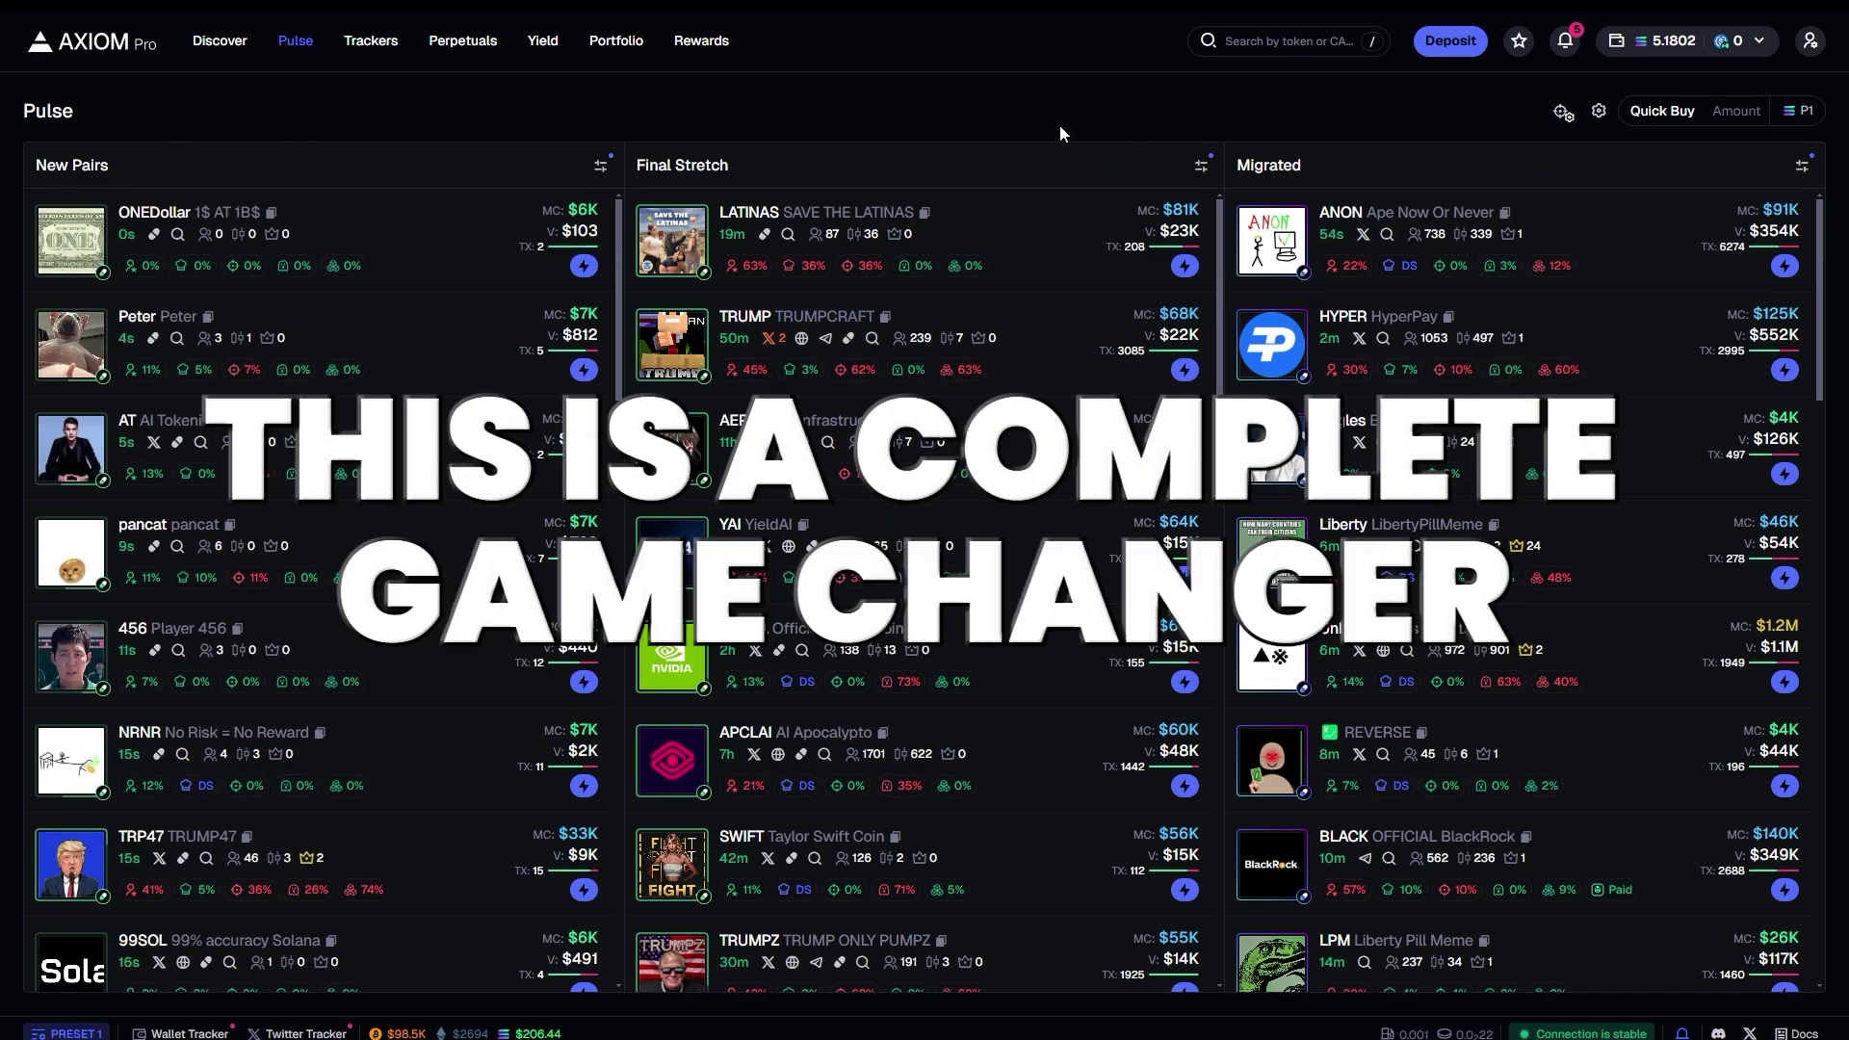
Scroll down the Final Stretch column on Pulse to reach the TRUMPZ row.
{"action": "scroll", "coordinate": [957, 726], "scroll_direction": "down", "scroll_amount": 4}
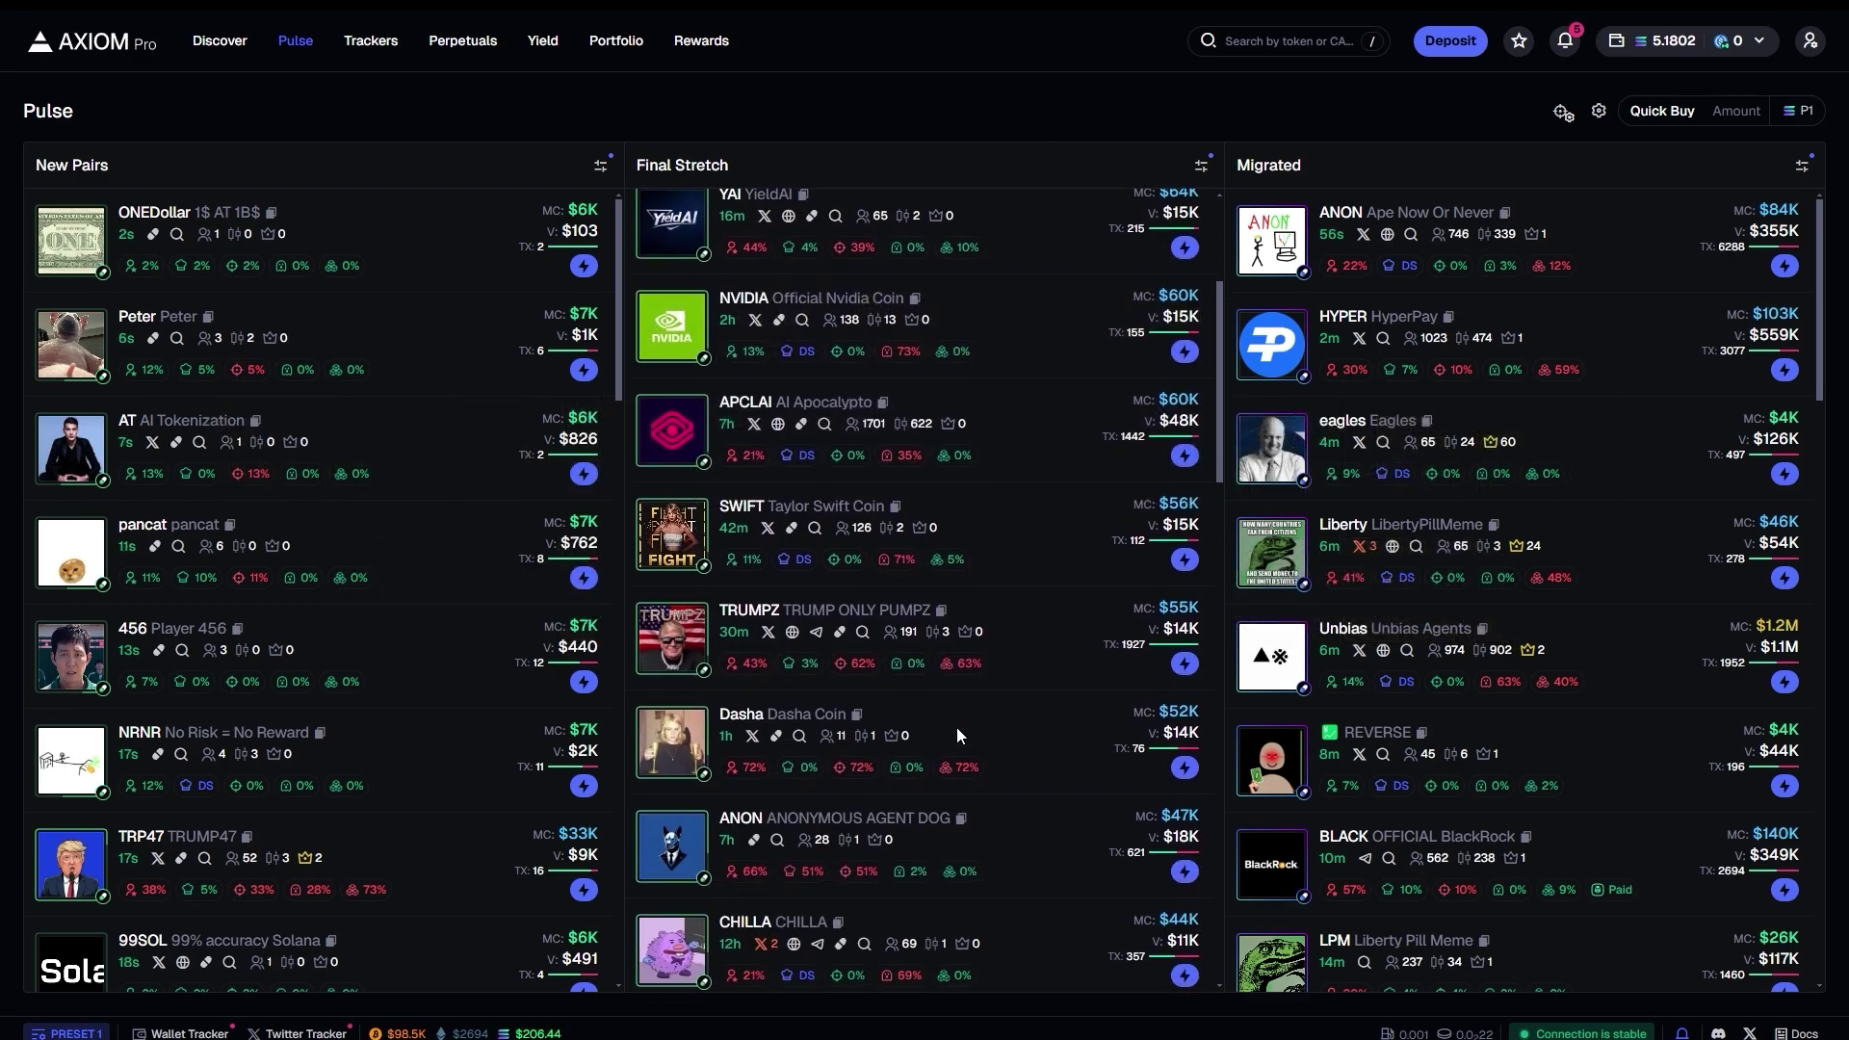
Open the TRUMPZ token page and list its holders.
{"action": "left_click", "coordinate": [1033, 614]}
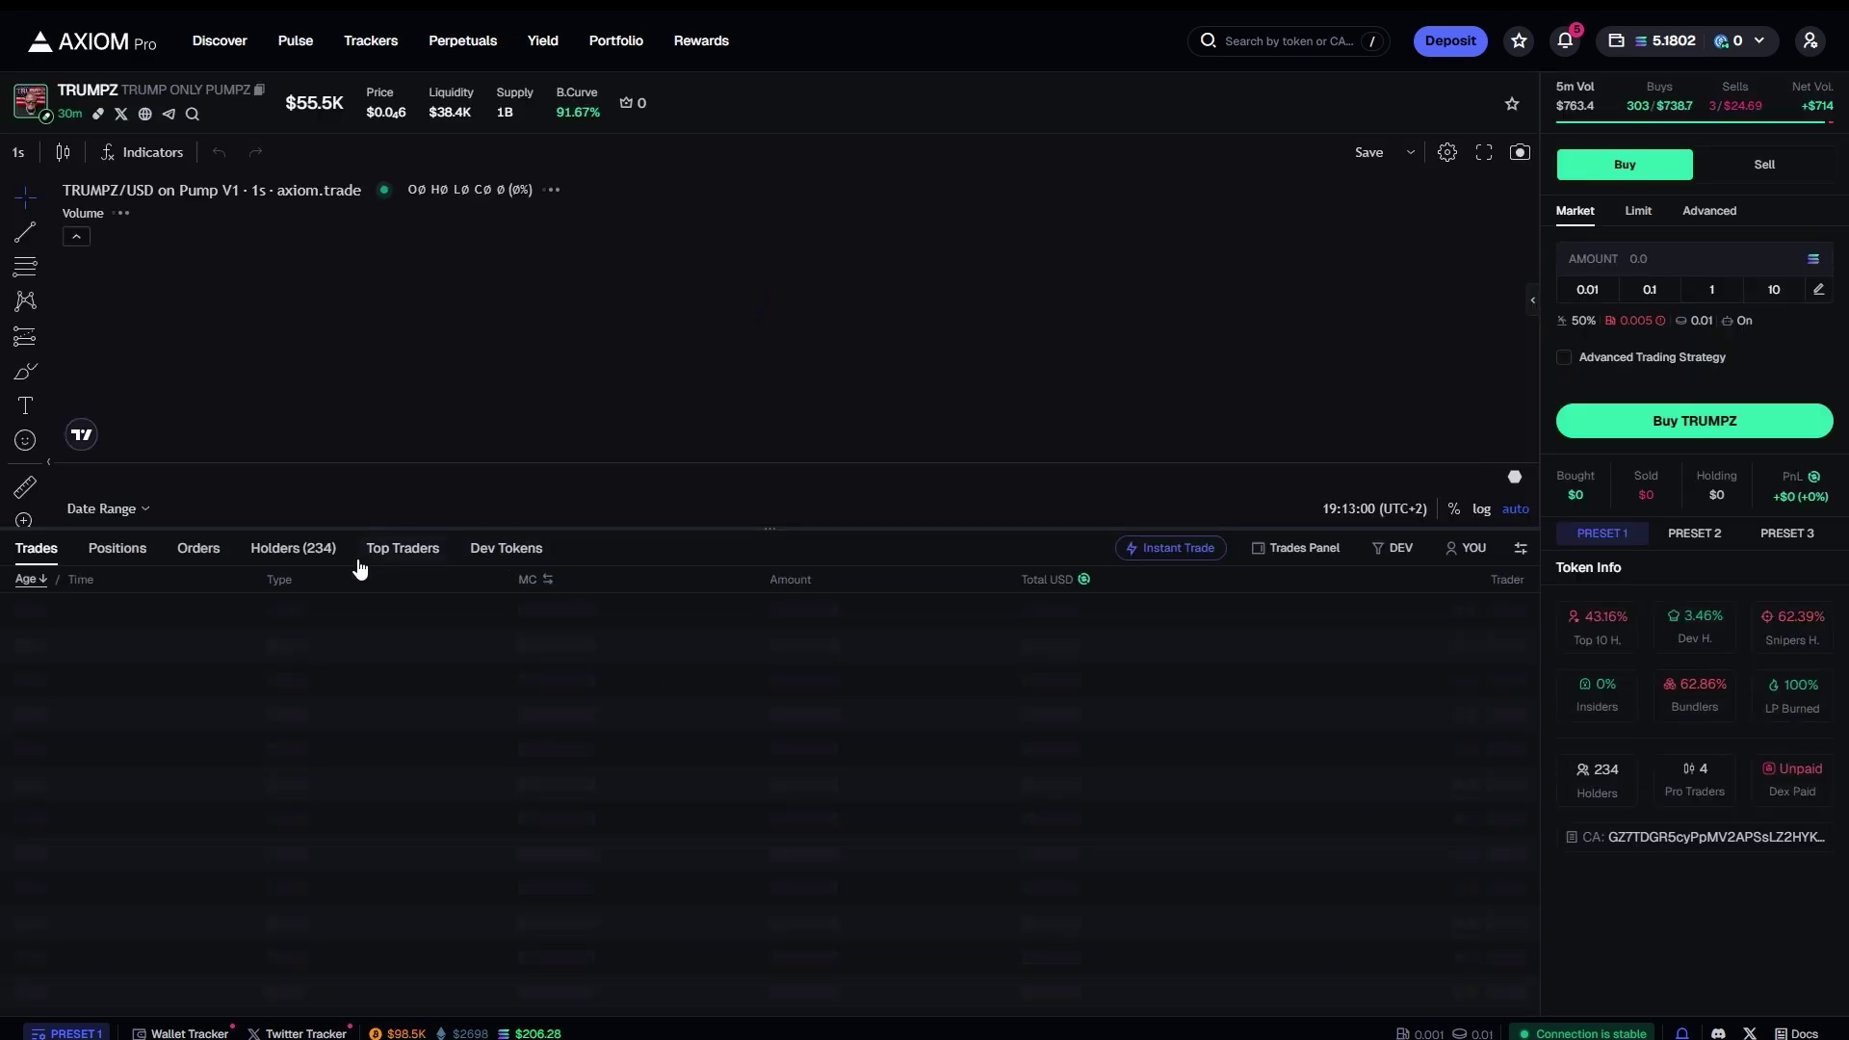
{"action": "left_click", "coordinate": [328, 549]}
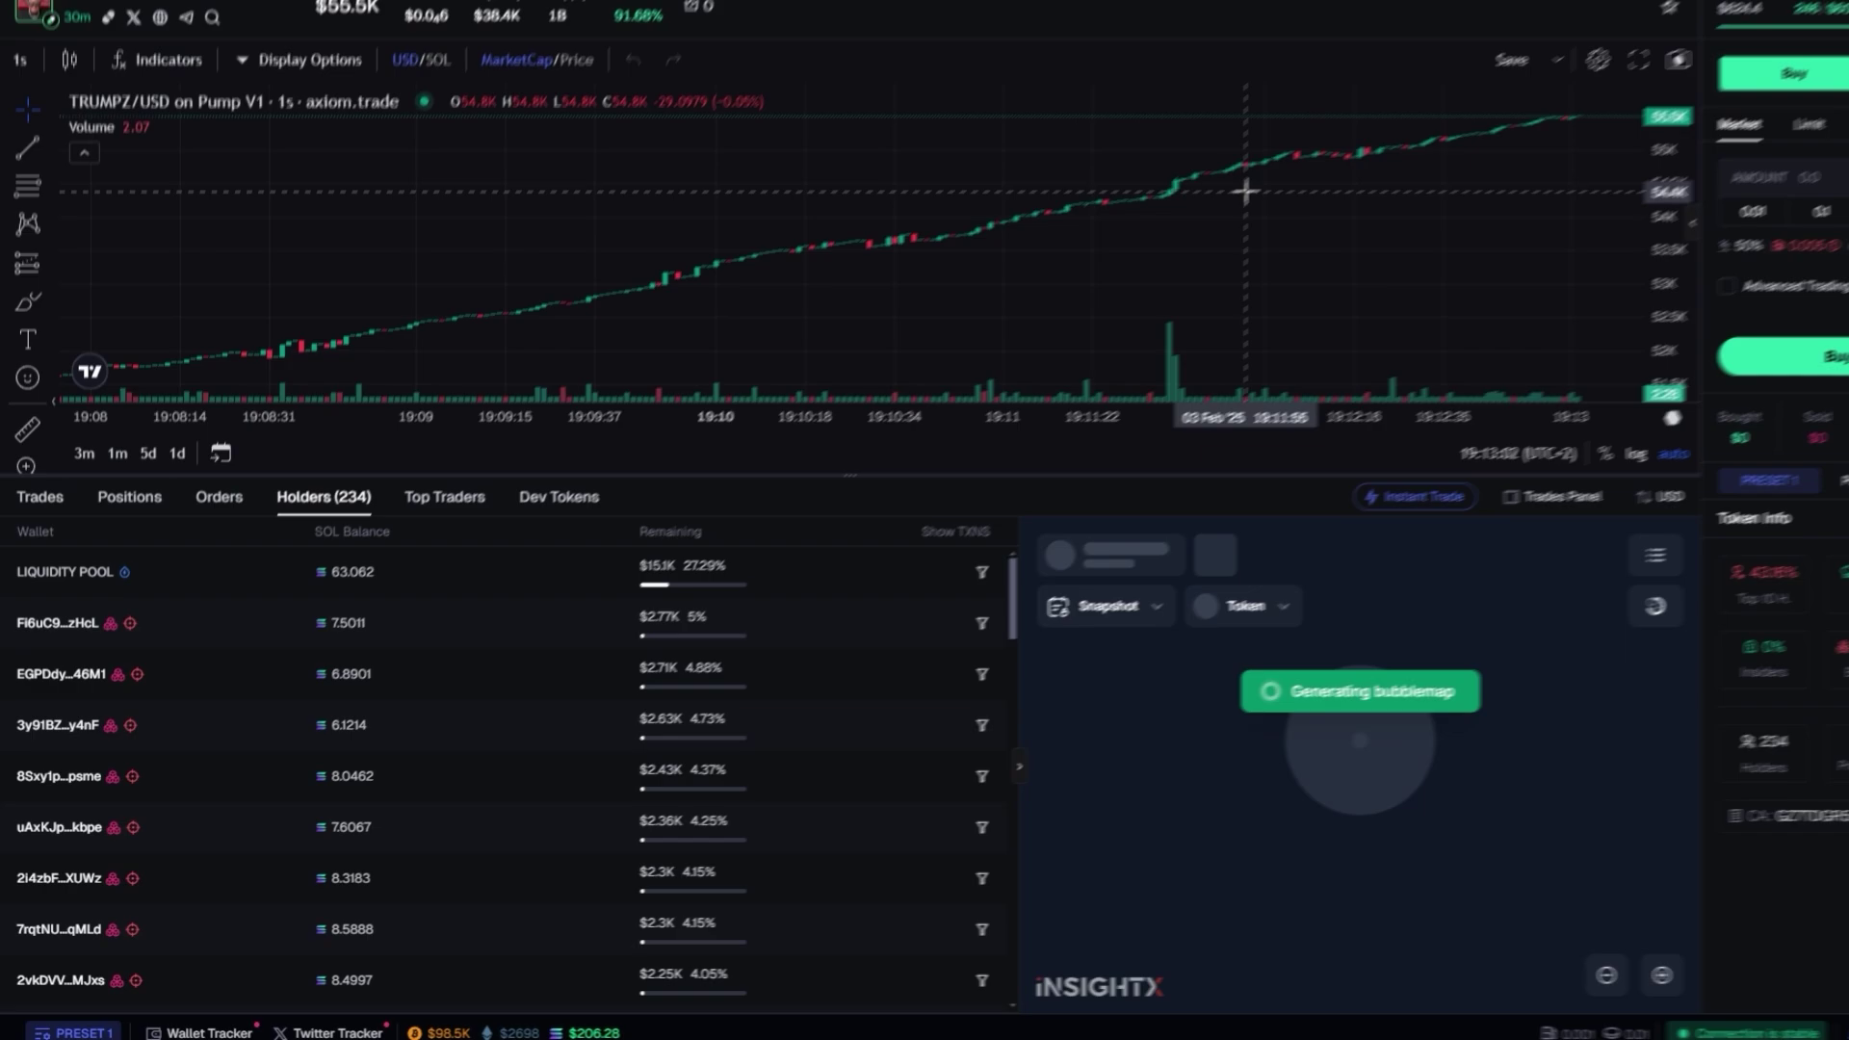
{"action": "scroll", "coordinate": [1073, 305], "scroll_direction": "down", "scroll_amount": 5}
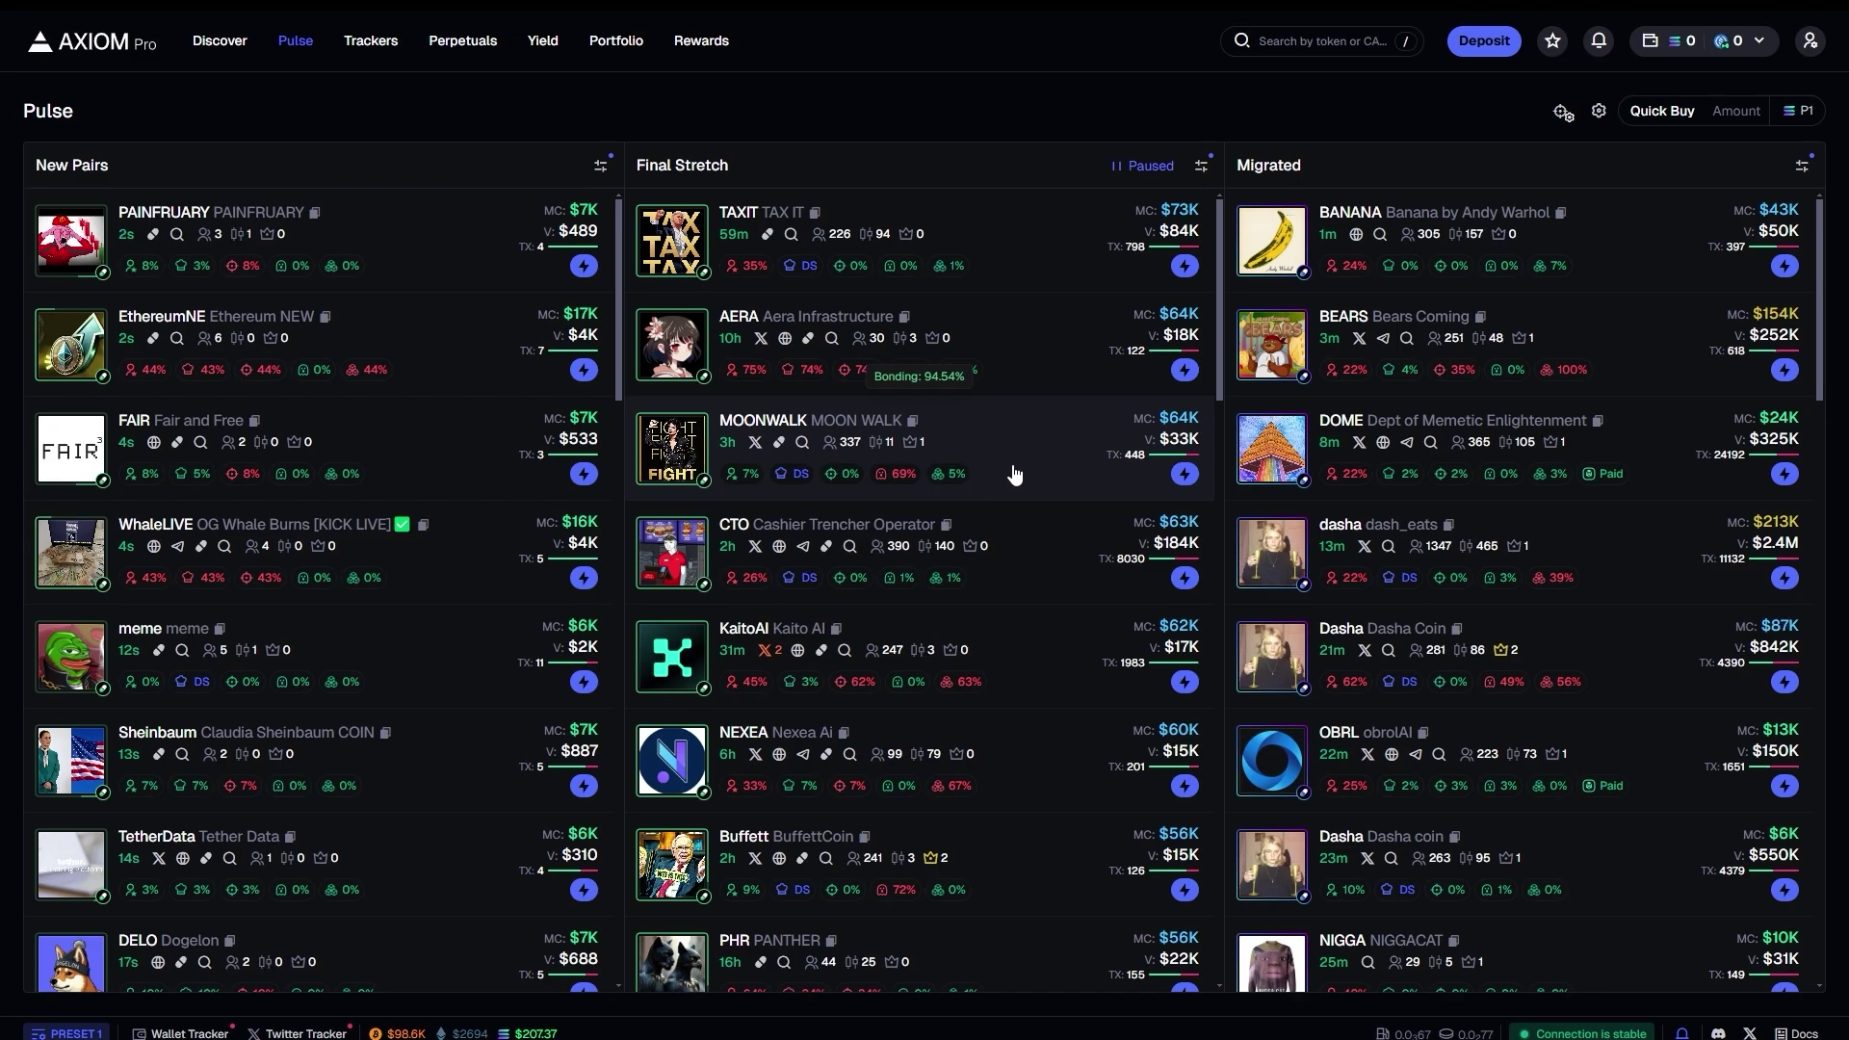
Open the MOONWALK token page and shrink the chart to show more holders.
{"action": "left_click", "coordinate": [1014, 473]}
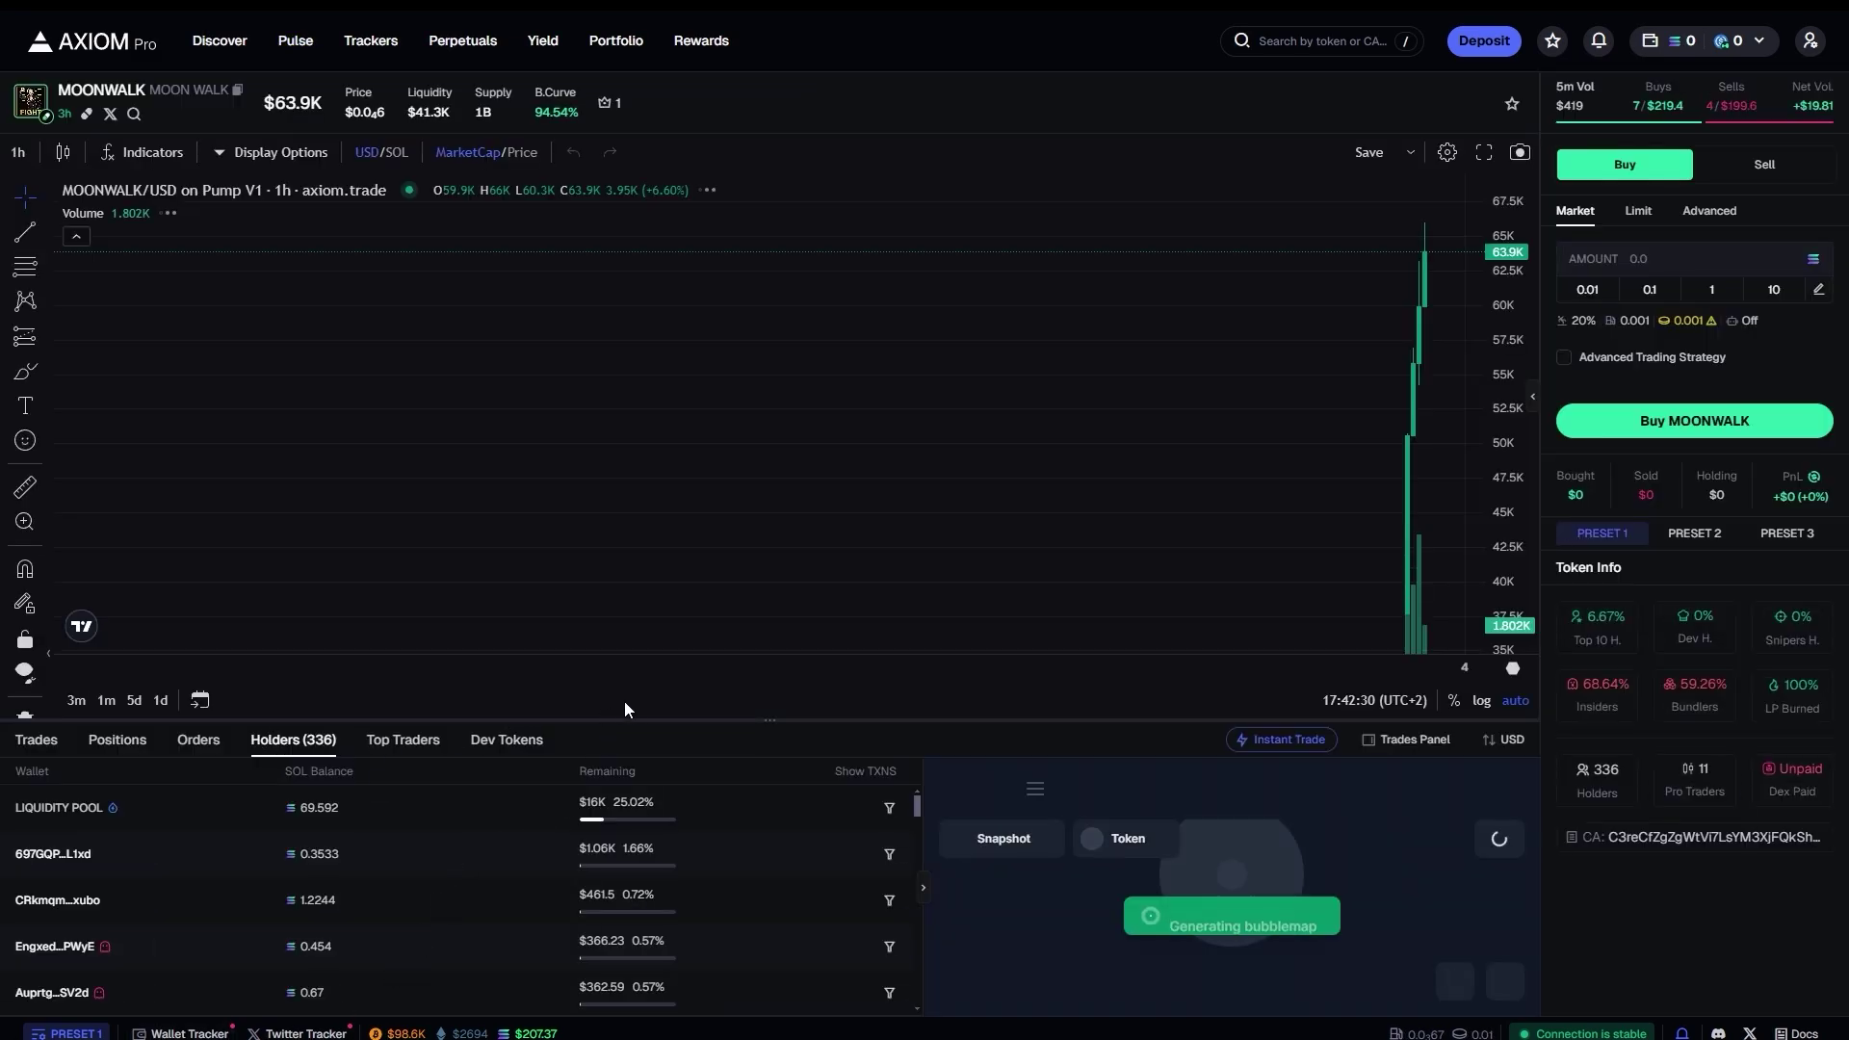
{"action": "left_click_drag", "start_coordinate": [639, 720], "coordinate": [686, 637]}
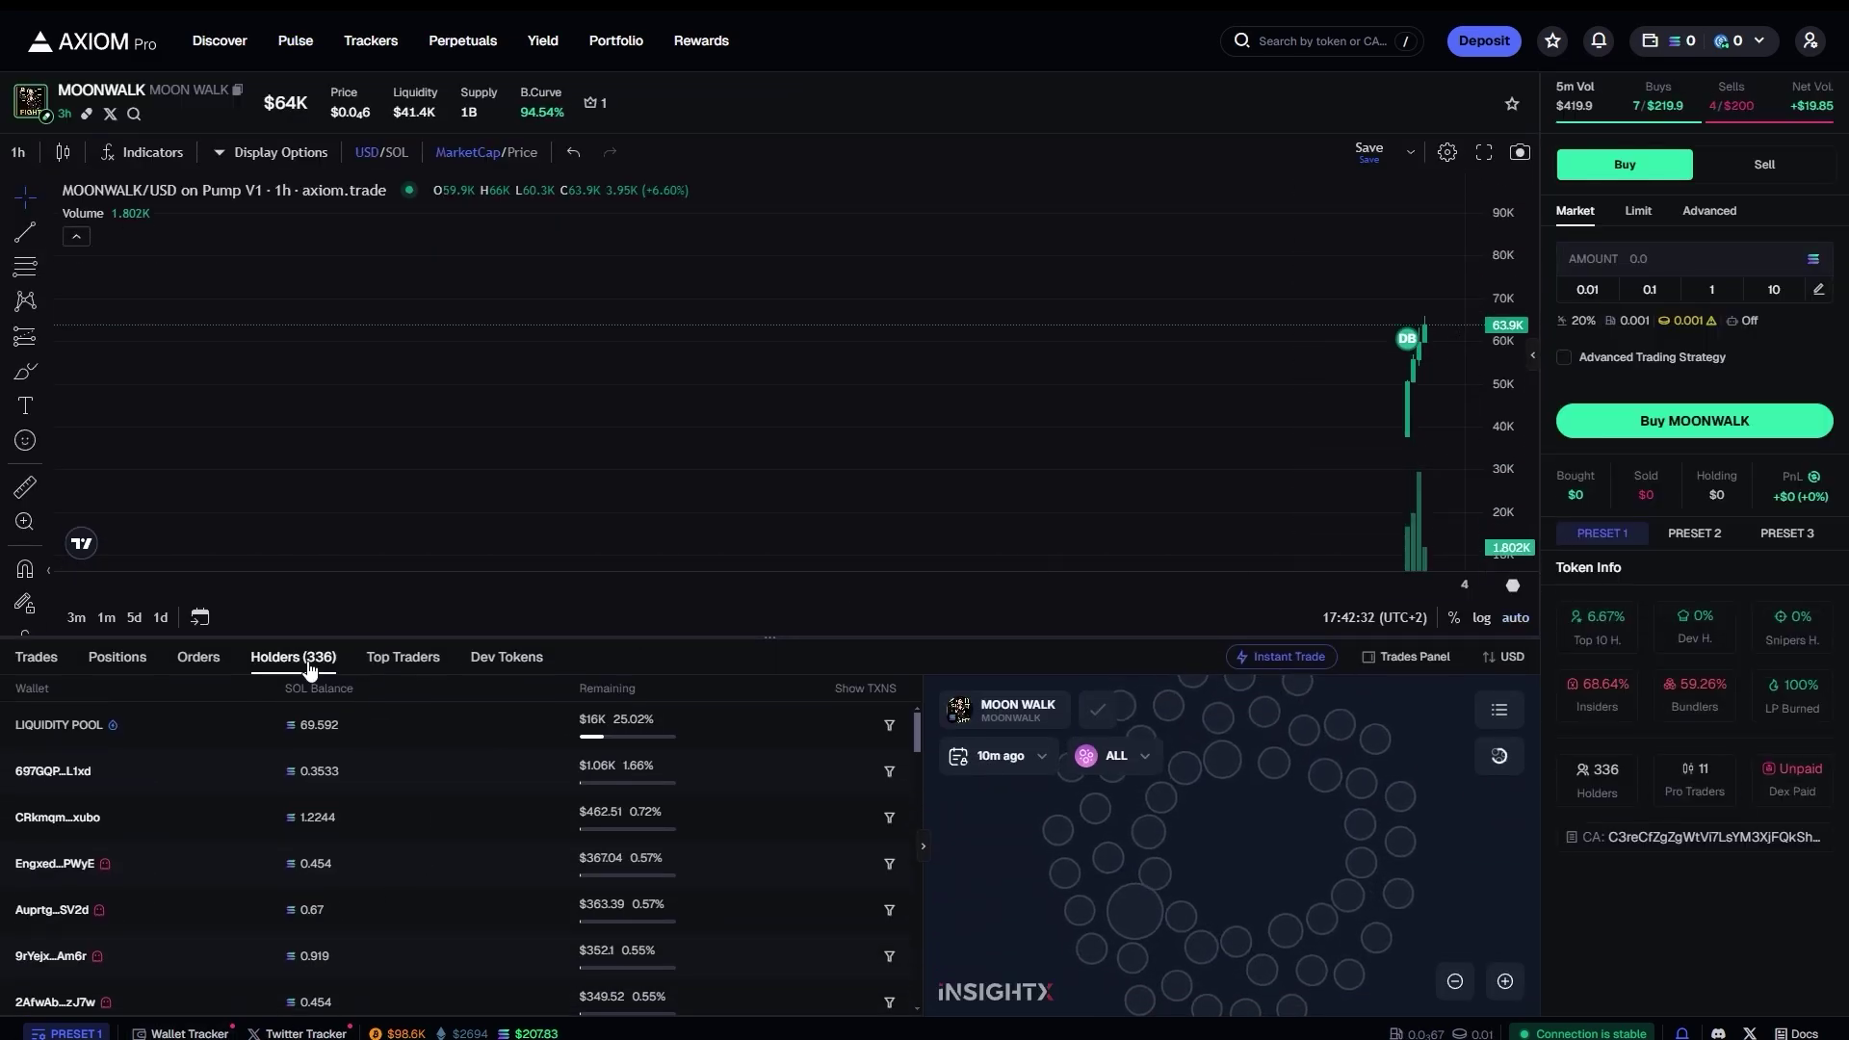
{"action": "scroll", "coordinate": [114, 872], "scroll_direction": "down", "scroll_amount": 2}
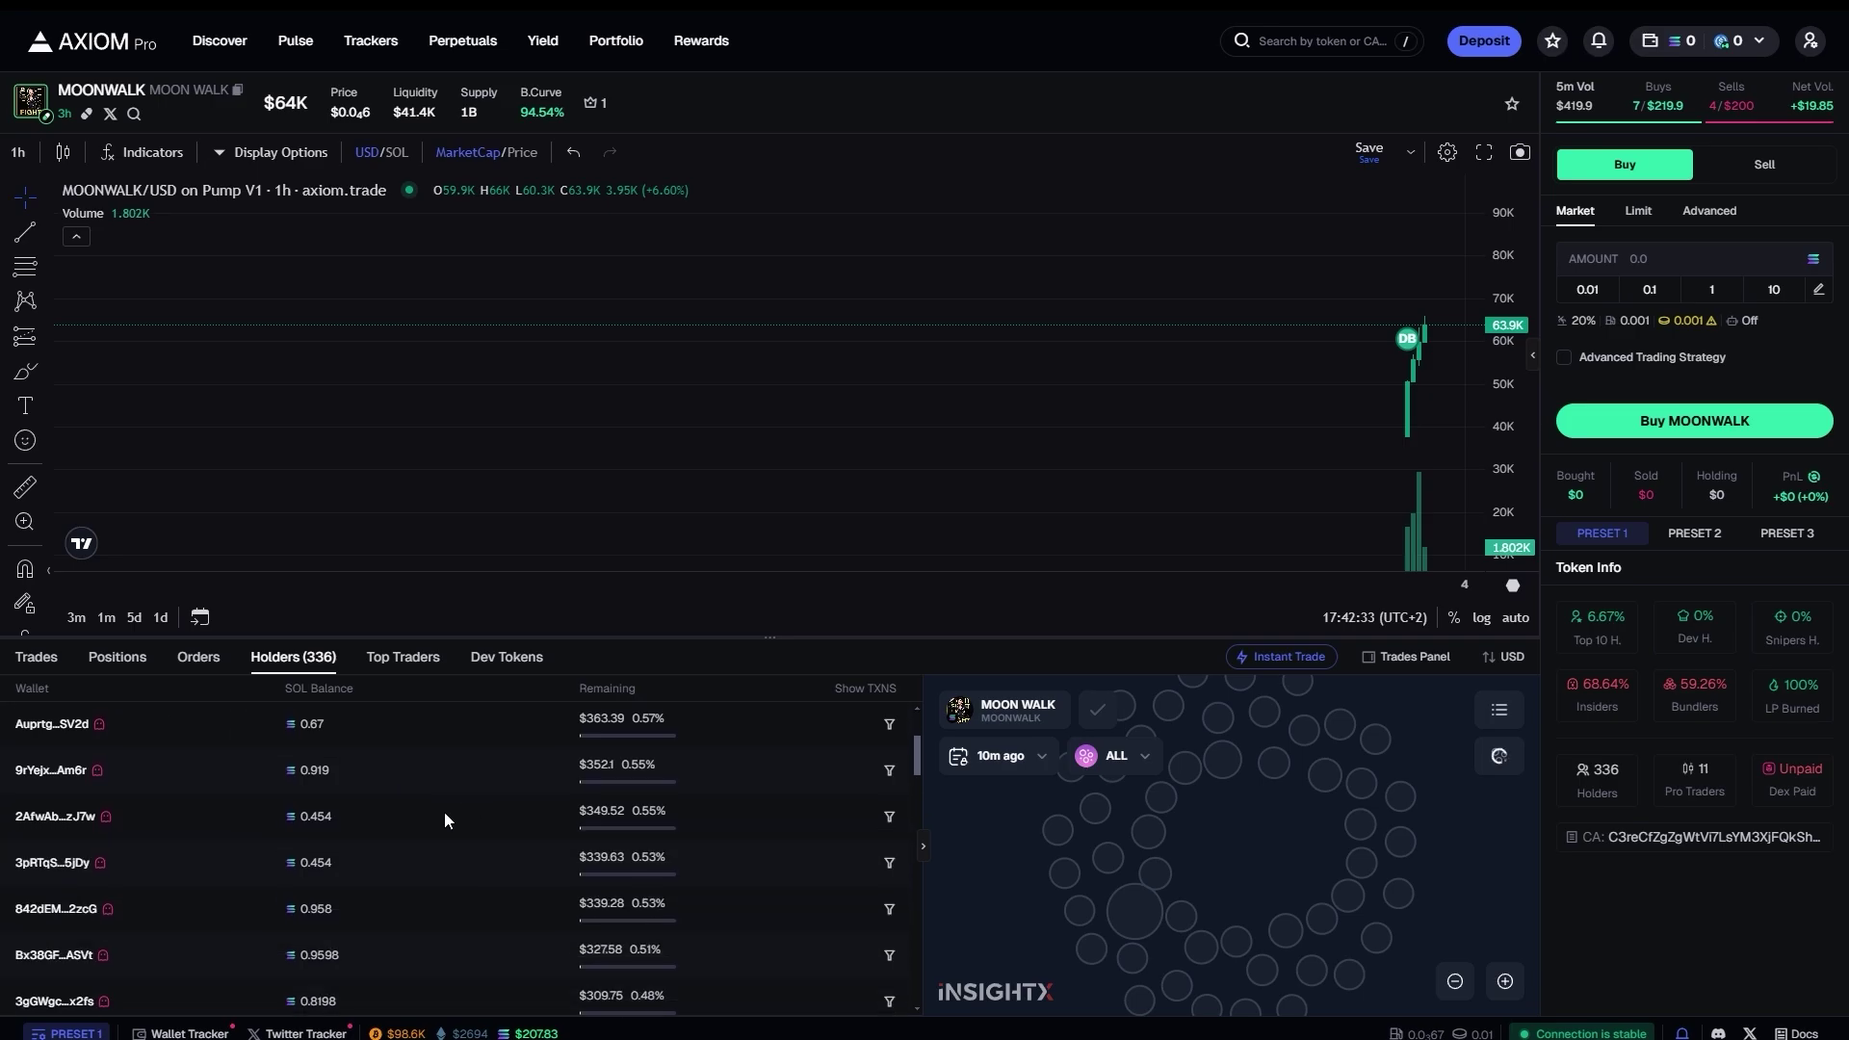
Check a MOONWALK holder's wallet performance details, then close them.
{"action": "left_click", "coordinate": [108, 904]}
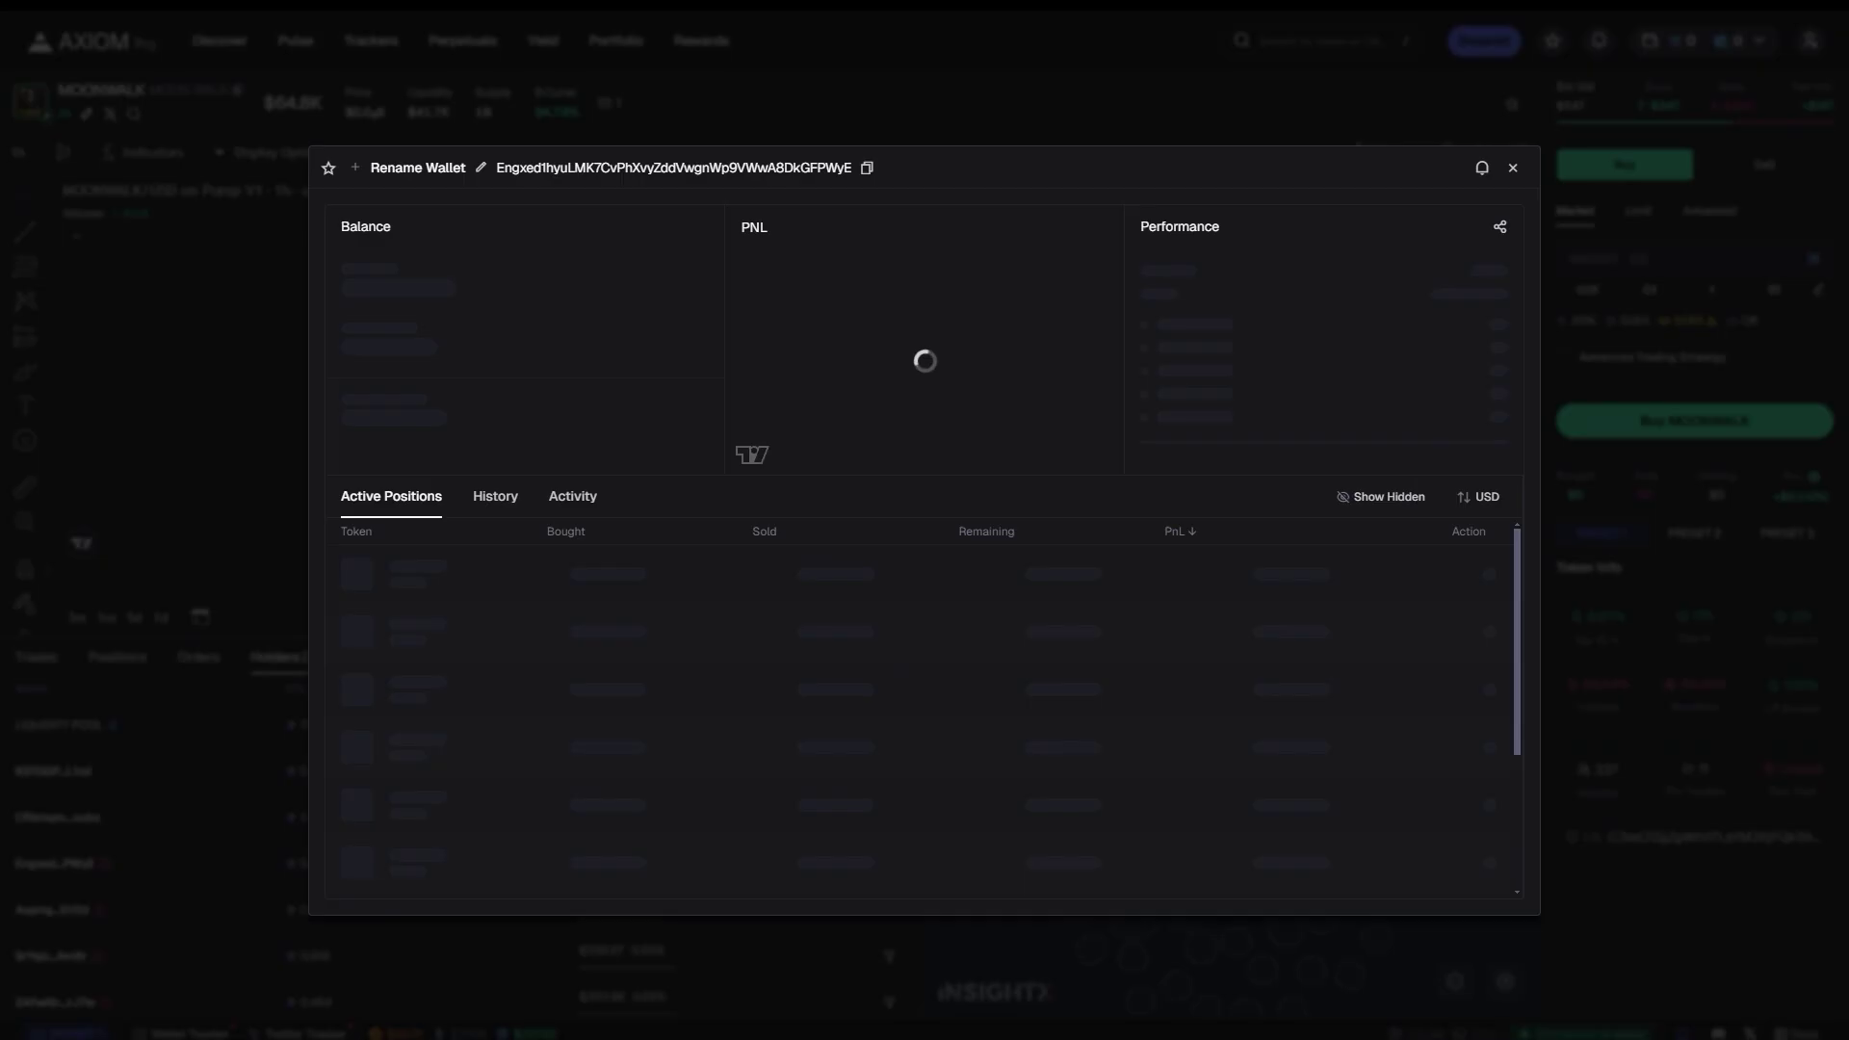
{"action": "left_click", "coordinate": [125, 915]}
{"action": "left_click", "coordinate": [57, 864]}
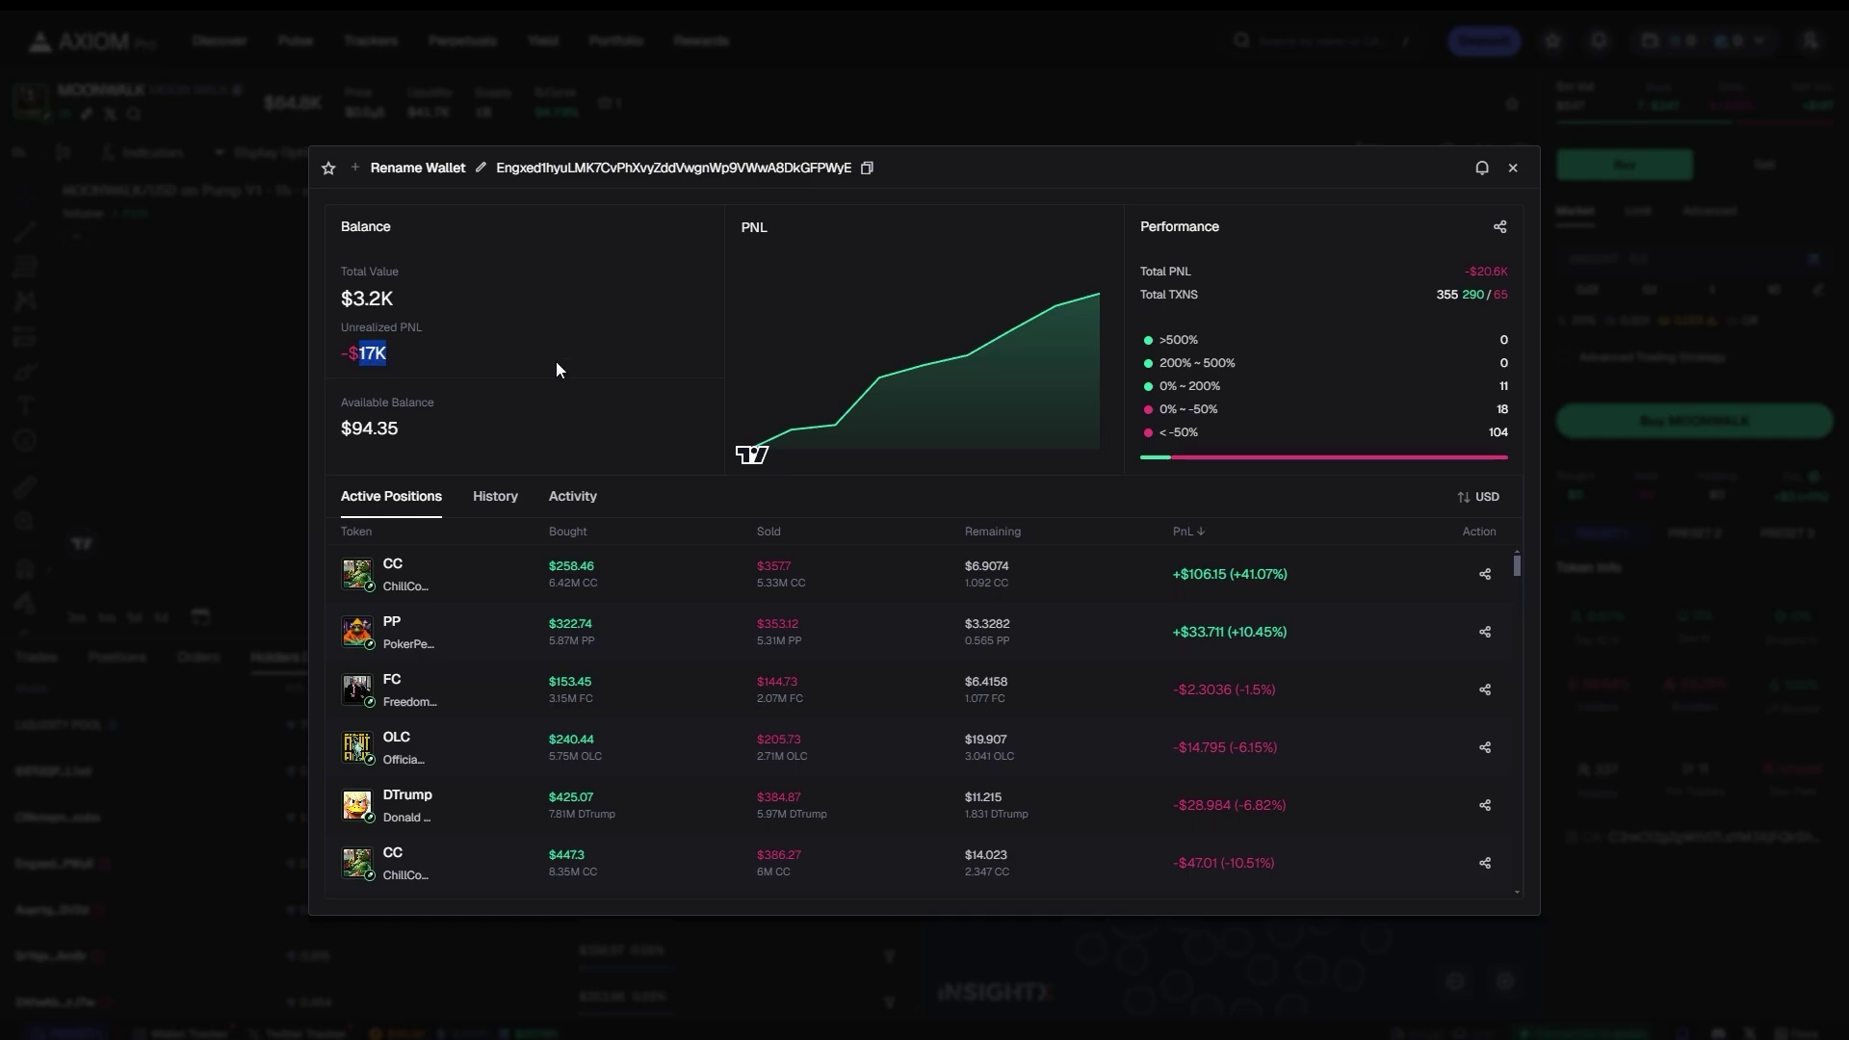
{"action": "left_click", "coordinate": [304, 372]}
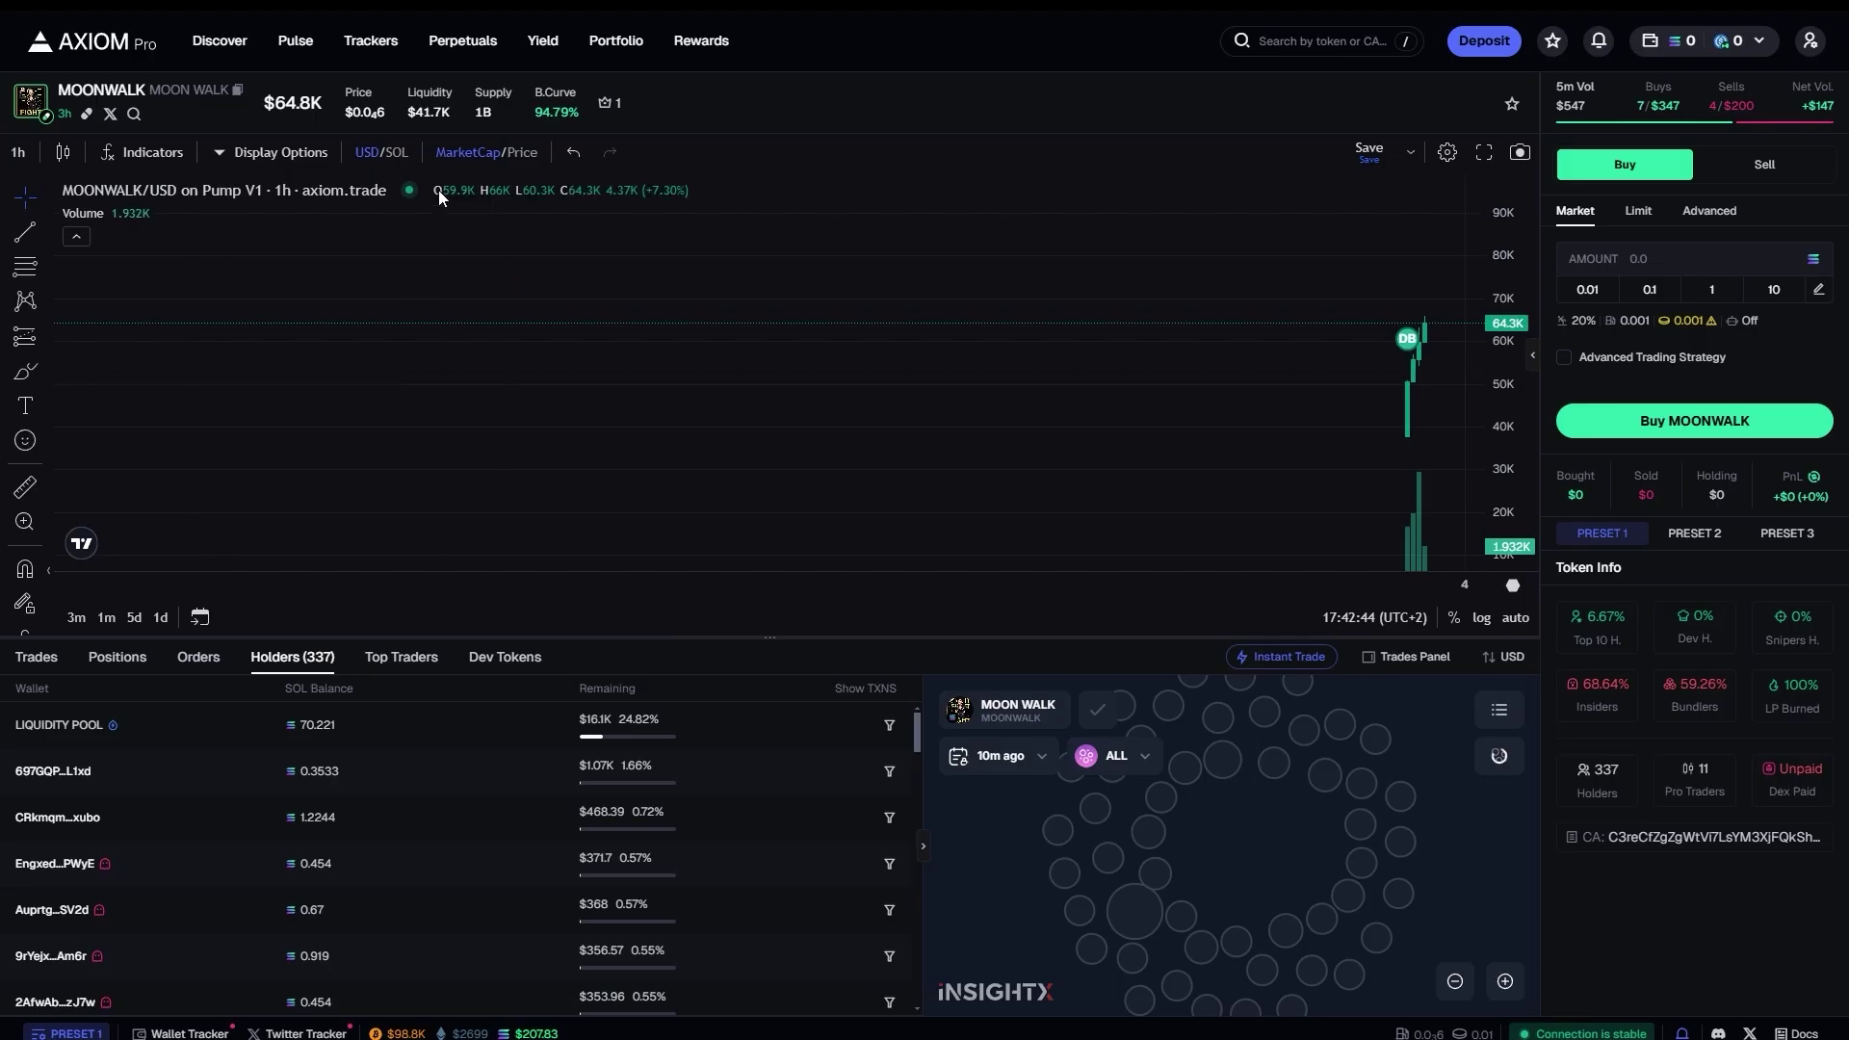
View the BTC perpetuals chart zoomed out with a wider price scale, then return to Pulse.
{"action": "left_click", "coordinate": [384, 42]}
{"action": "left_click", "coordinate": [486, 54]}
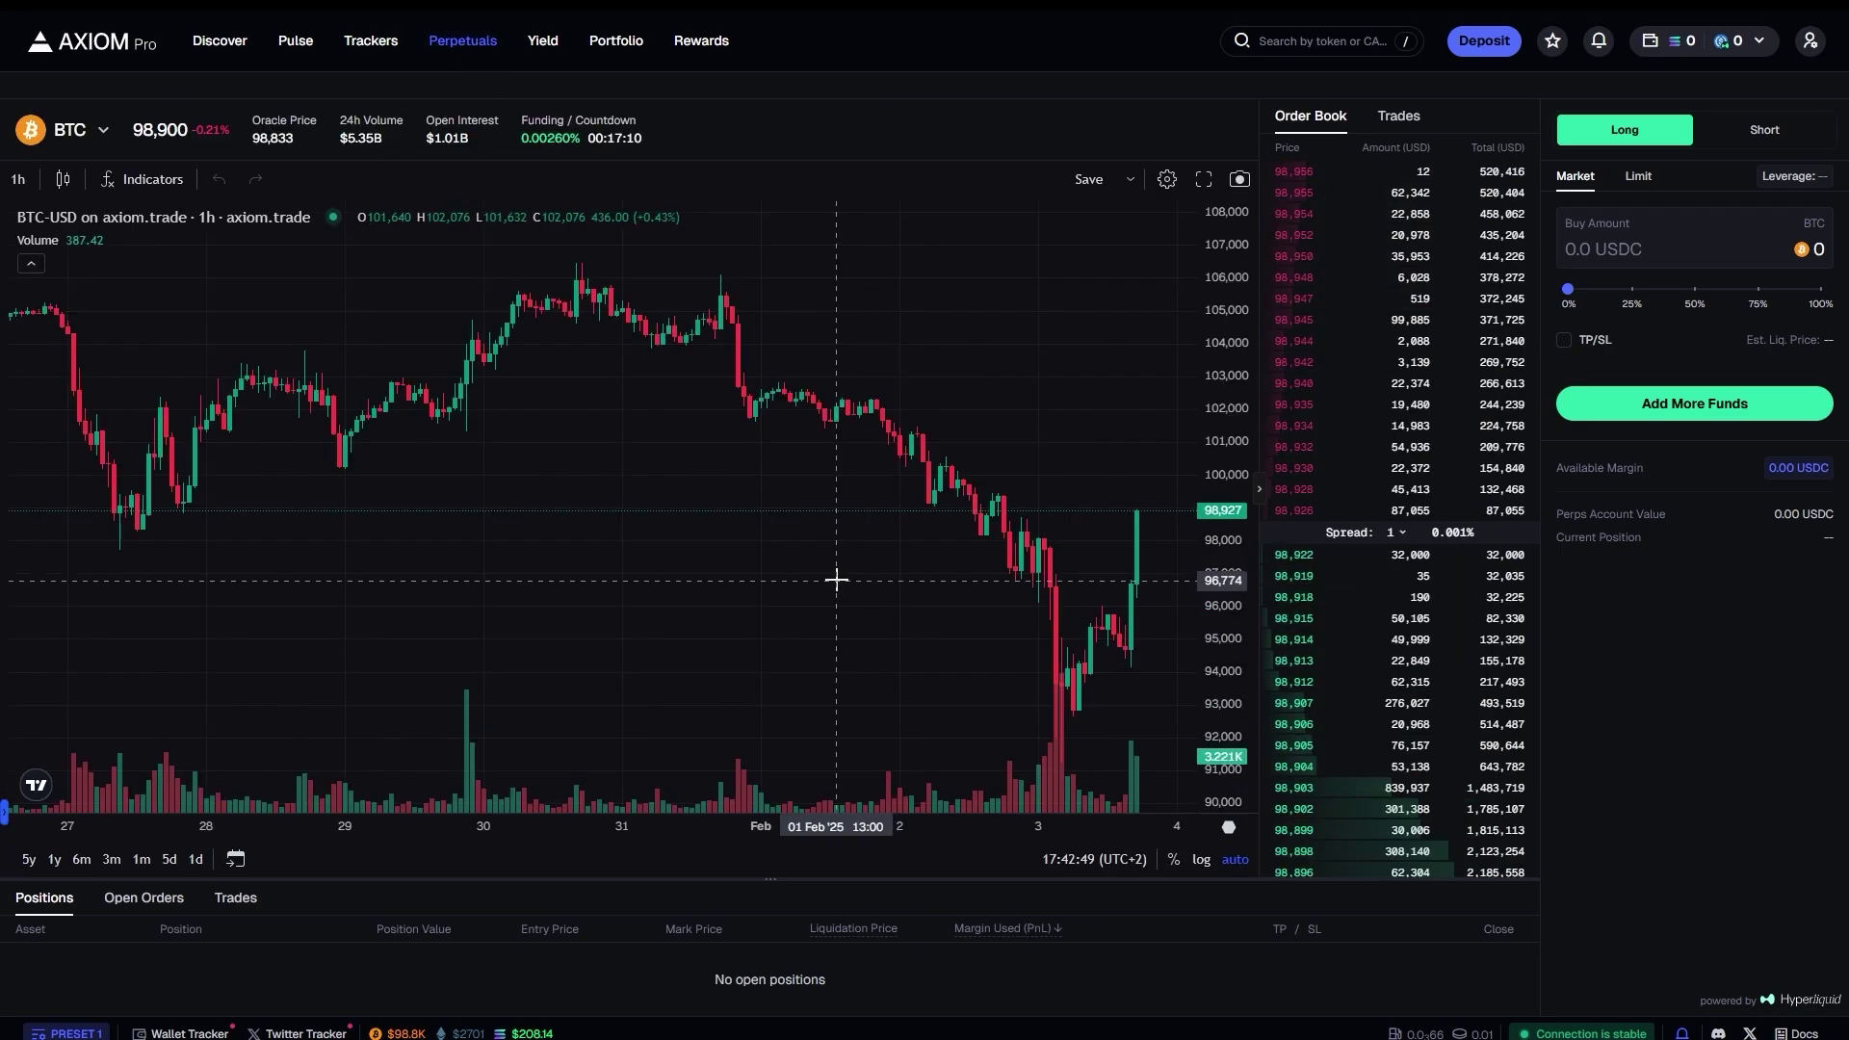
{"action": "scroll", "coordinate": [839, 516], "scroll_direction": "down", "scroll_amount": 5}
{"action": "scroll", "coordinate": [854, 495], "scroll_direction": "down", "scroll_amount": 3}
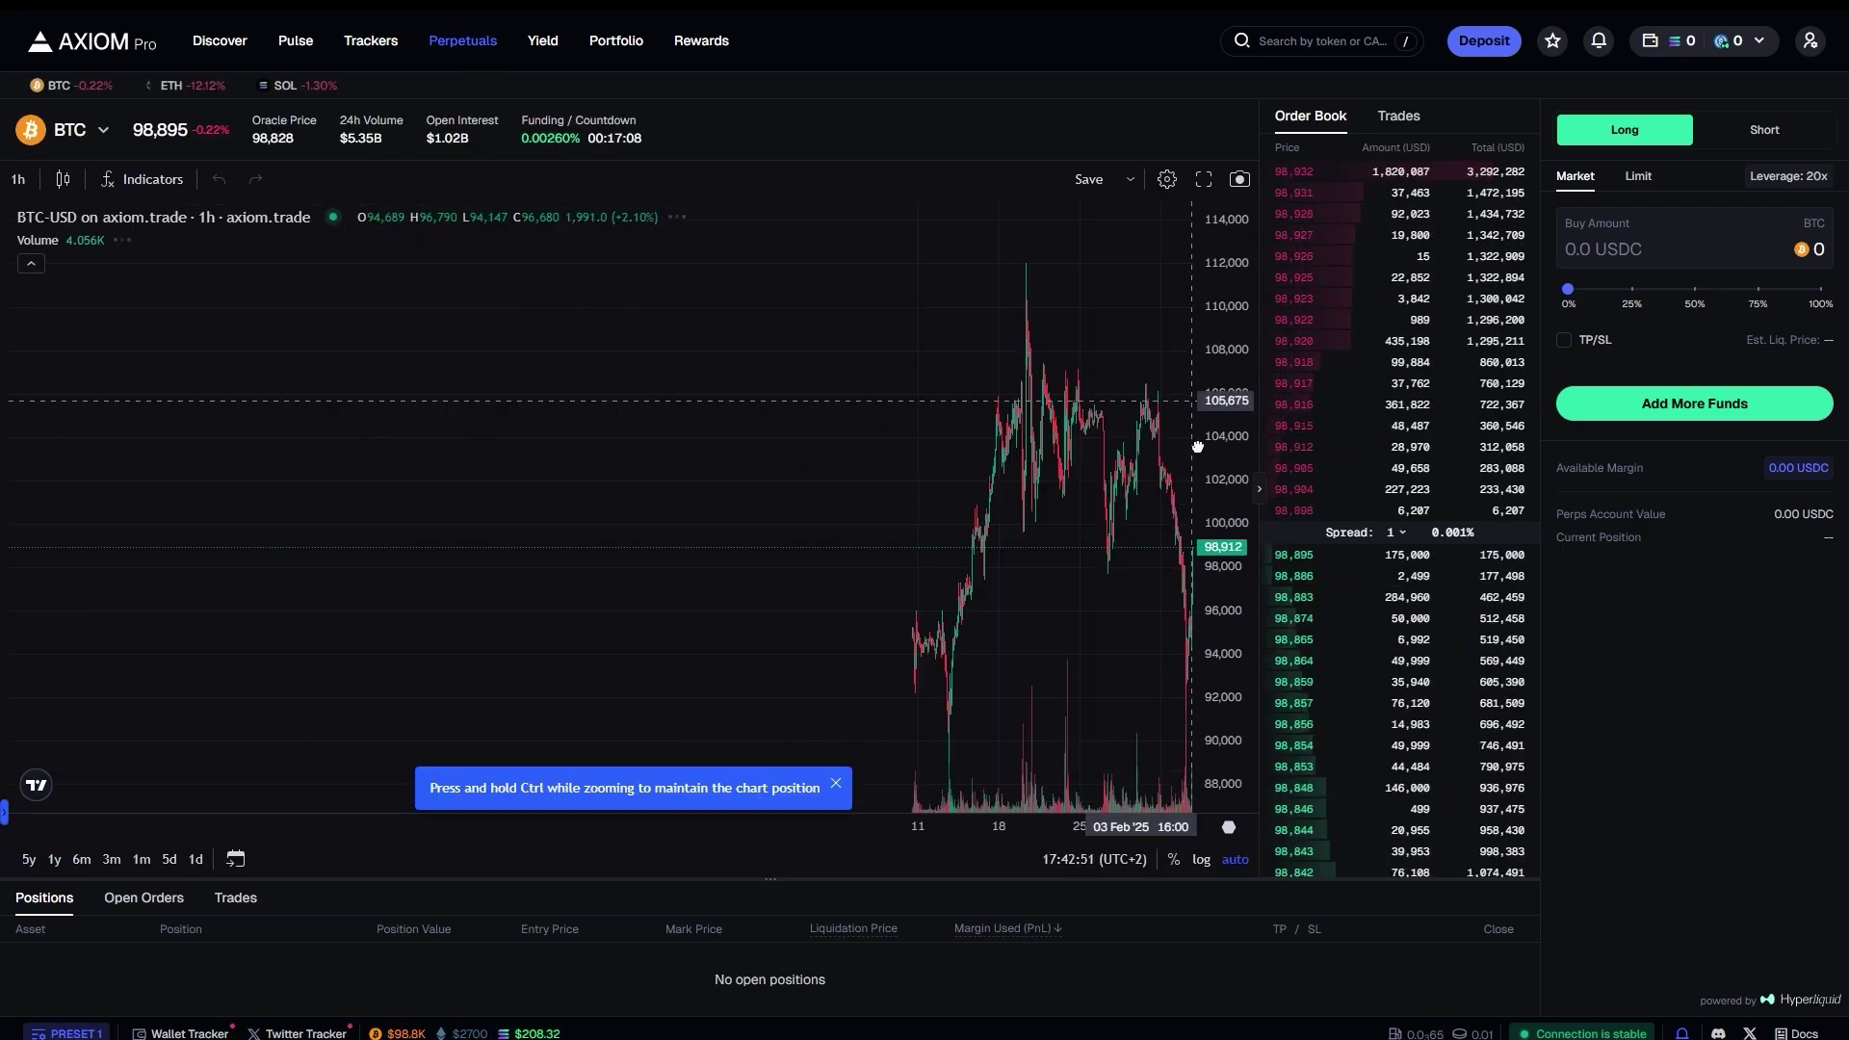
{"action": "left_click_drag", "start_coordinate": [1204, 401], "coordinate": [1199, 739]}
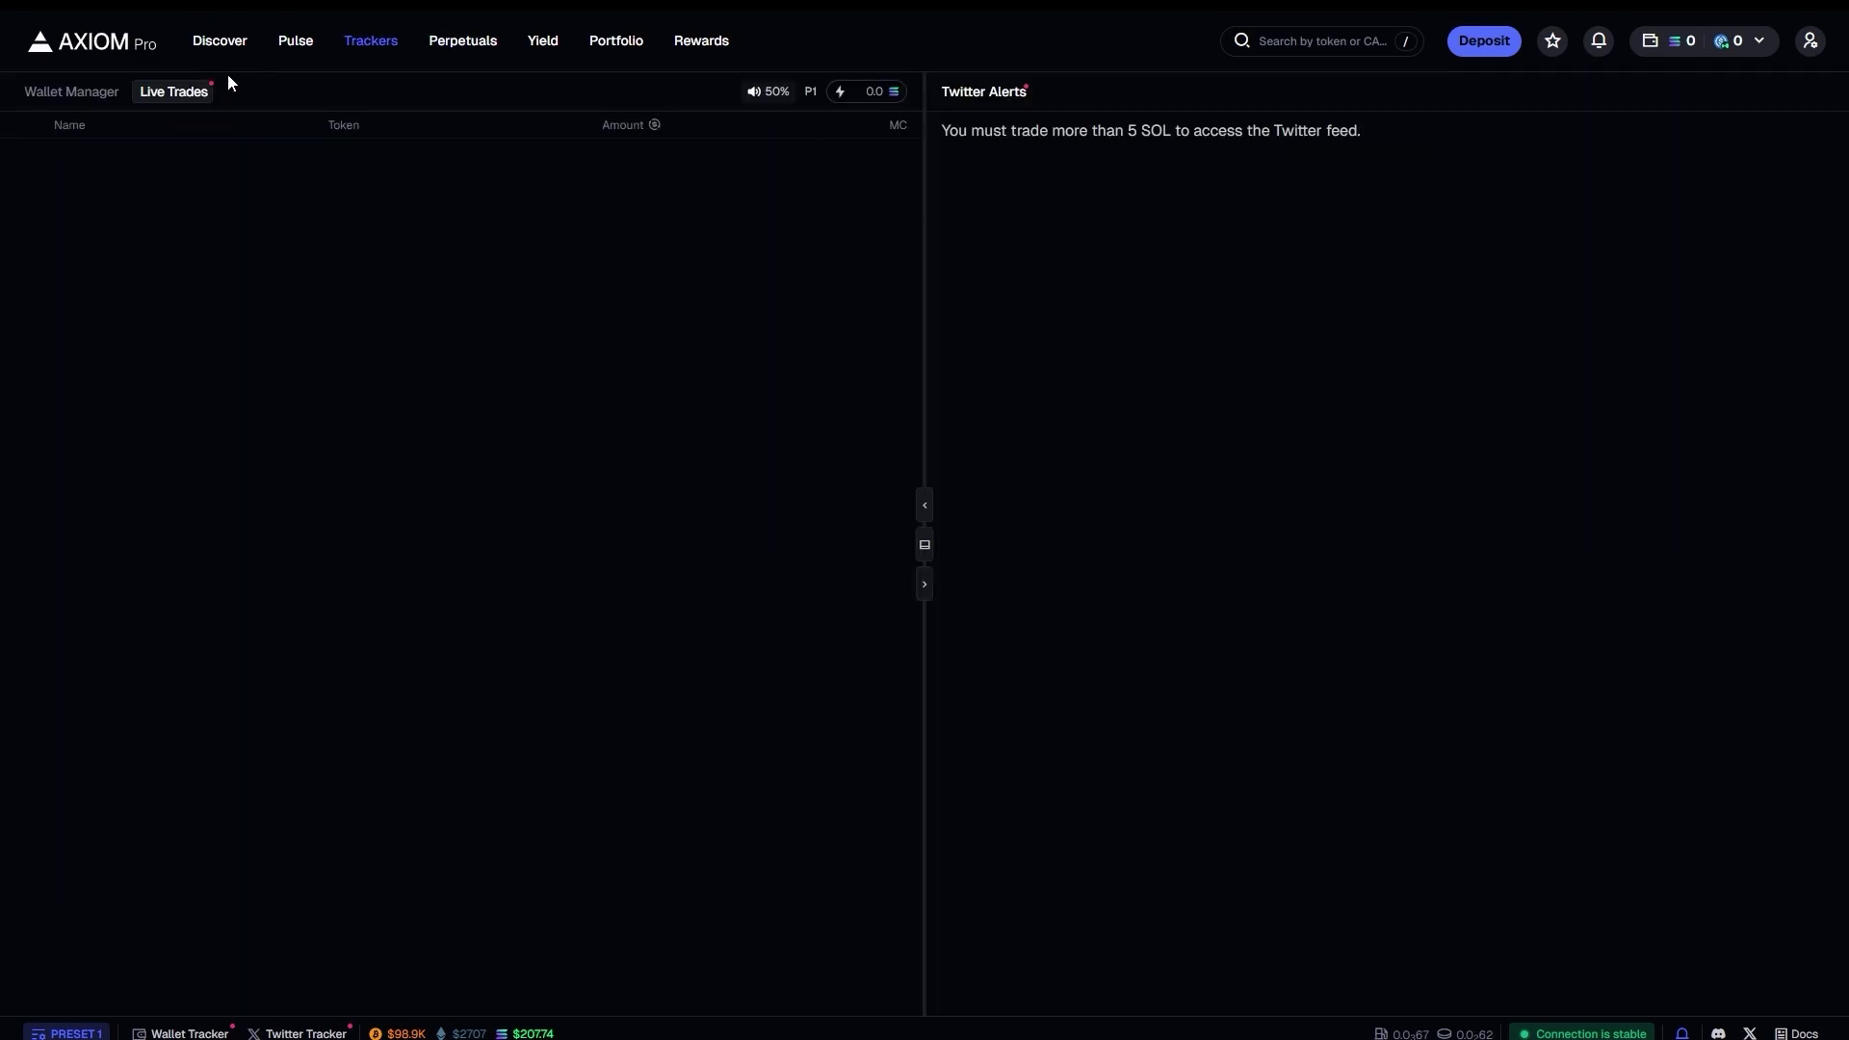
{"action": "left_click", "coordinate": [296, 40]}
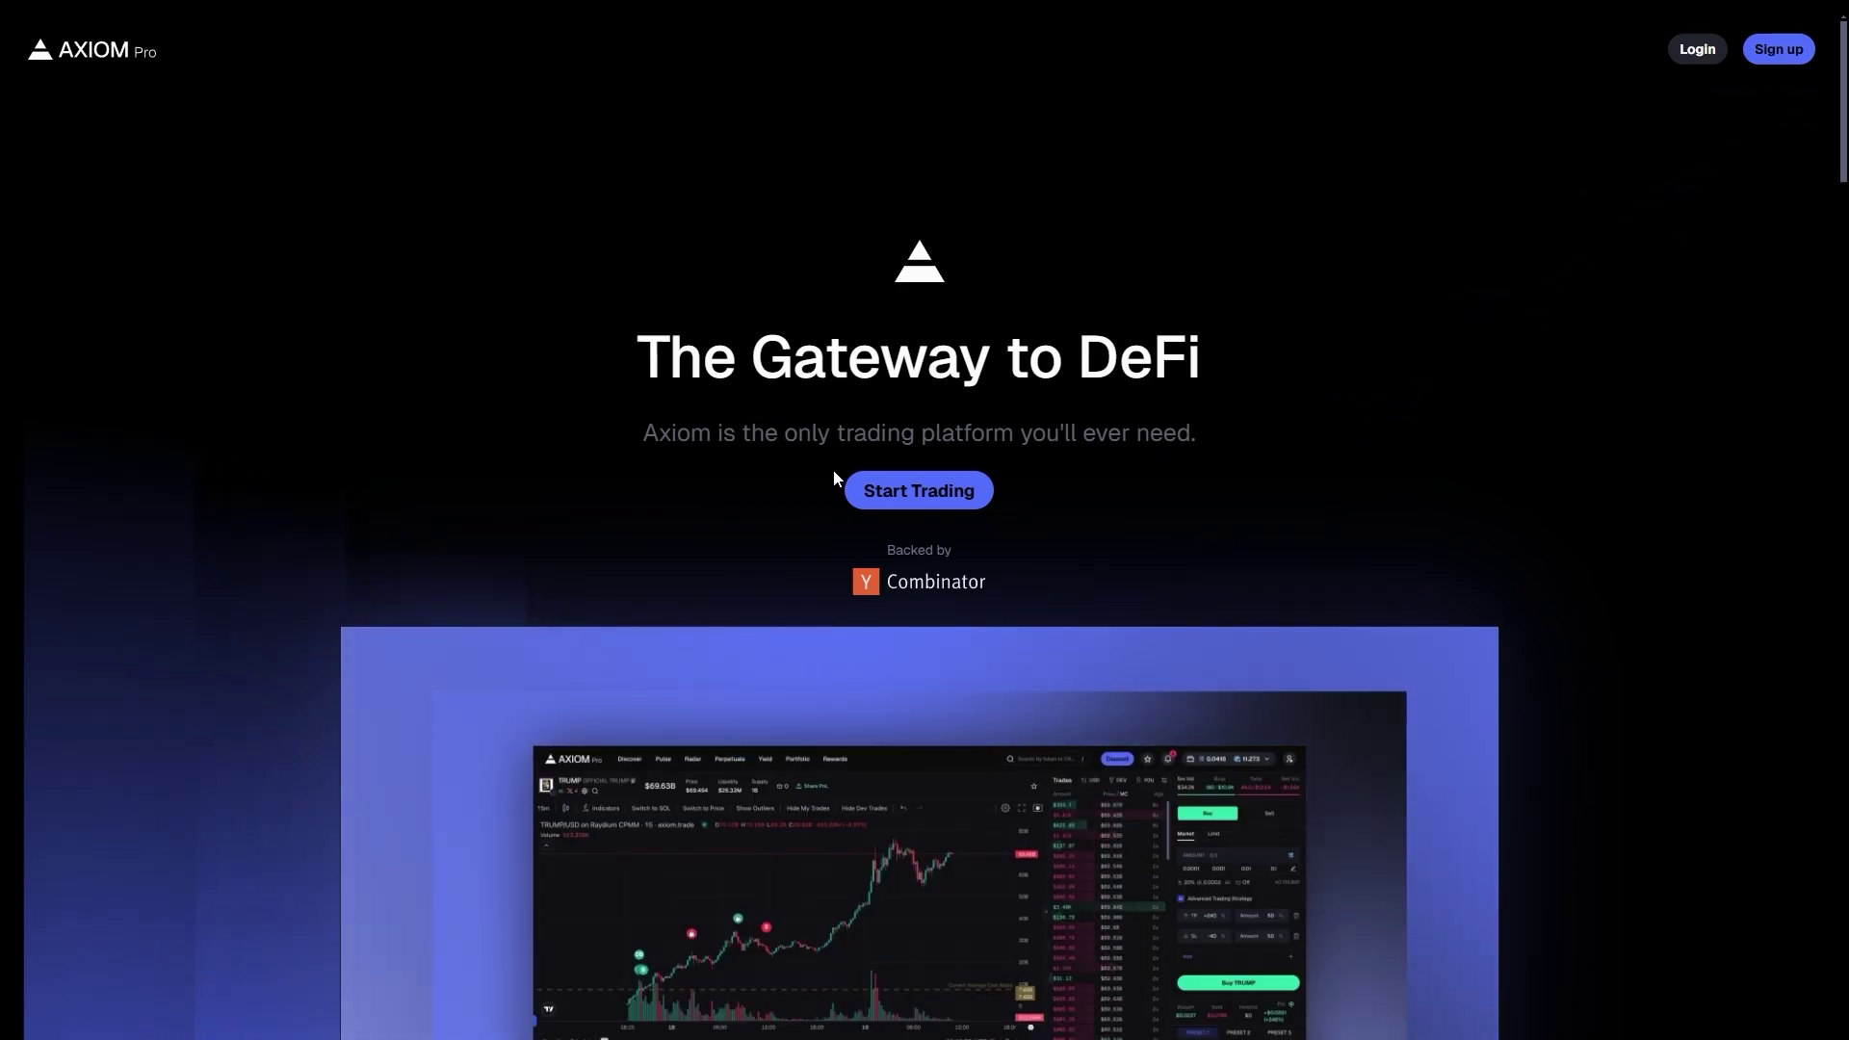
Start signing up: enter and reselect a username, then begin entering the email address.
{"action": "left_click", "coordinate": [1782, 52]}
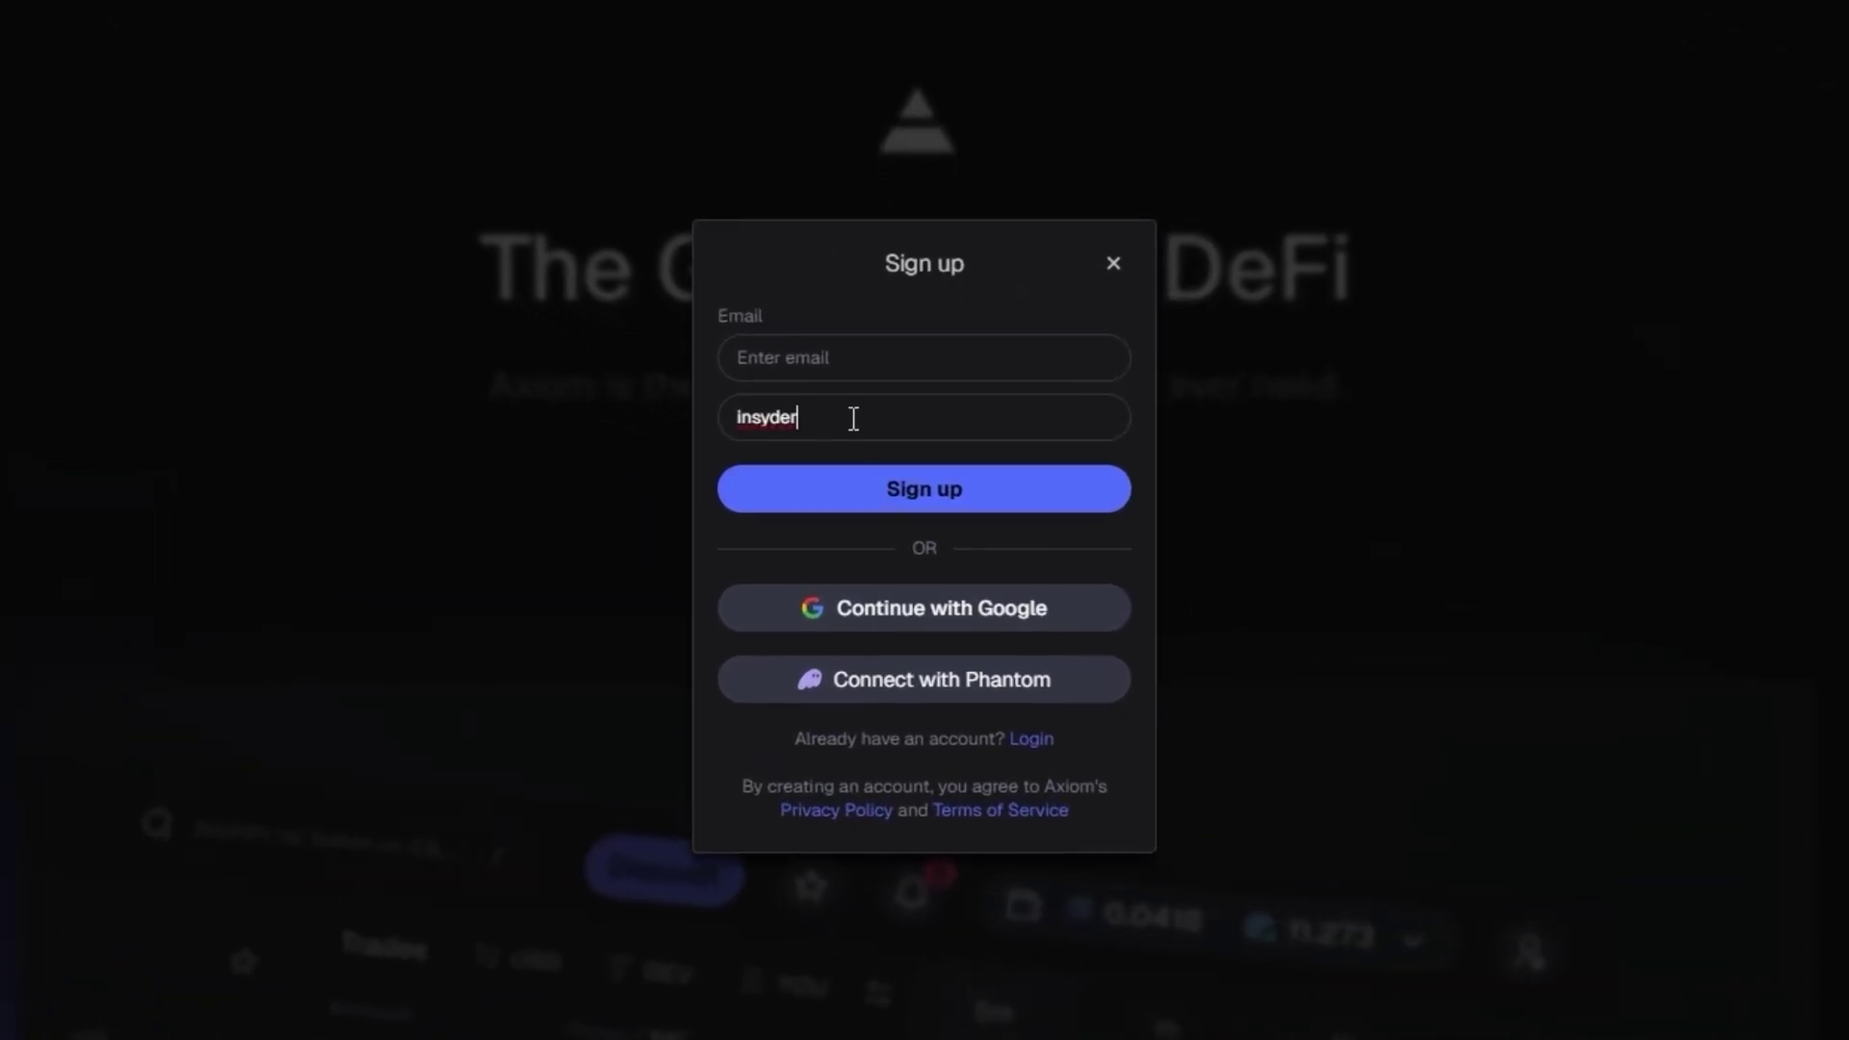
{"action": "left_click_drag", "start_coordinate": [873, 451], "coordinate": [765, 459]}
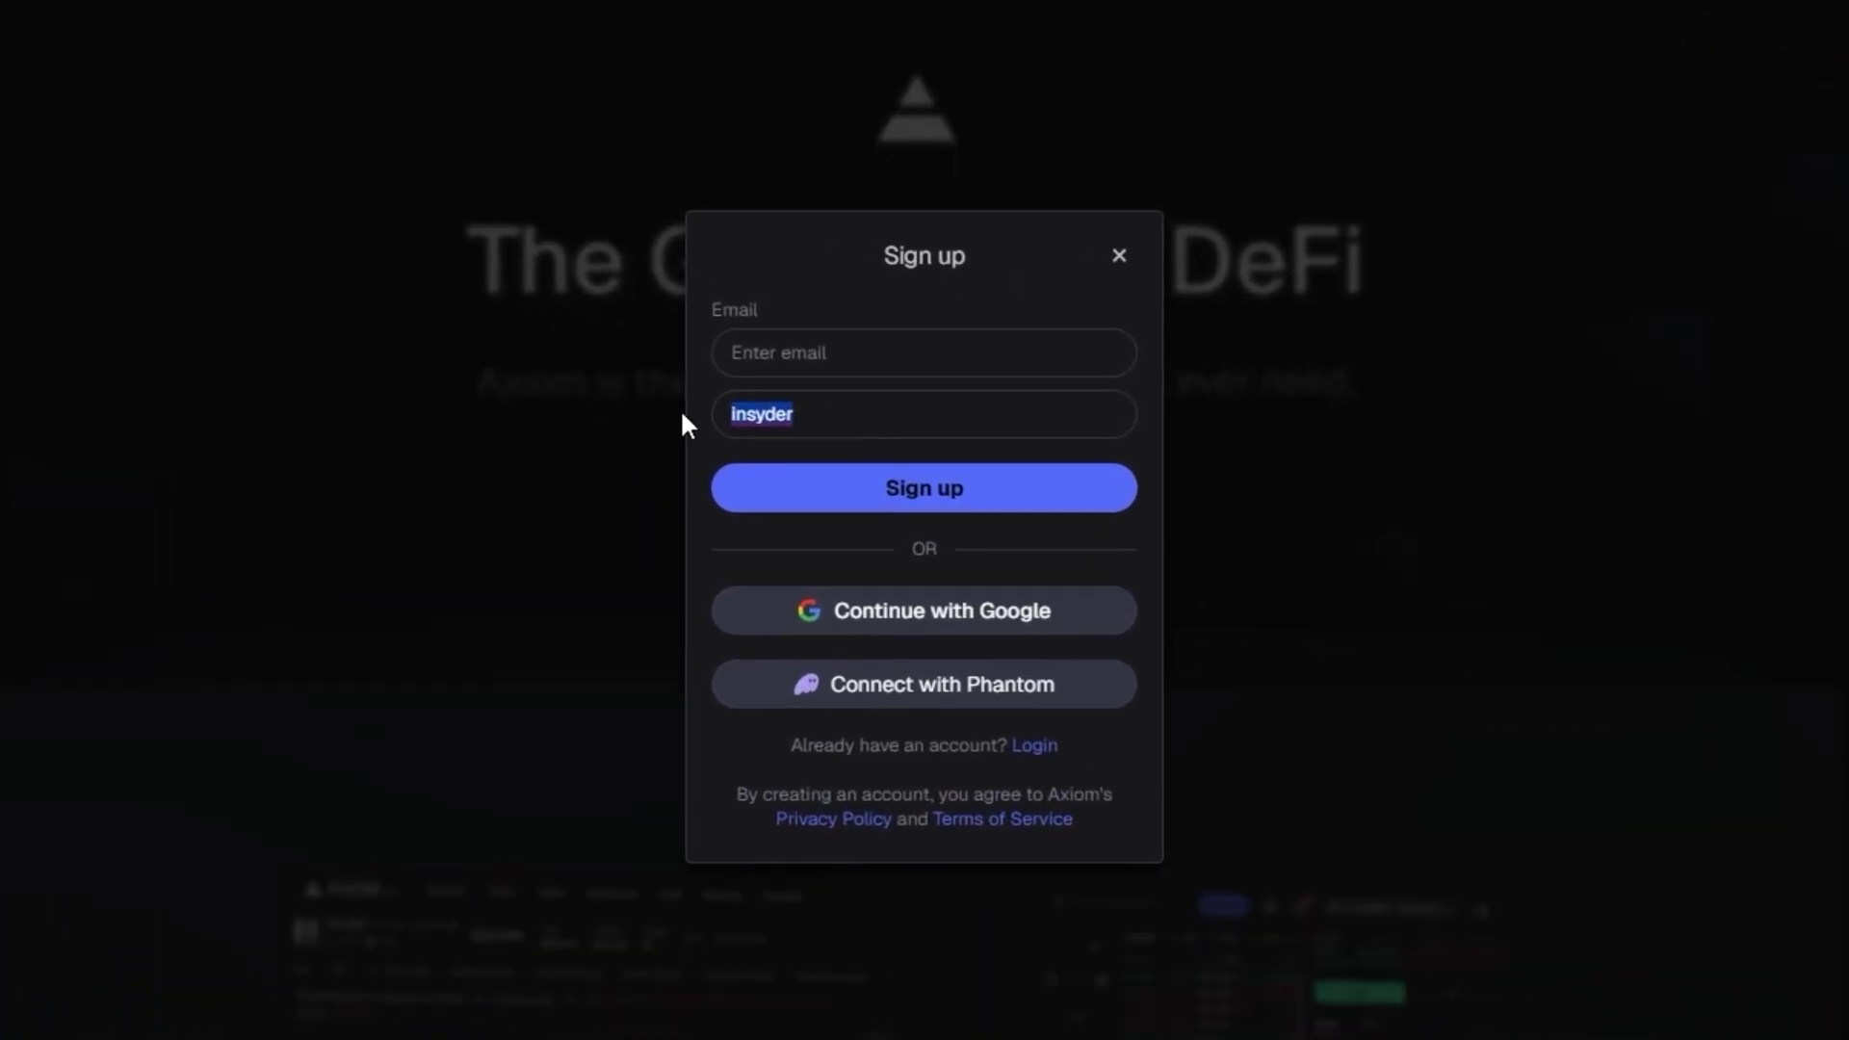
{"action": "double_click", "coordinate": [814, 420]}
{"action": "left_click", "coordinate": [824, 344]}
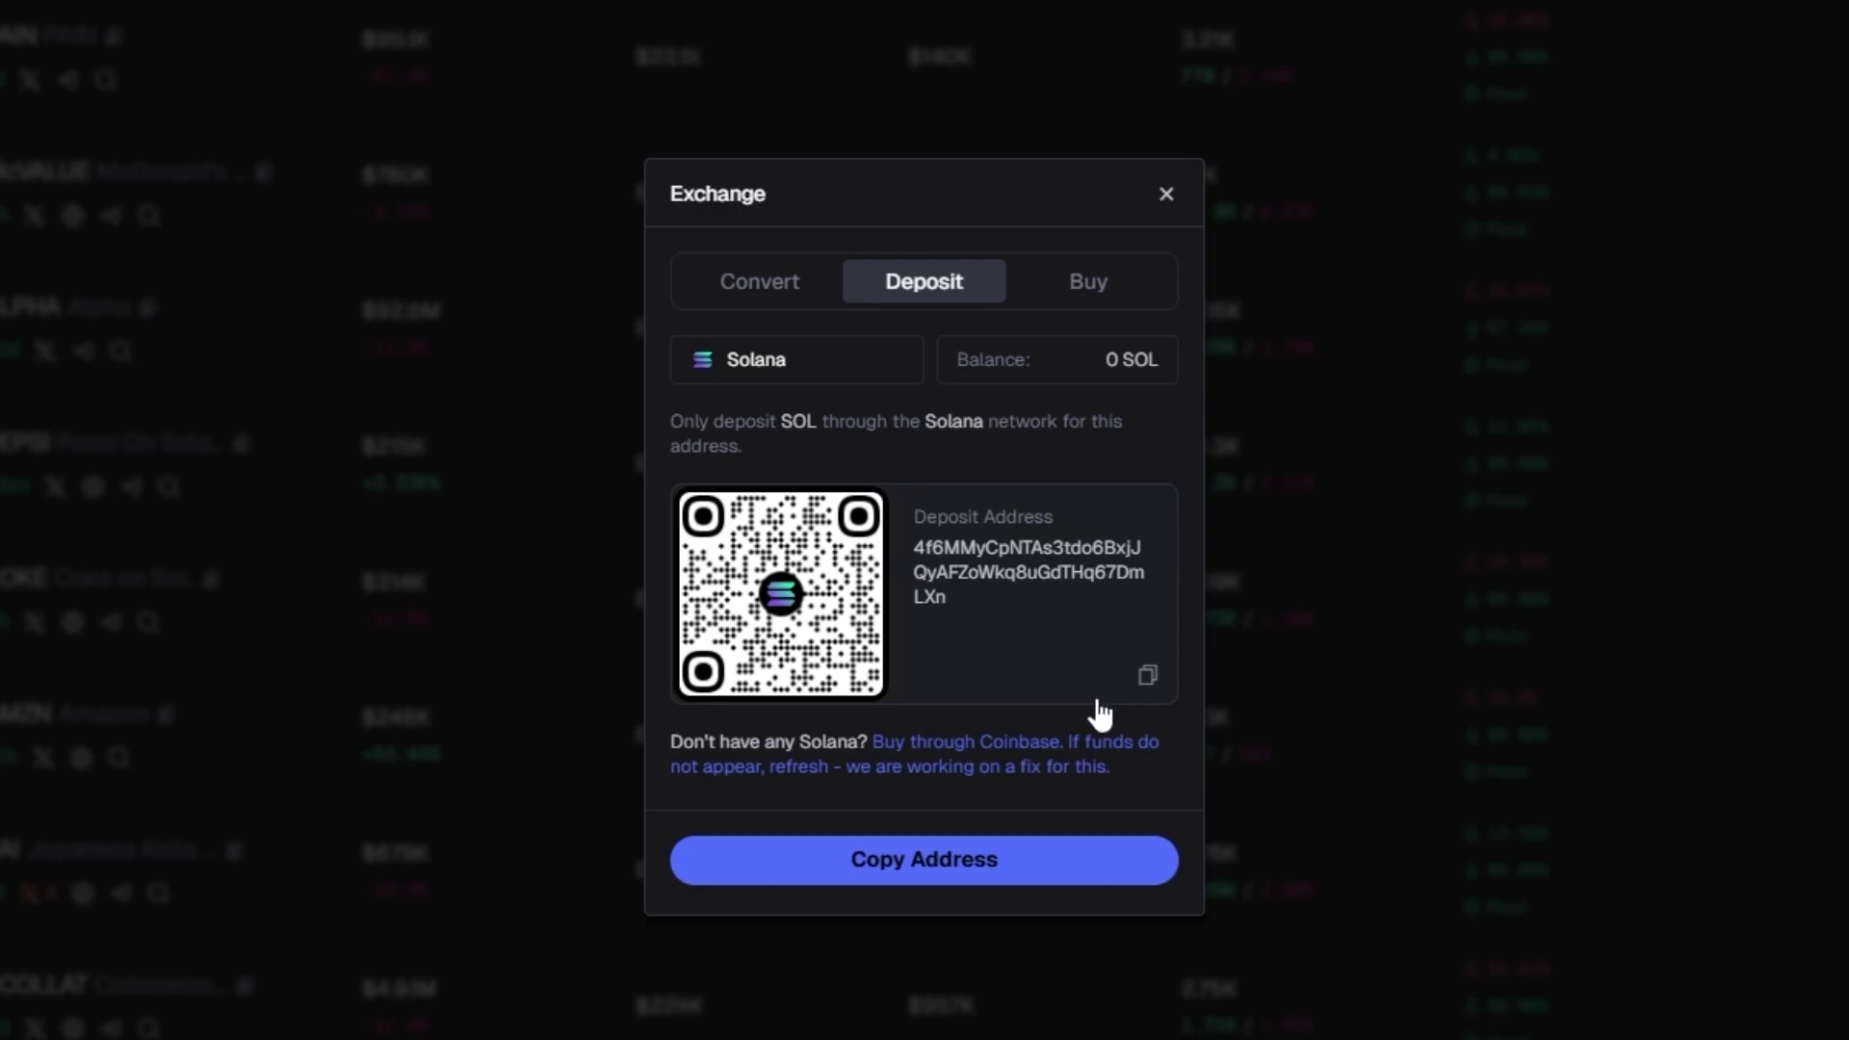
Review the Exchange's SOL-to-USDC Convert tab and then its Buy Solana tab.
{"action": "left_click", "coordinate": [760, 281]}
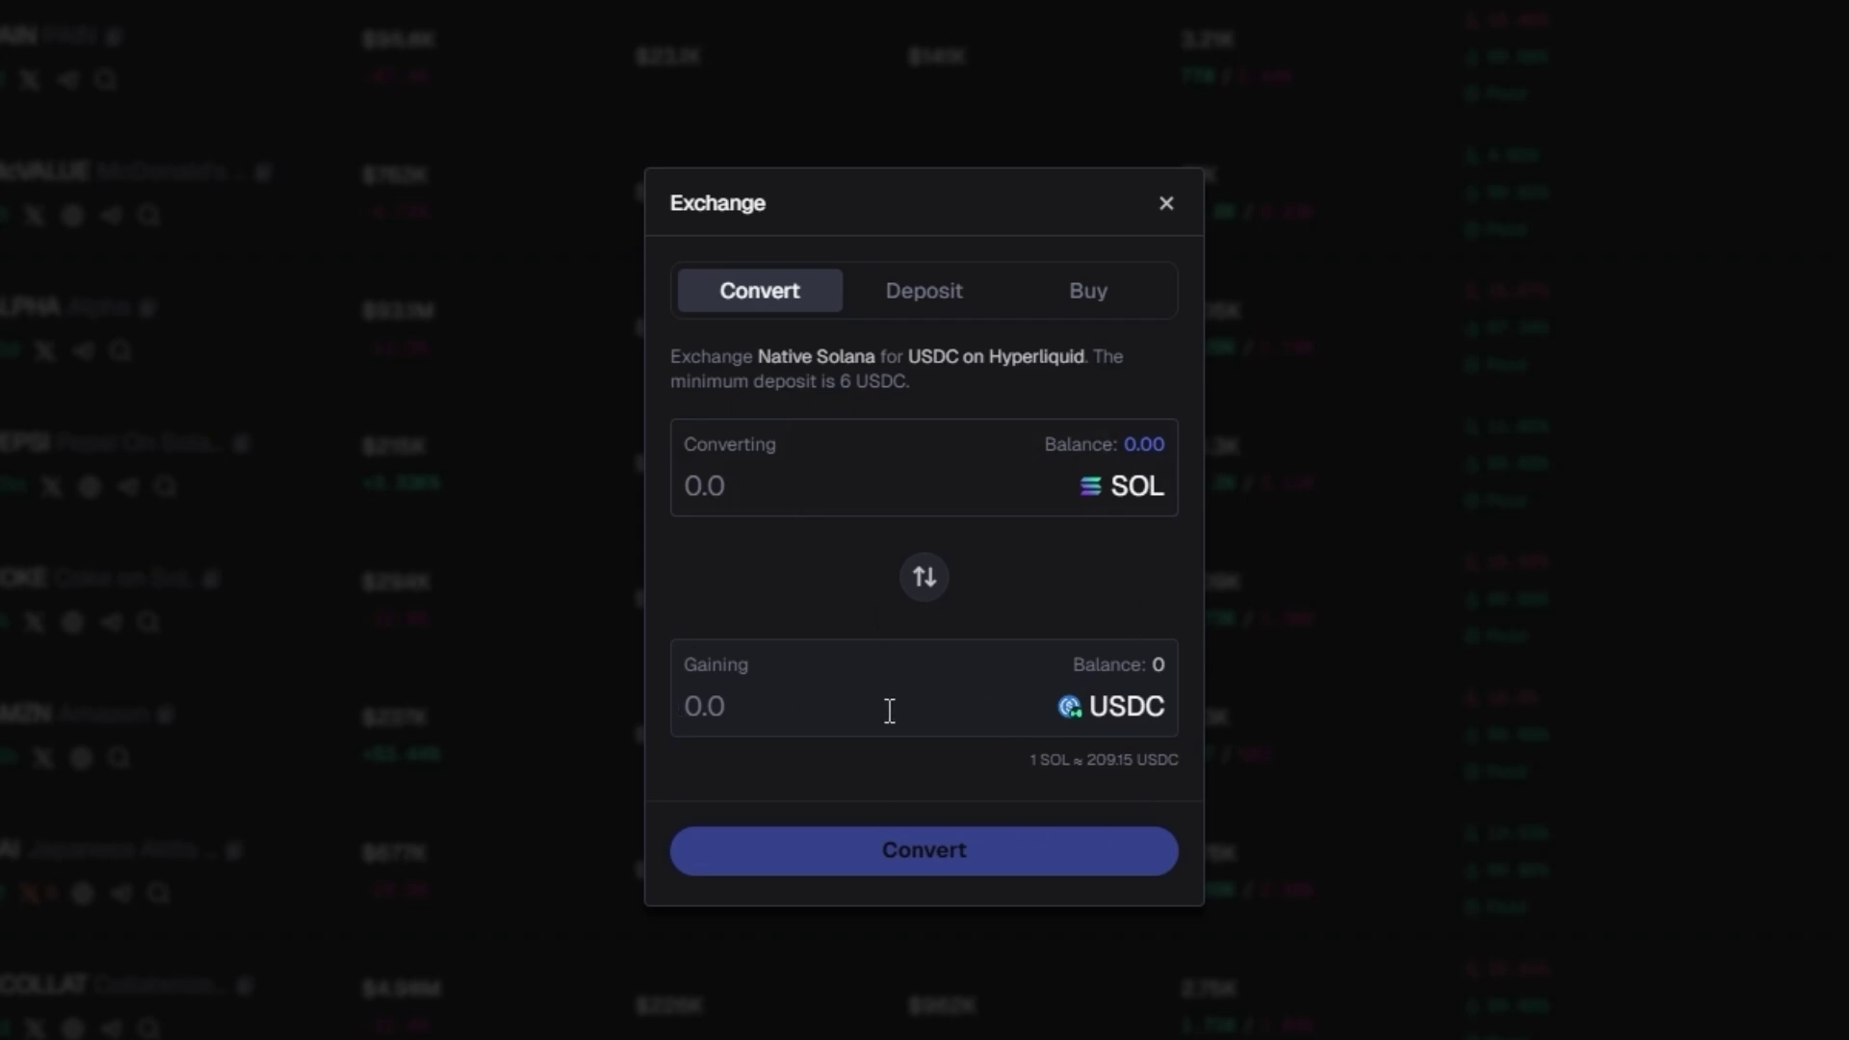
{"action": "left_click", "coordinate": [1089, 290]}
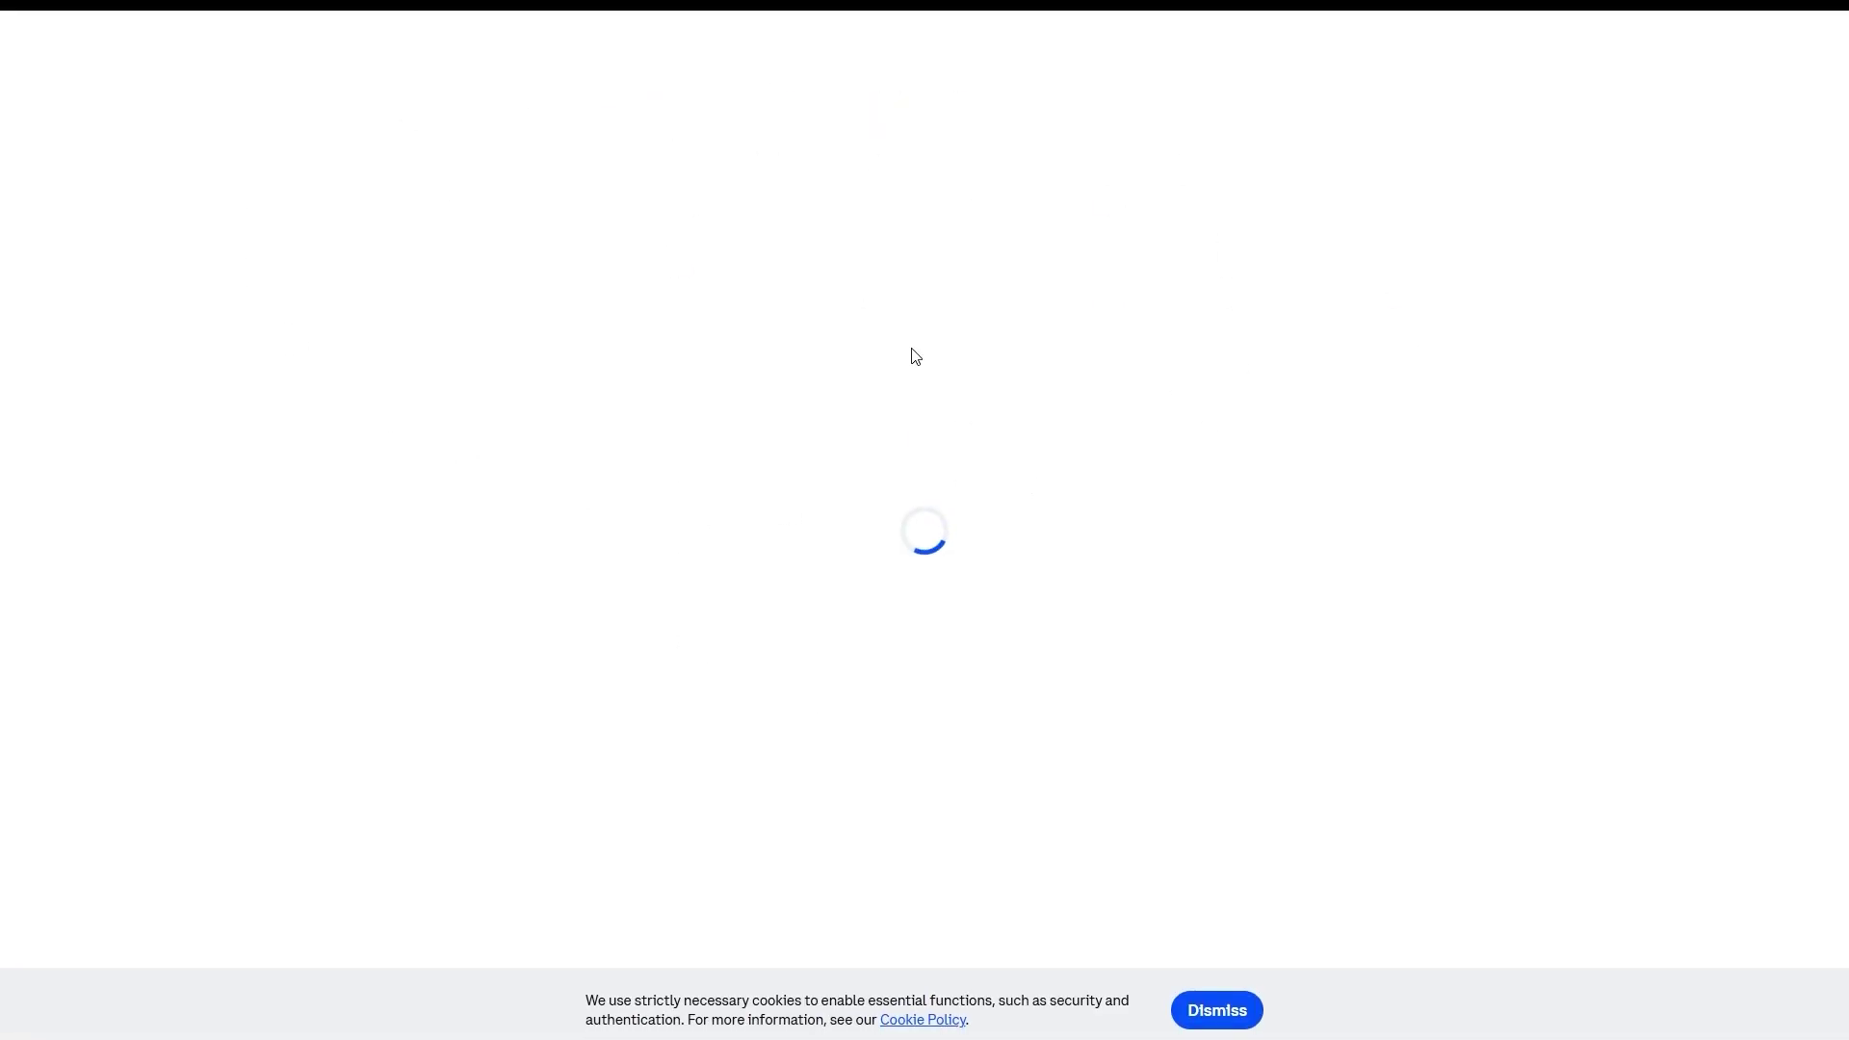
Dismiss the cookie notice on the payment gateway page.
{"action": "left_click", "coordinate": [1217, 1007]}
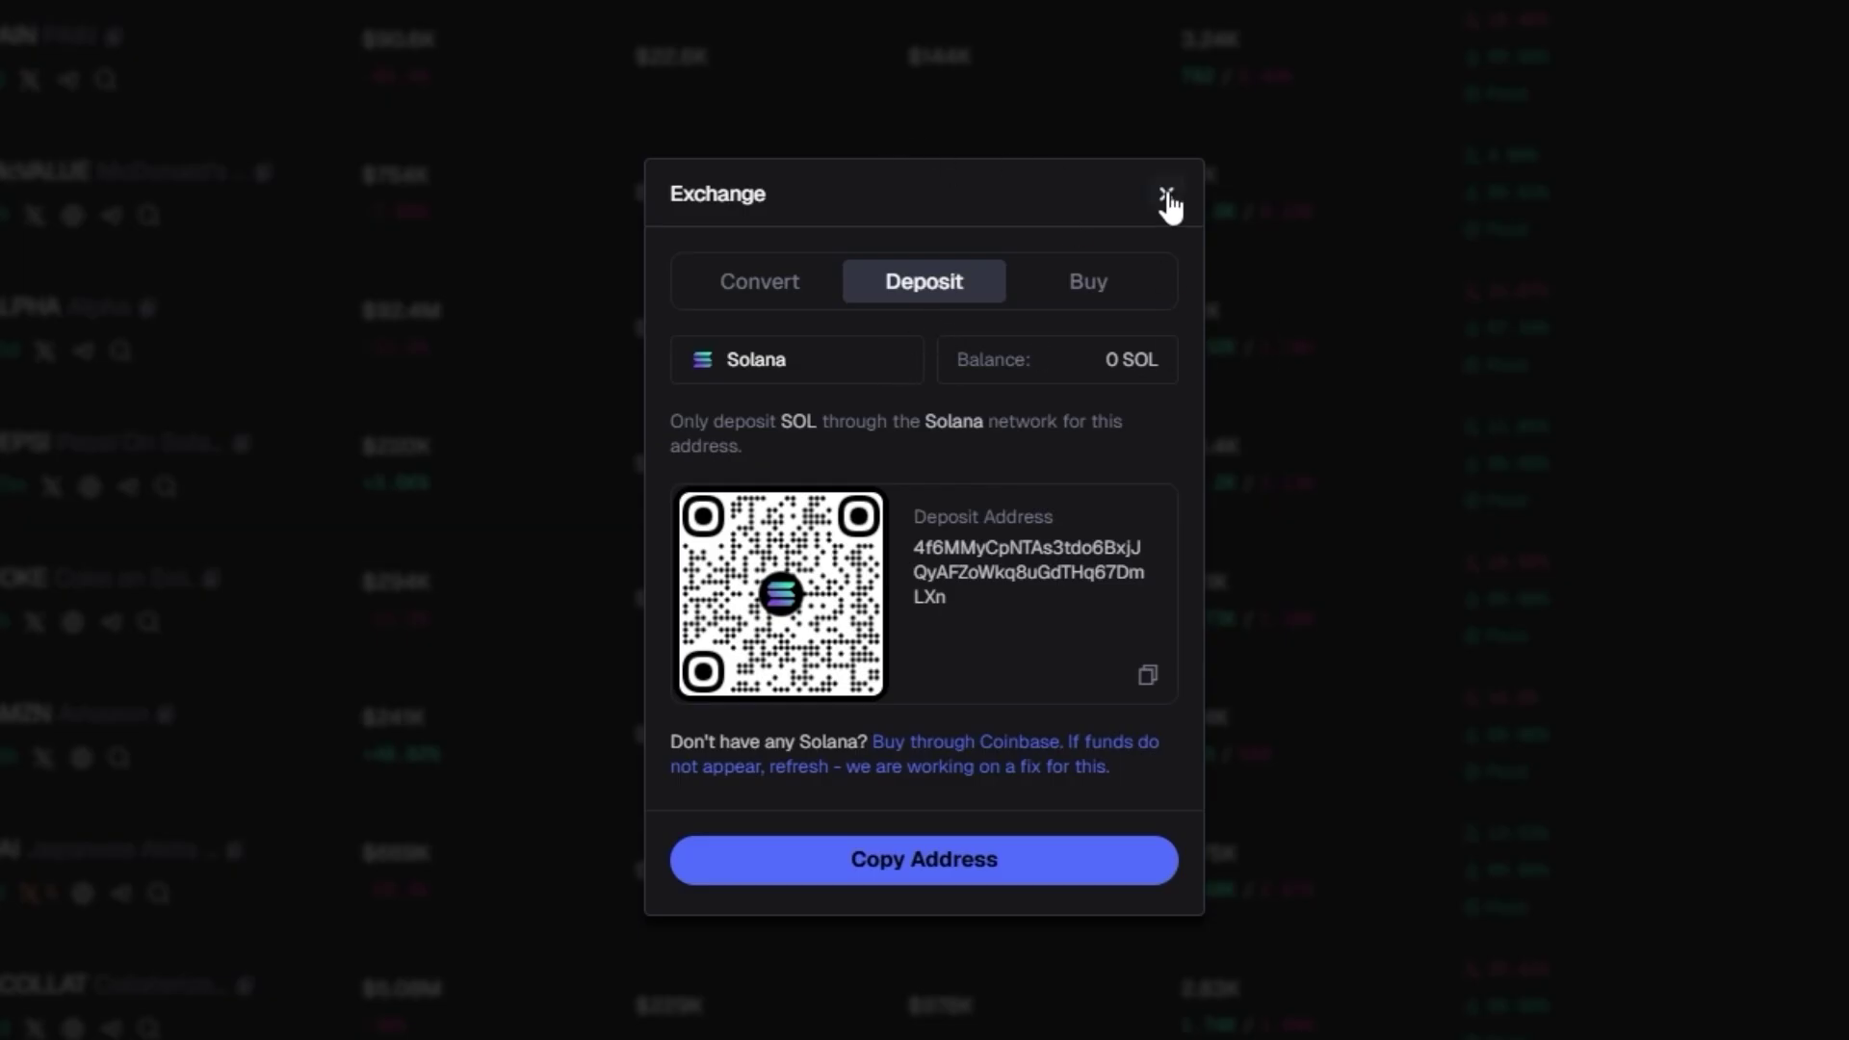
Close the Exchange dialog and browse Discover's Trending token list and its filters.
{"action": "left_click", "coordinate": [1167, 197]}
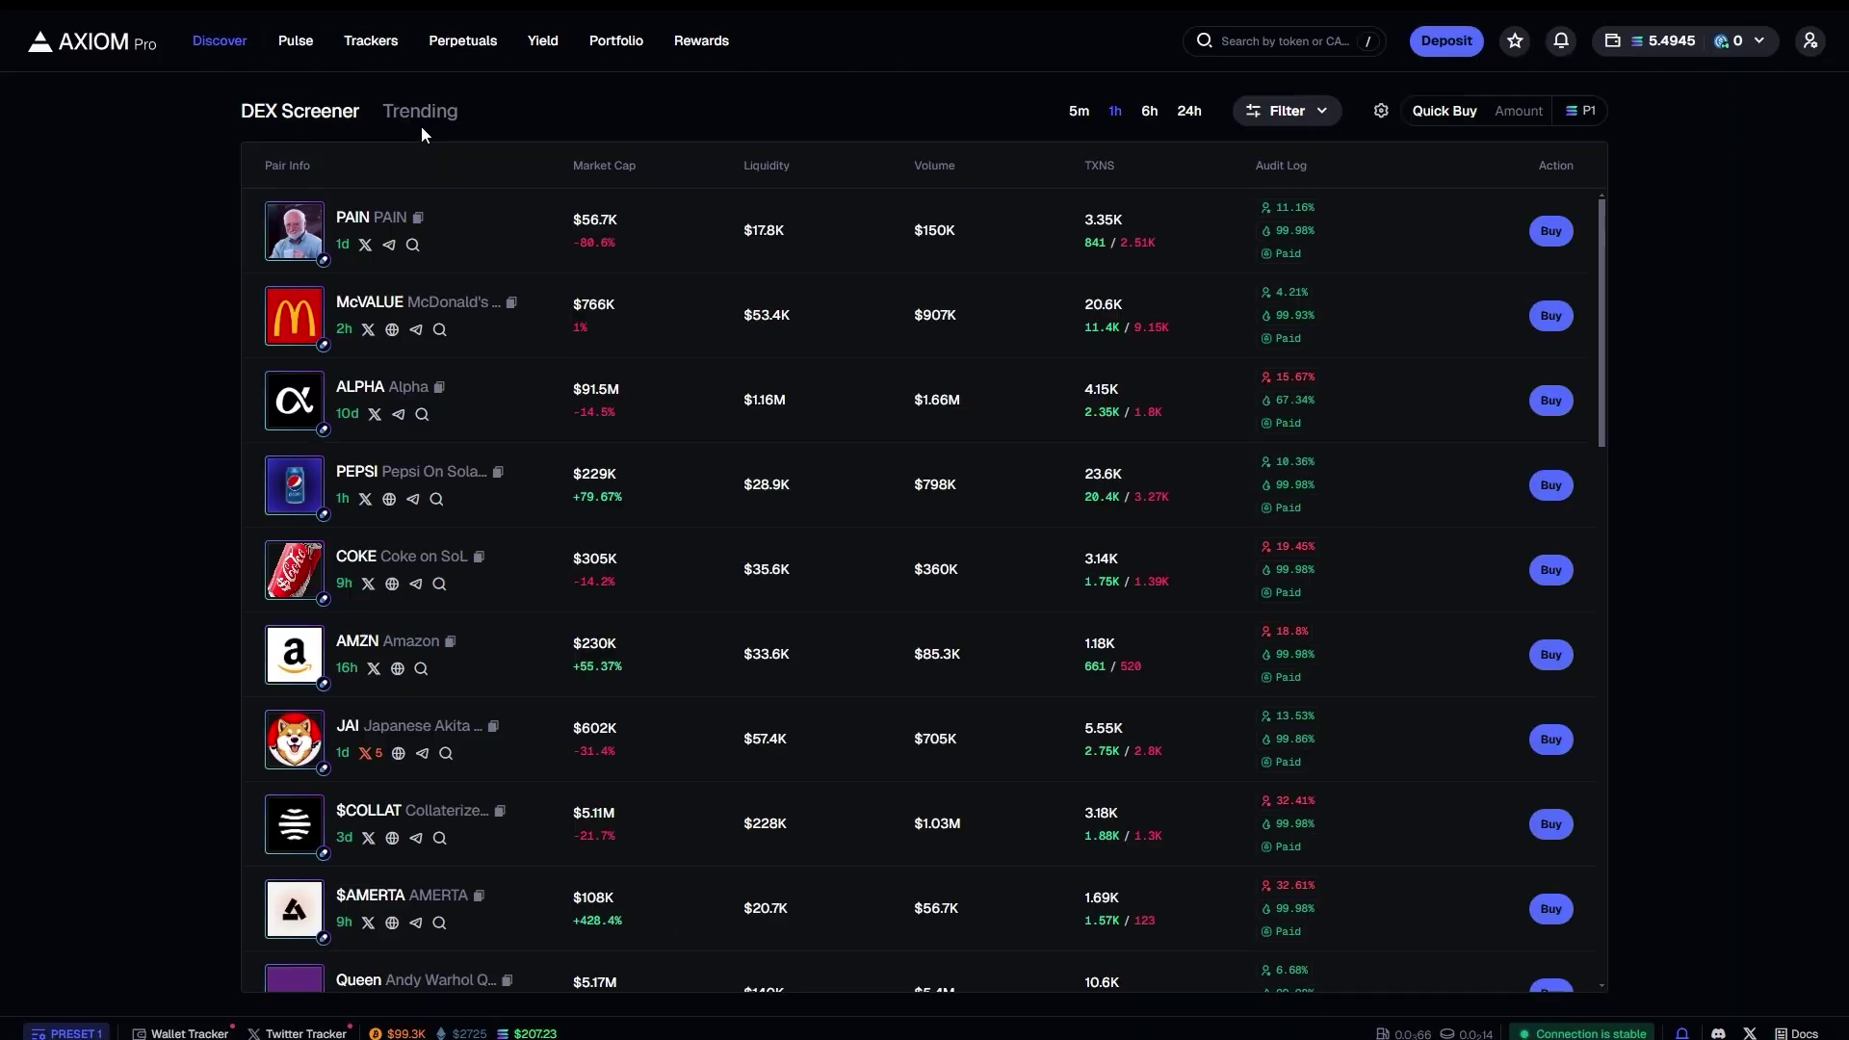
{"action": "left_click", "coordinate": [490, 157]}
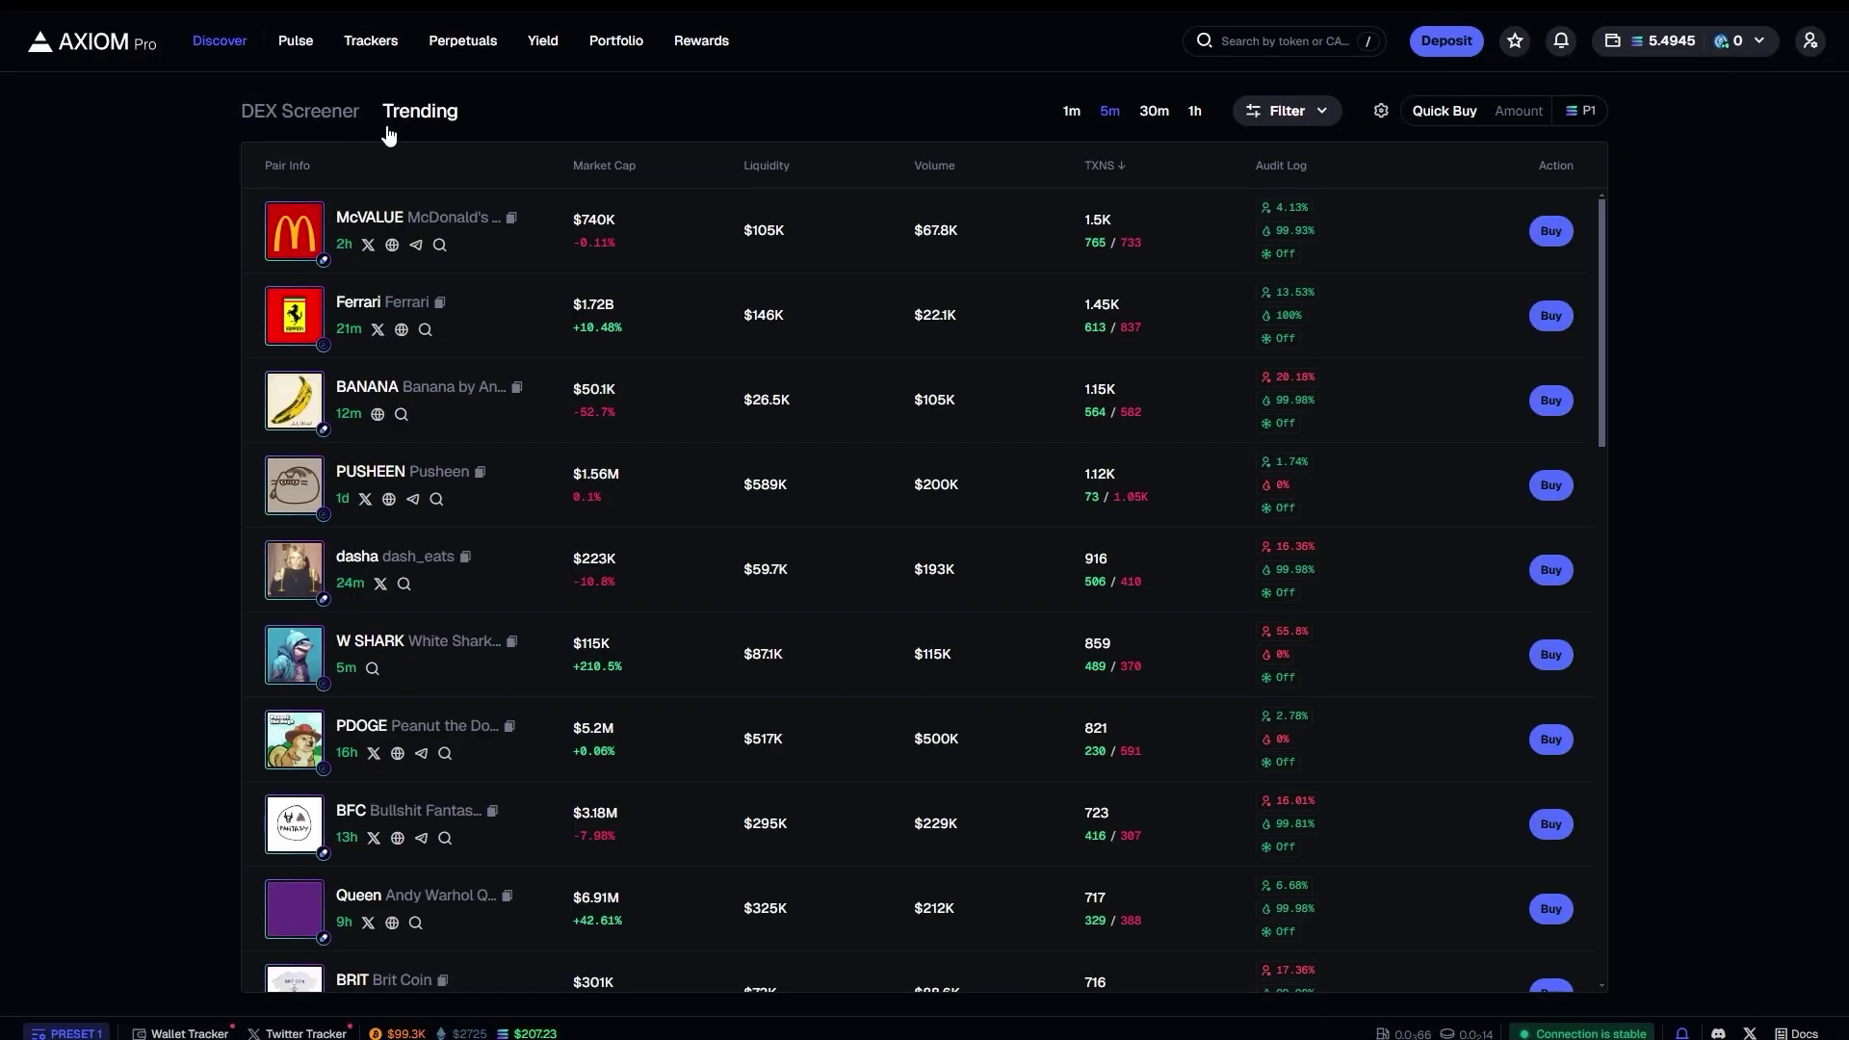
{"action": "left_click", "coordinate": [1315, 111]}
{"action": "left_click", "coordinate": [1028, 77]}
Switch to the DEX Screener token list and scroll through it.
{"action": "left_click", "coordinate": [299, 110]}
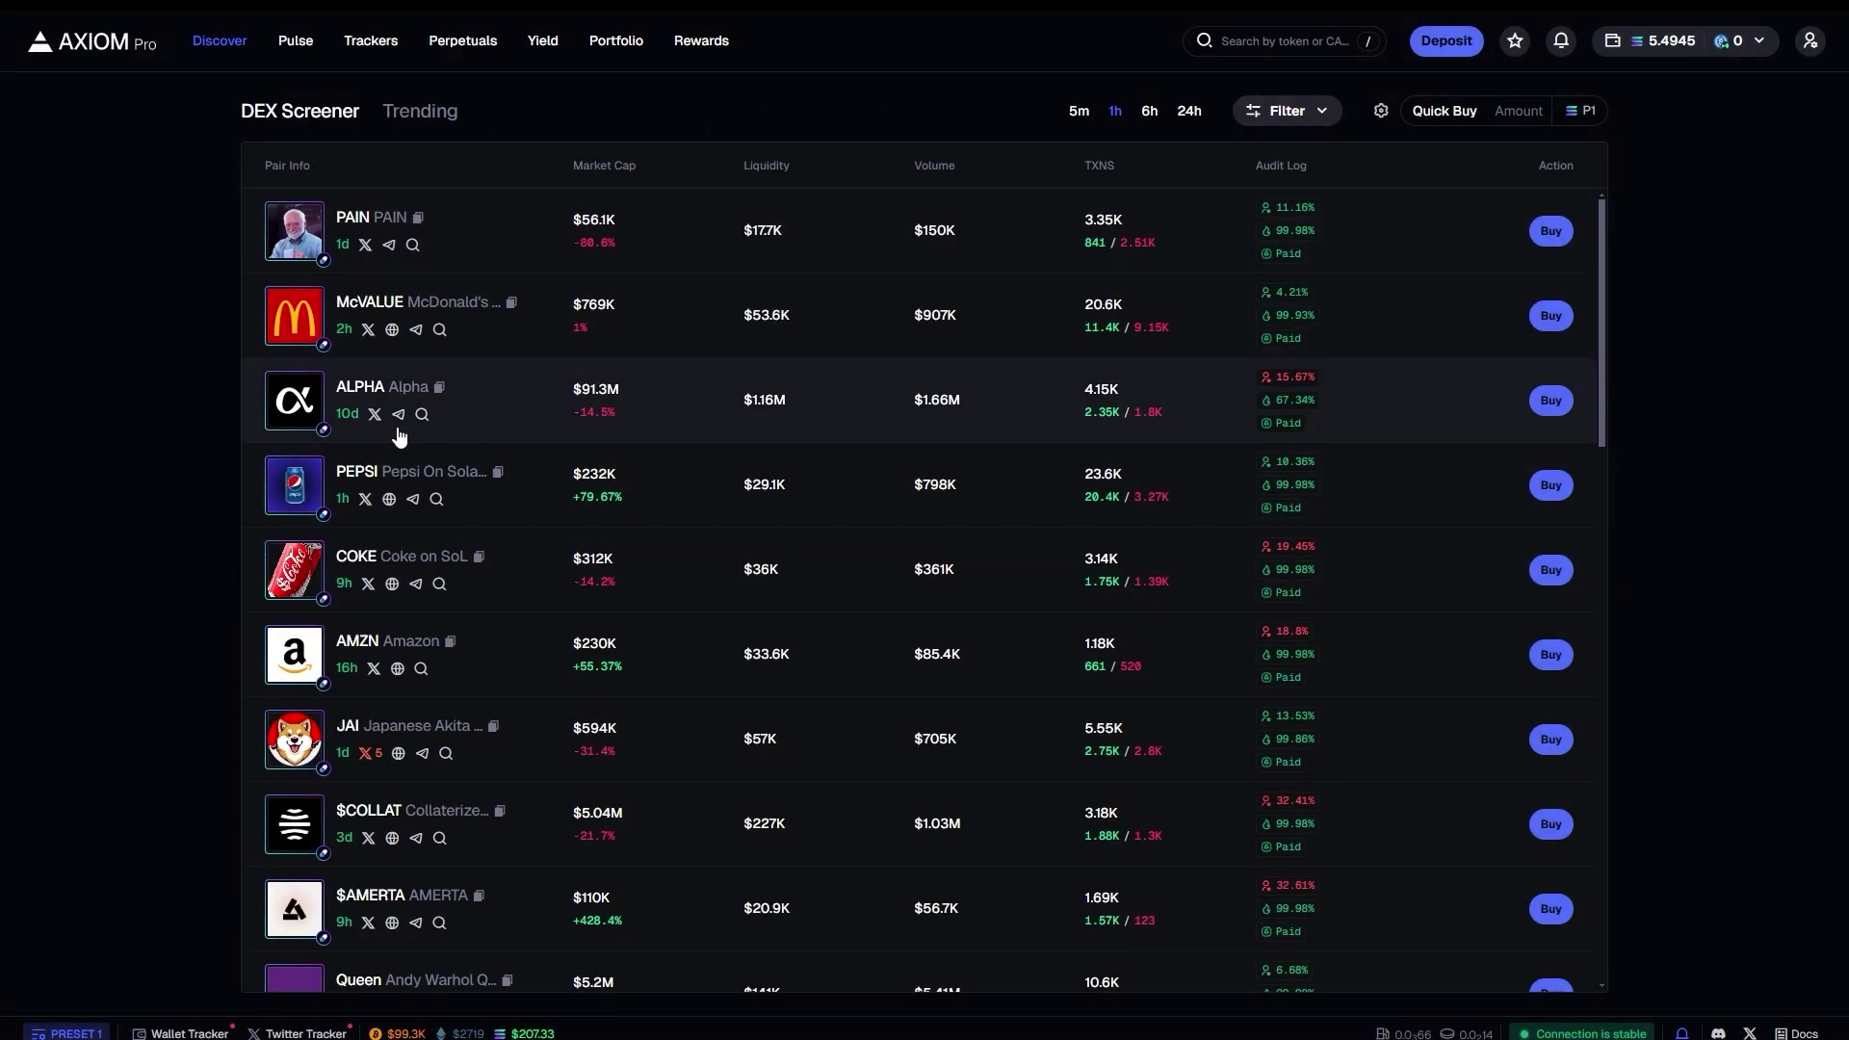
{"action": "scroll", "coordinate": [405, 379], "scroll_direction": "down", "scroll_amount": 10}
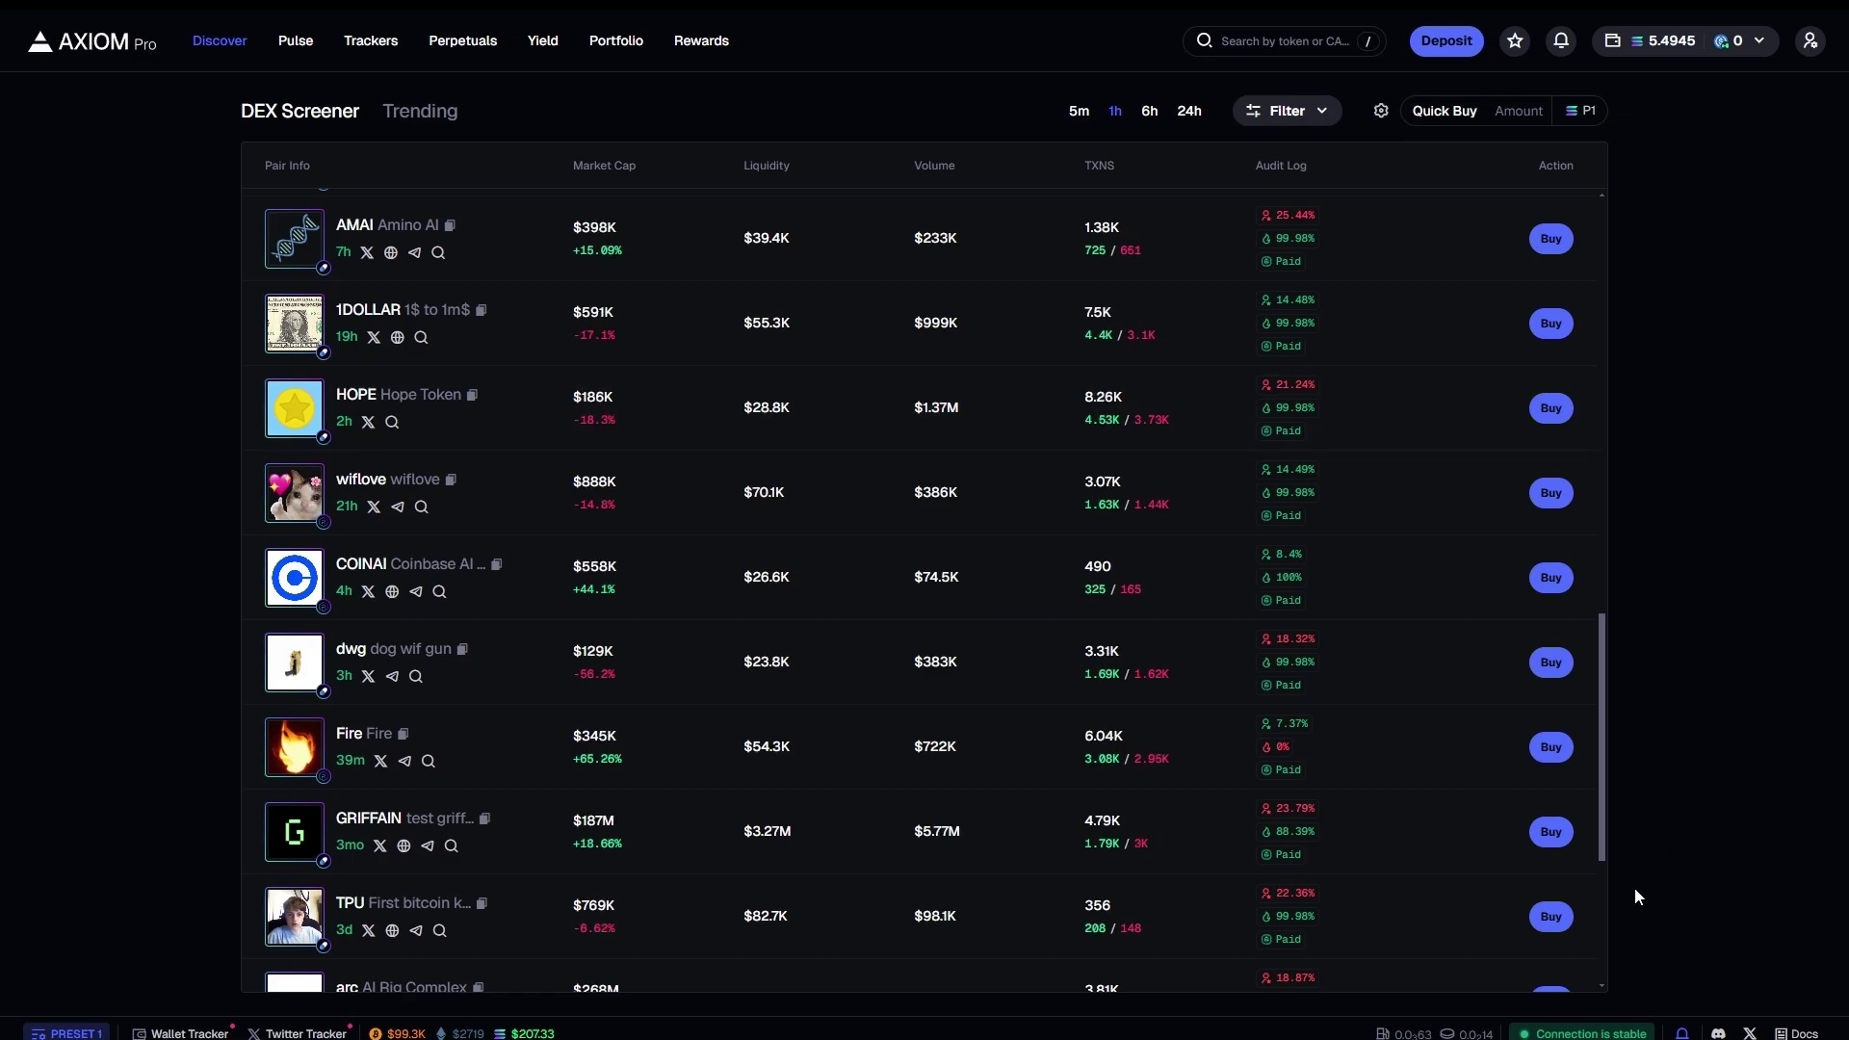
{"action": "scroll", "coordinate": [1361, 826], "scroll_direction": "up", "scroll_amount": 10}
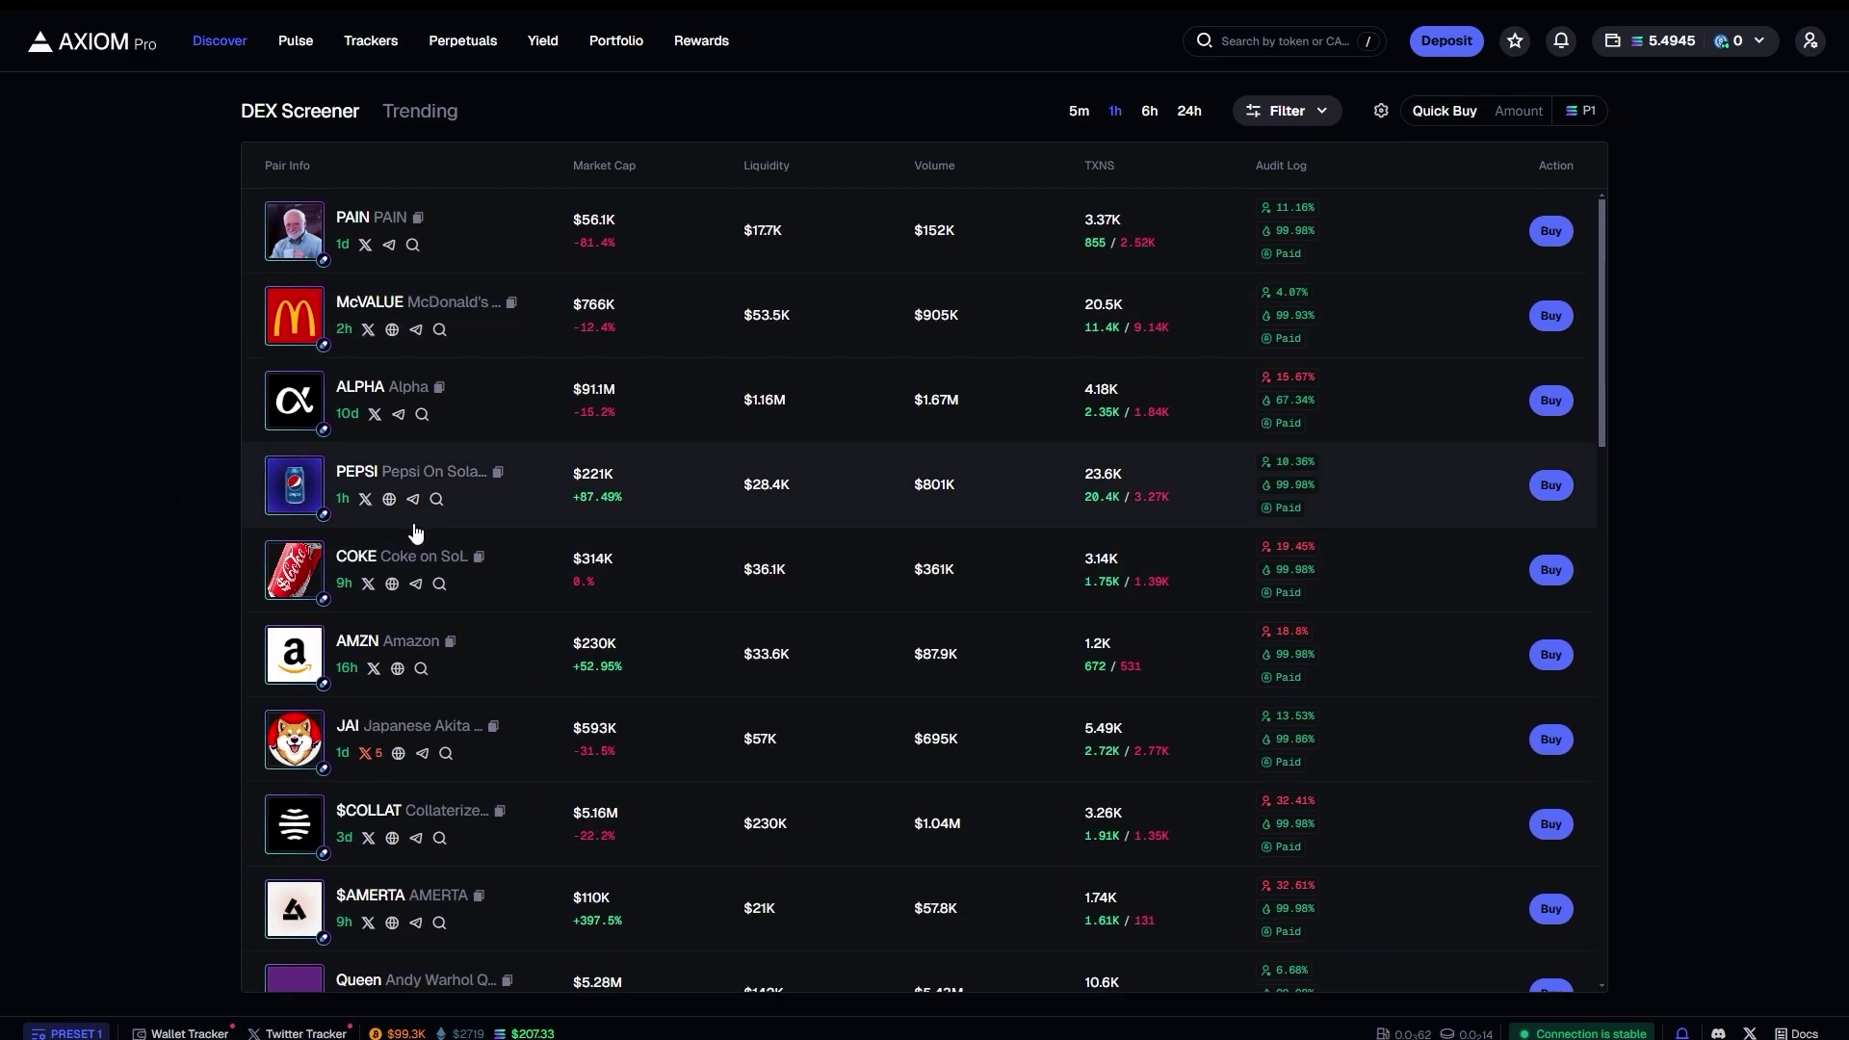
Go to Pulse and highlight the New Pairs, Final Stretch and Migrated column titles.
{"action": "left_click", "coordinate": [313, 54]}
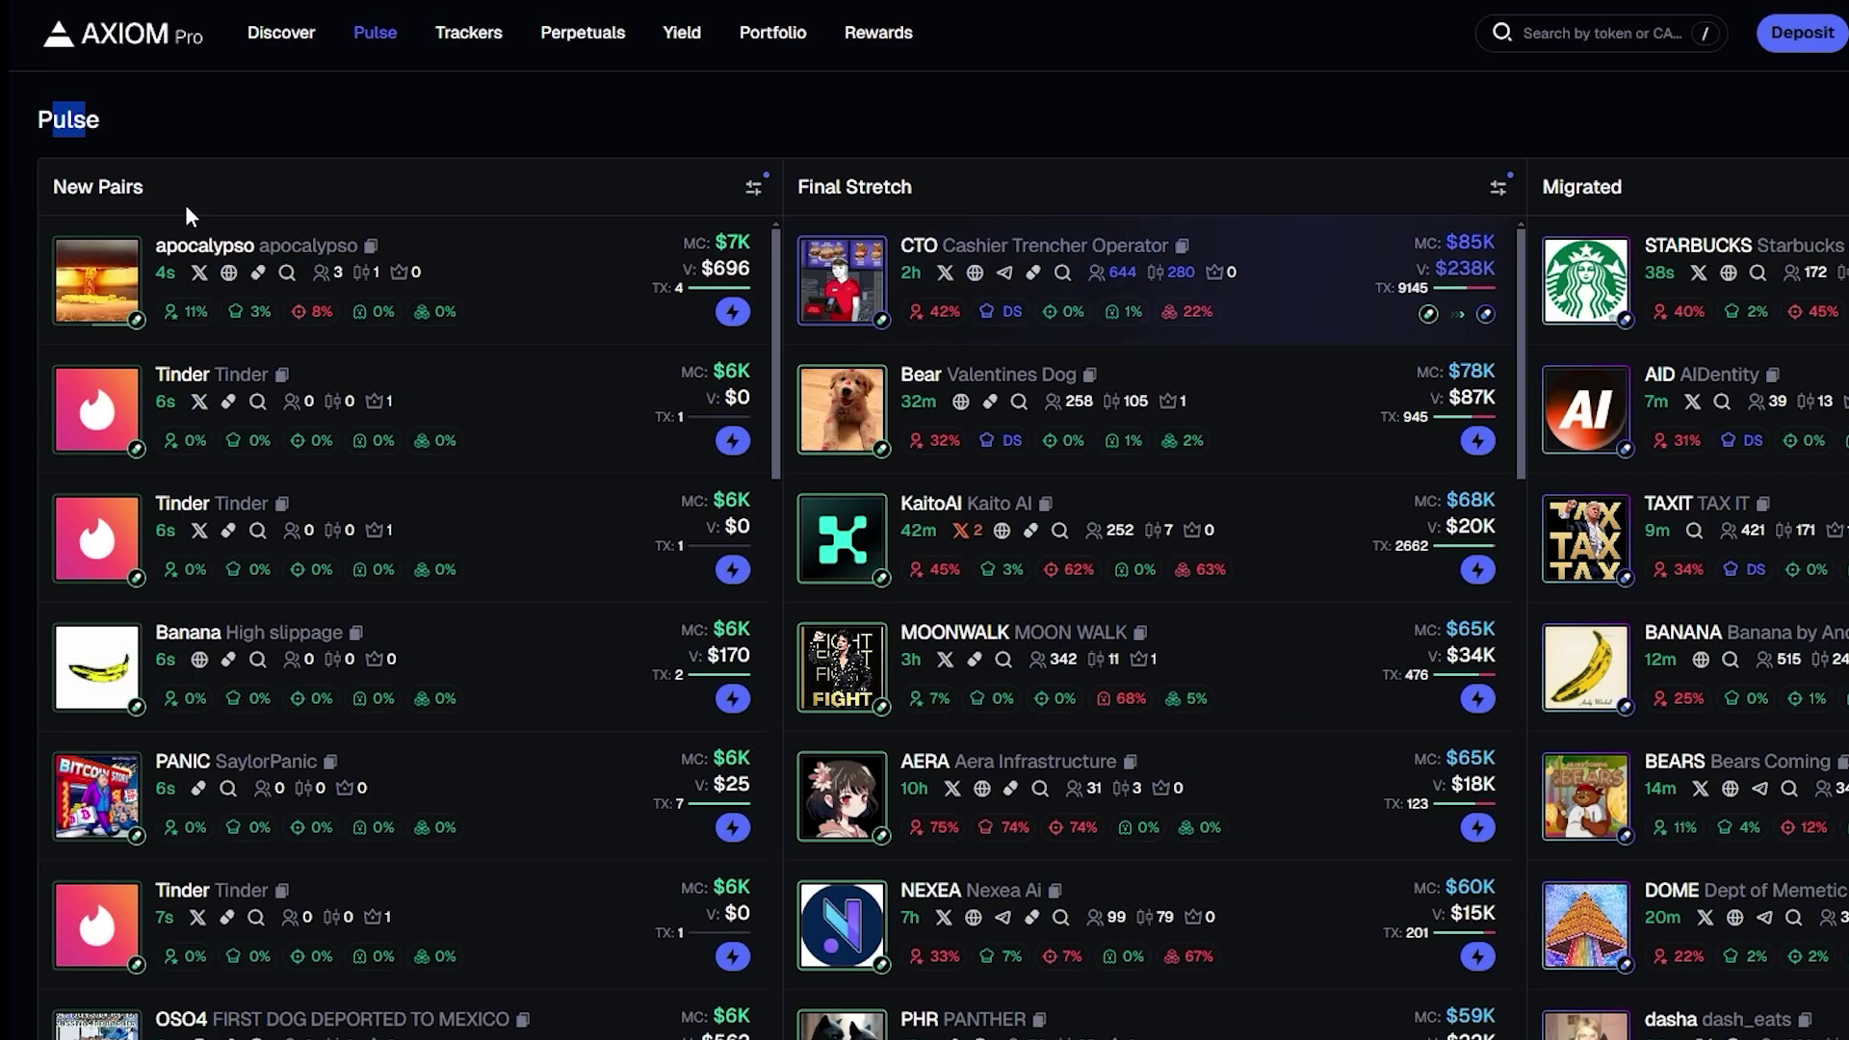
{"action": "left_click_drag", "start_coordinate": [143, 165], "coordinate": [36, 164]}
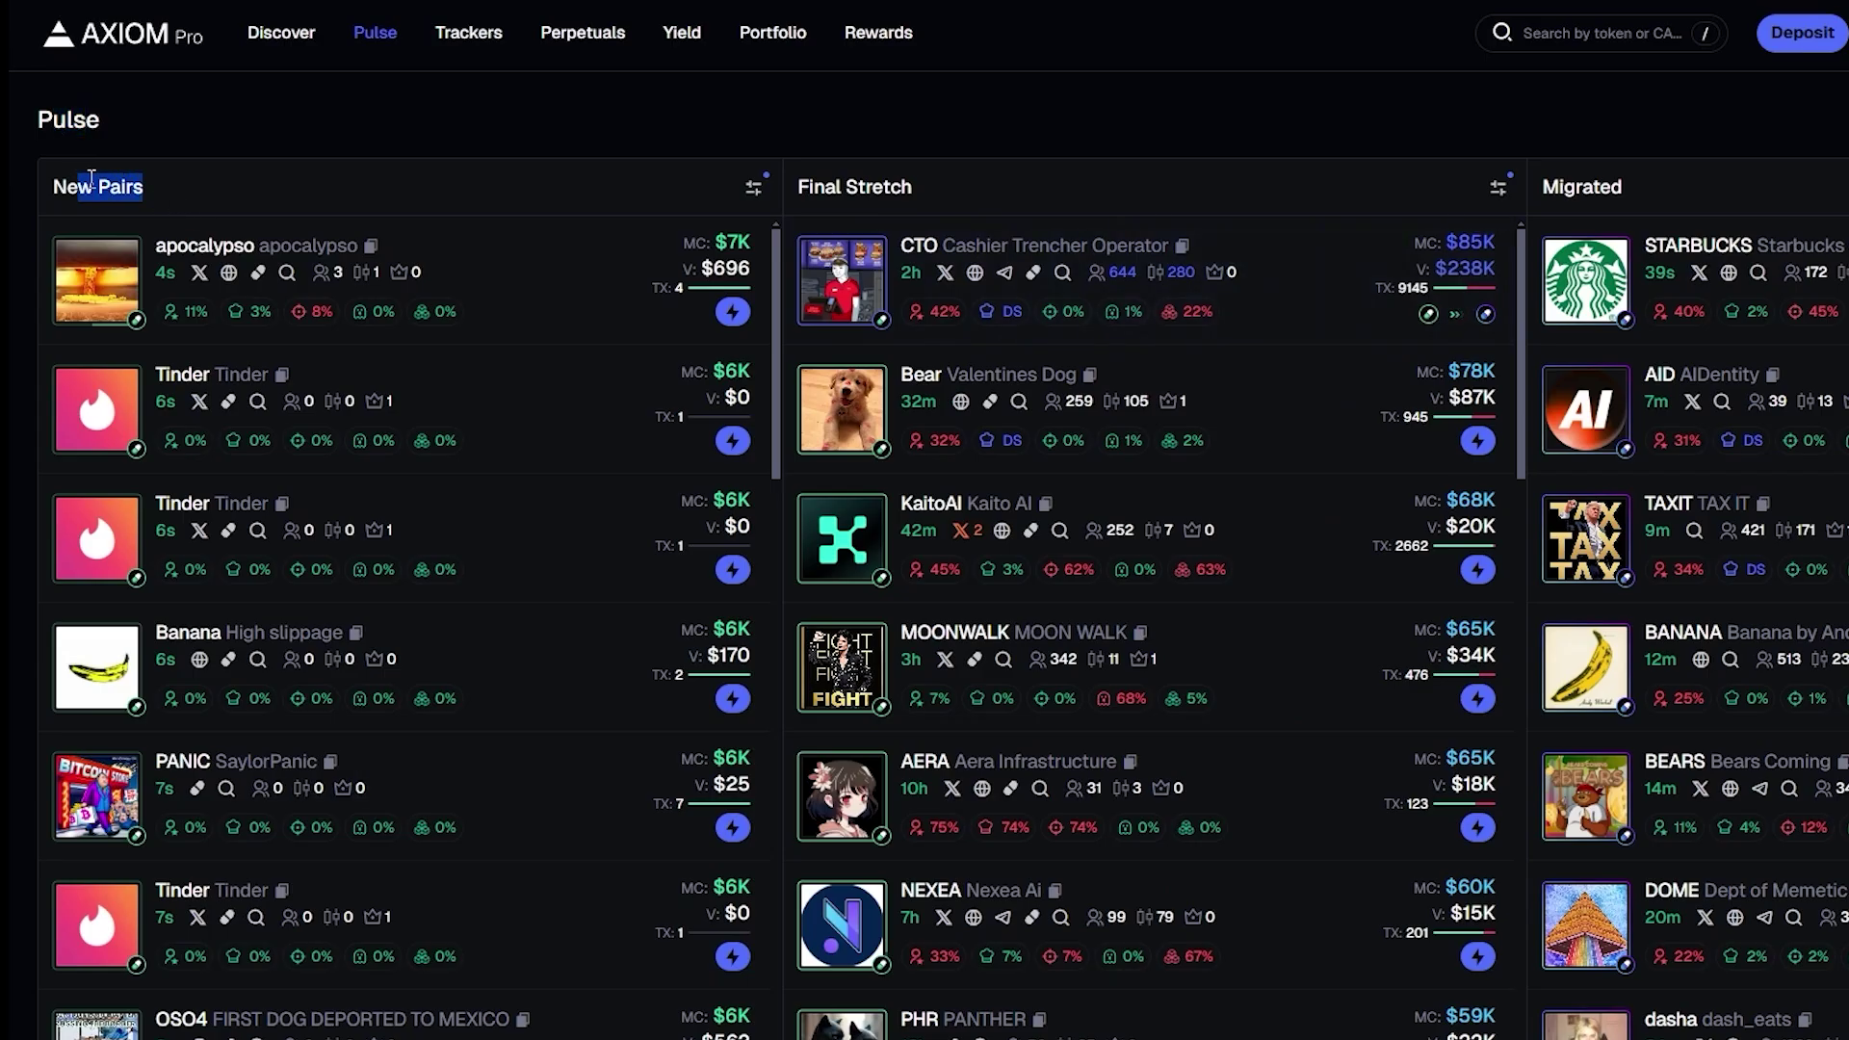
{"action": "mouse_move", "coordinate": [809, 186]}
{"action": "left_mouse_down"}
{"action": "mouse_move", "coordinate": [890, 186]}
{"action": "mouse_move", "coordinate": [807, 186]}
{"action": "left_mouse_up"}
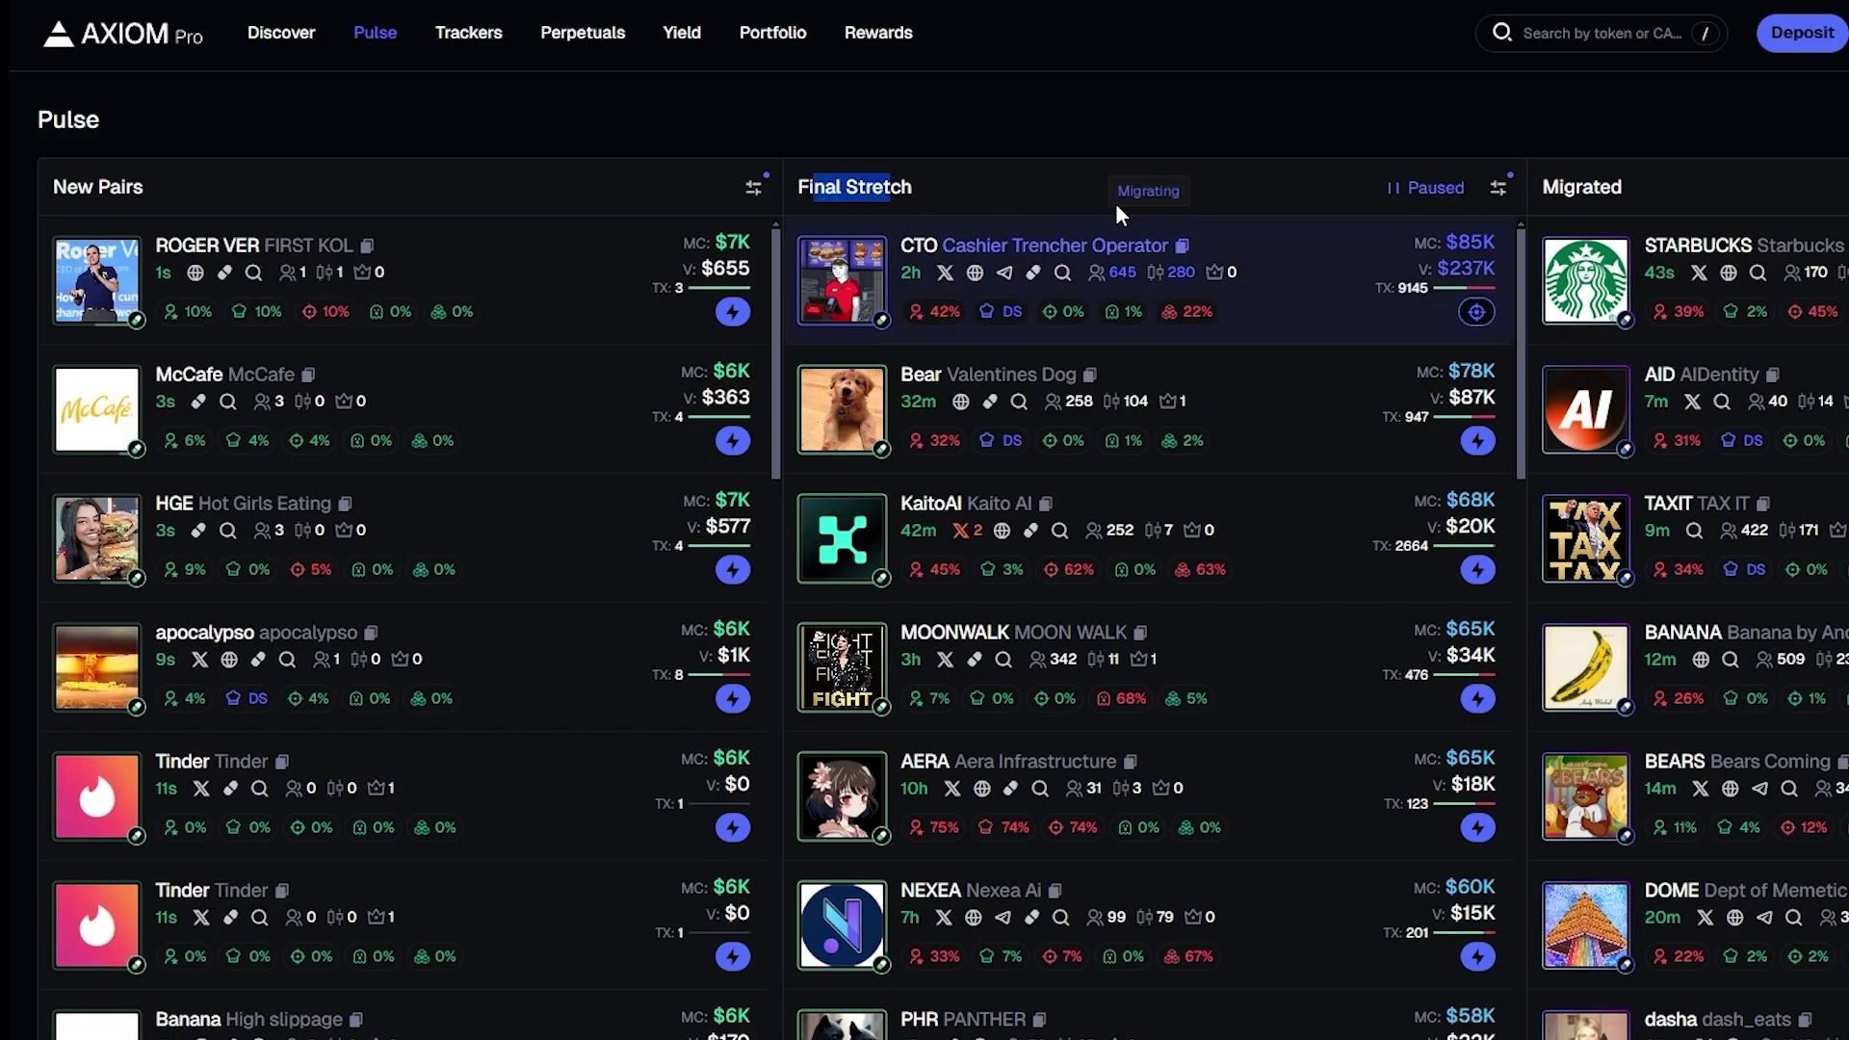
{"action": "left_click_drag", "start_coordinate": [1564, 185], "coordinate": [1595, 186]}
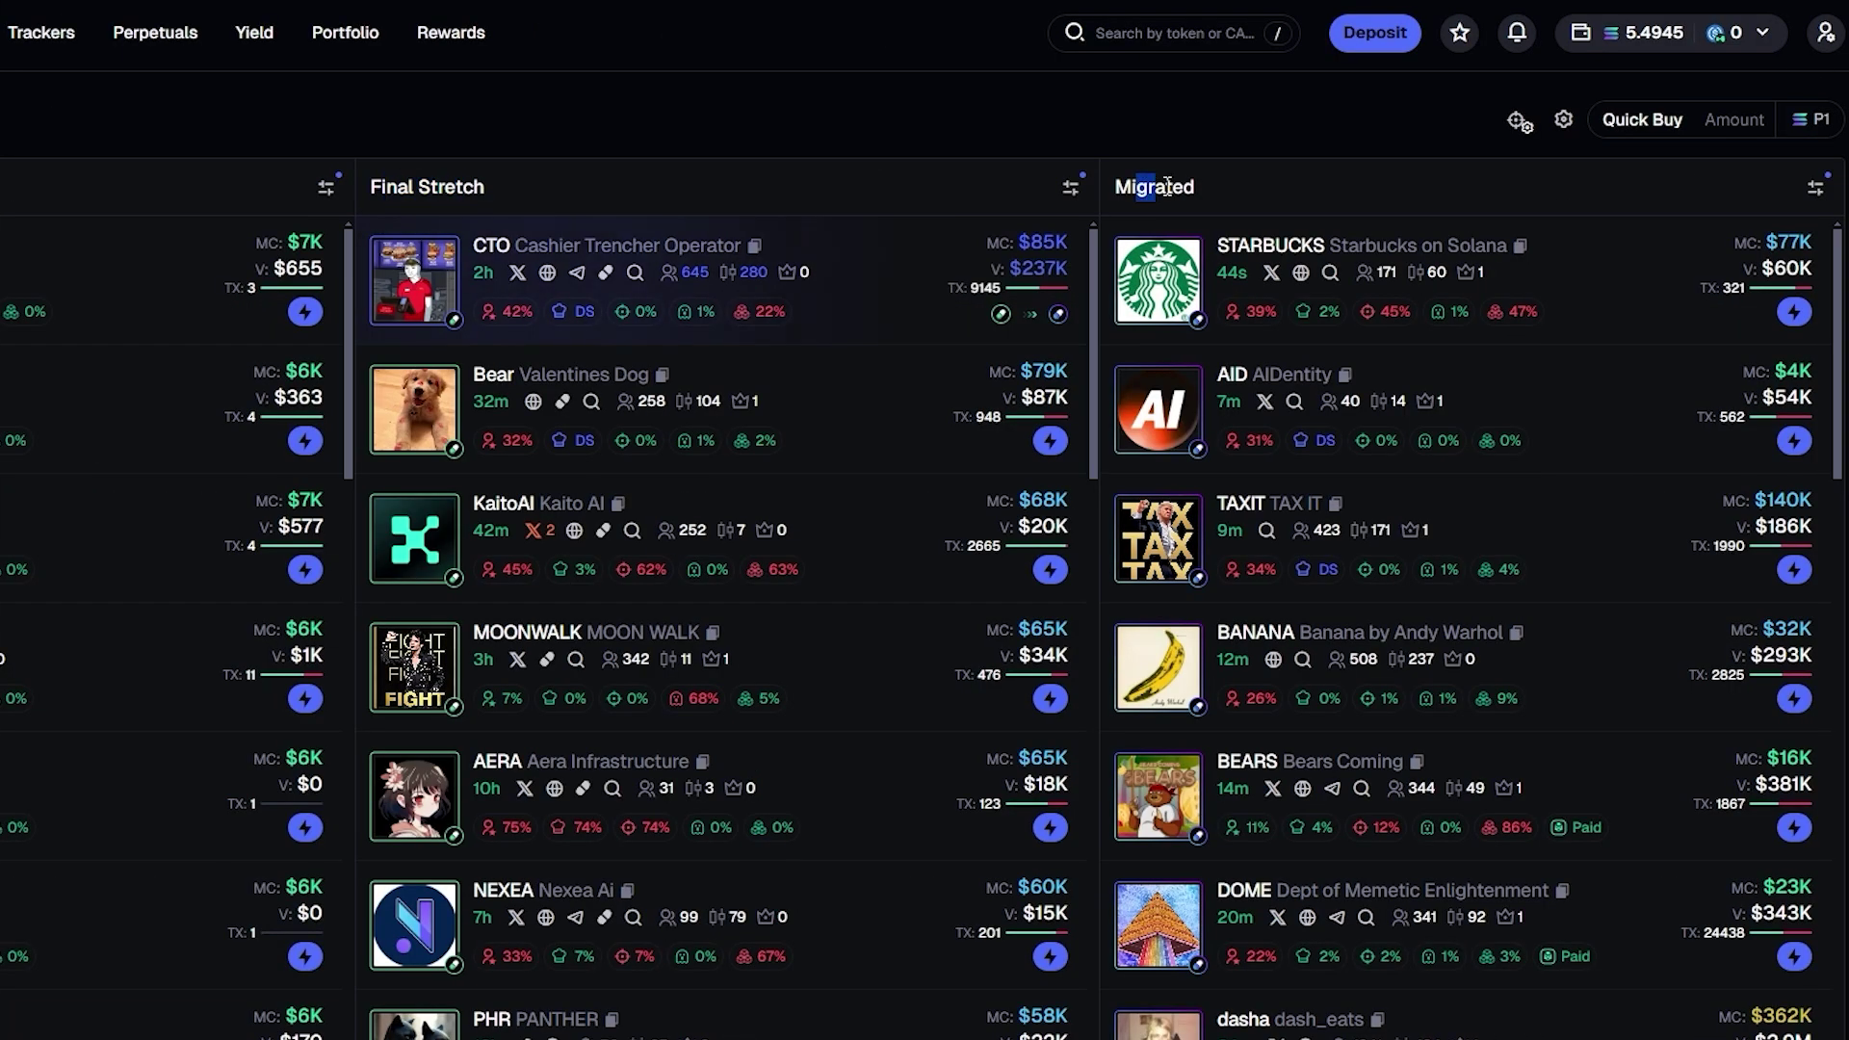
{"action": "left_click_drag", "start_coordinate": [1167, 186], "coordinate": [1189, 200]}
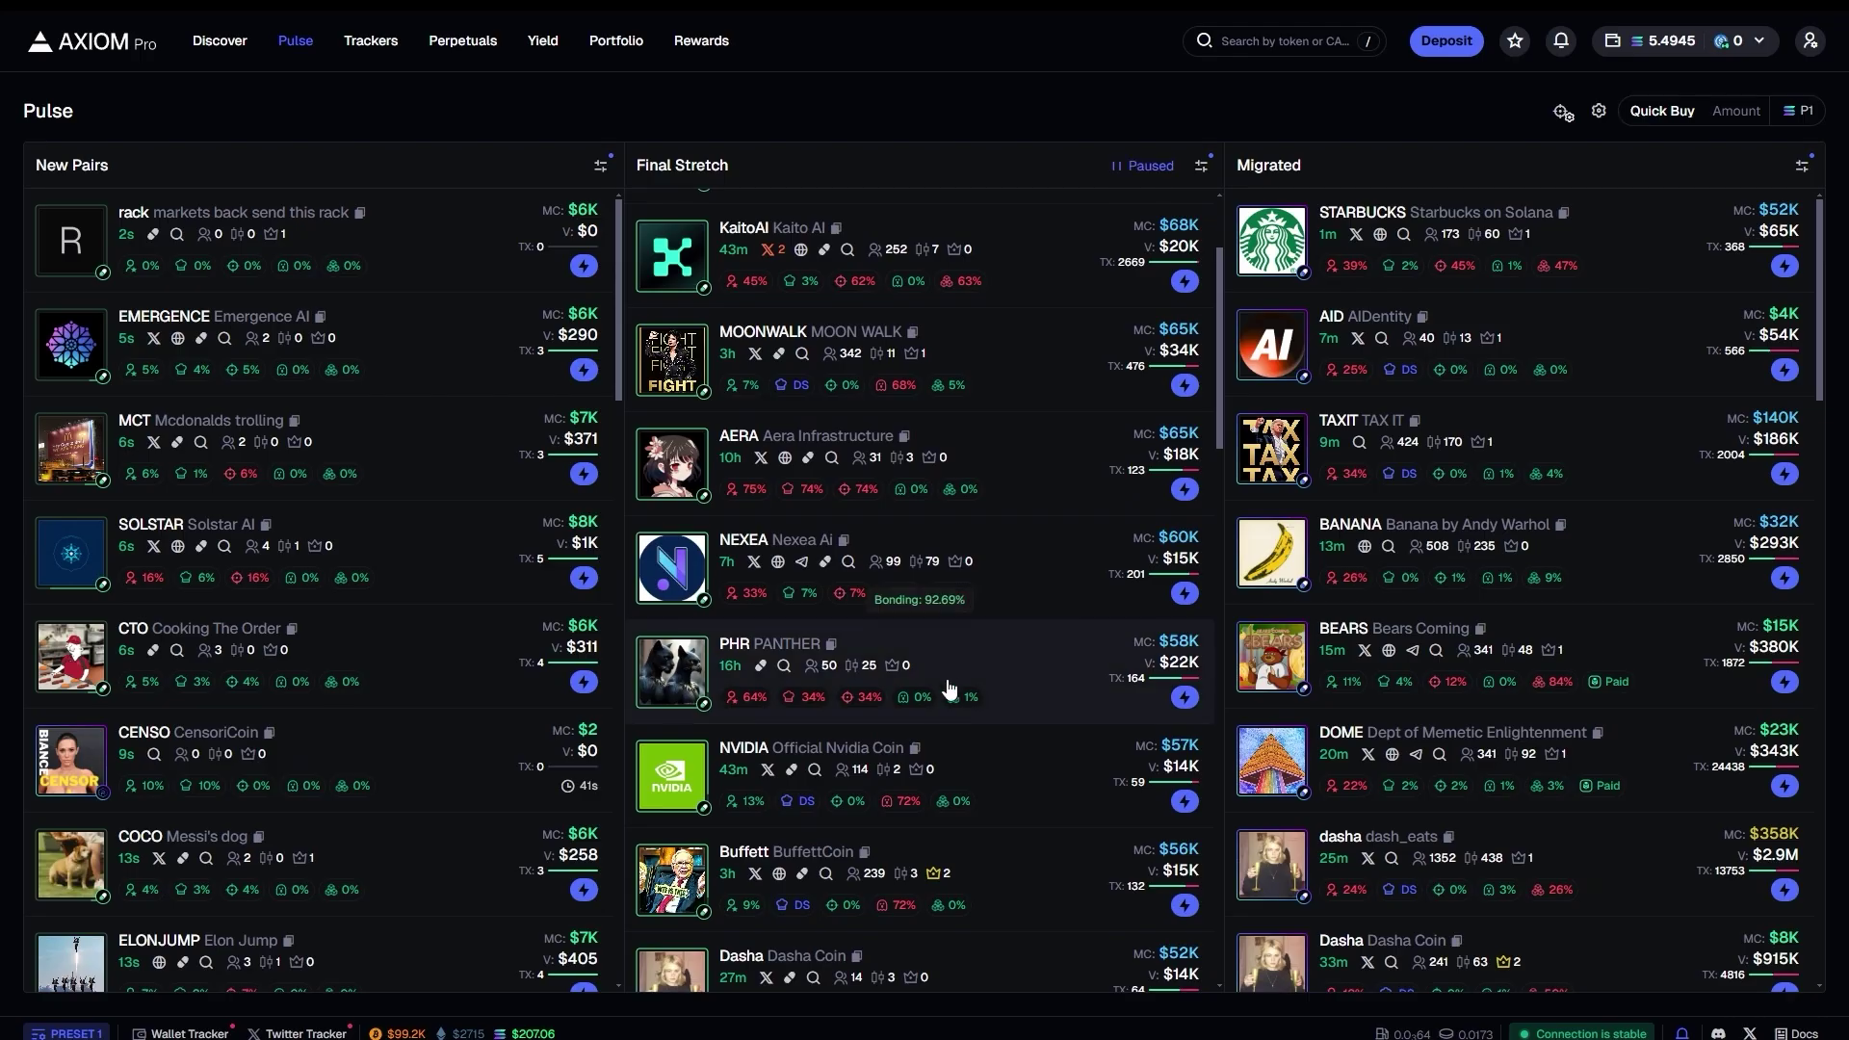
{"action": "scroll", "coordinate": [990, 776], "scroll_direction": "down", "scroll_amount": 2}
{"action": "scroll", "coordinate": [963, 434], "scroll_direction": "up", "scroll_amount": 2}
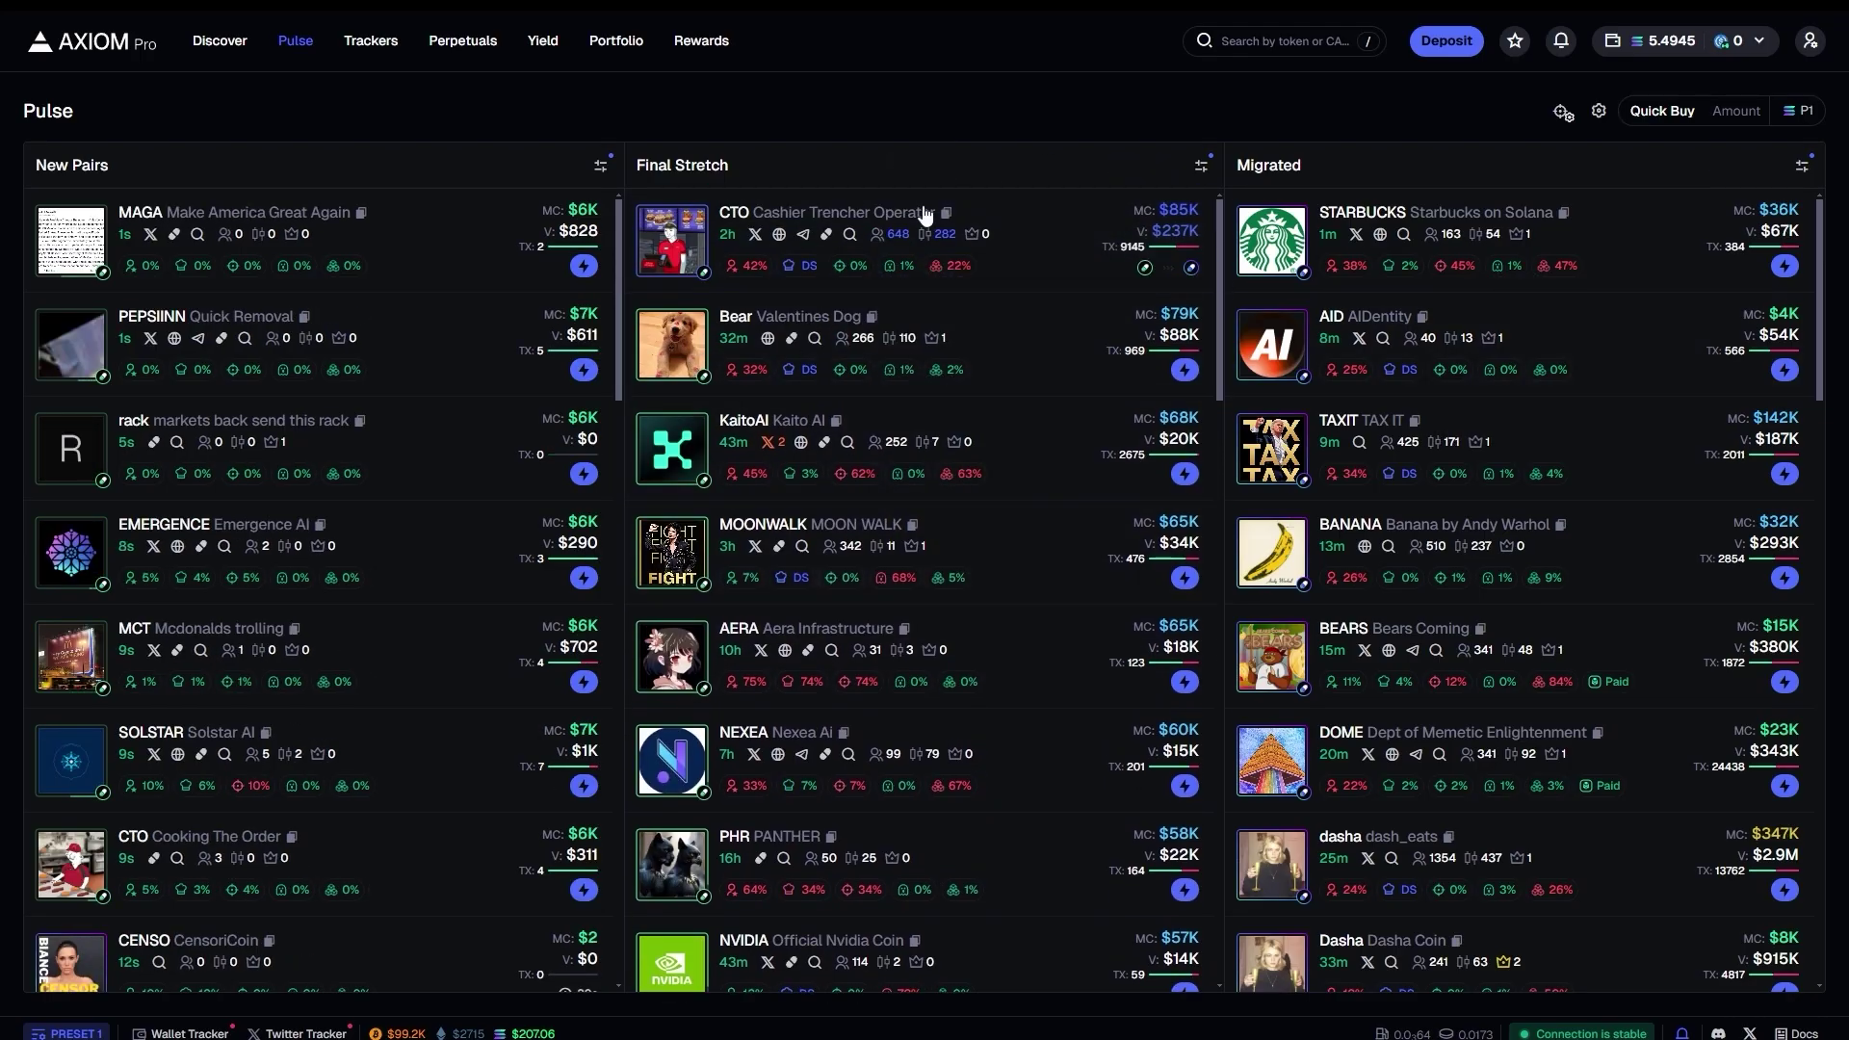
Open the KaitoAI token page and switch its chart from 1h to 1s candles.
{"action": "left_click", "coordinate": [1021, 429]}
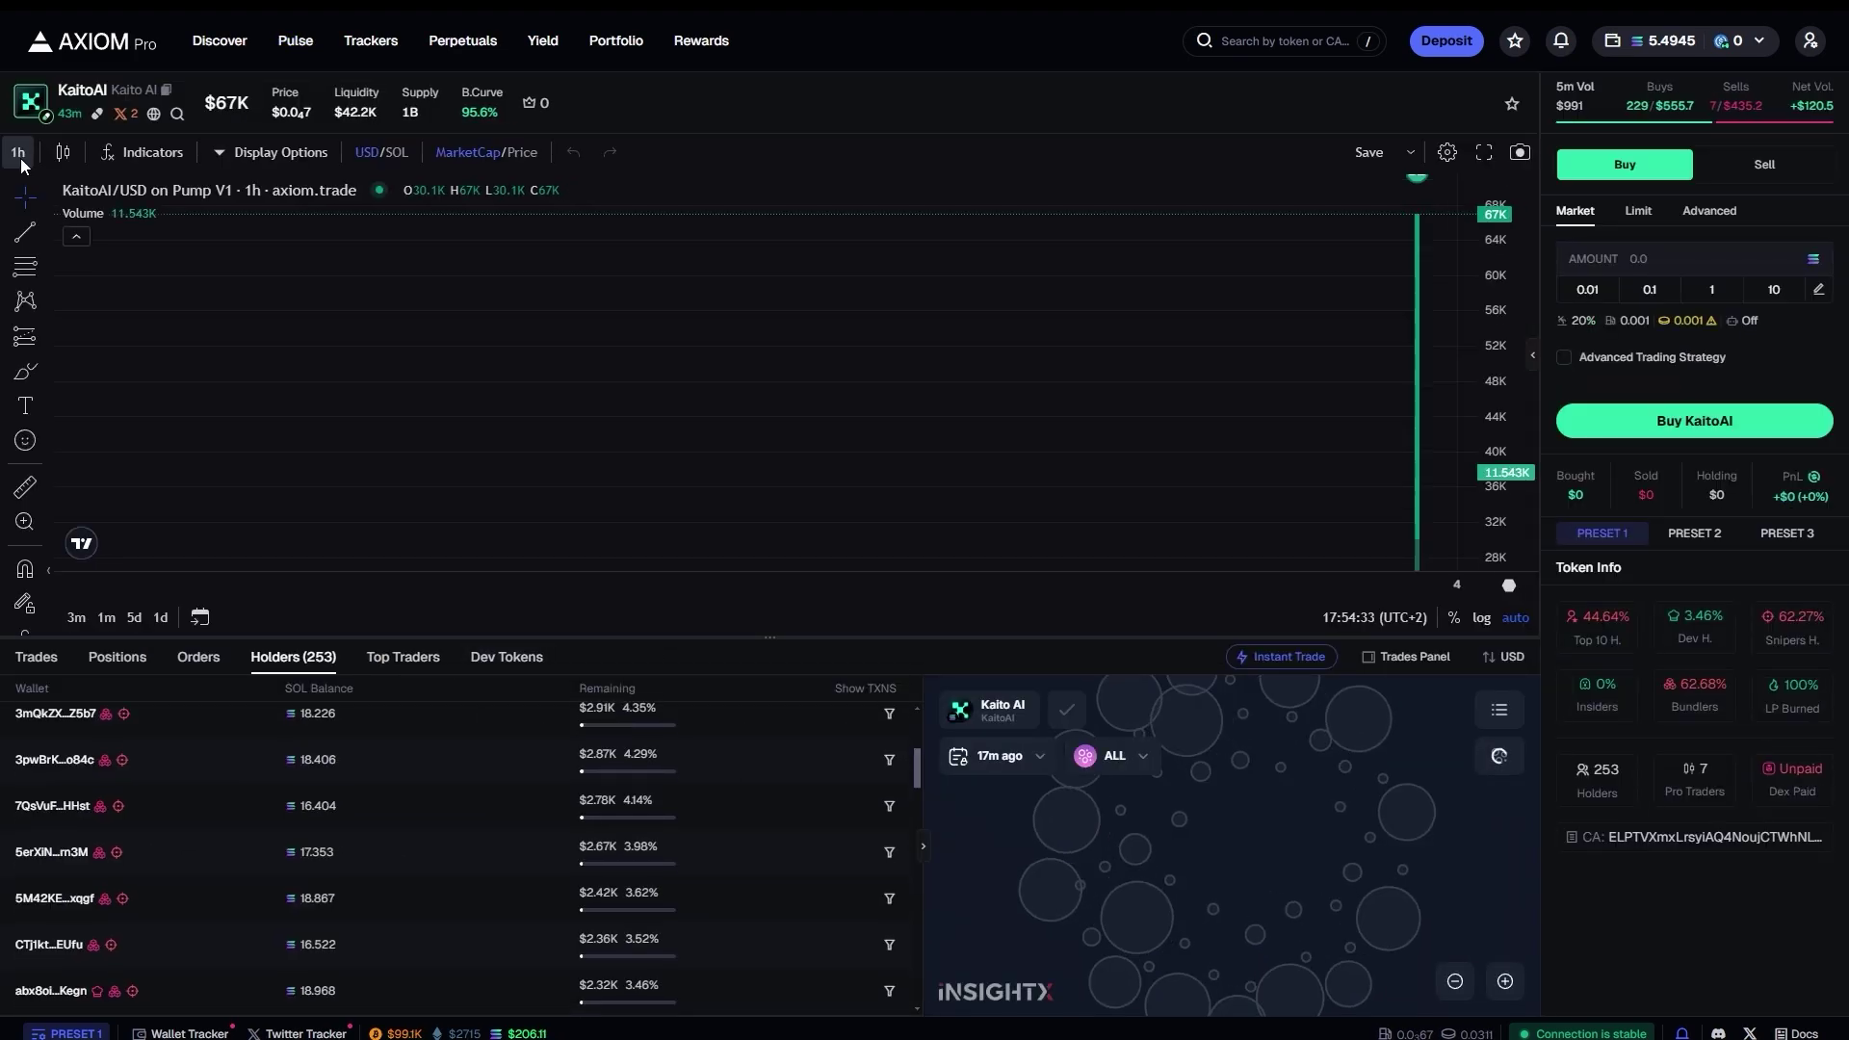
{"action": "left_click", "coordinate": [20, 158]}
{"action": "left_click", "coordinate": [43, 182]}
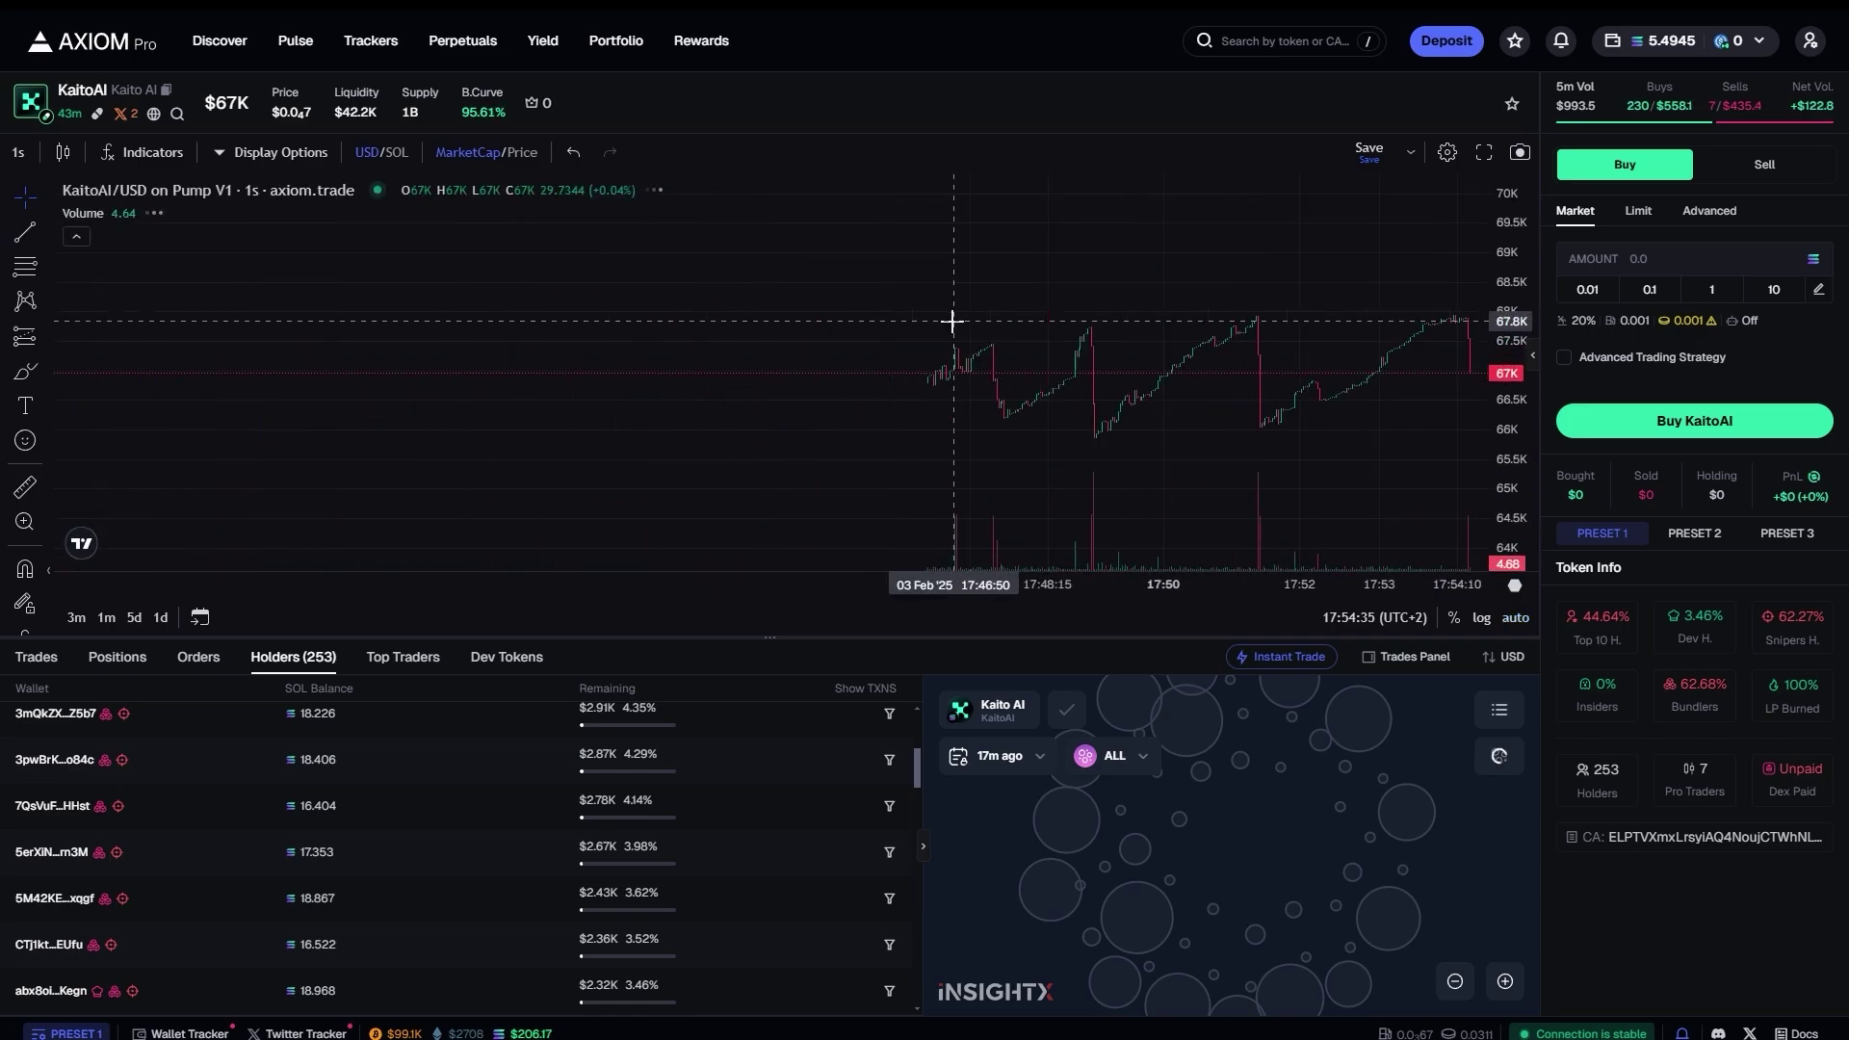
{"action": "scroll", "coordinate": [883, 529], "scroll_direction": "down", "scroll_amount": 2}
{"action": "scroll", "coordinate": [166, 811], "scroll_direction": "up", "scroll_amount": 3}
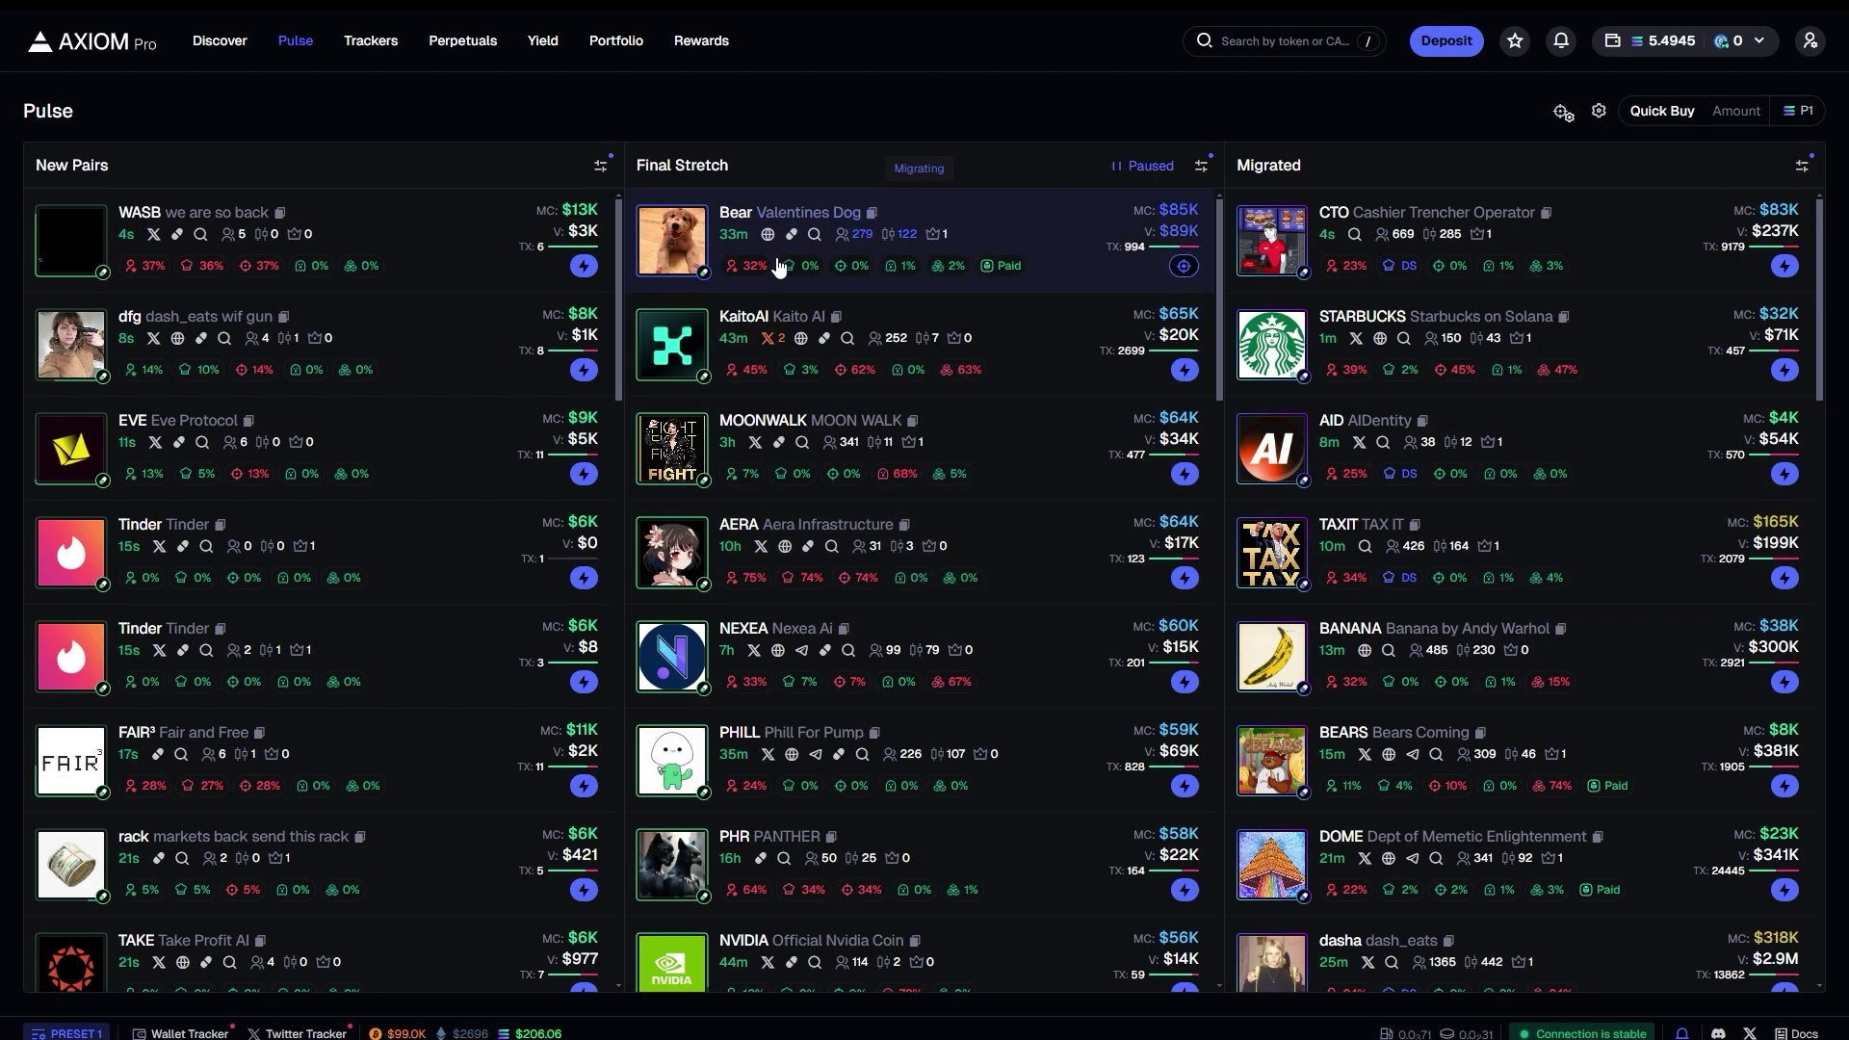
{"action": "left_click", "coordinate": [1184, 269]}
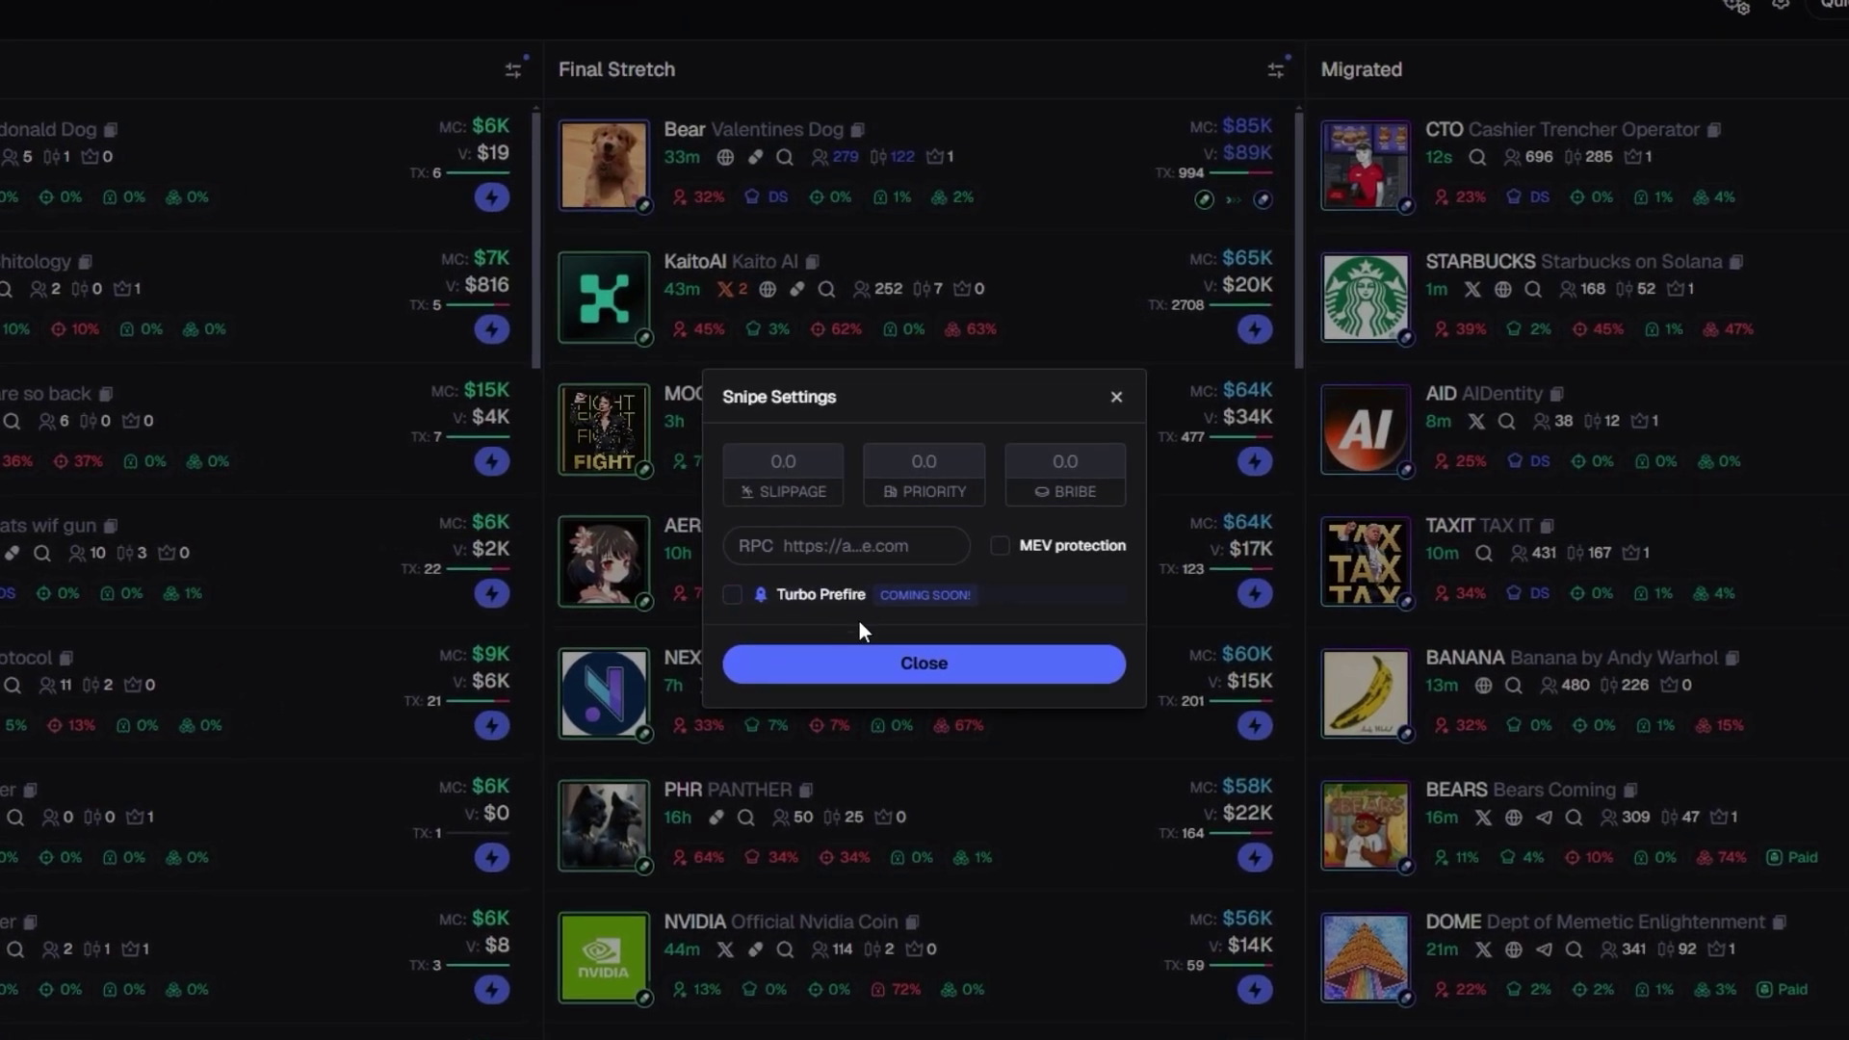
{"action": "left_click", "coordinate": [1115, 396]}
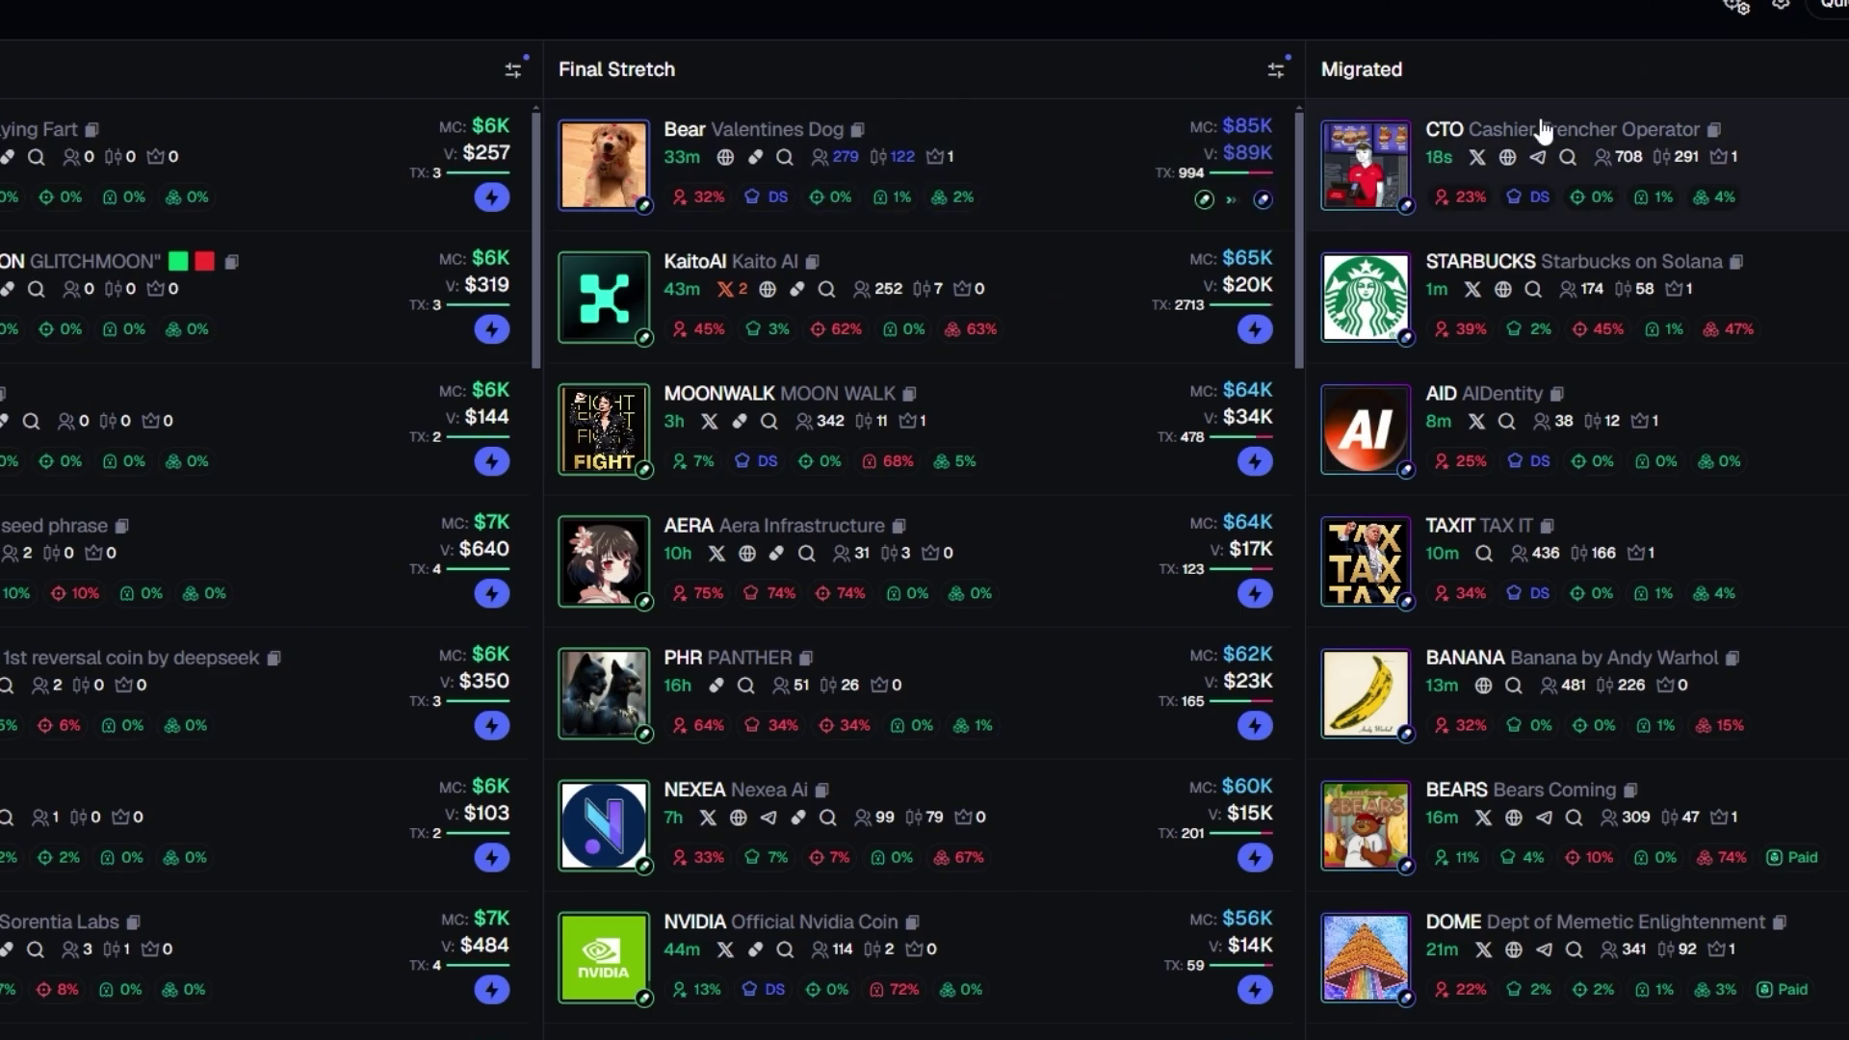
{"action": "left_click", "coordinate": [1082, 185]}
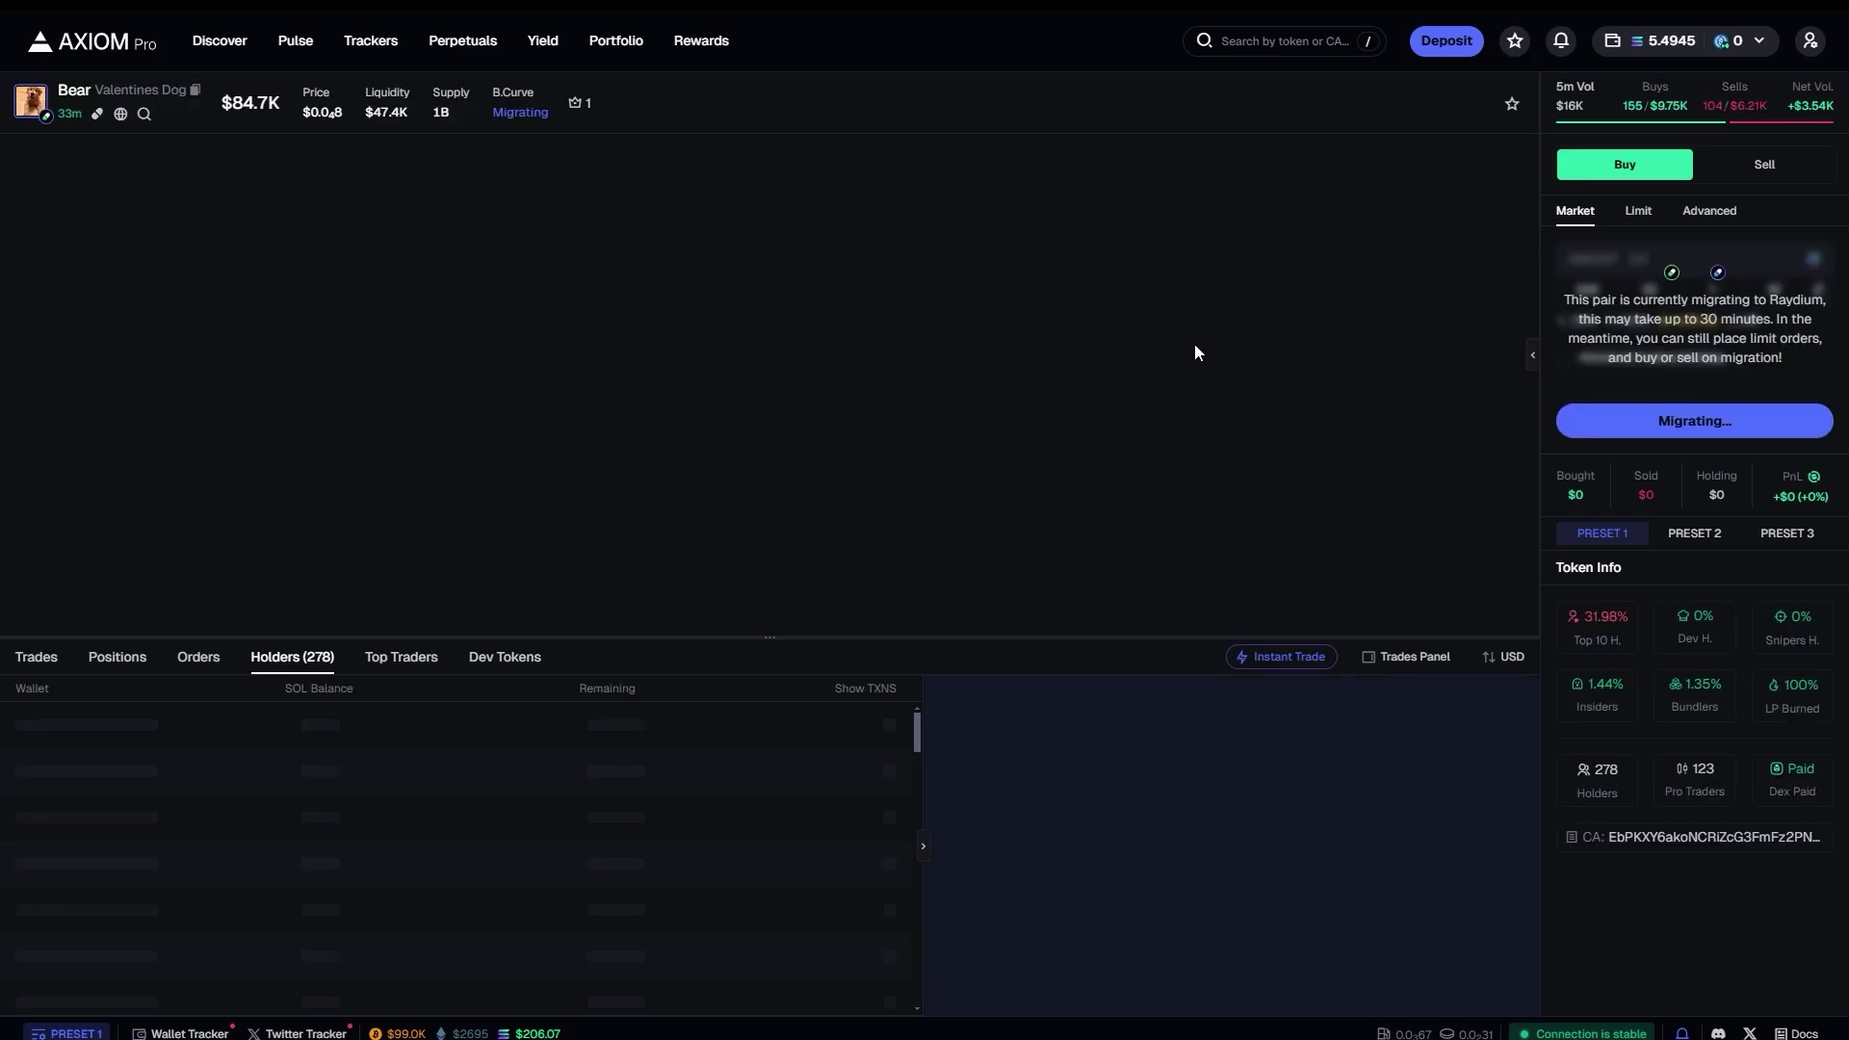
{"action": "left_click_drag", "start_coordinate": [1523, 378], "coordinate": [537, 679]}
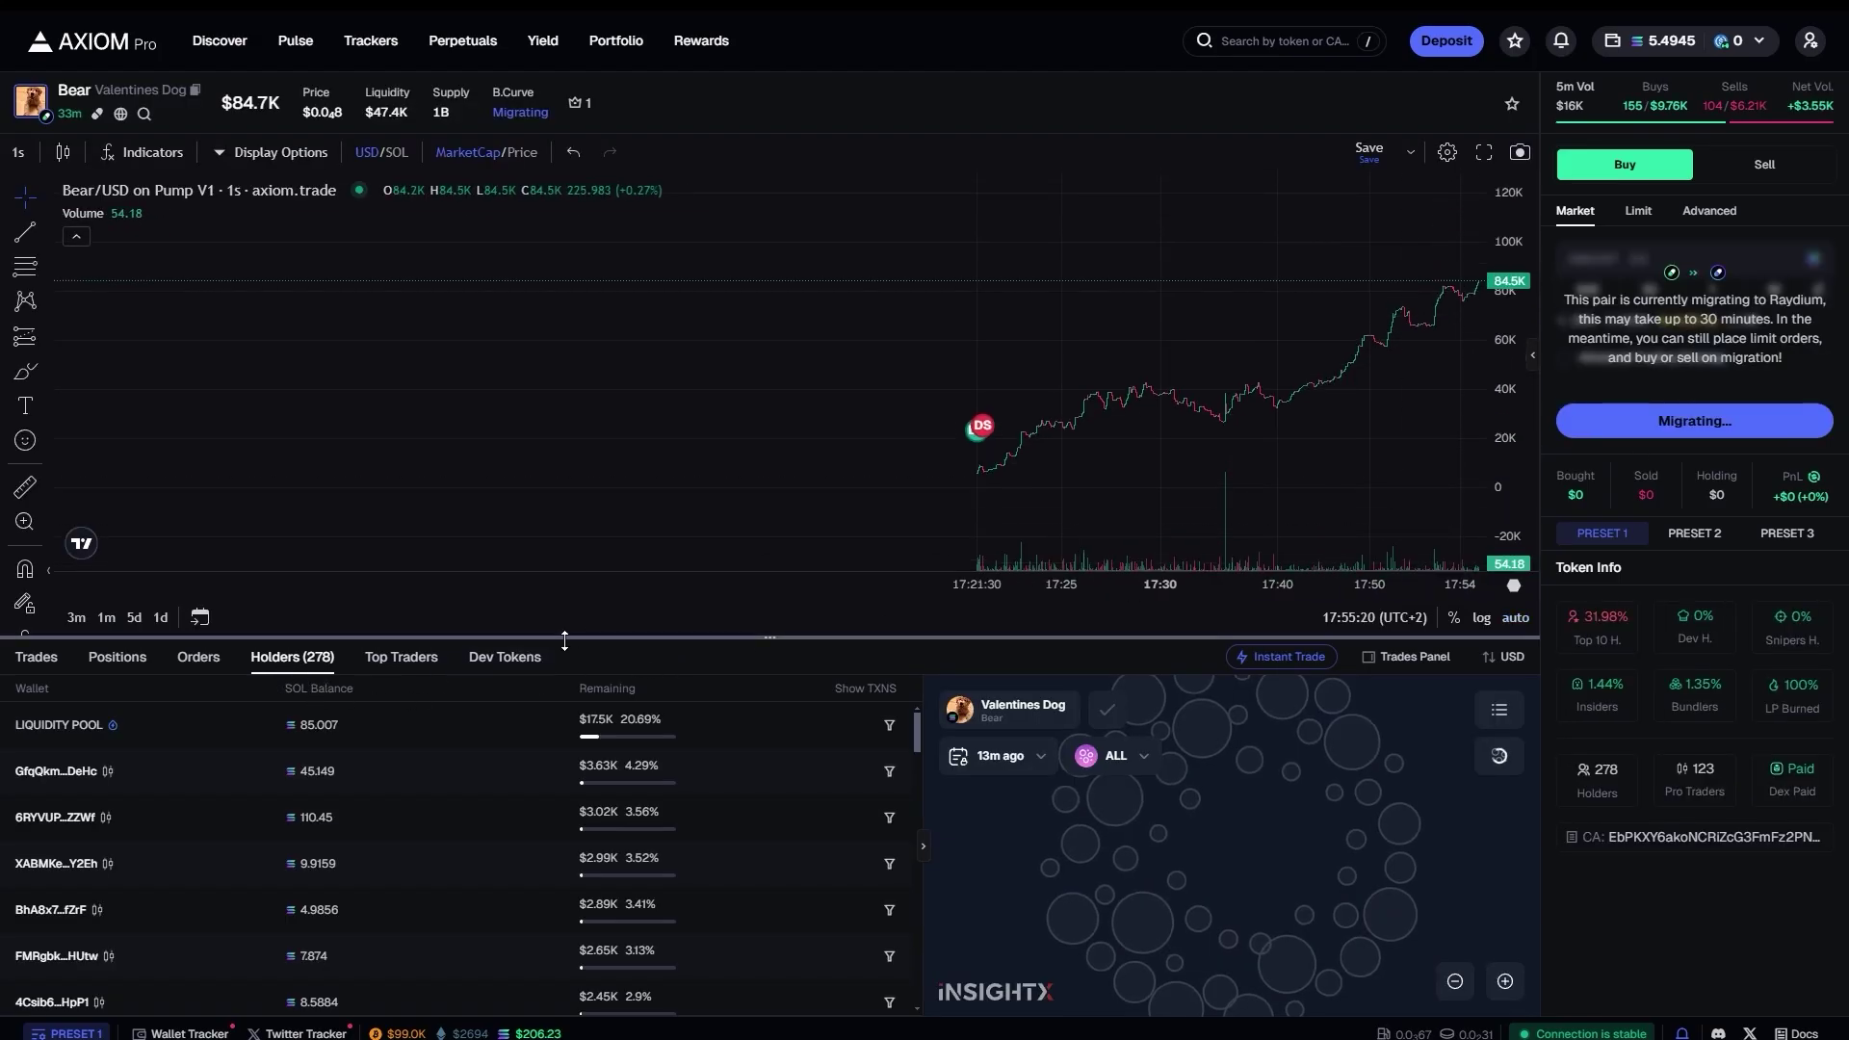
{"action": "scroll", "coordinate": [164, 909], "scroll_direction": "down", "scroll_amount": 10}
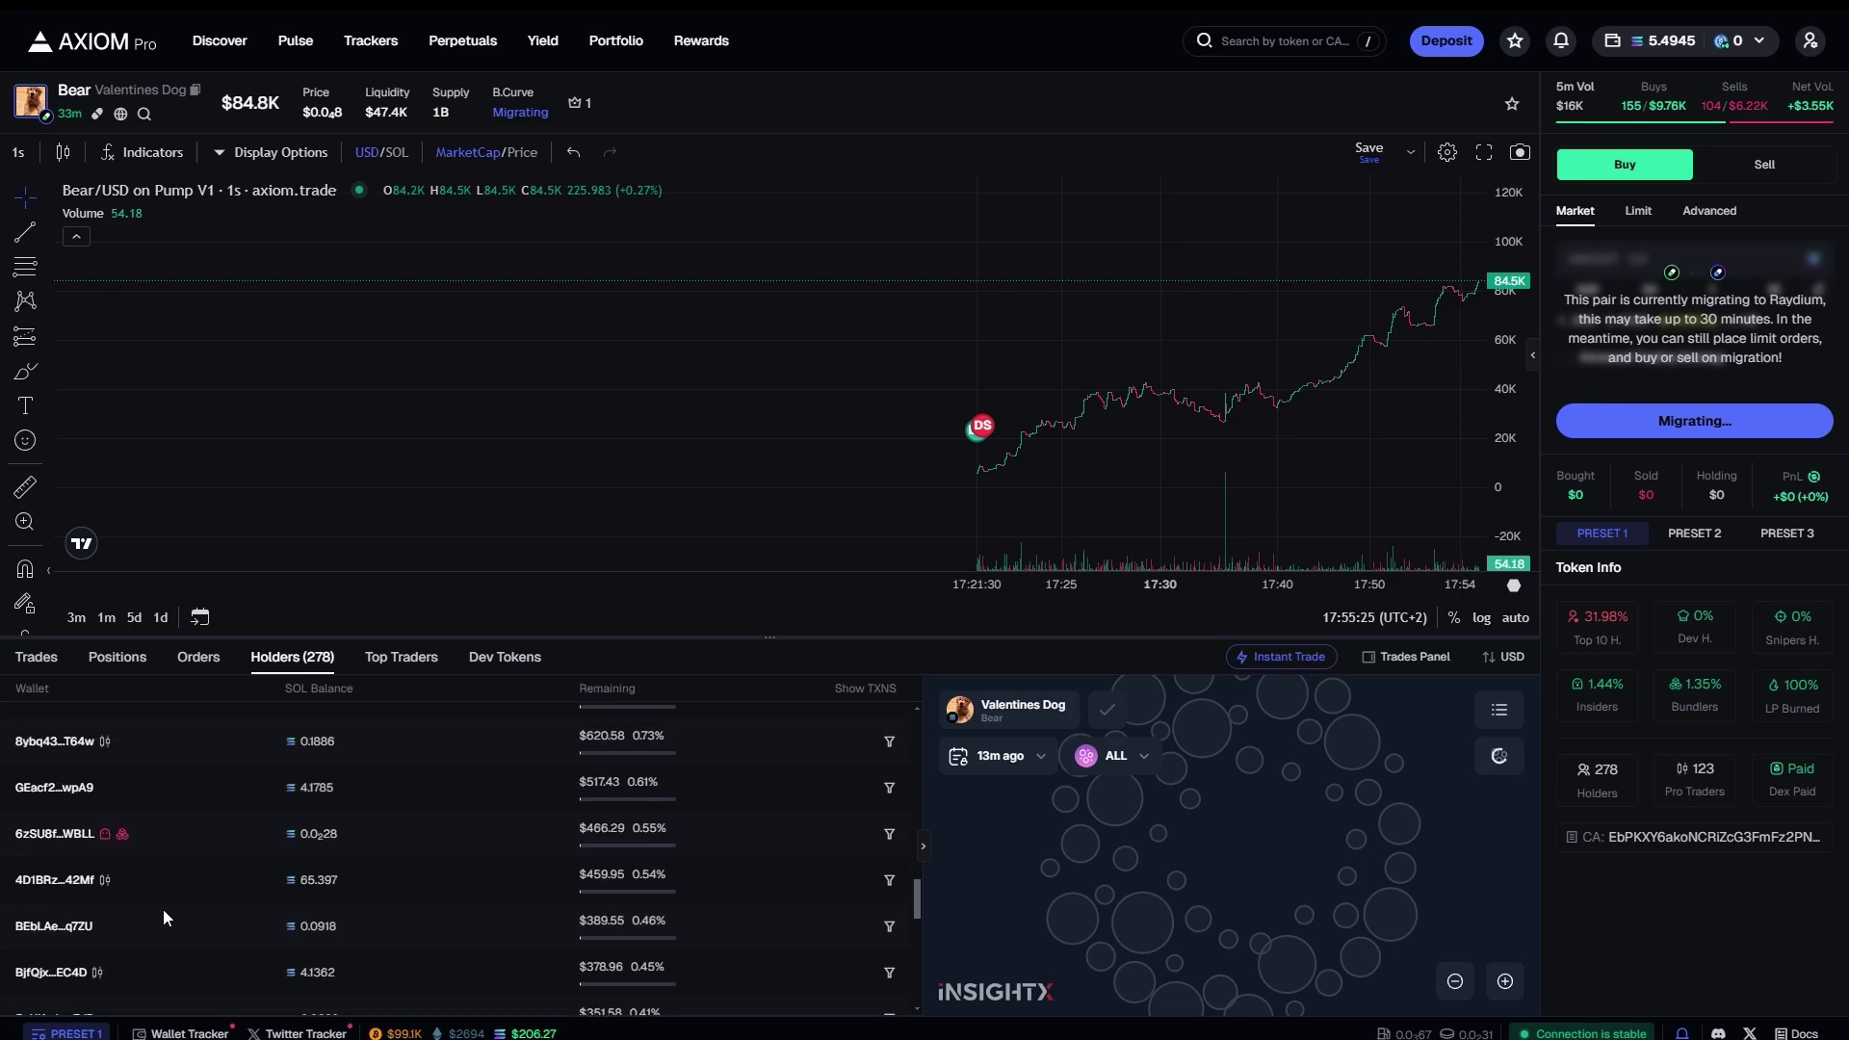
{"action": "scroll", "coordinate": [557, 840], "scroll_direction": "up", "scroll_amount": 10}
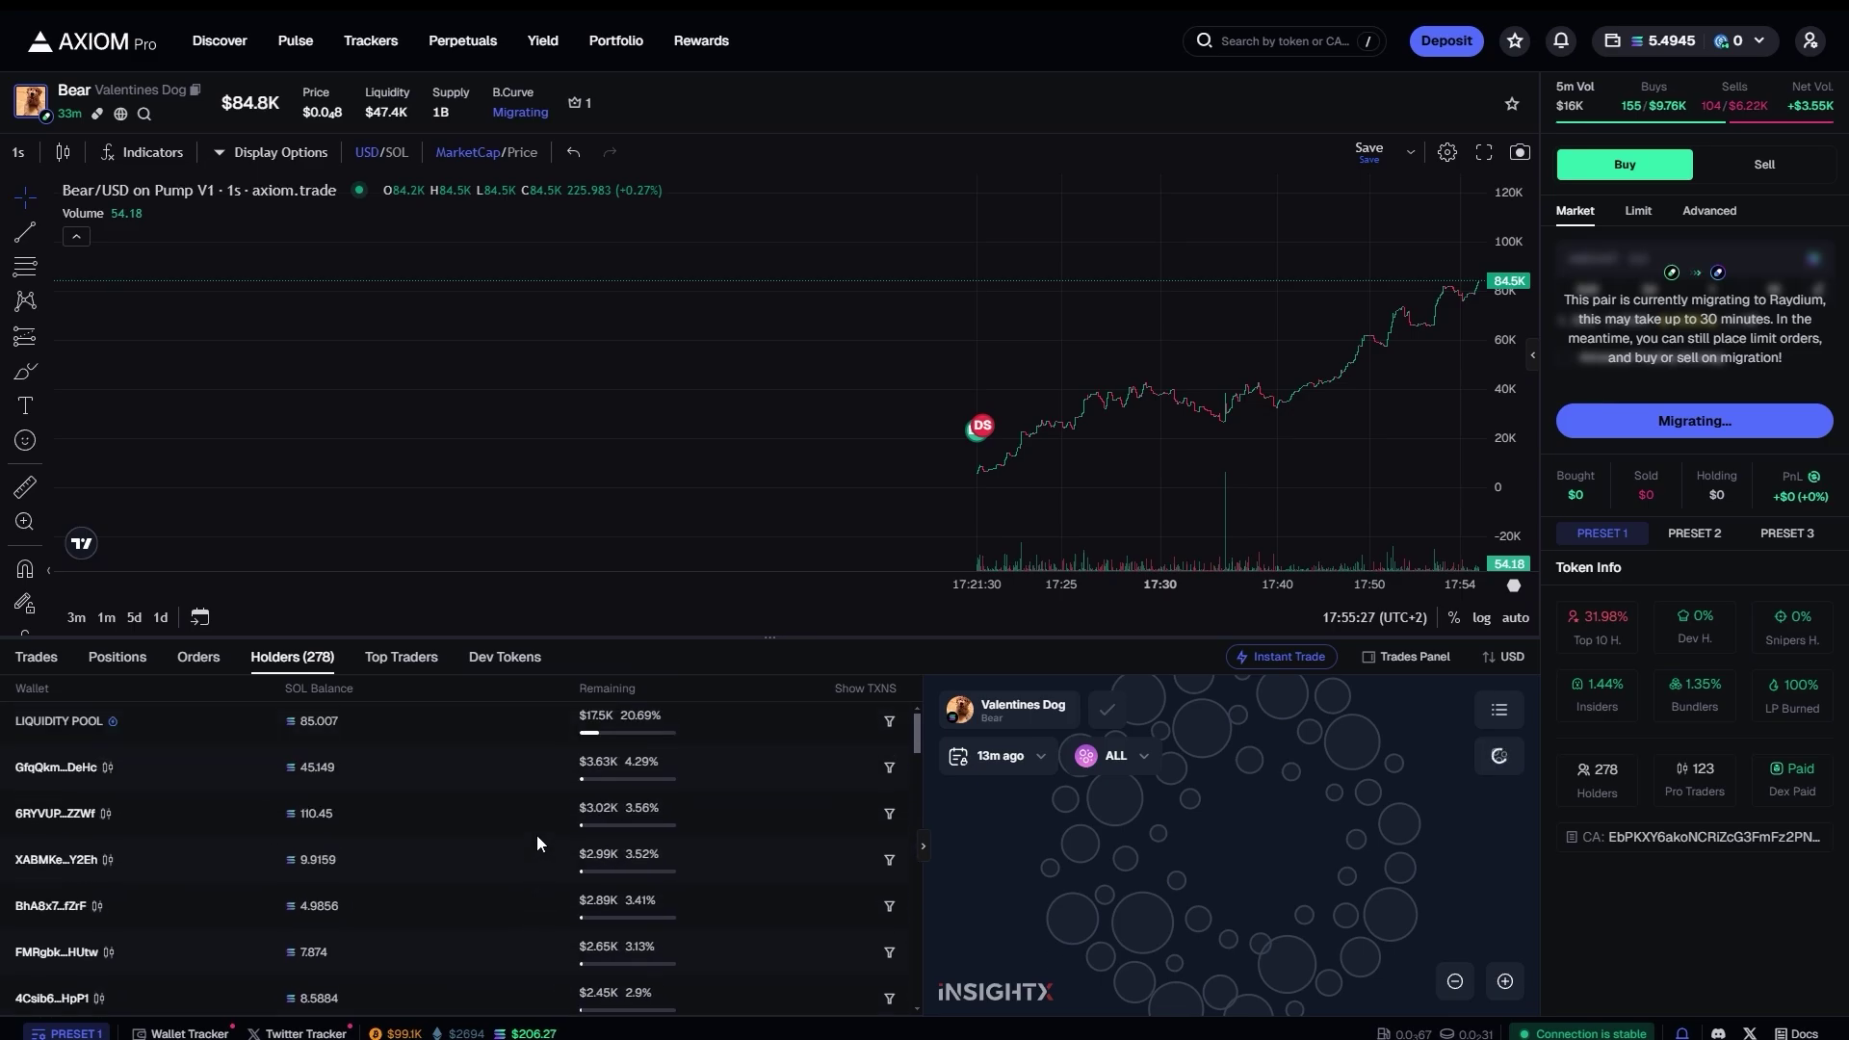
{"action": "scroll", "coordinate": [379, 809], "scroll_direction": "down", "scroll_amount": 5}
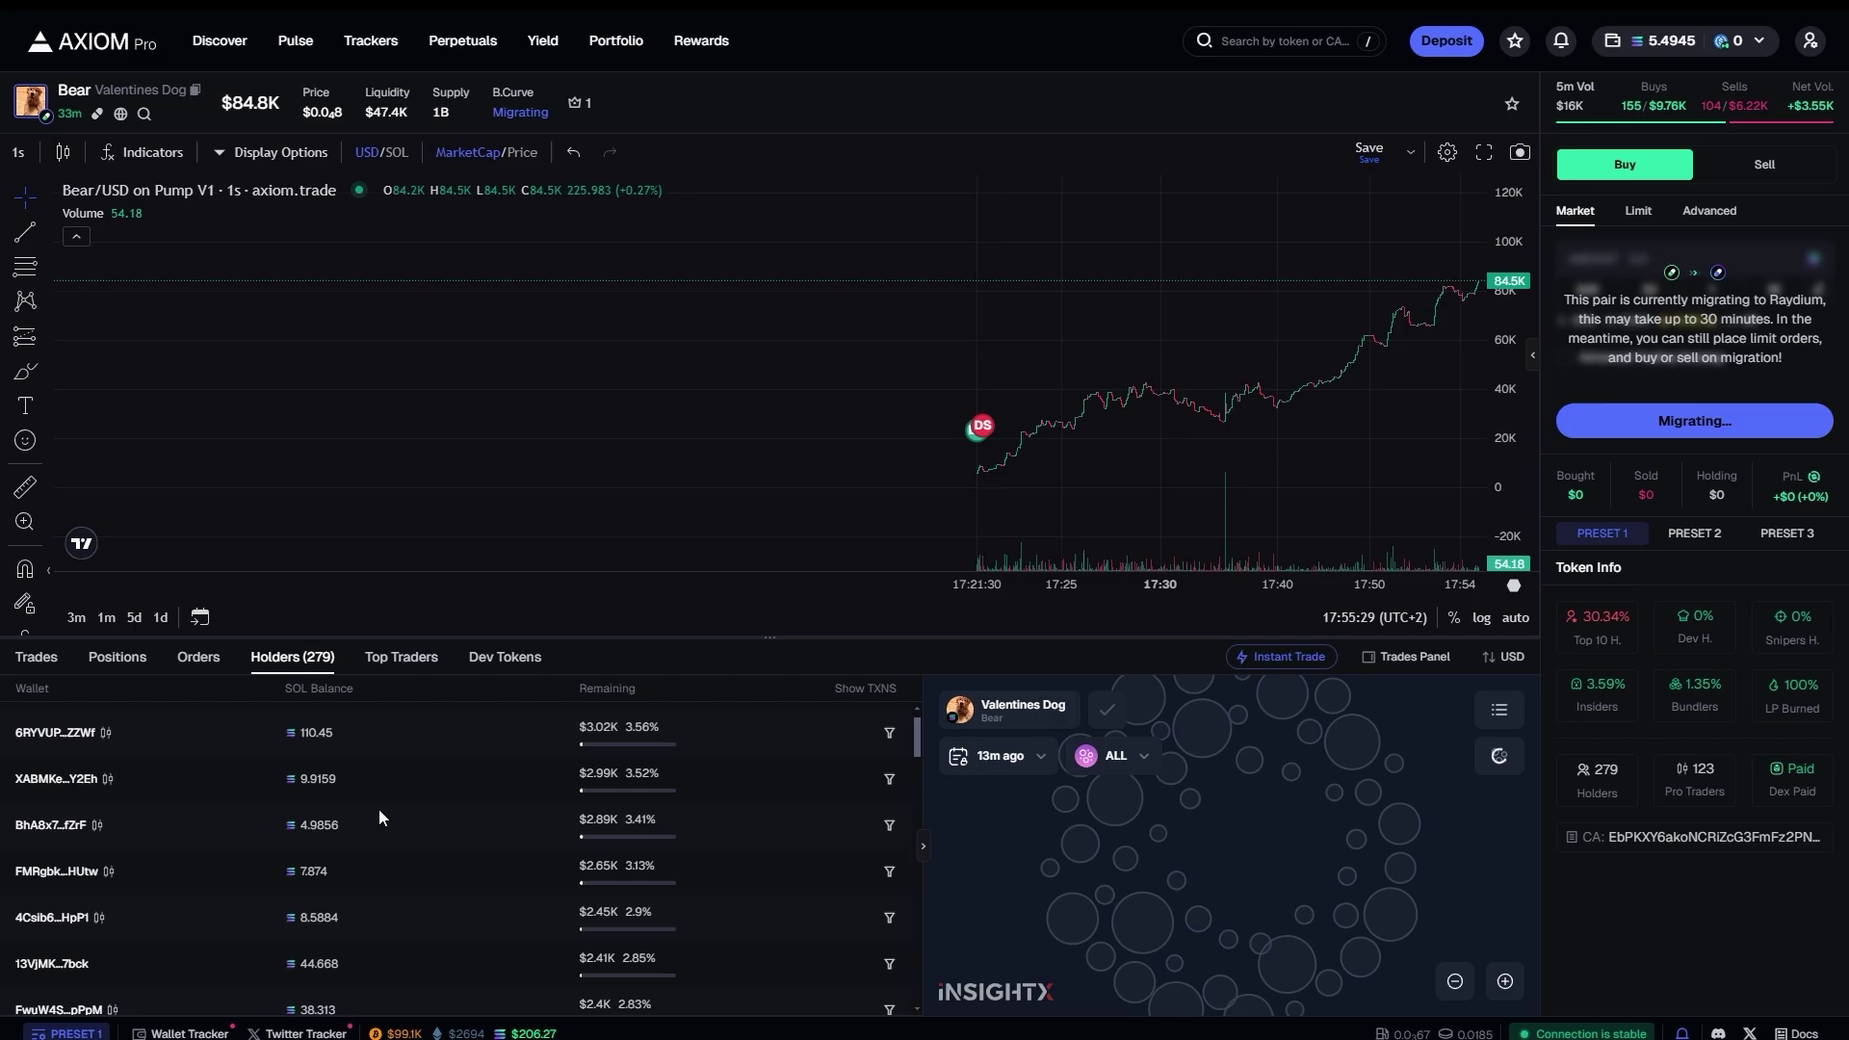
{"action": "scroll", "coordinate": [360, 786], "scroll_direction": "up", "scroll_amount": 5}
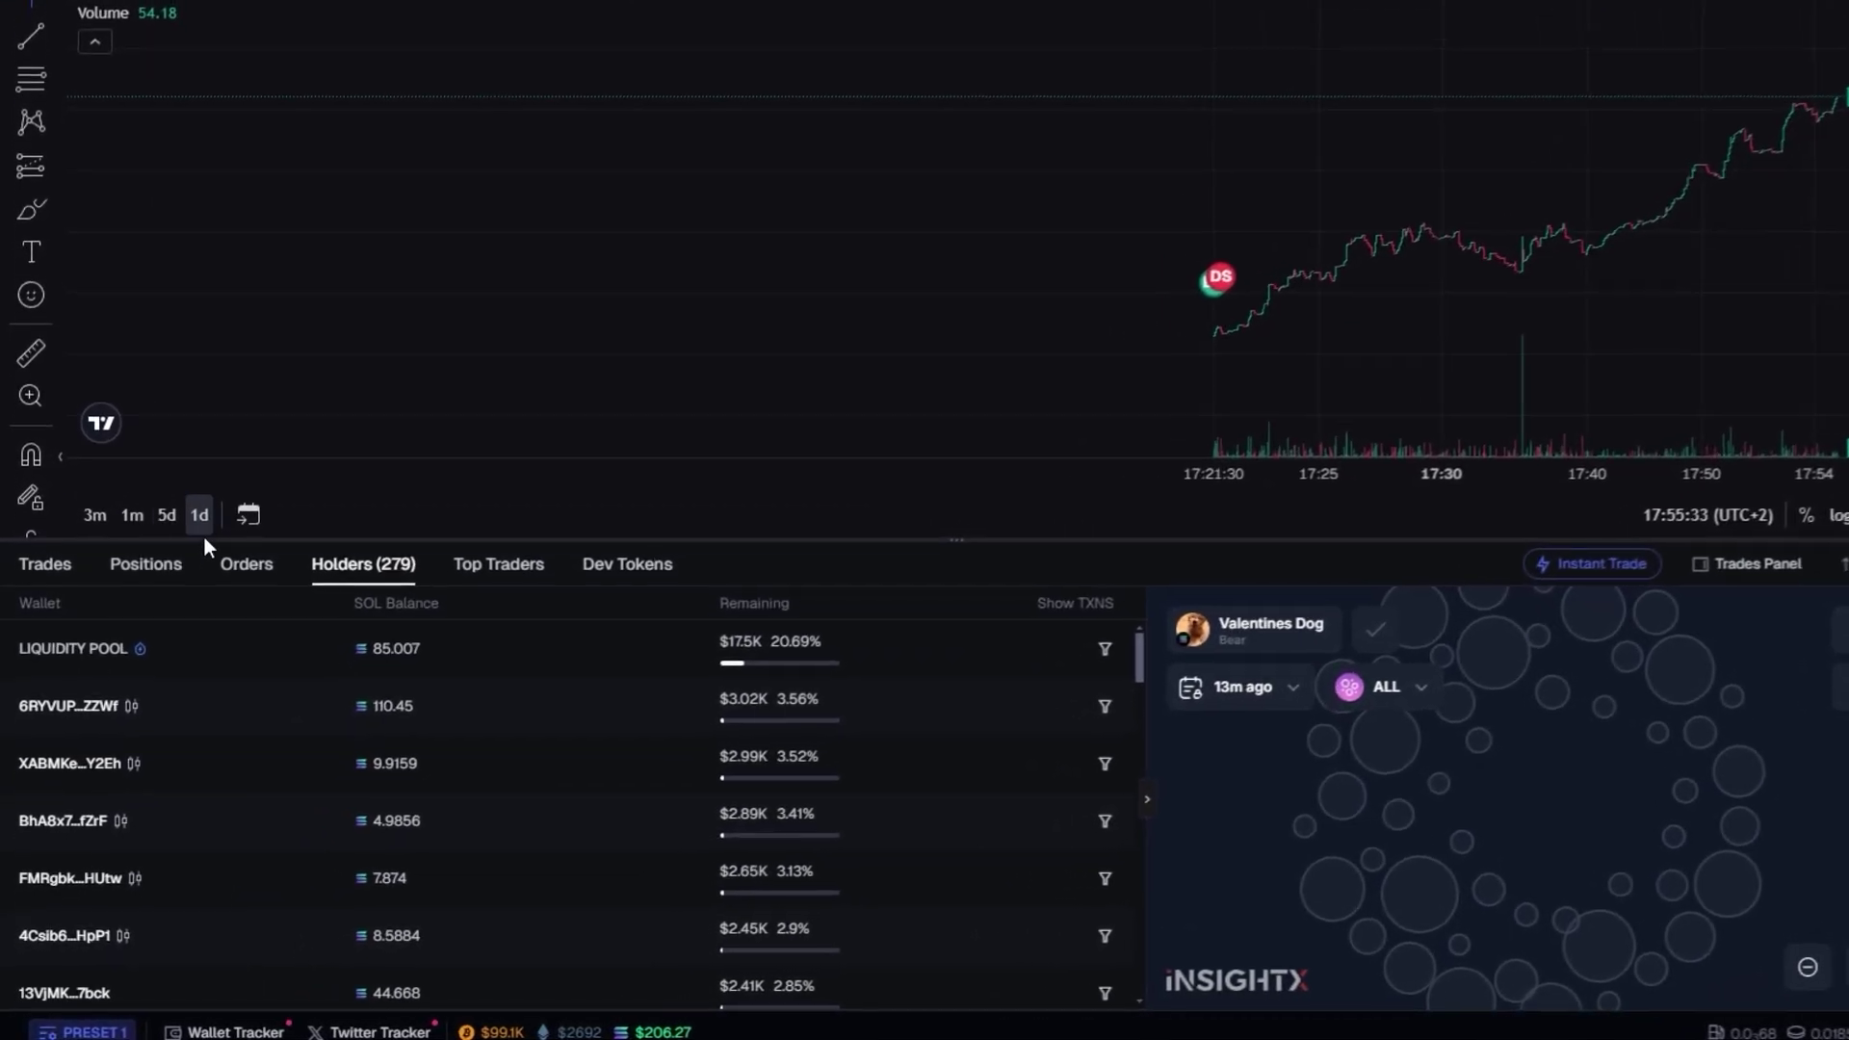
{"action": "left_click", "coordinate": [199, 656]}
{"action": "left_click", "coordinate": [46, 558]}
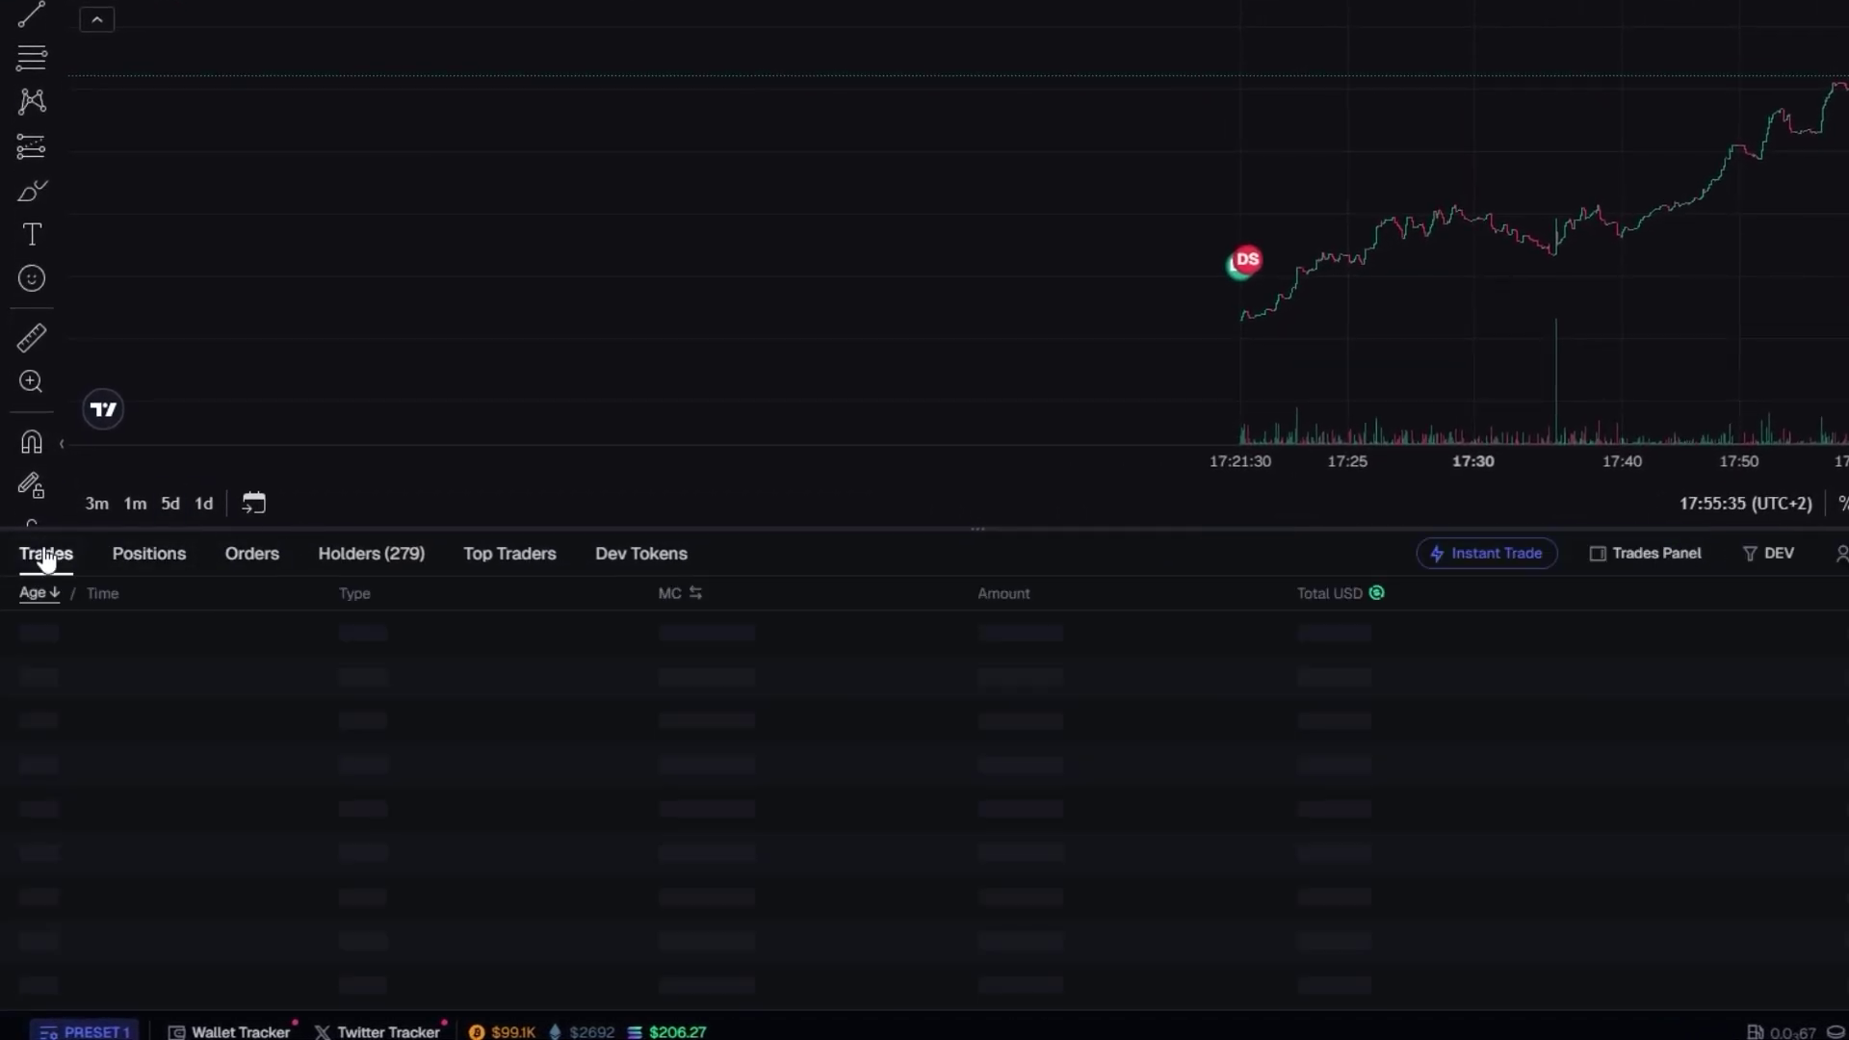
{"action": "left_click", "coordinate": [489, 551]}
{"action": "left_click", "coordinate": [693, 565]}
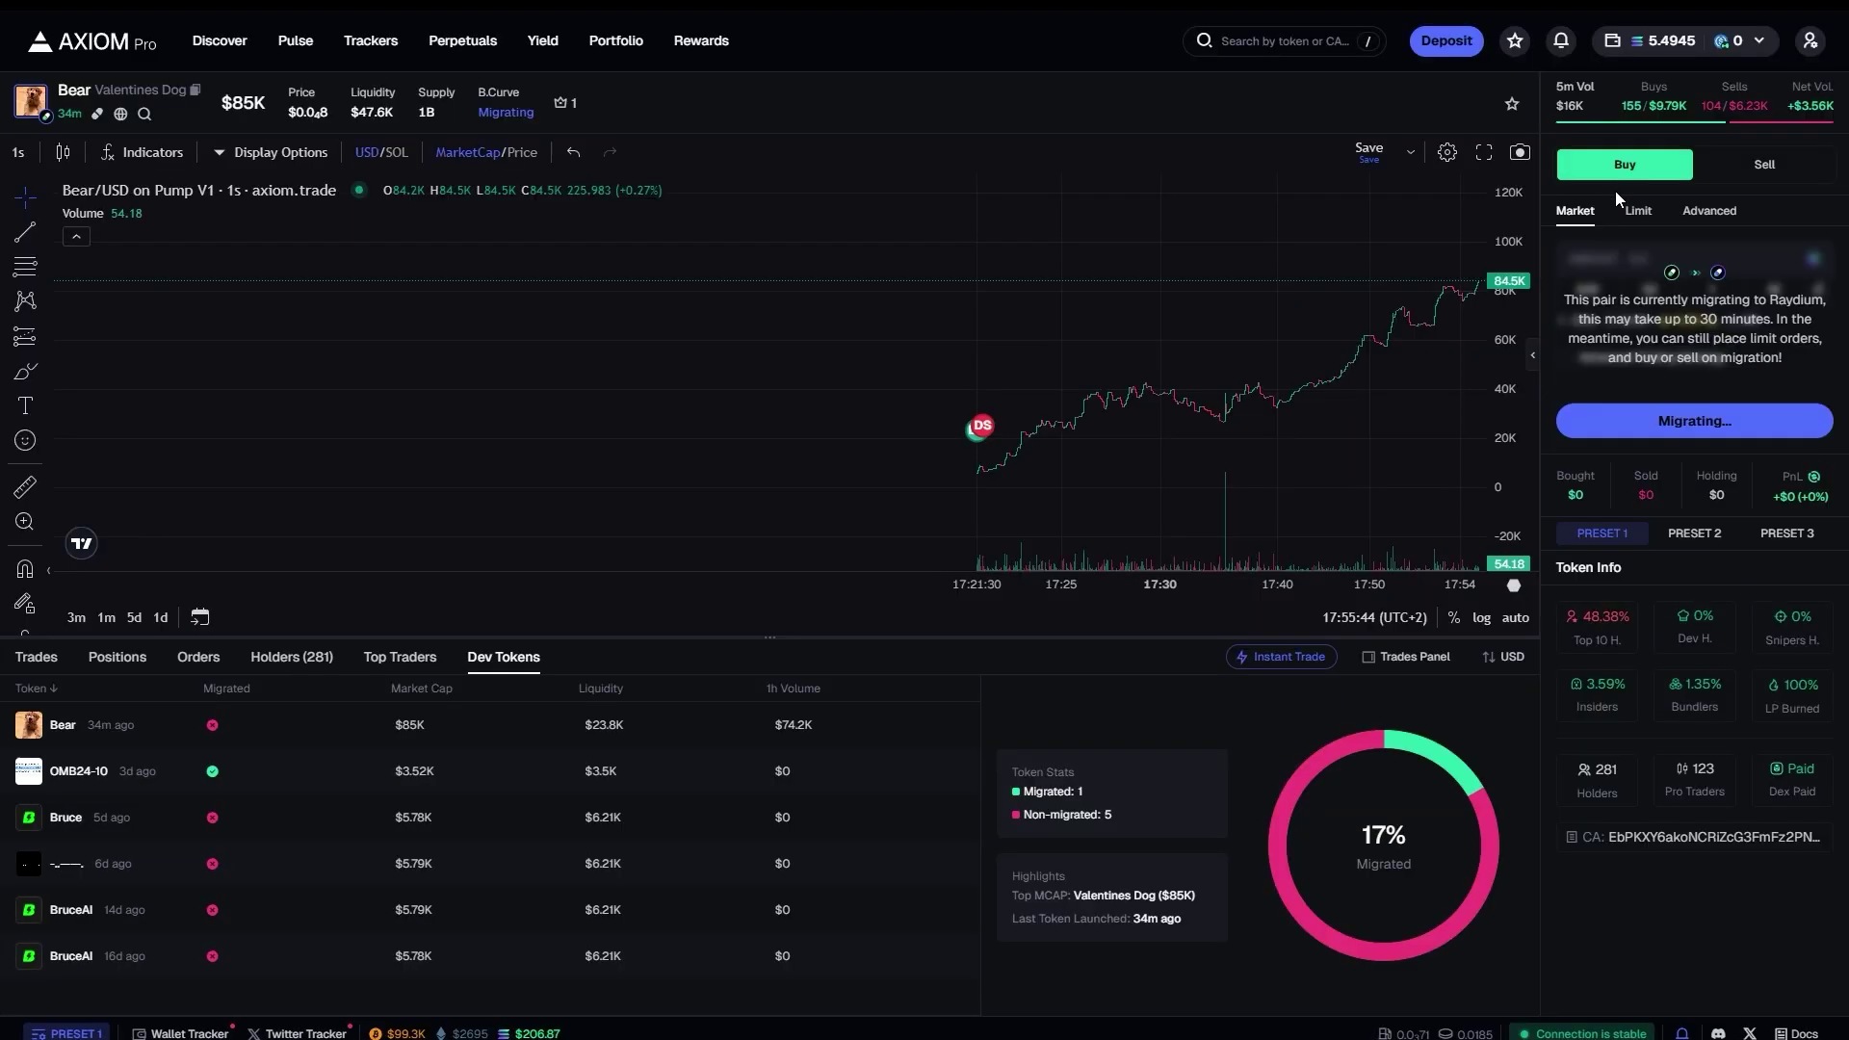
{"action": "left_click", "coordinate": [1709, 209]}
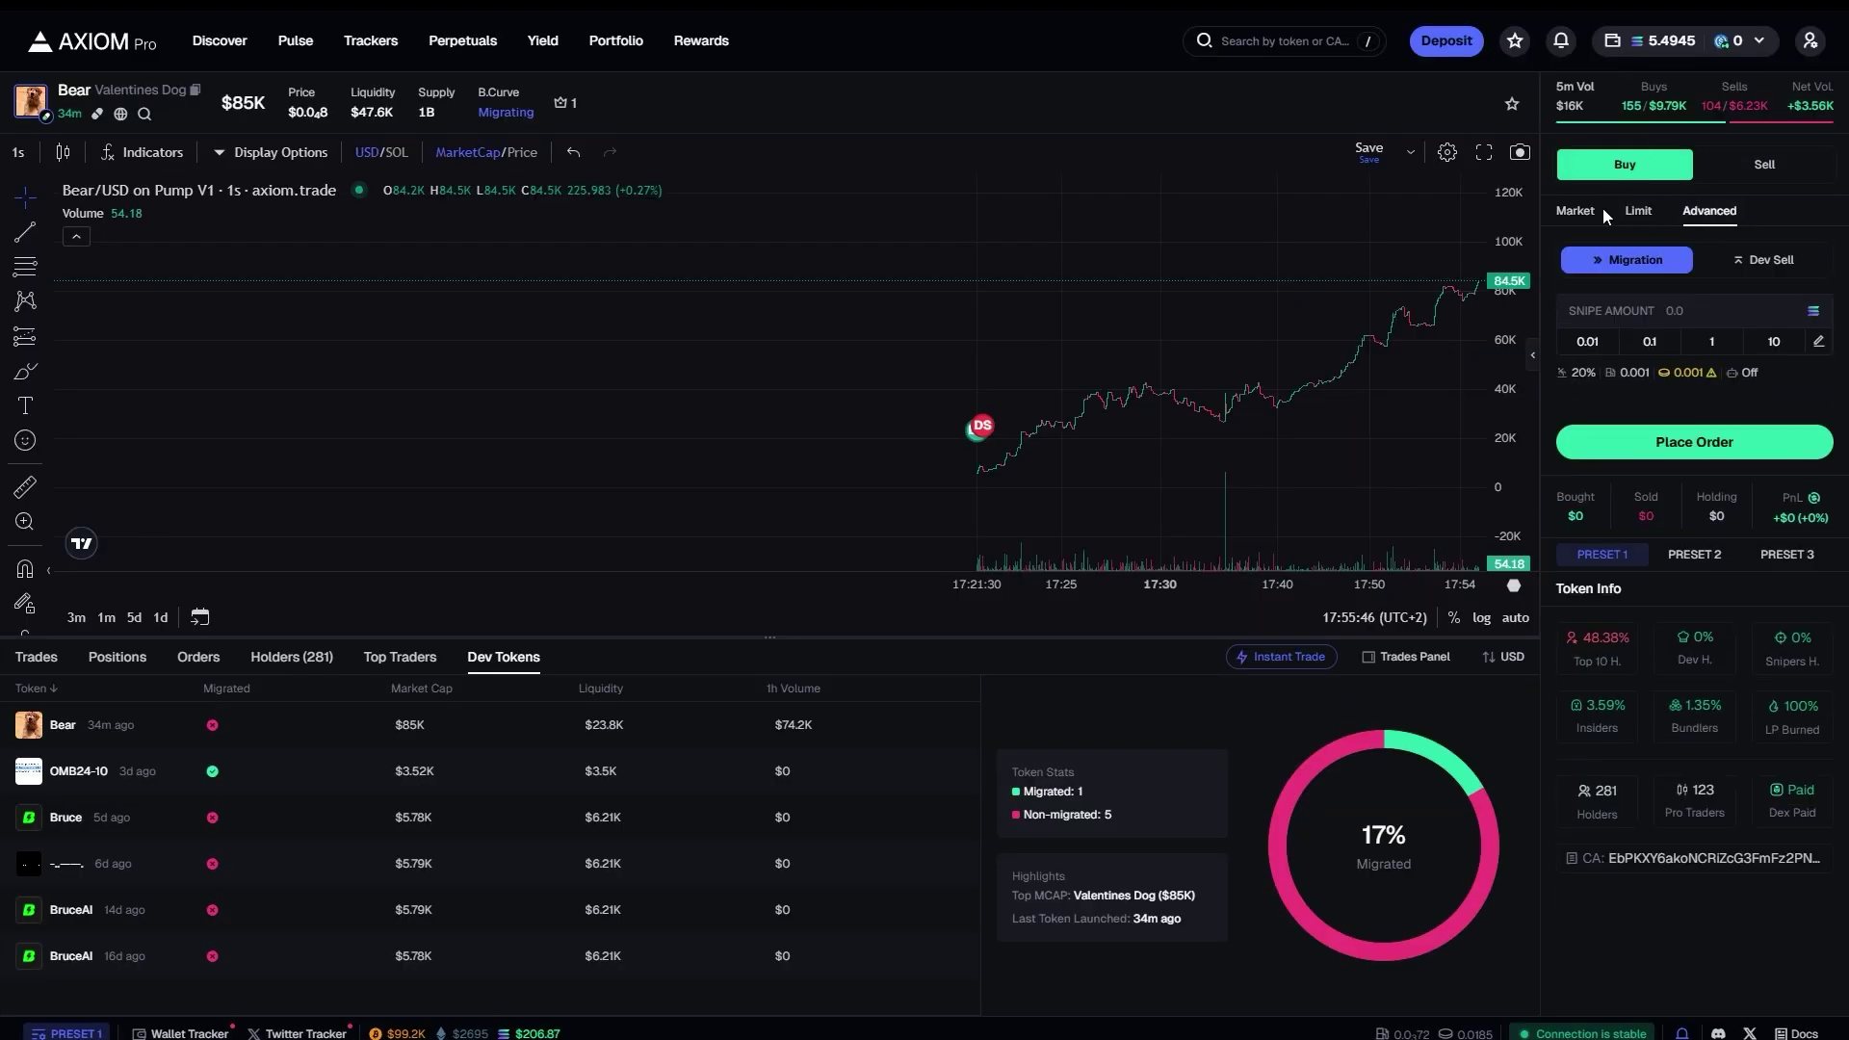
{"action": "left_click", "coordinate": [1560, 214]}
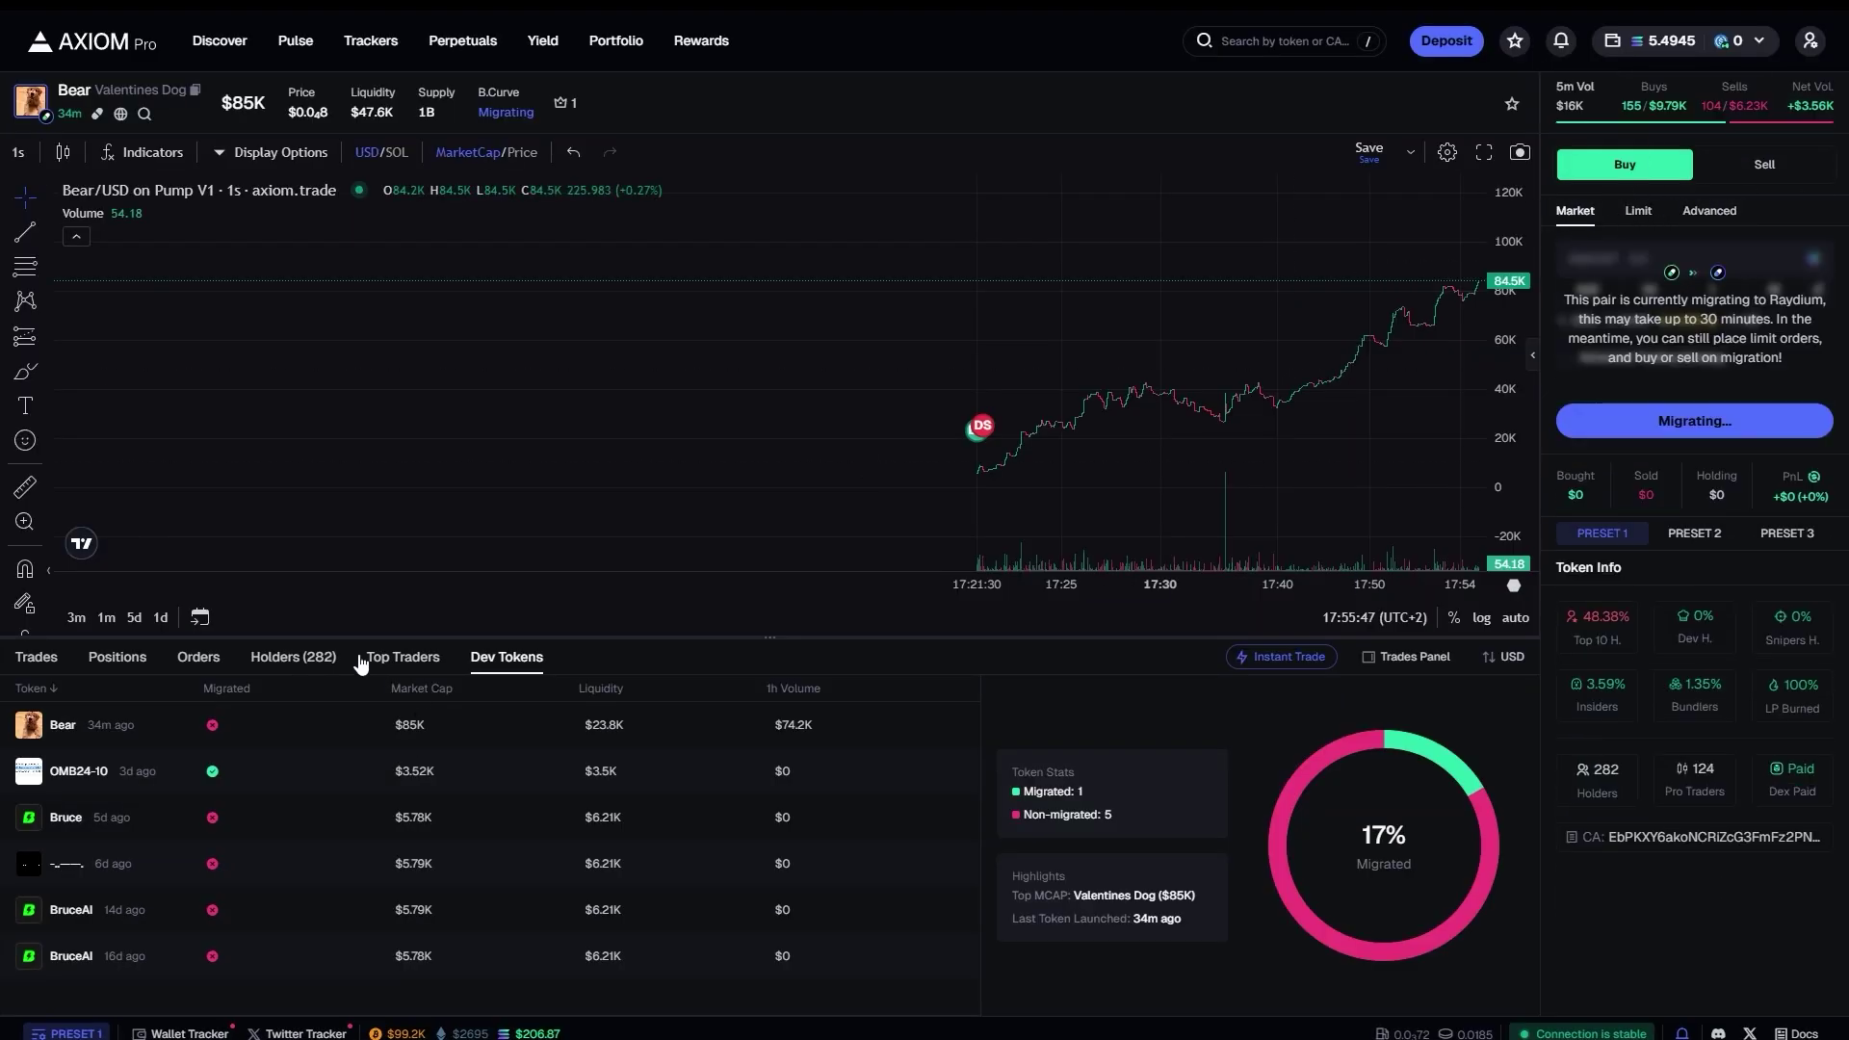
{"action": "left_click", "coordinate": [37, 658]}
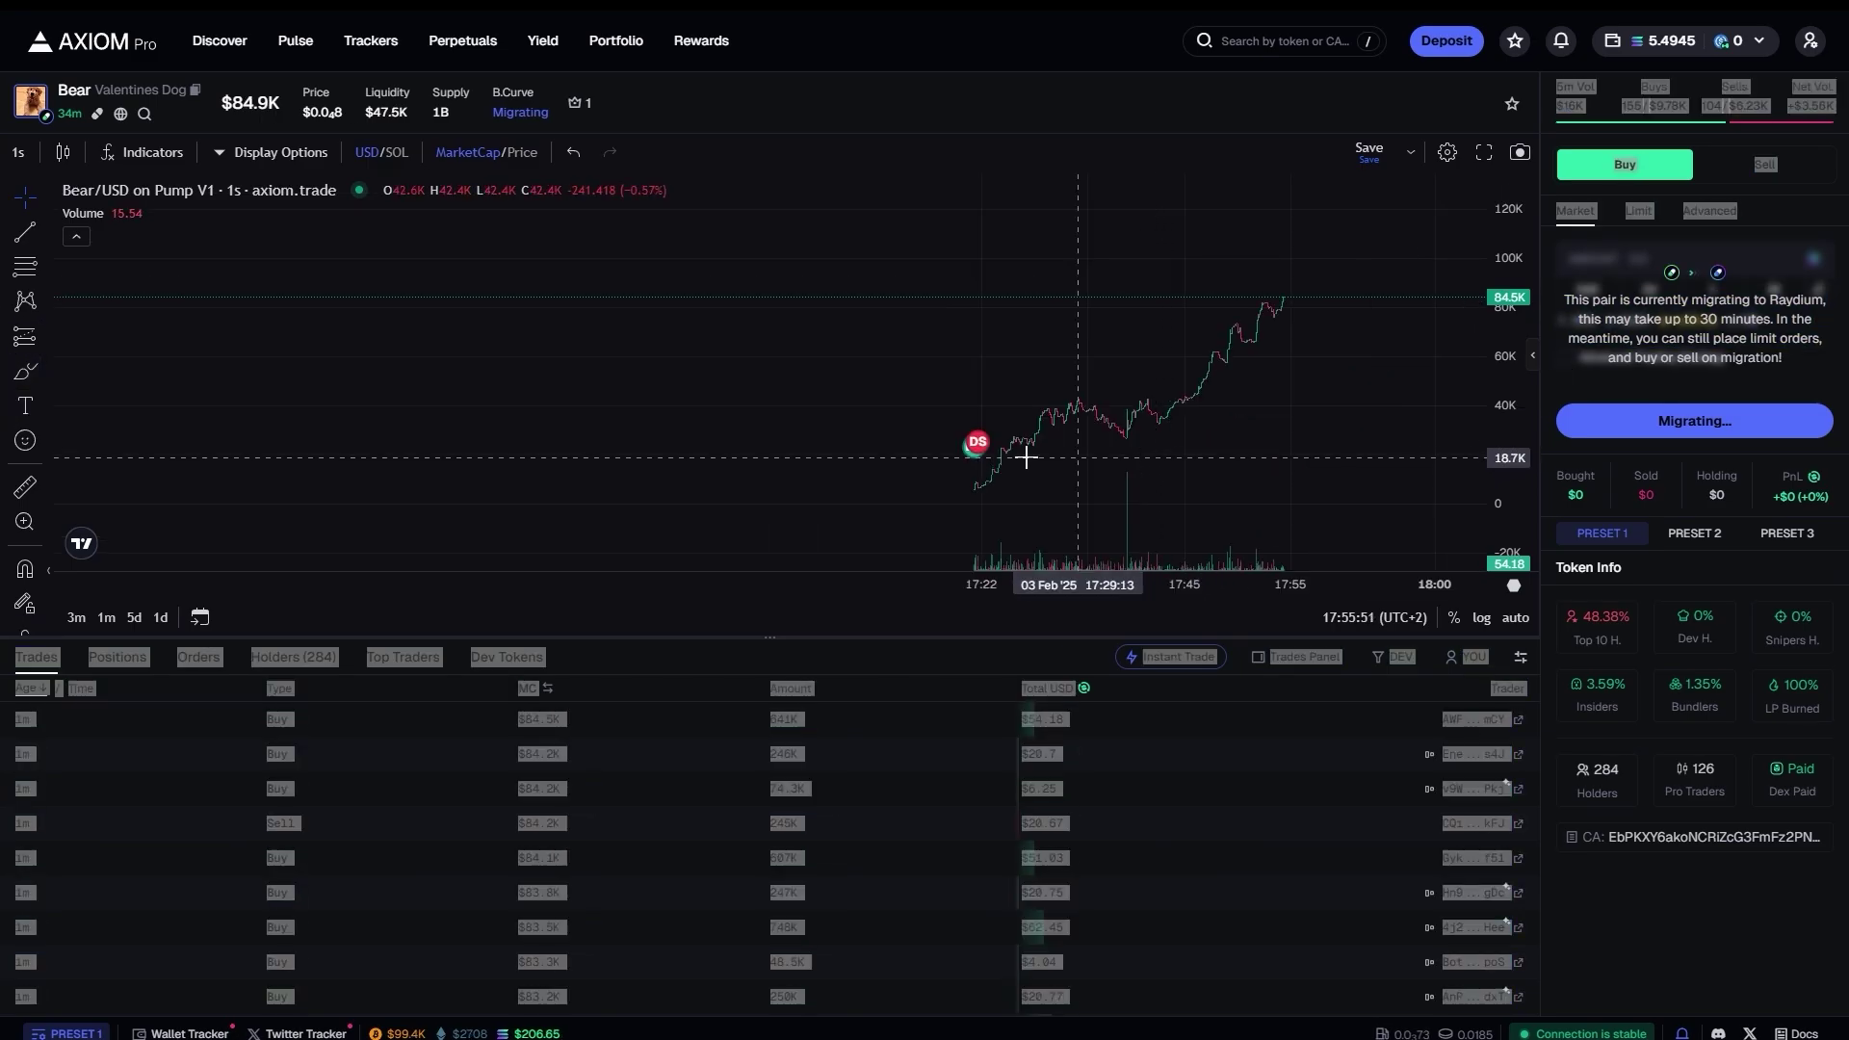
{"action": "left_click", "coordinate": [298, 43]}
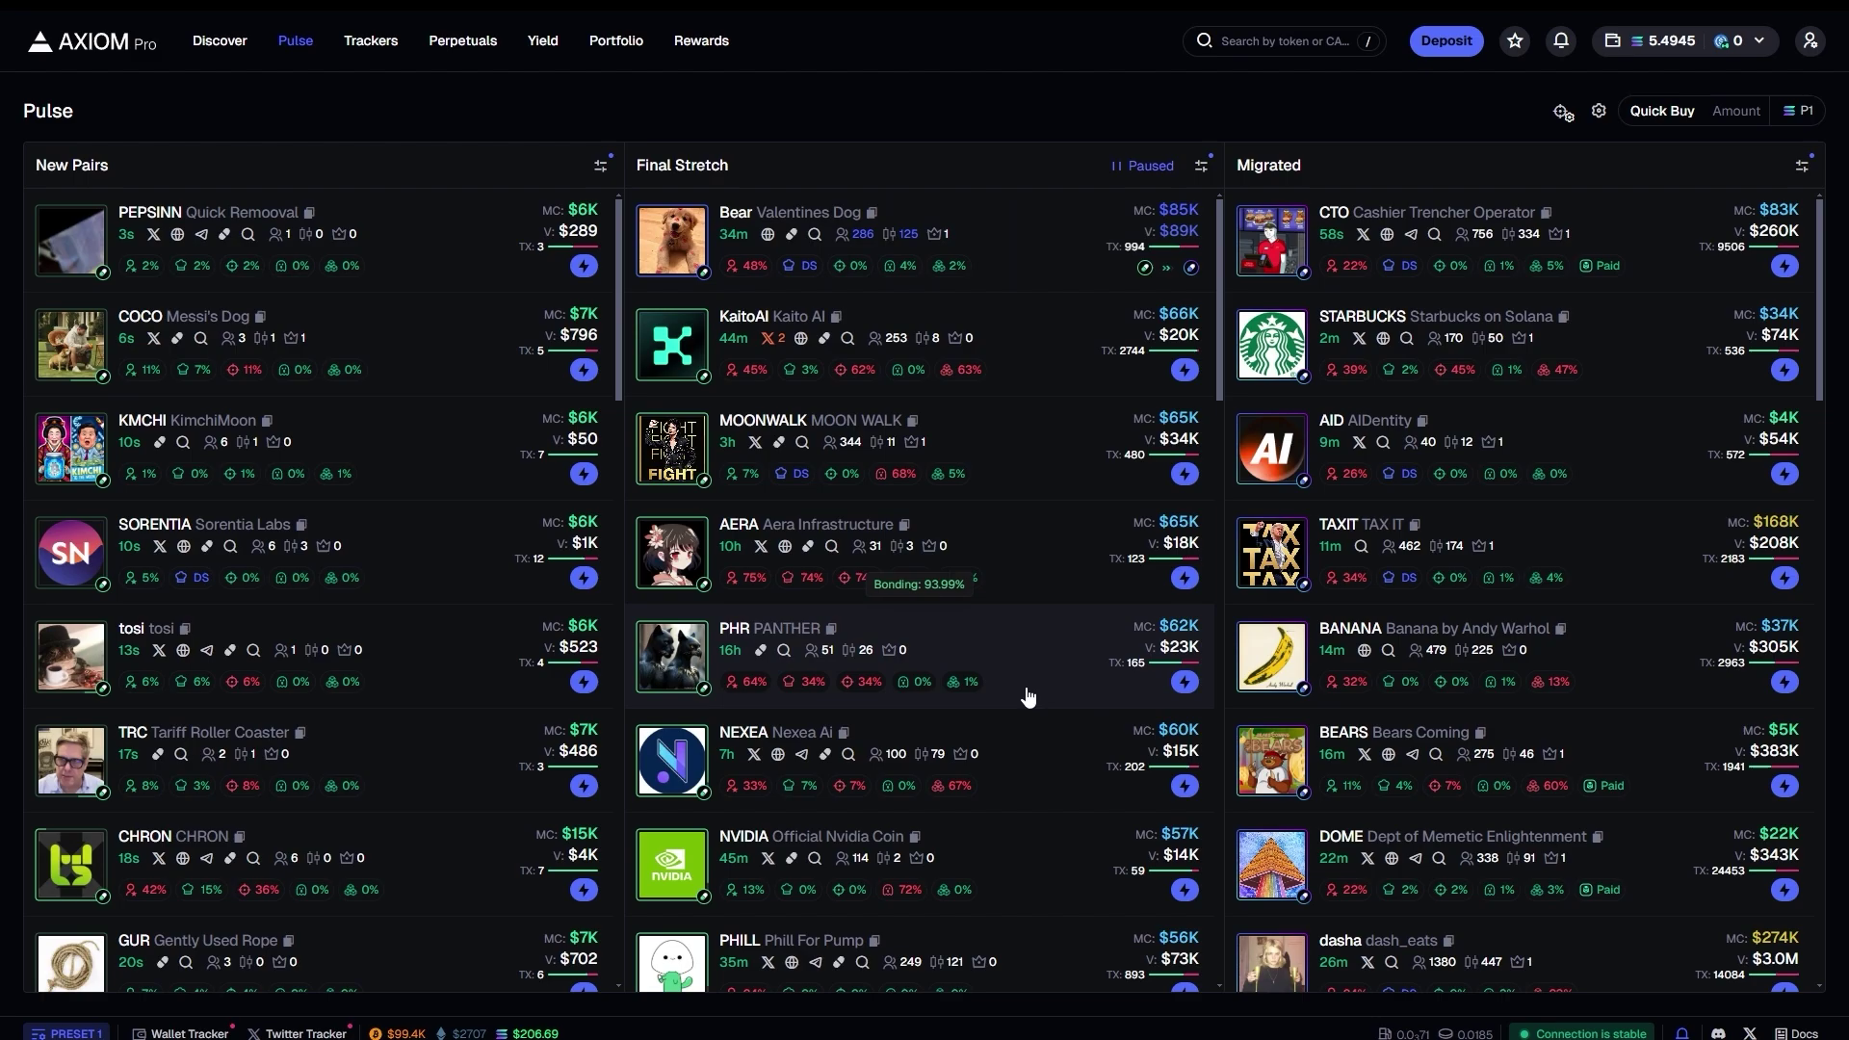
Look at the AERA token page and return to the Pulse board.
{"action": "left_click", "coordinate": [1018, 552]}
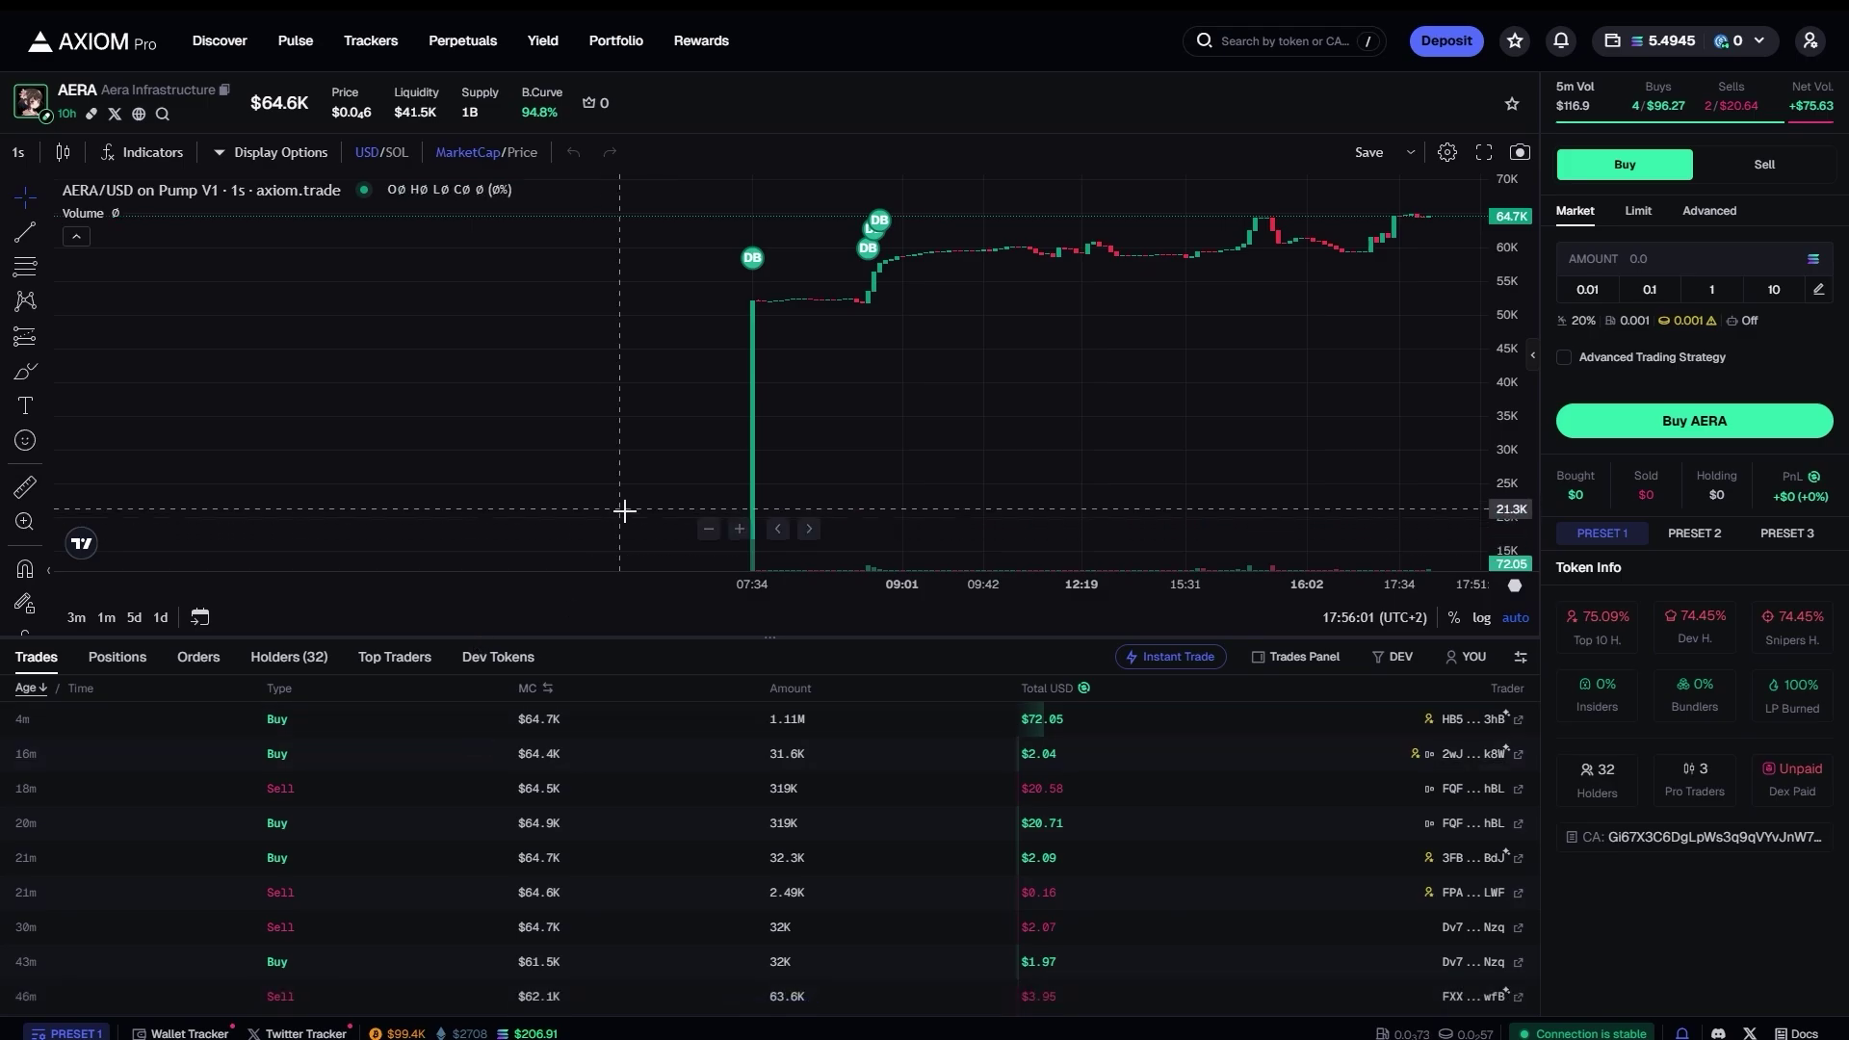
{"action": "key", "text": "alt+Left"}
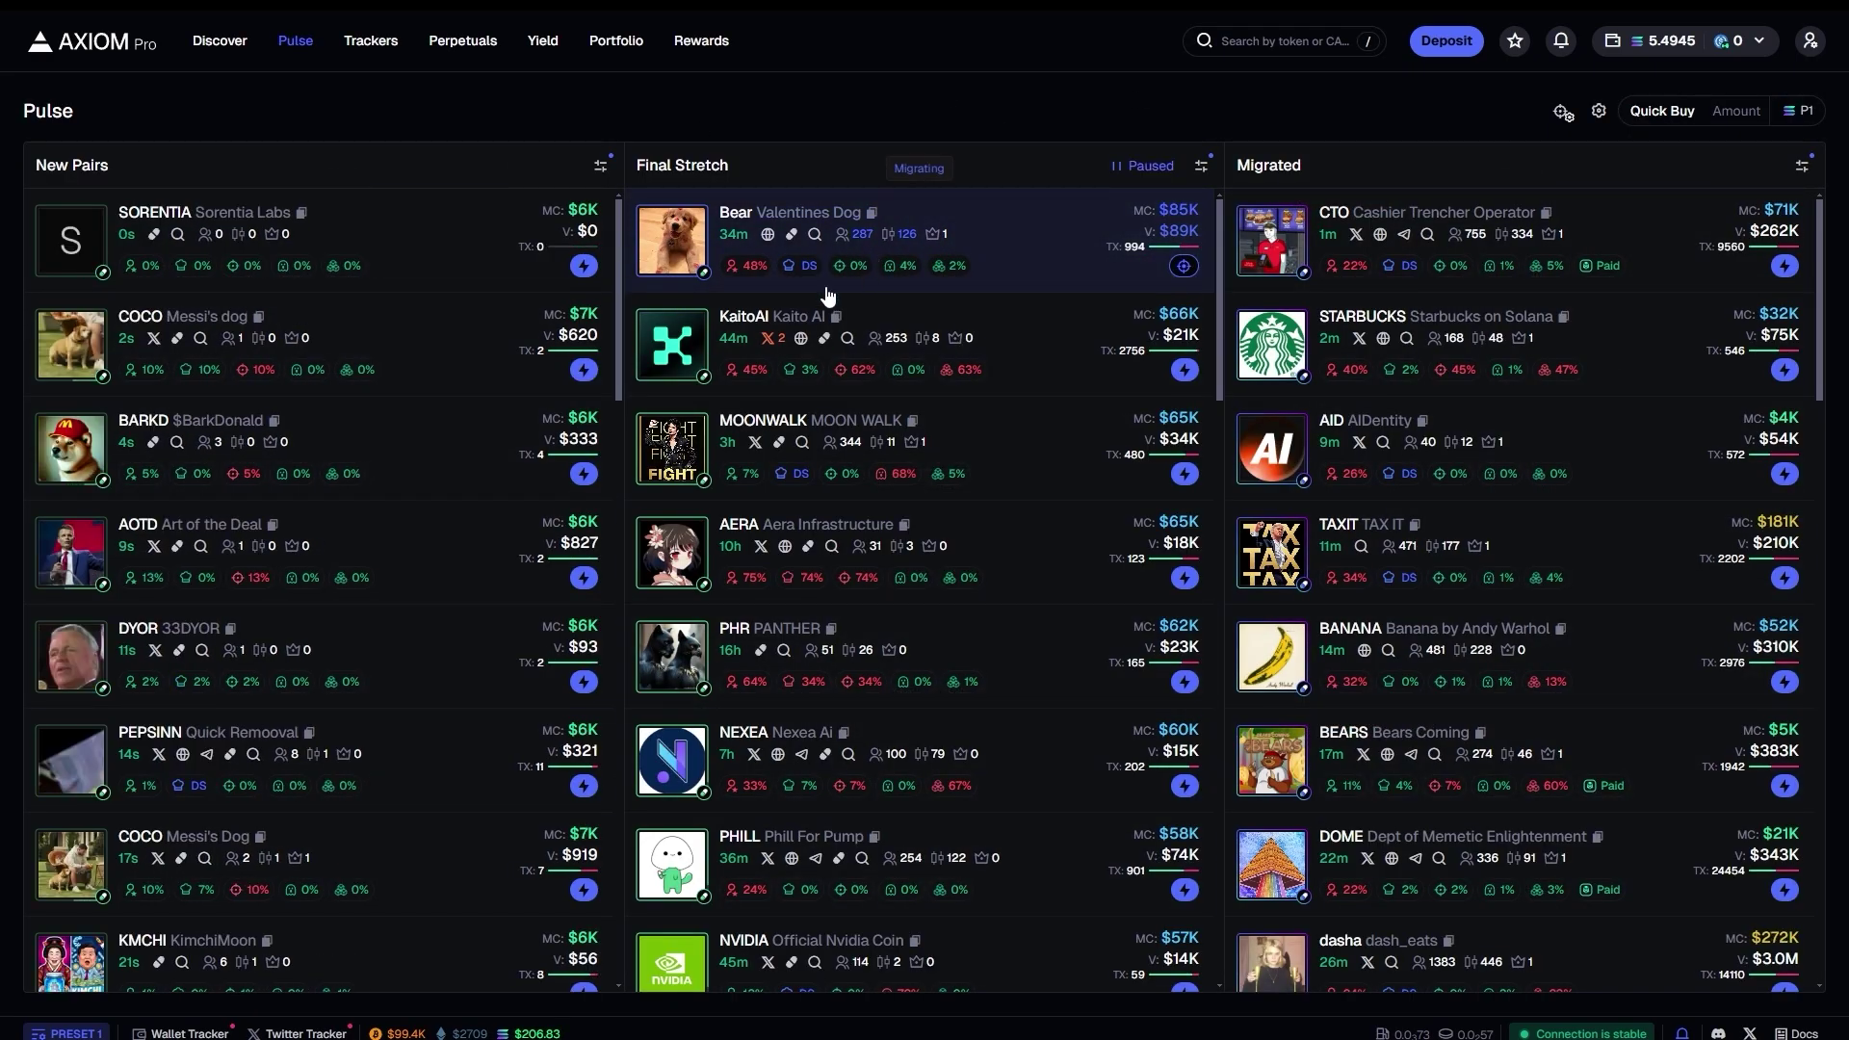
{"action": "scroll", "coordinate": [932, 788], "scroll_direction": "down", "scroll_amount": 4}
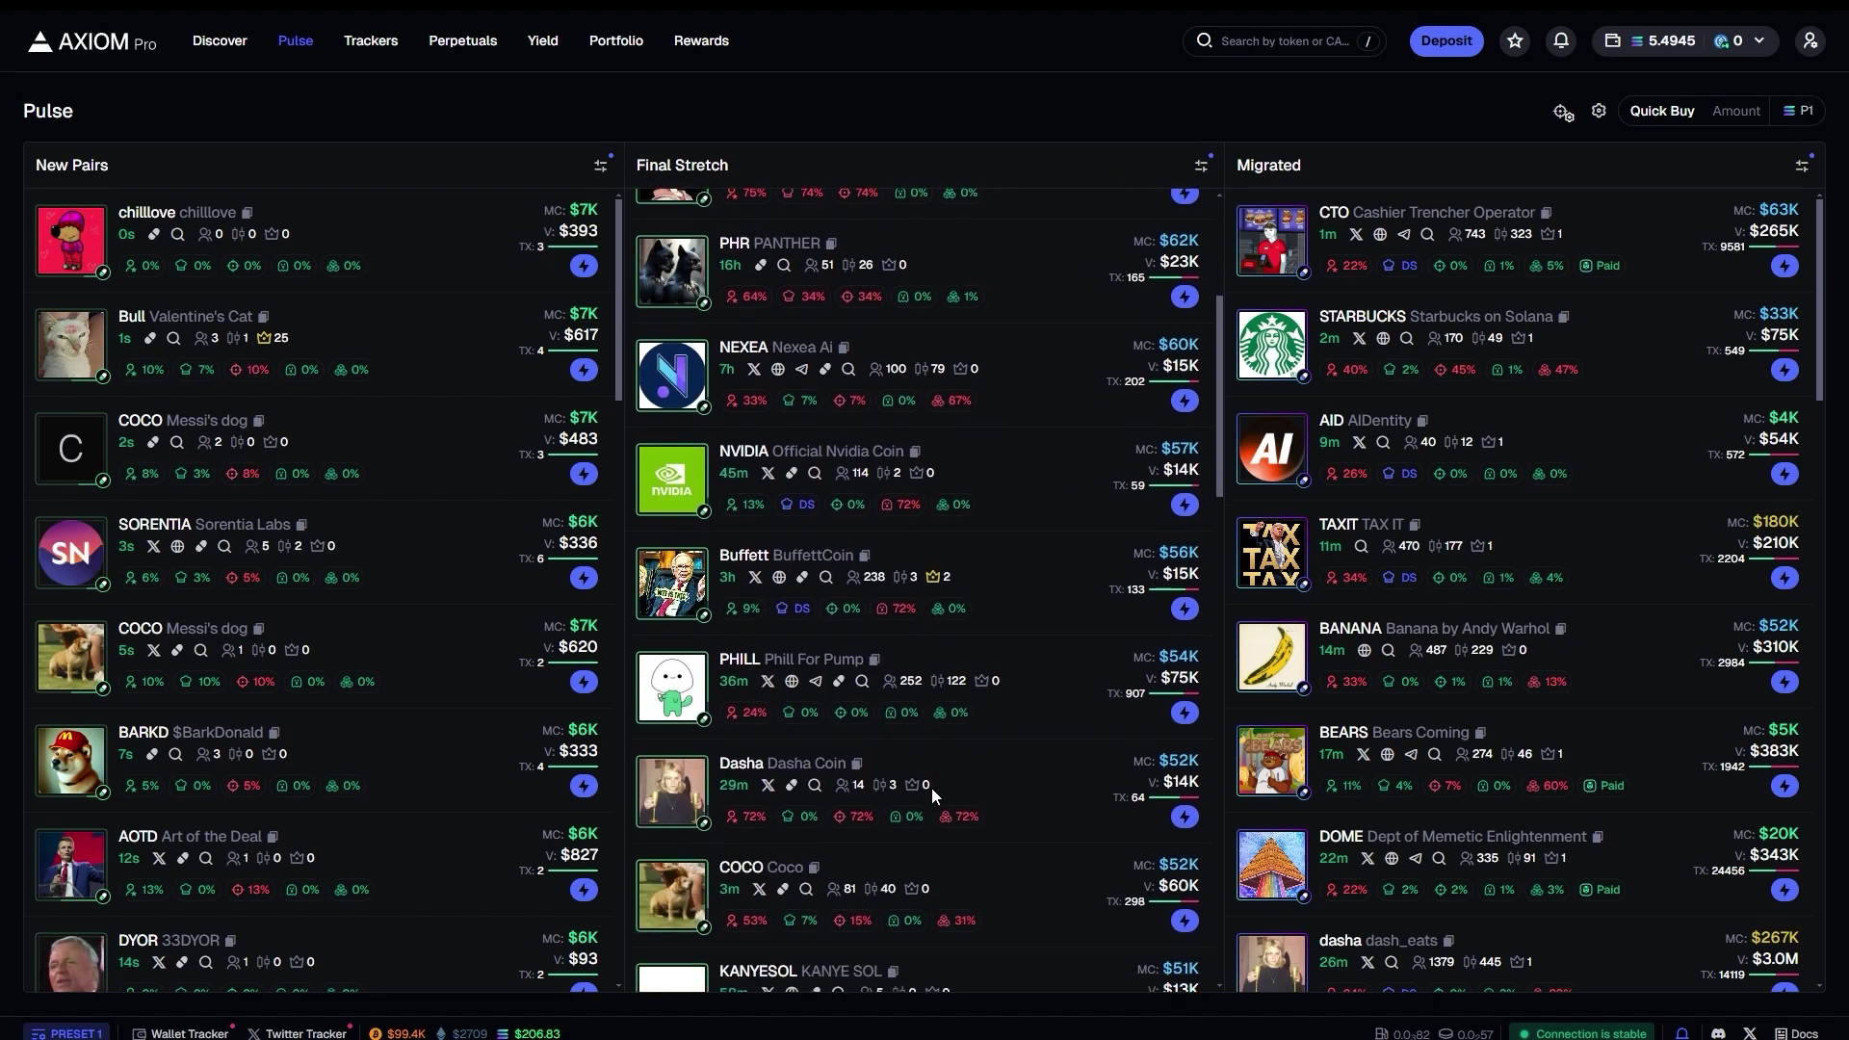
Look at the Dasha token page, return to Pulse, and open the Final Stretch filters.
{"action": "left_click", "coordinate": [774, 763]}
{"action": "key", "text": "alt+Left"}
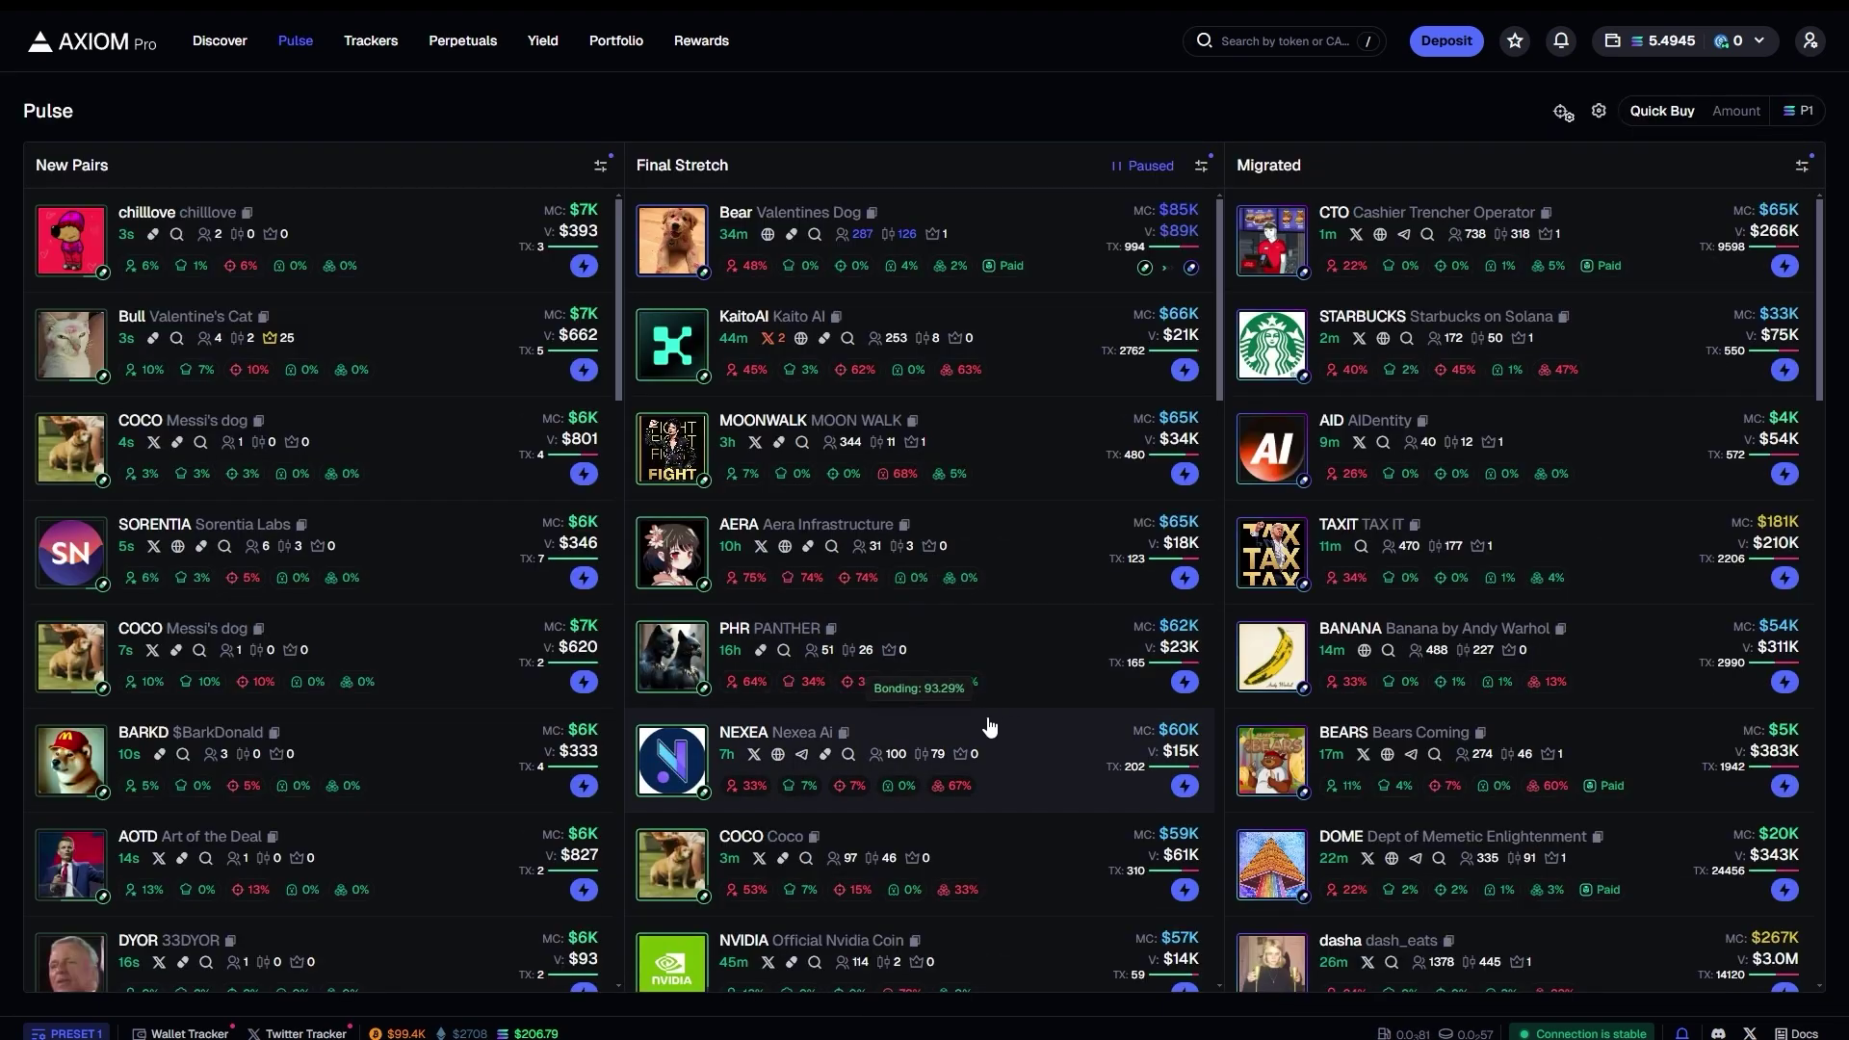
{"action": "scroll", "coordinate": [959, 778], "scroll_direction": "down", "scroll_amount": 3}
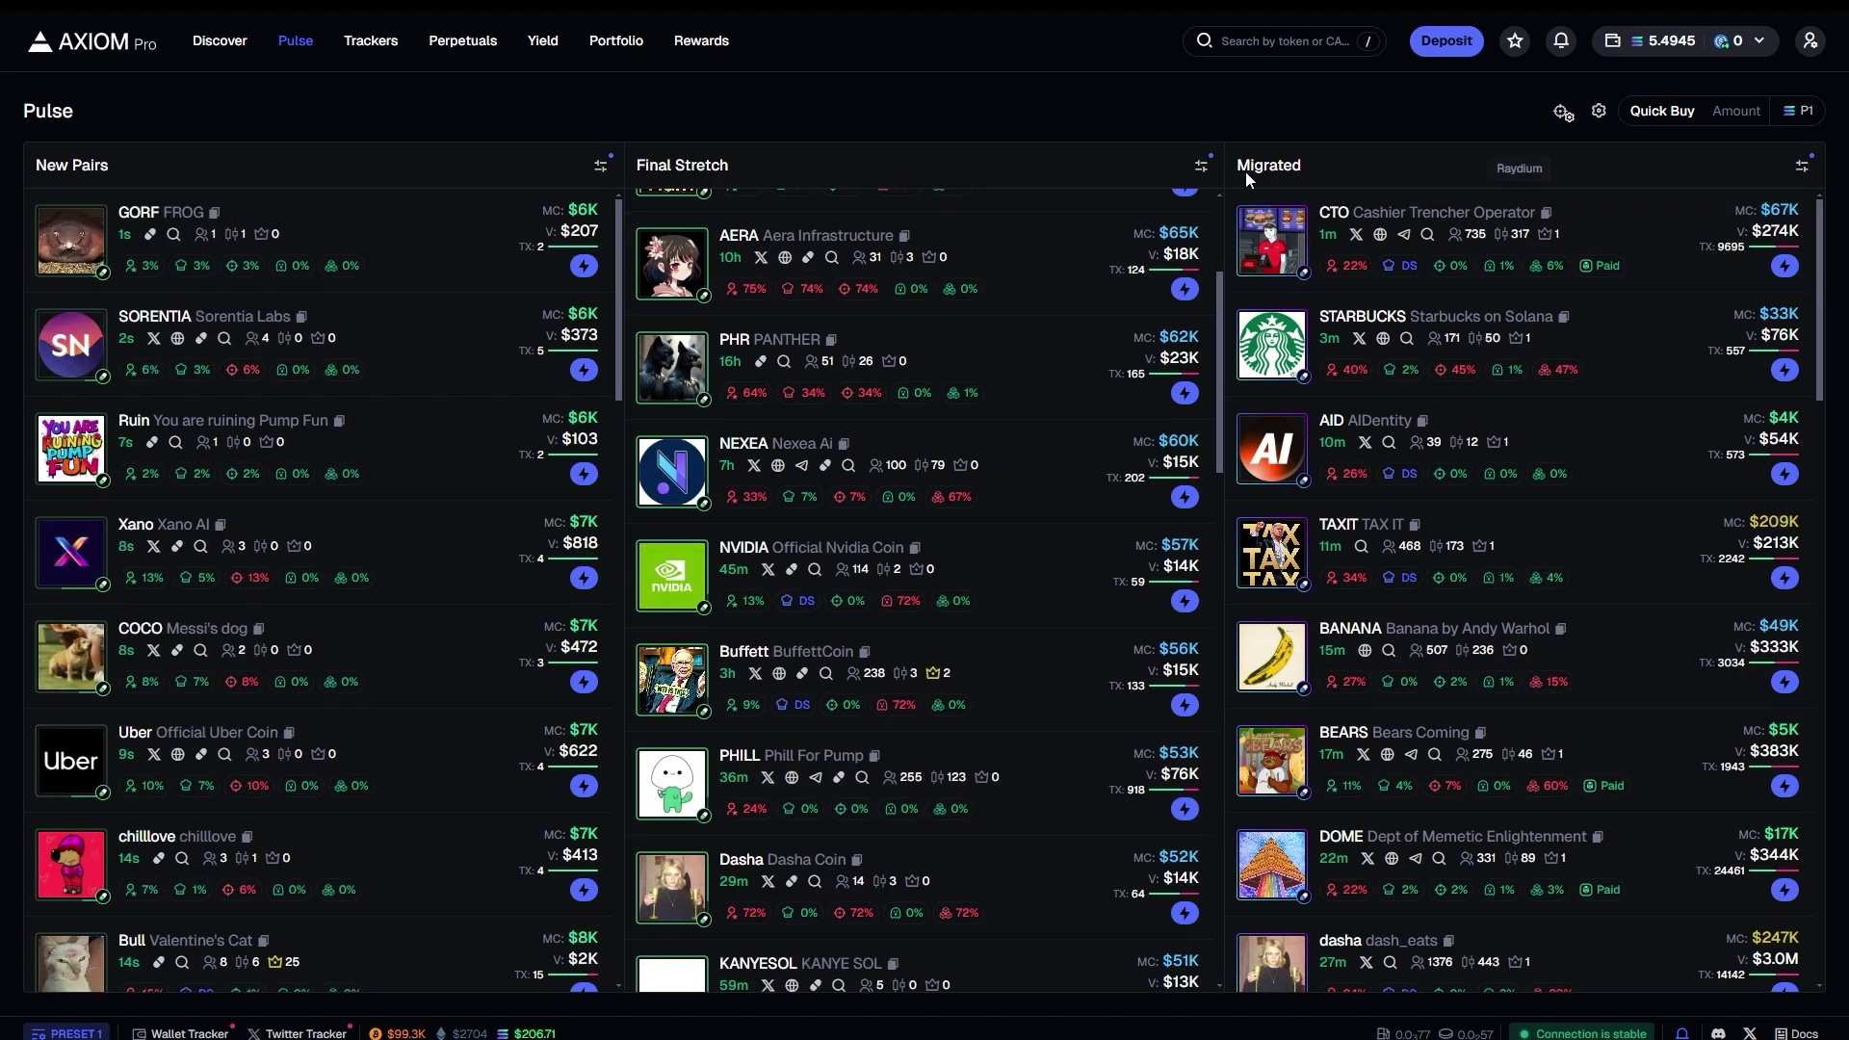
{"action": "left_click", "coordinate": [1201, 165]}
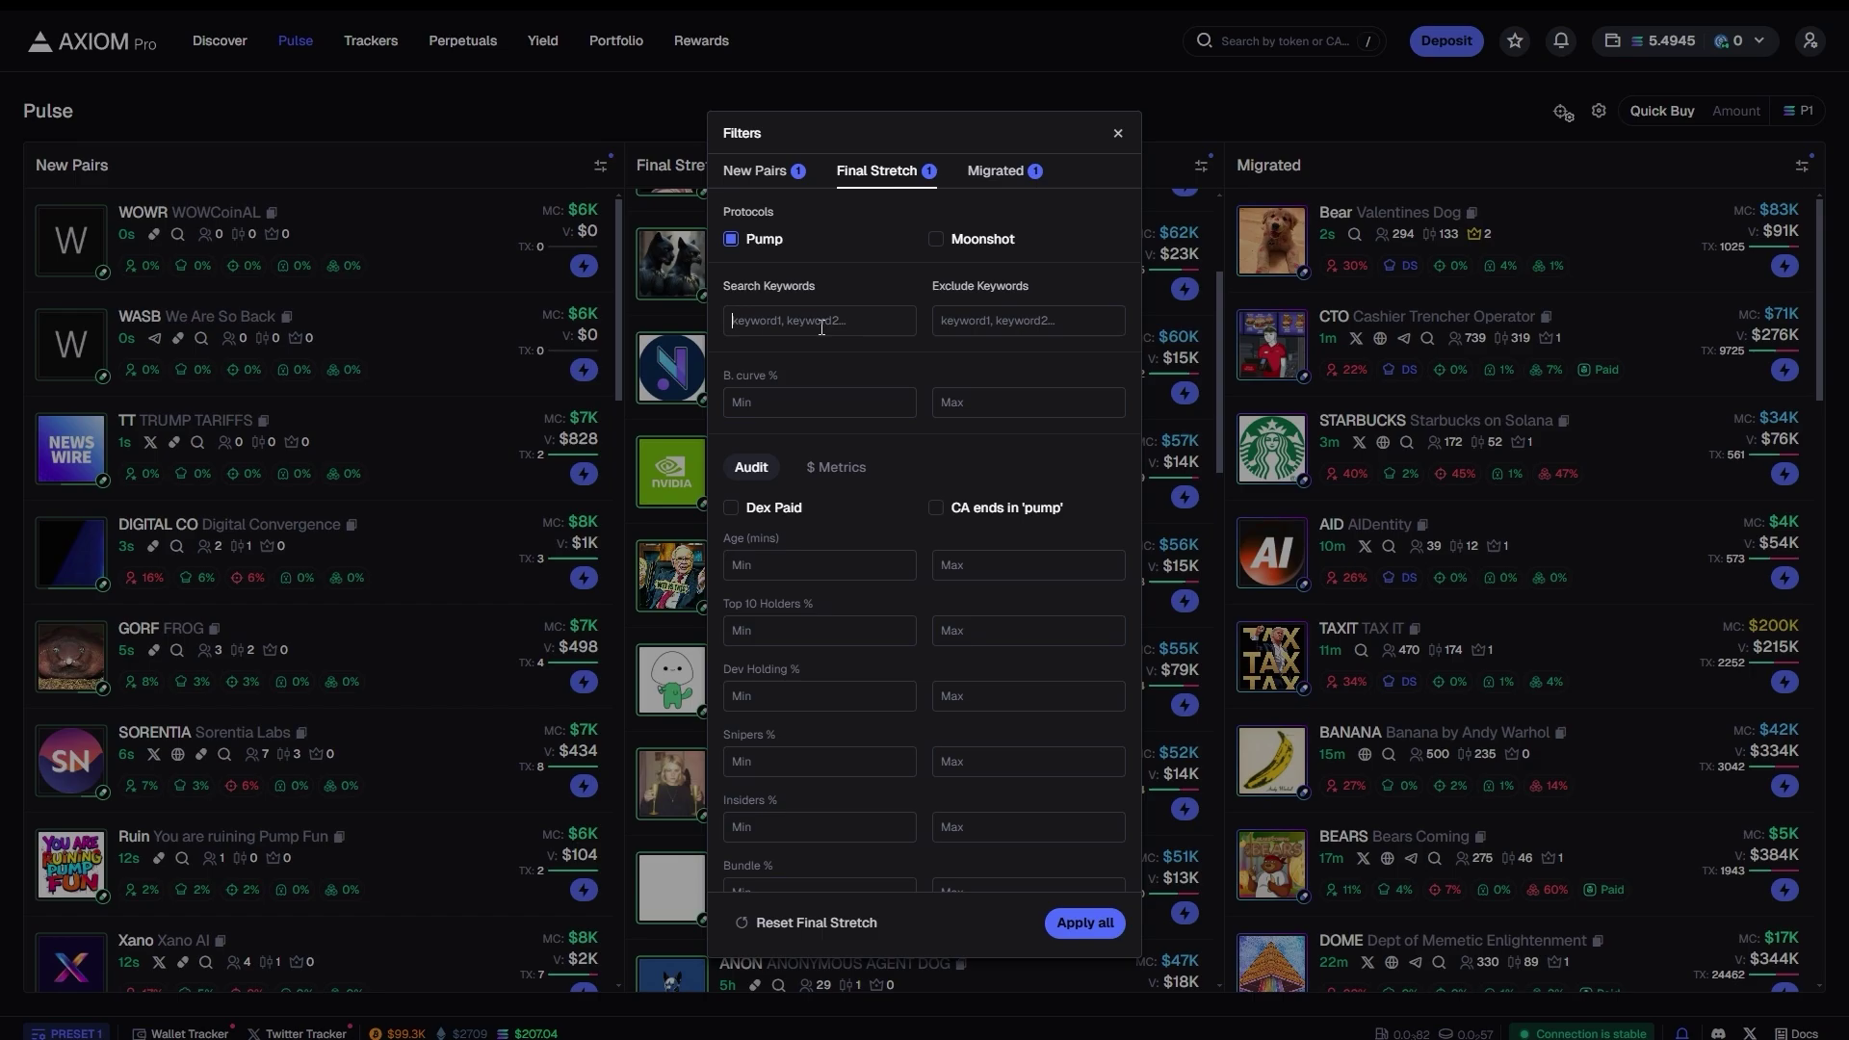
Browse the New Pairs, Final Stretch and Migrated filter tabs, then close the dialog unchanged.
{"action": "left_click", "coordinate": [757, 170]}
{"action": "left_click", "coordinate": [876, 171]}
{"action": "left_click", "coordinate": [1001, 183]}
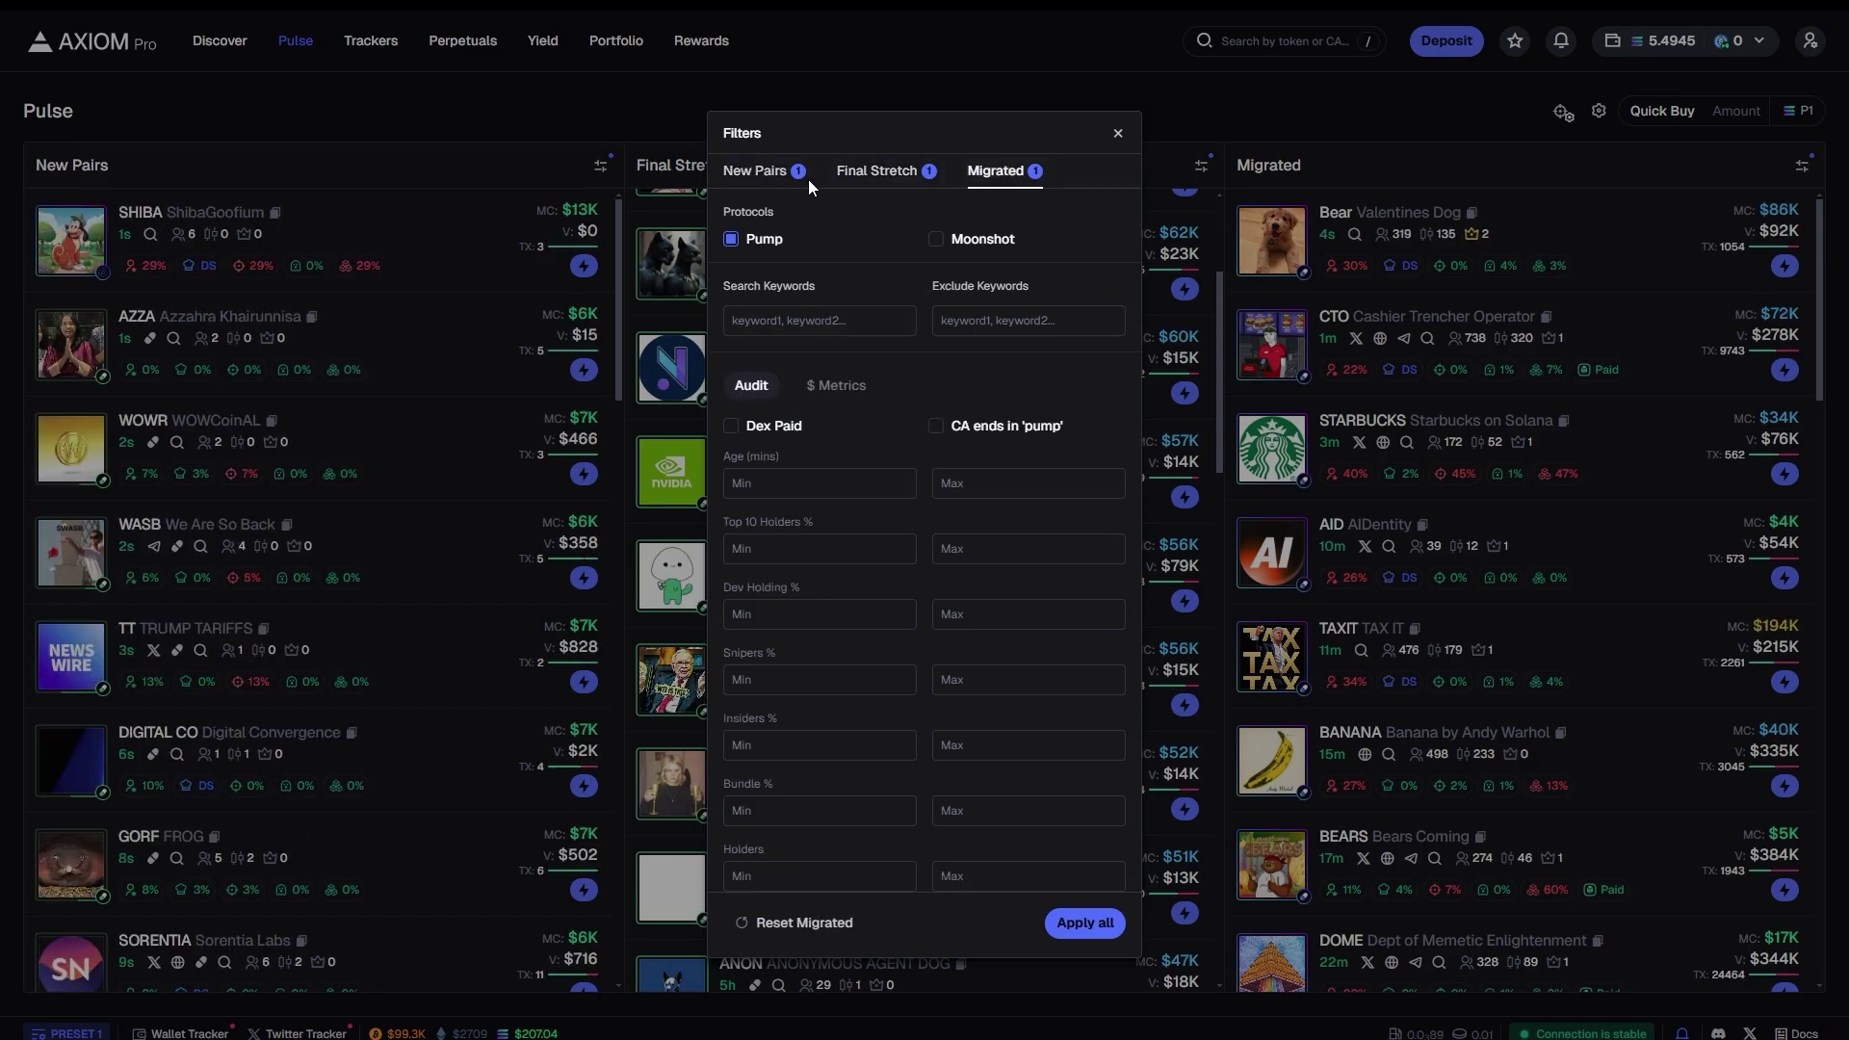
{"action": "left_click", "coordinate": [797, 174]}
{"action": "left_click", "coordinate": [1117, 133]}
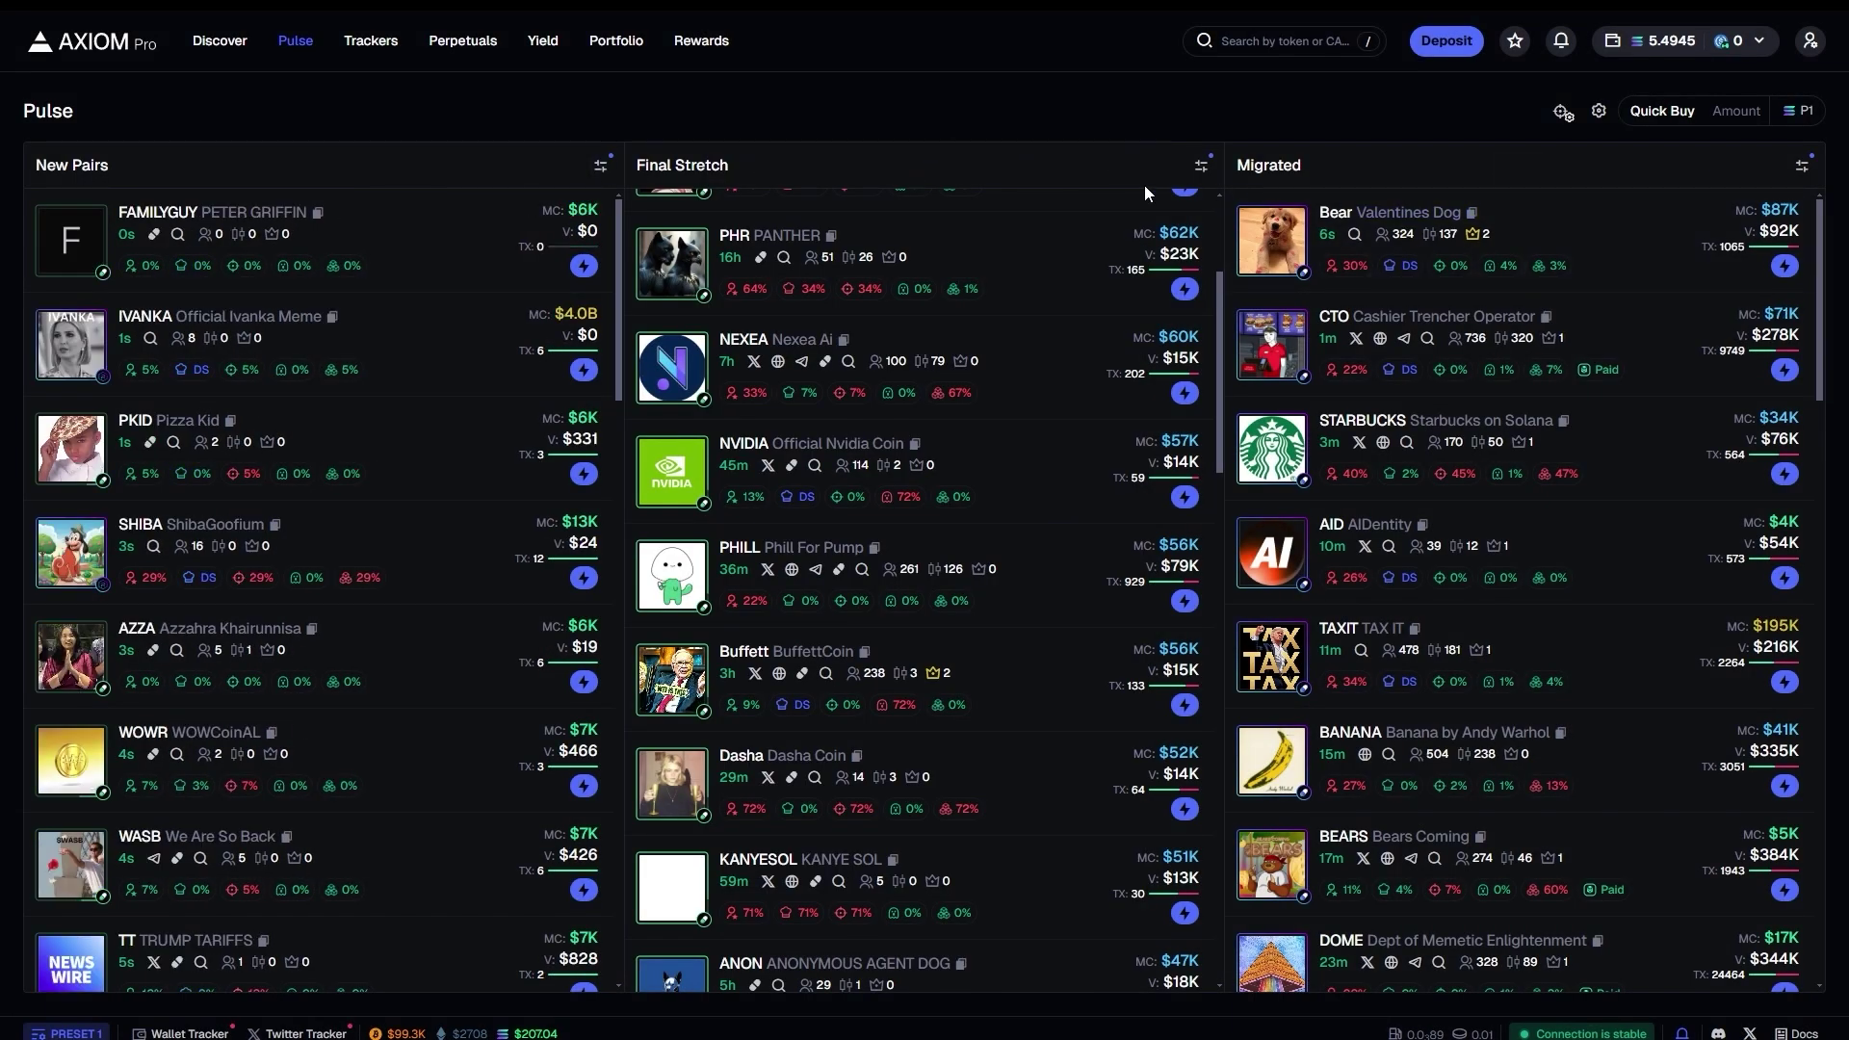
Recheck the column filter tabs, dismiss them, then bring up the New Pairs filter settings.
{"action": "left_click", "coordinate": [1201, 164]}
{"action": "left_click", "coordinate": [762, 183]}
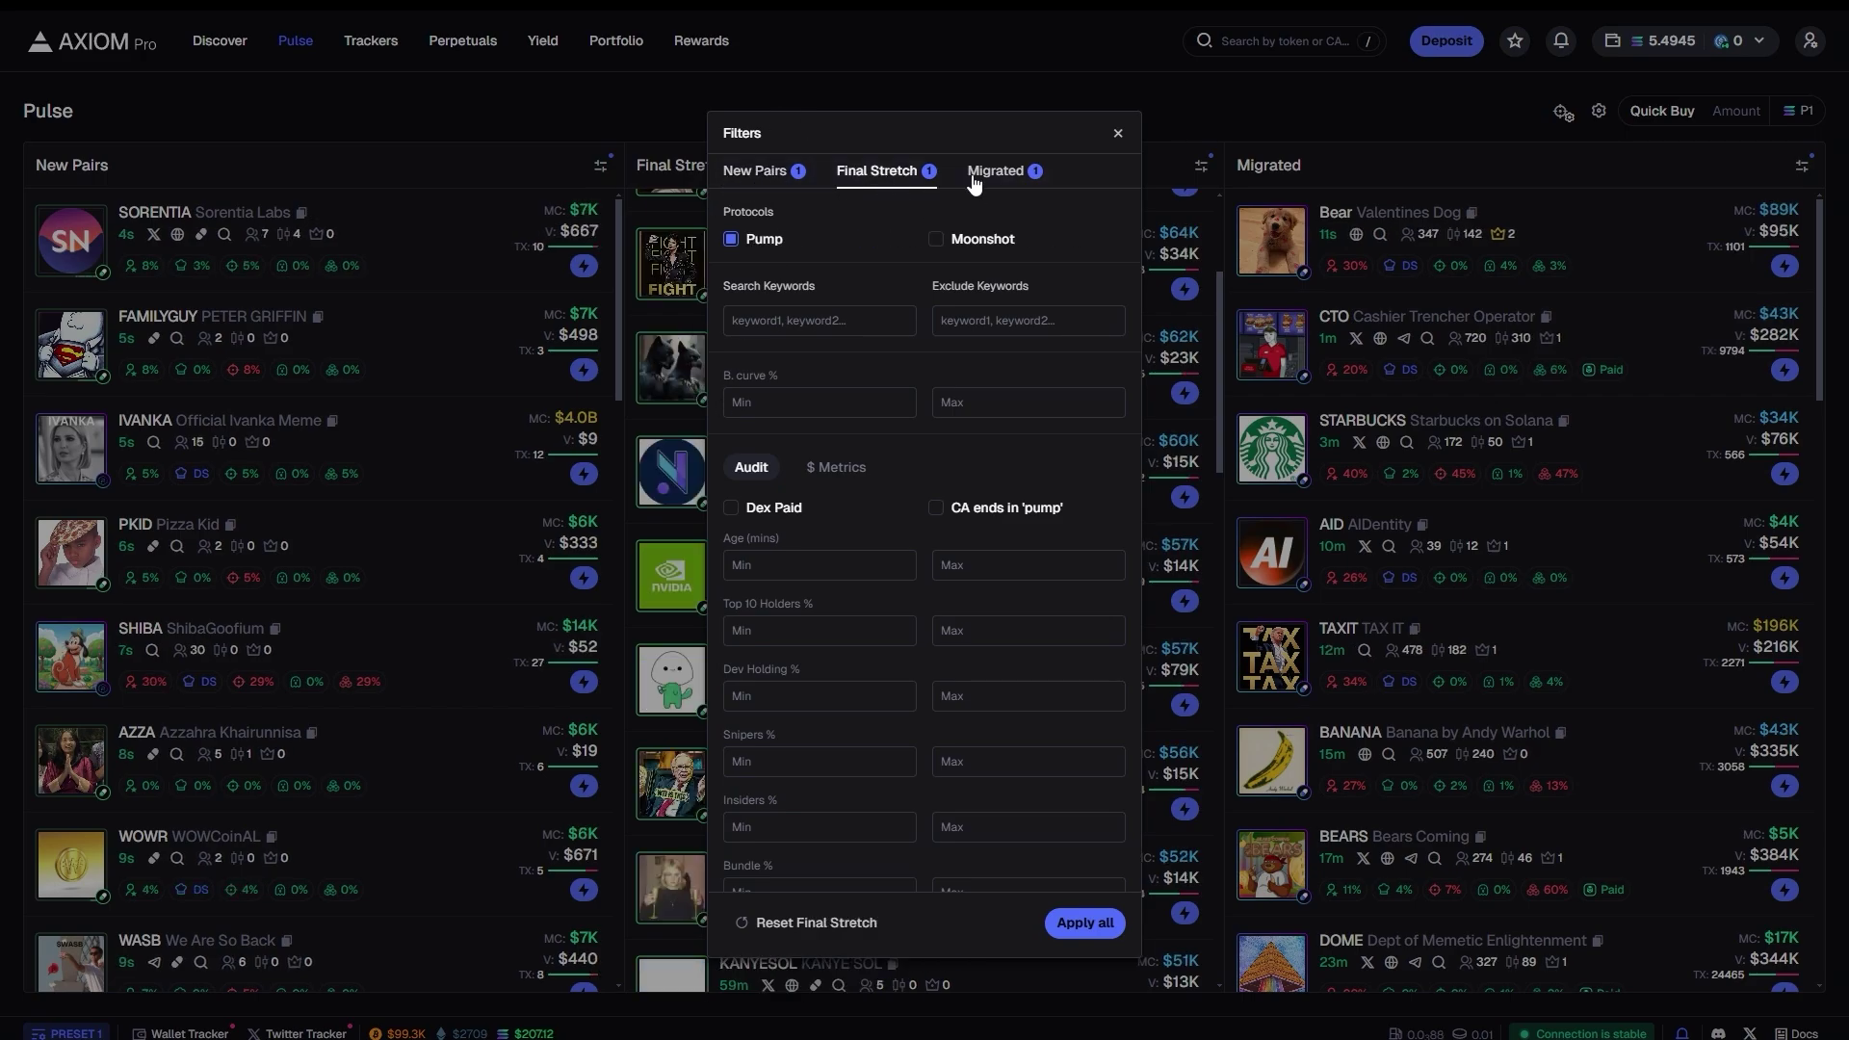
{"action": "left_click", "coordinate": [1032, 181]}
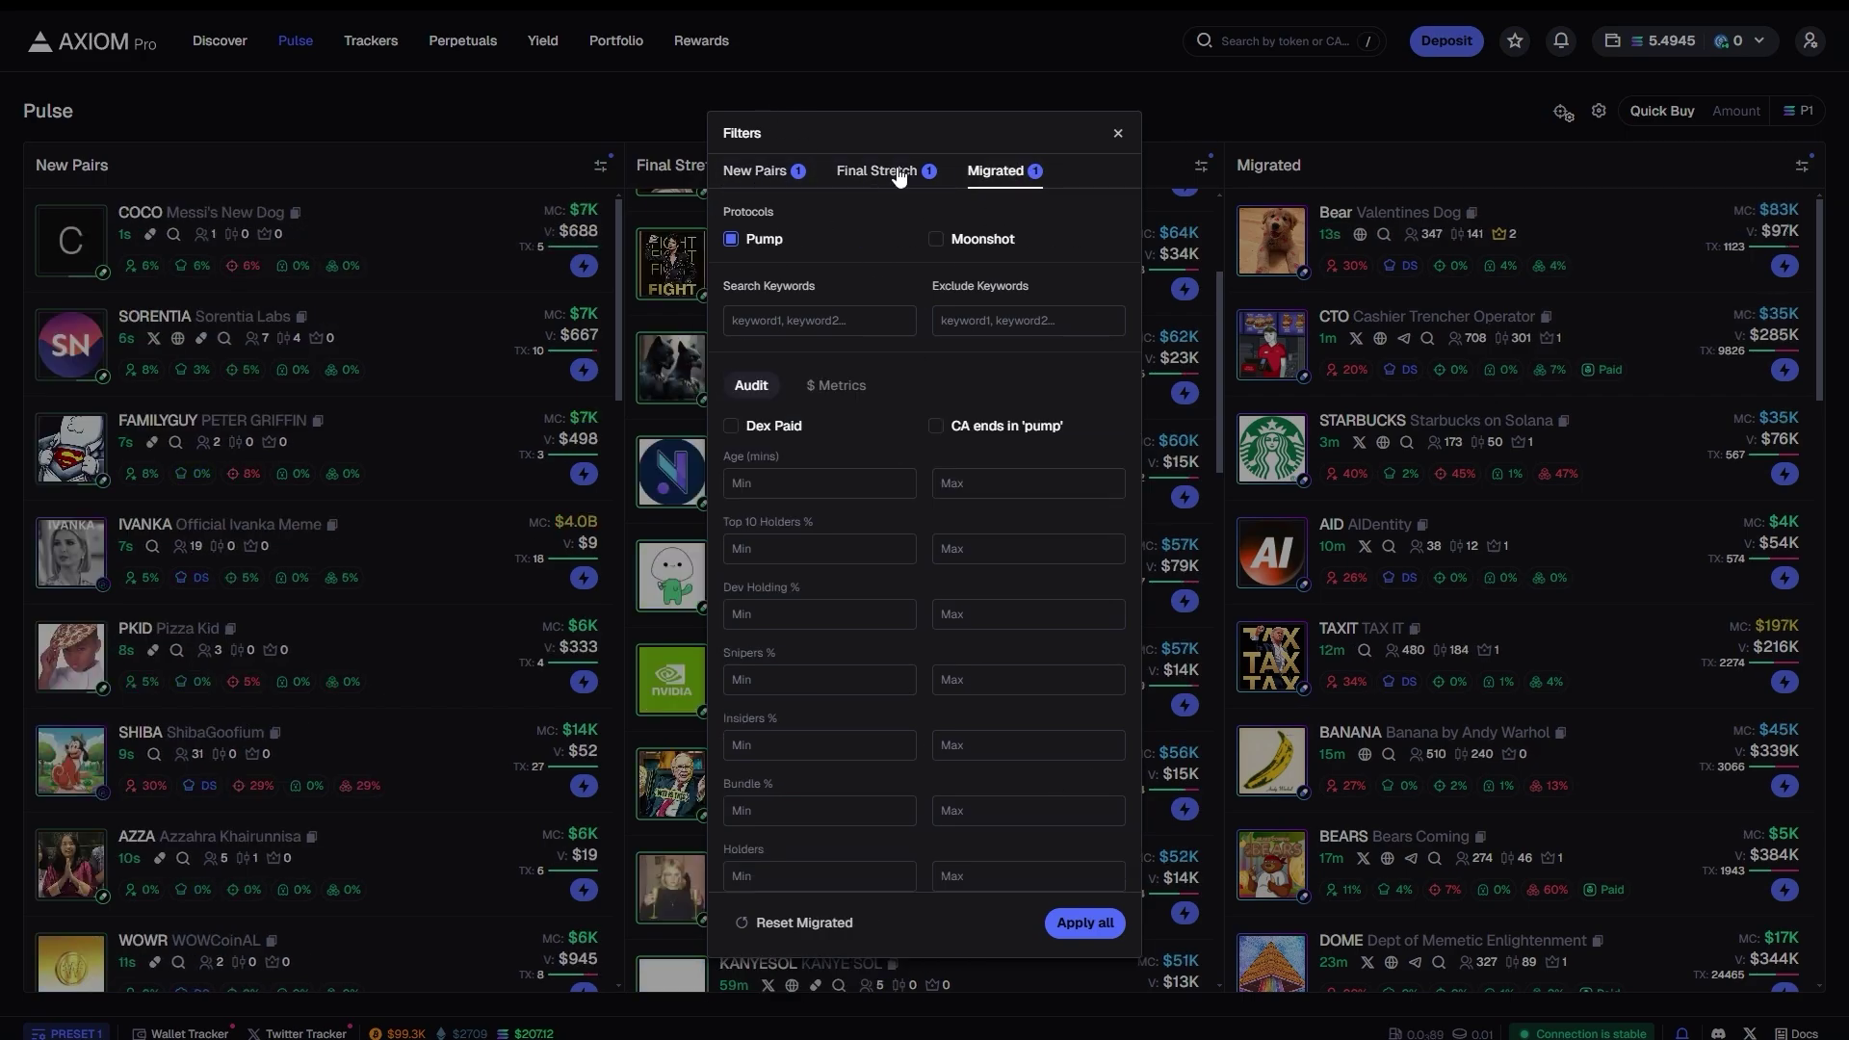
{"action": "key", "text": "Escape"}
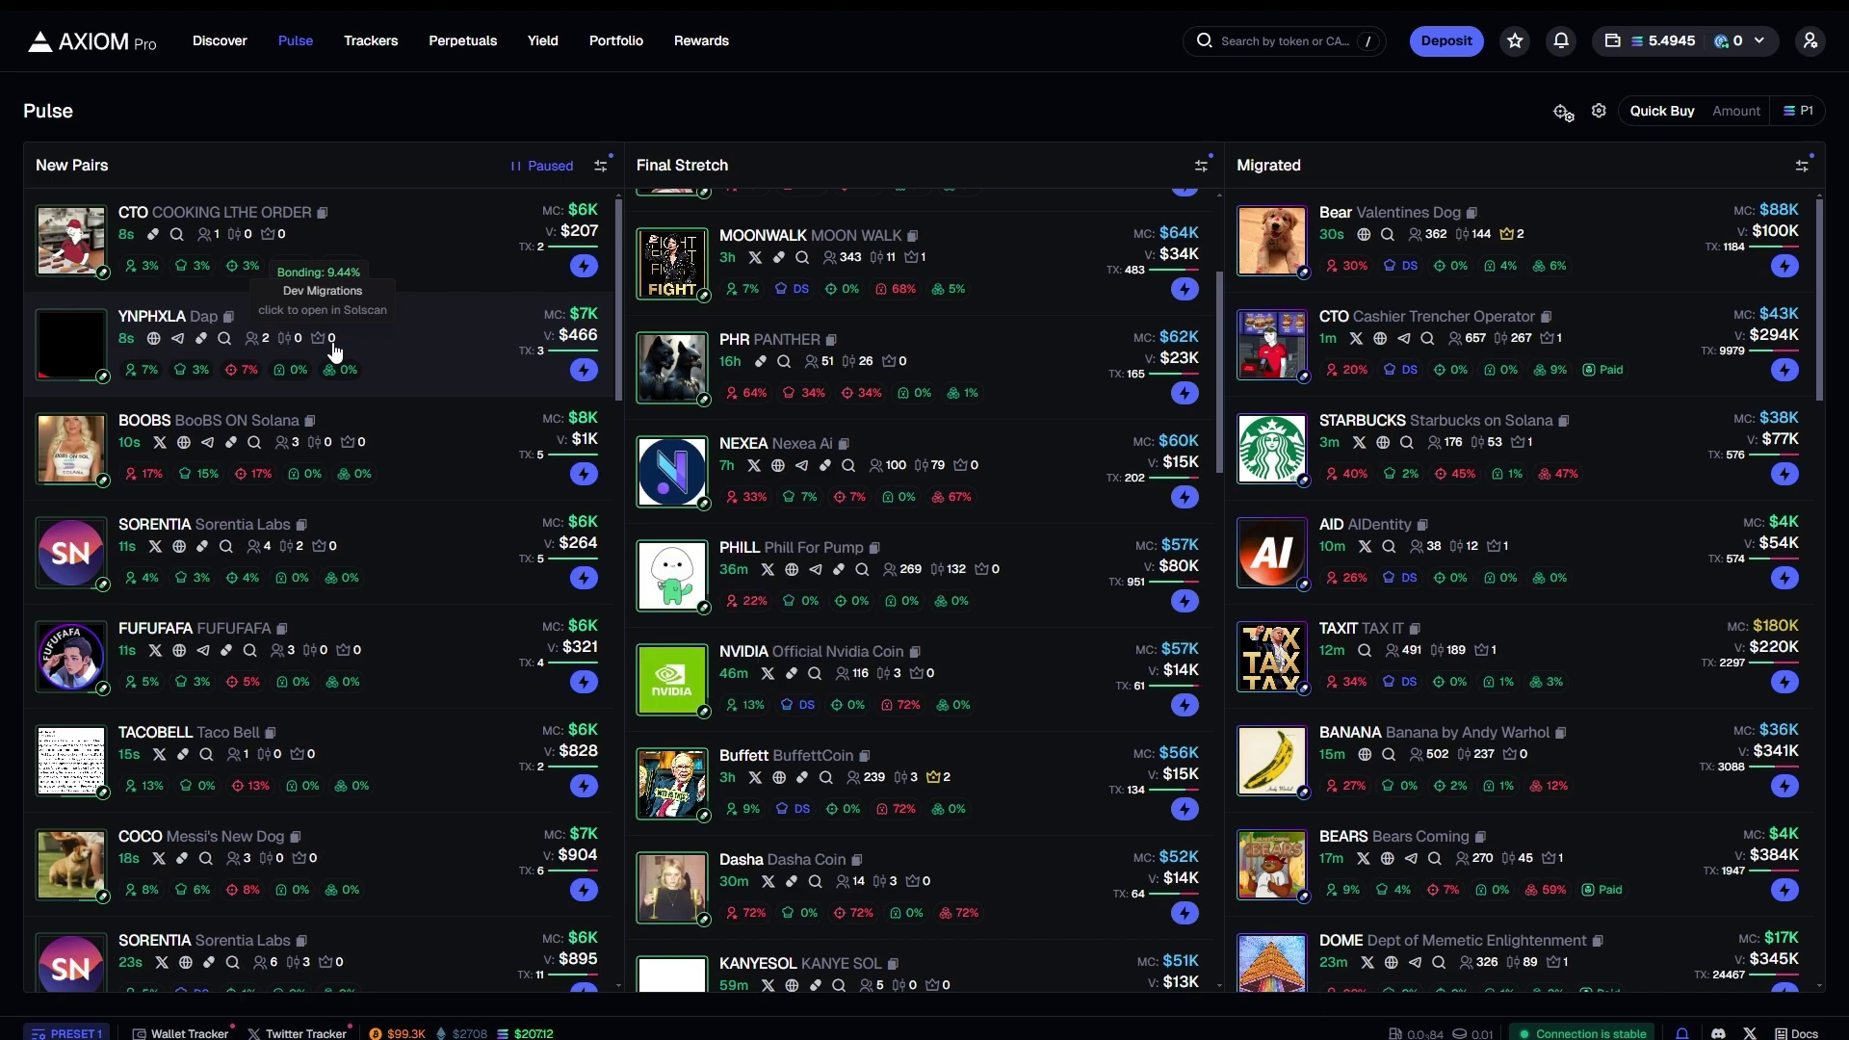
{"action": "left_click", "coordinate": [600, 166]}
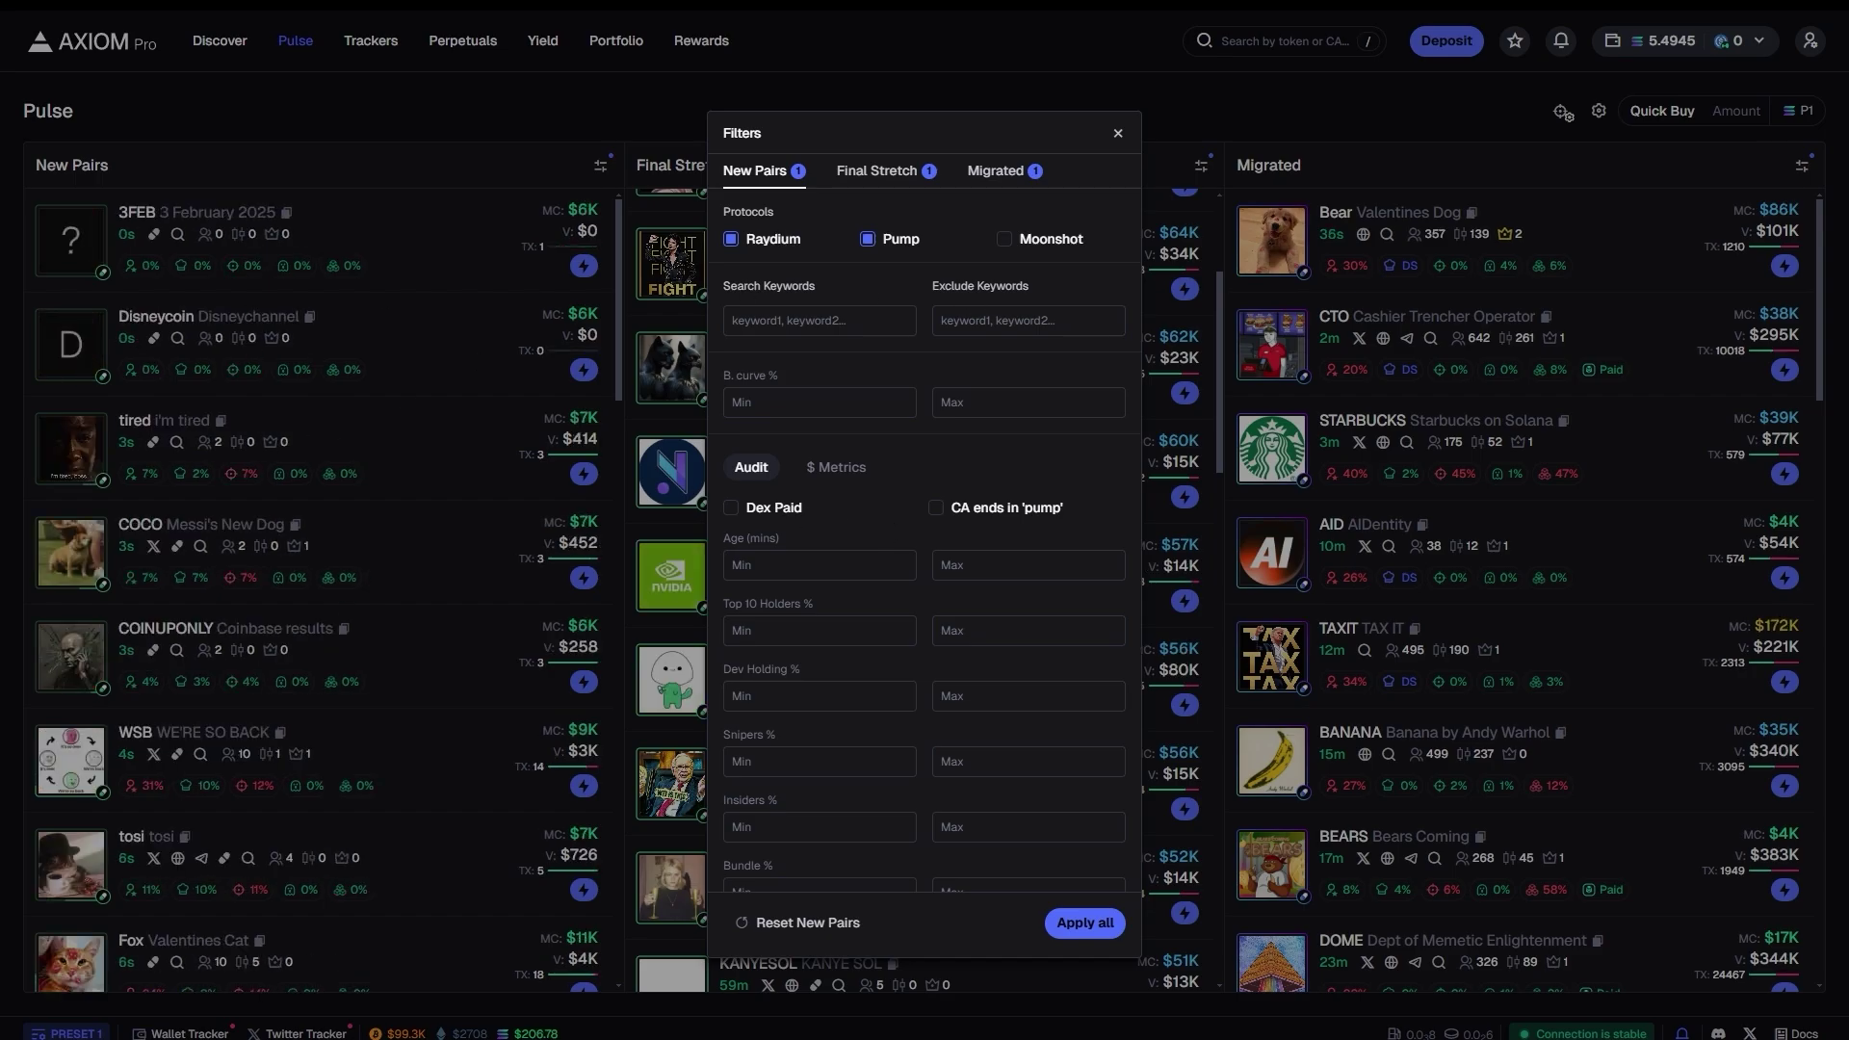
{"action": "left_click", "coordinate": [373, 376]}
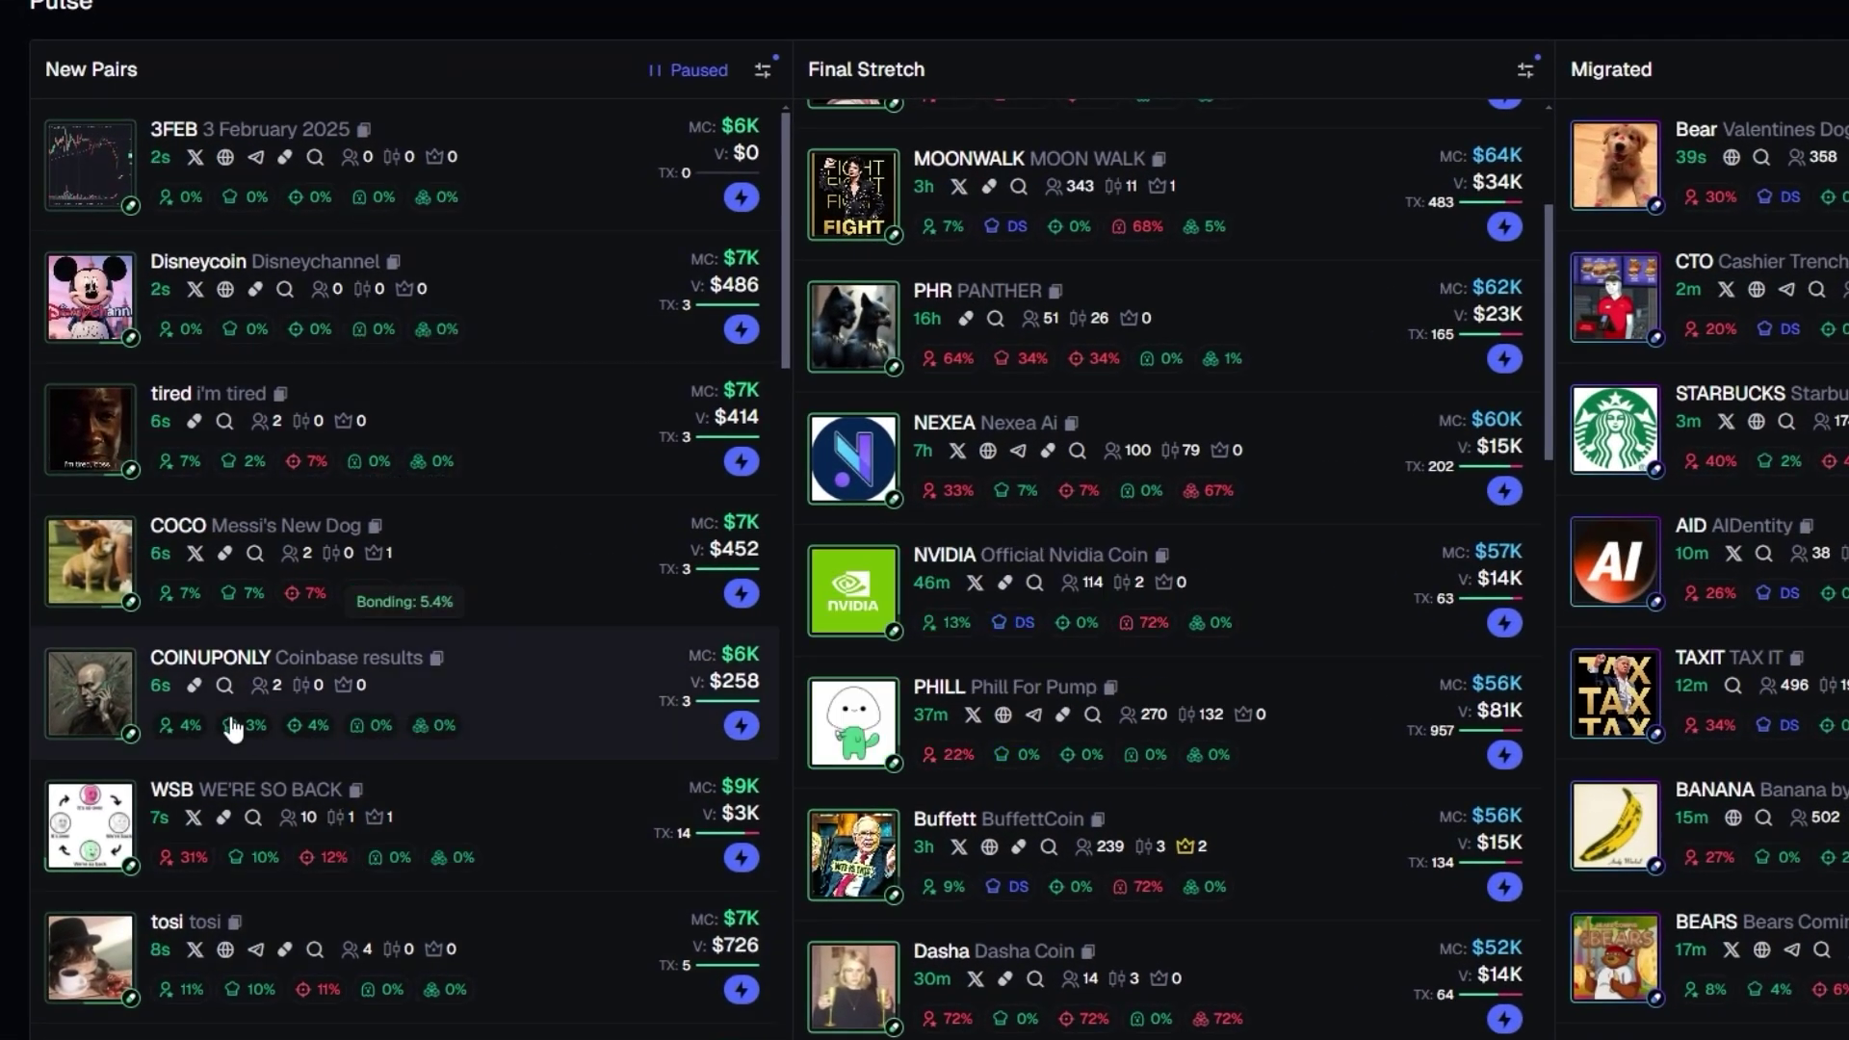
{"action": "left_click", "coordinate": [763, 69]}
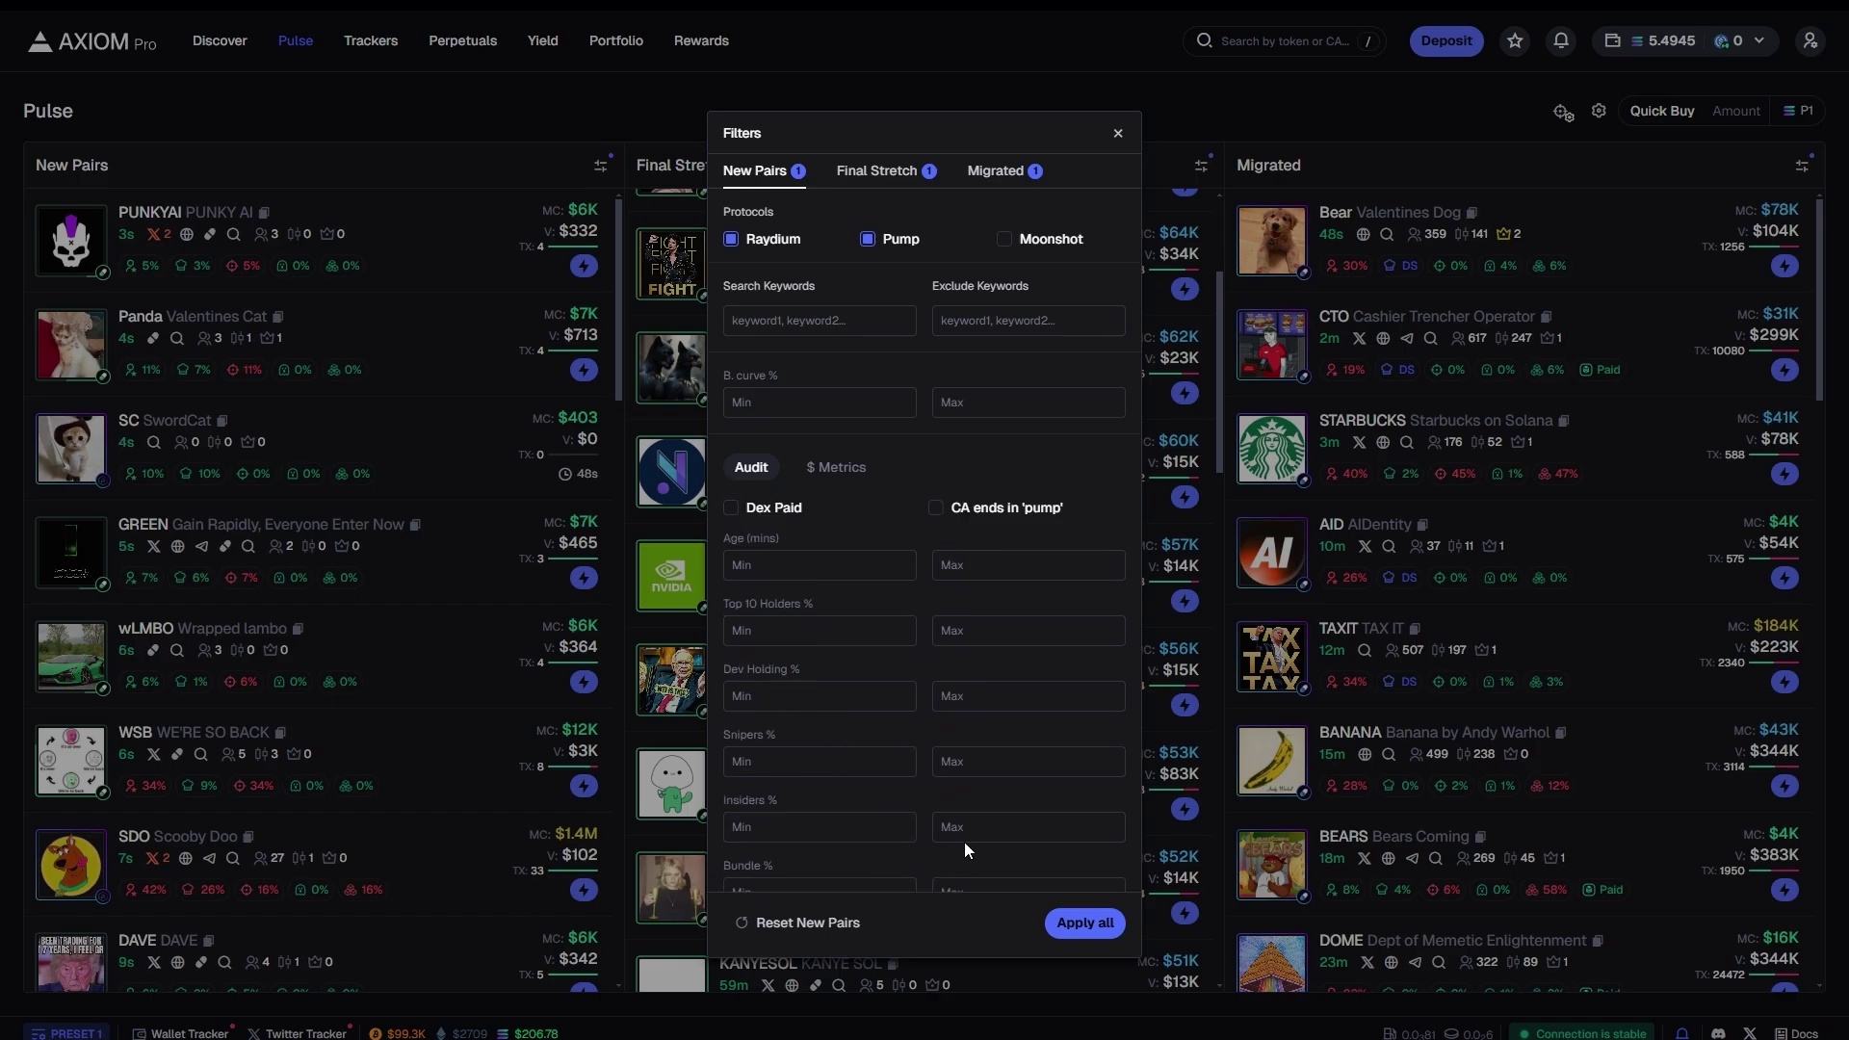
{"action": "triple_click", "coordinate": [957, 505]}
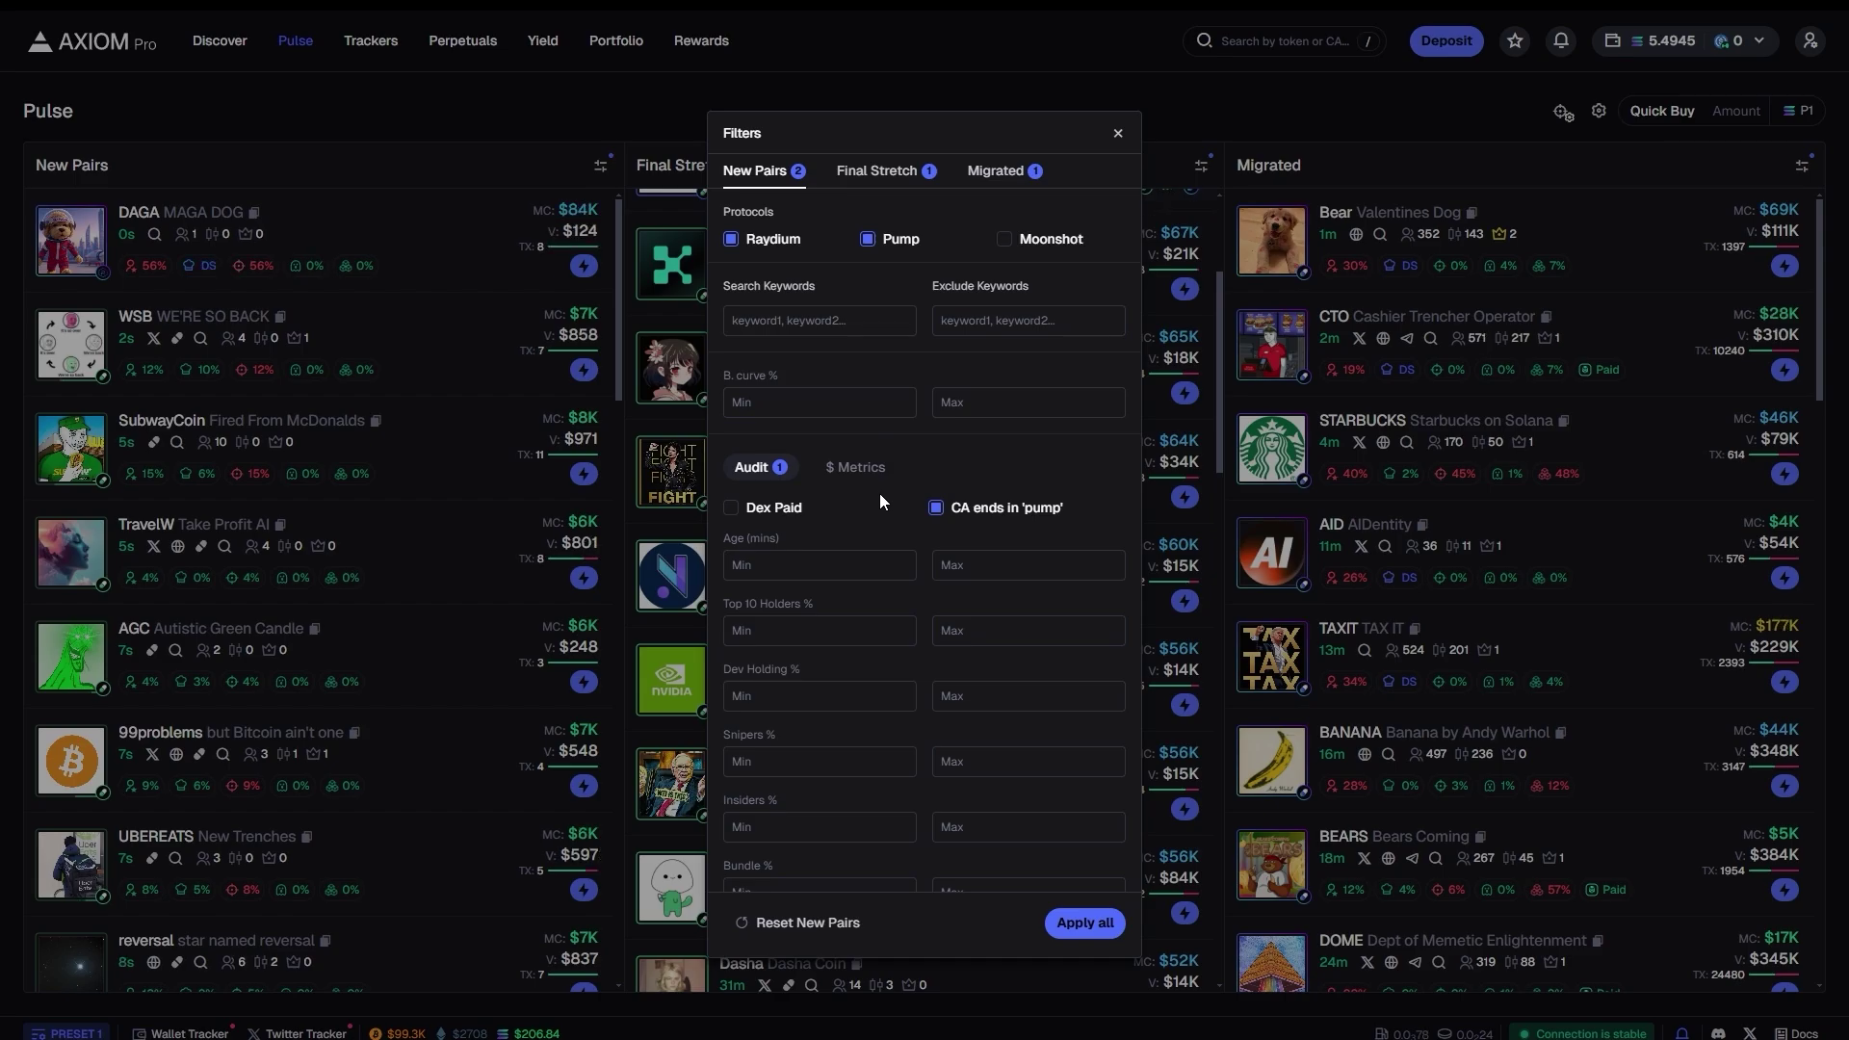
{"action": "left_click", "coordinate": [997, 508]}
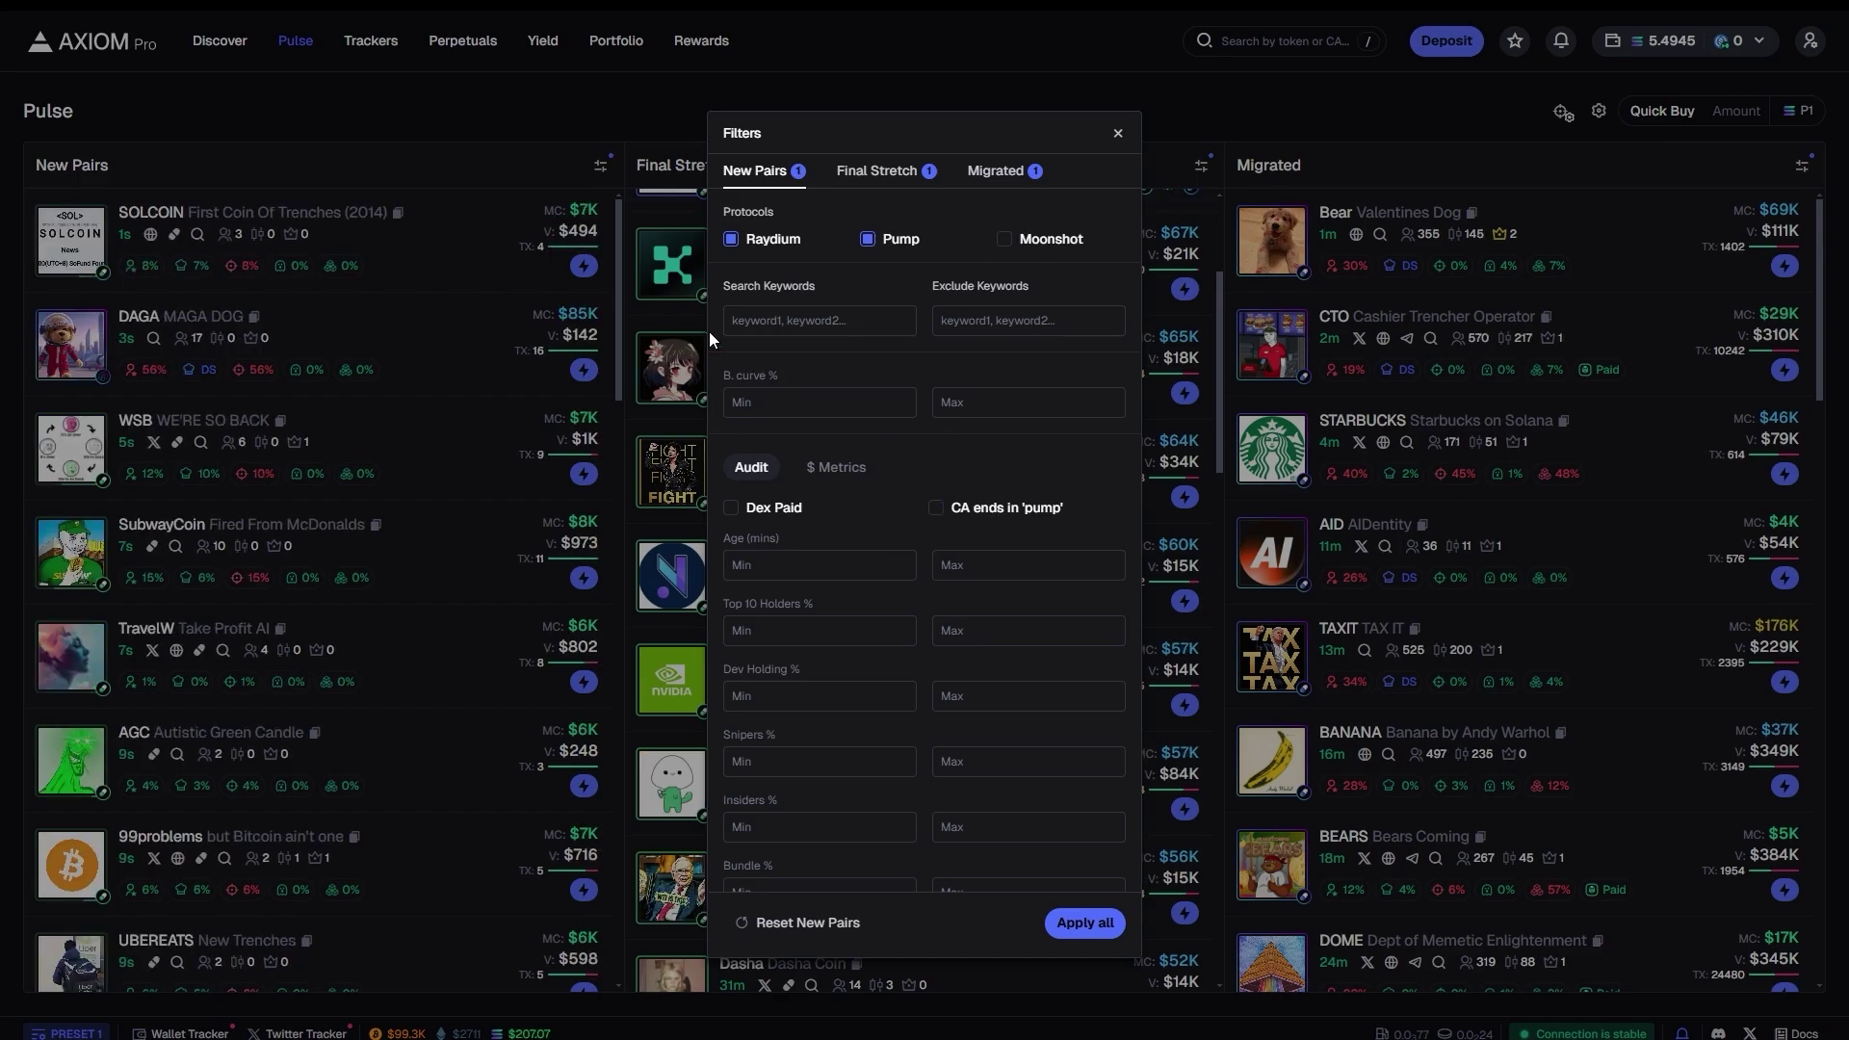
{"action": "left_click", "coordinate": [1026, 327]}
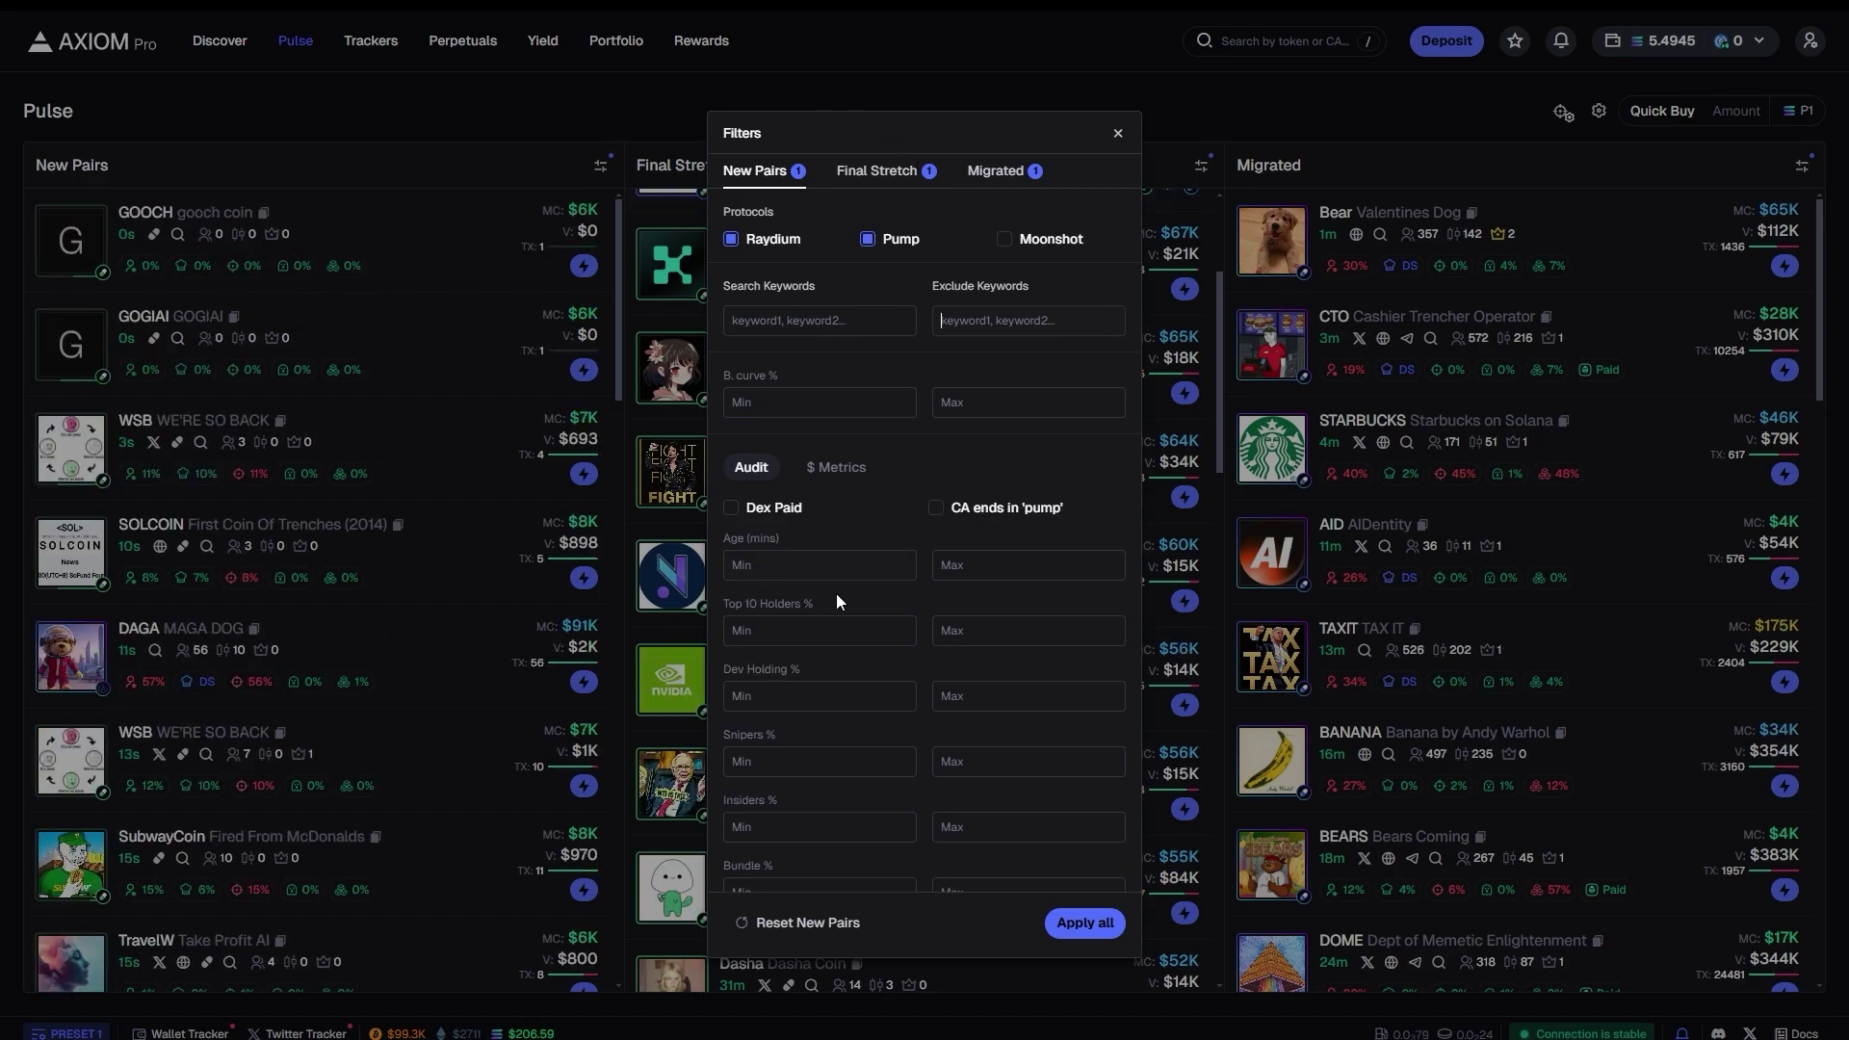
{"action": "scroll", "coordinate": [789, 643], "scroll_direction": "down", "scroll_amount": 2}
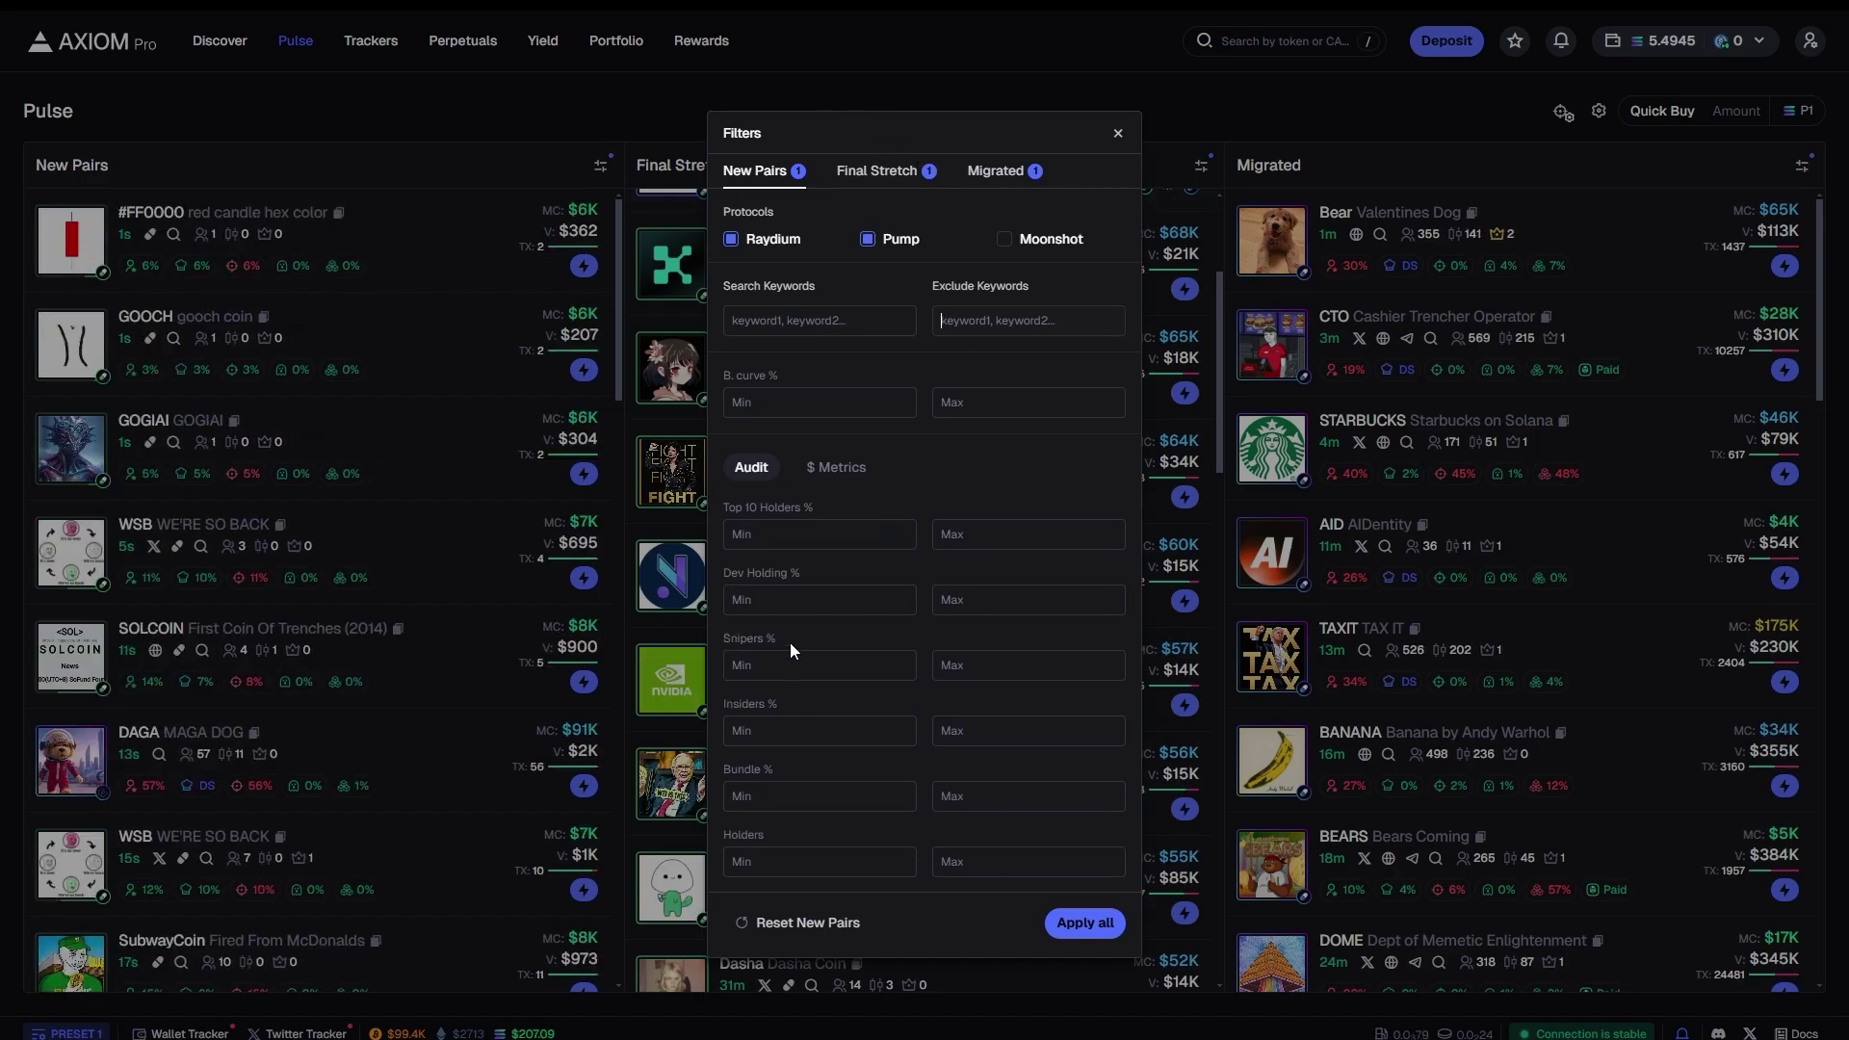
{"action": "scroll", "coordinate": [819, 640], "scroll_direction": "up", "scroll_amount": 2}
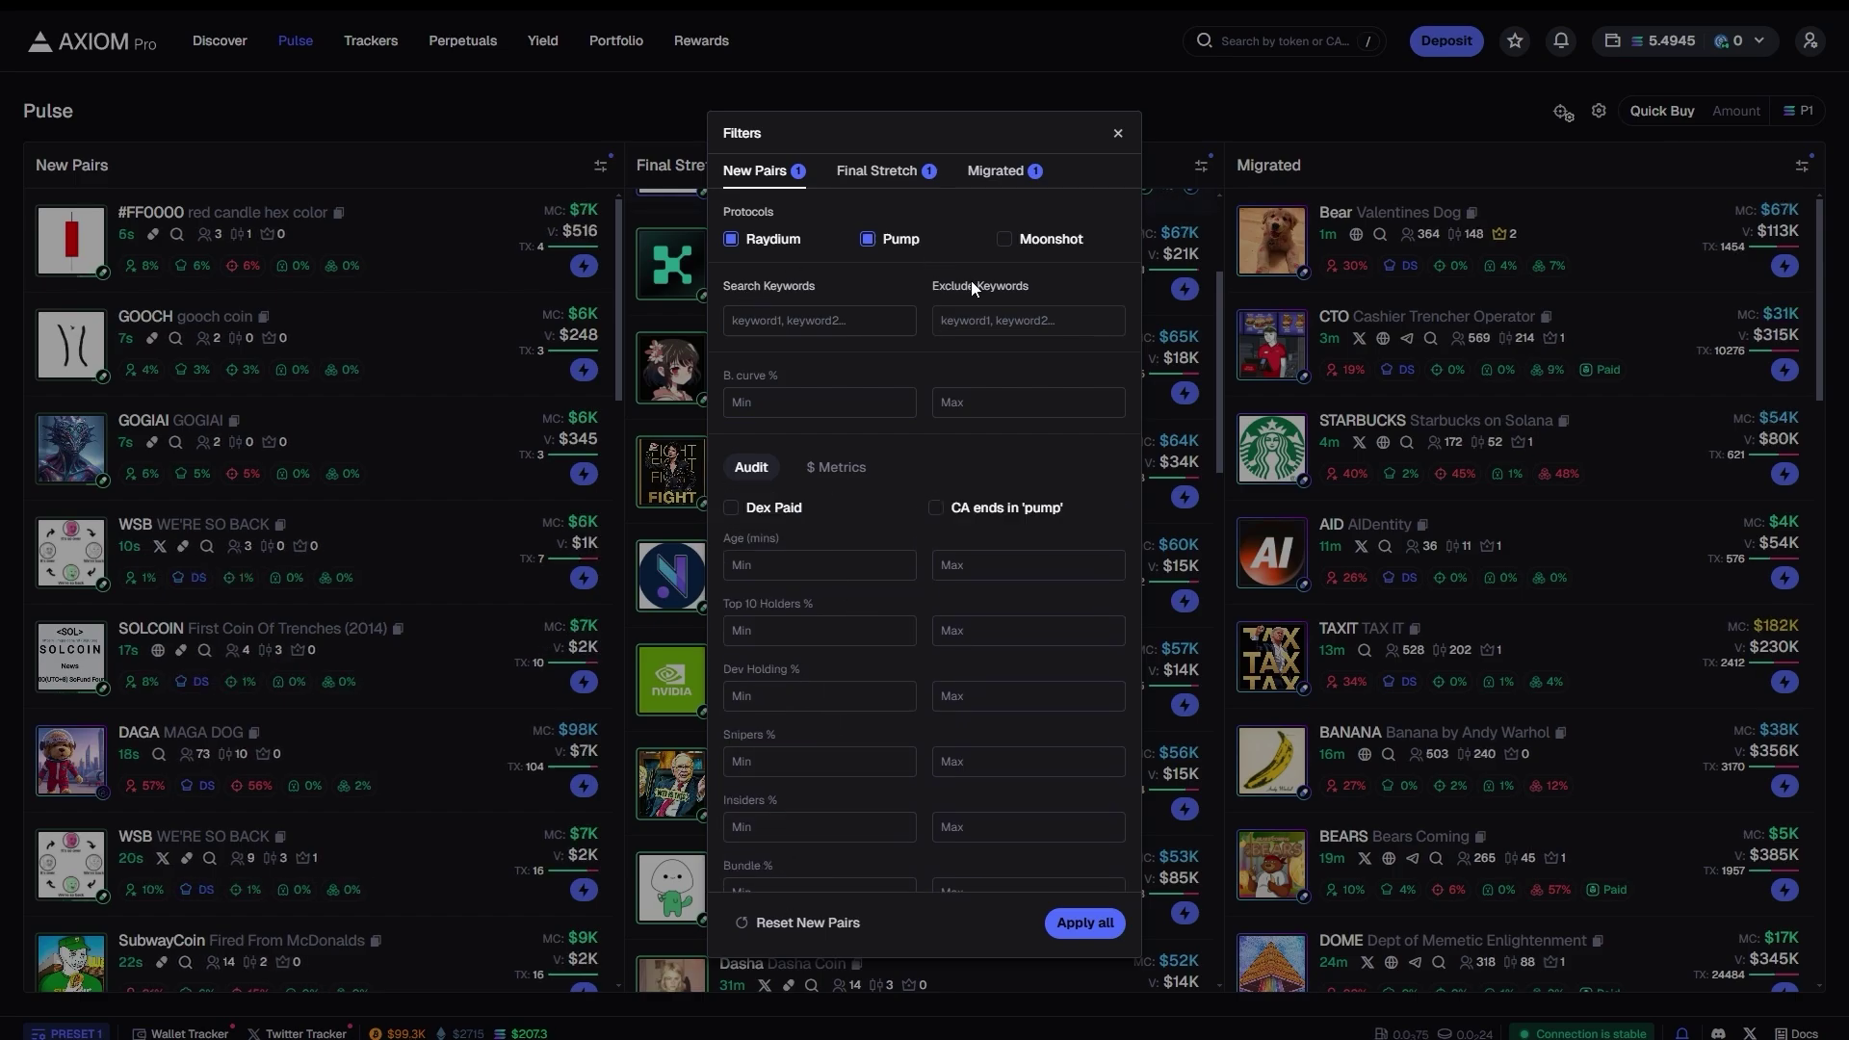
Enter 10000 as the $ Metrics Market Cap minimum, review the Audit filters, and apply all.
{"action": "left_click", "coordinate": [797, 467]}
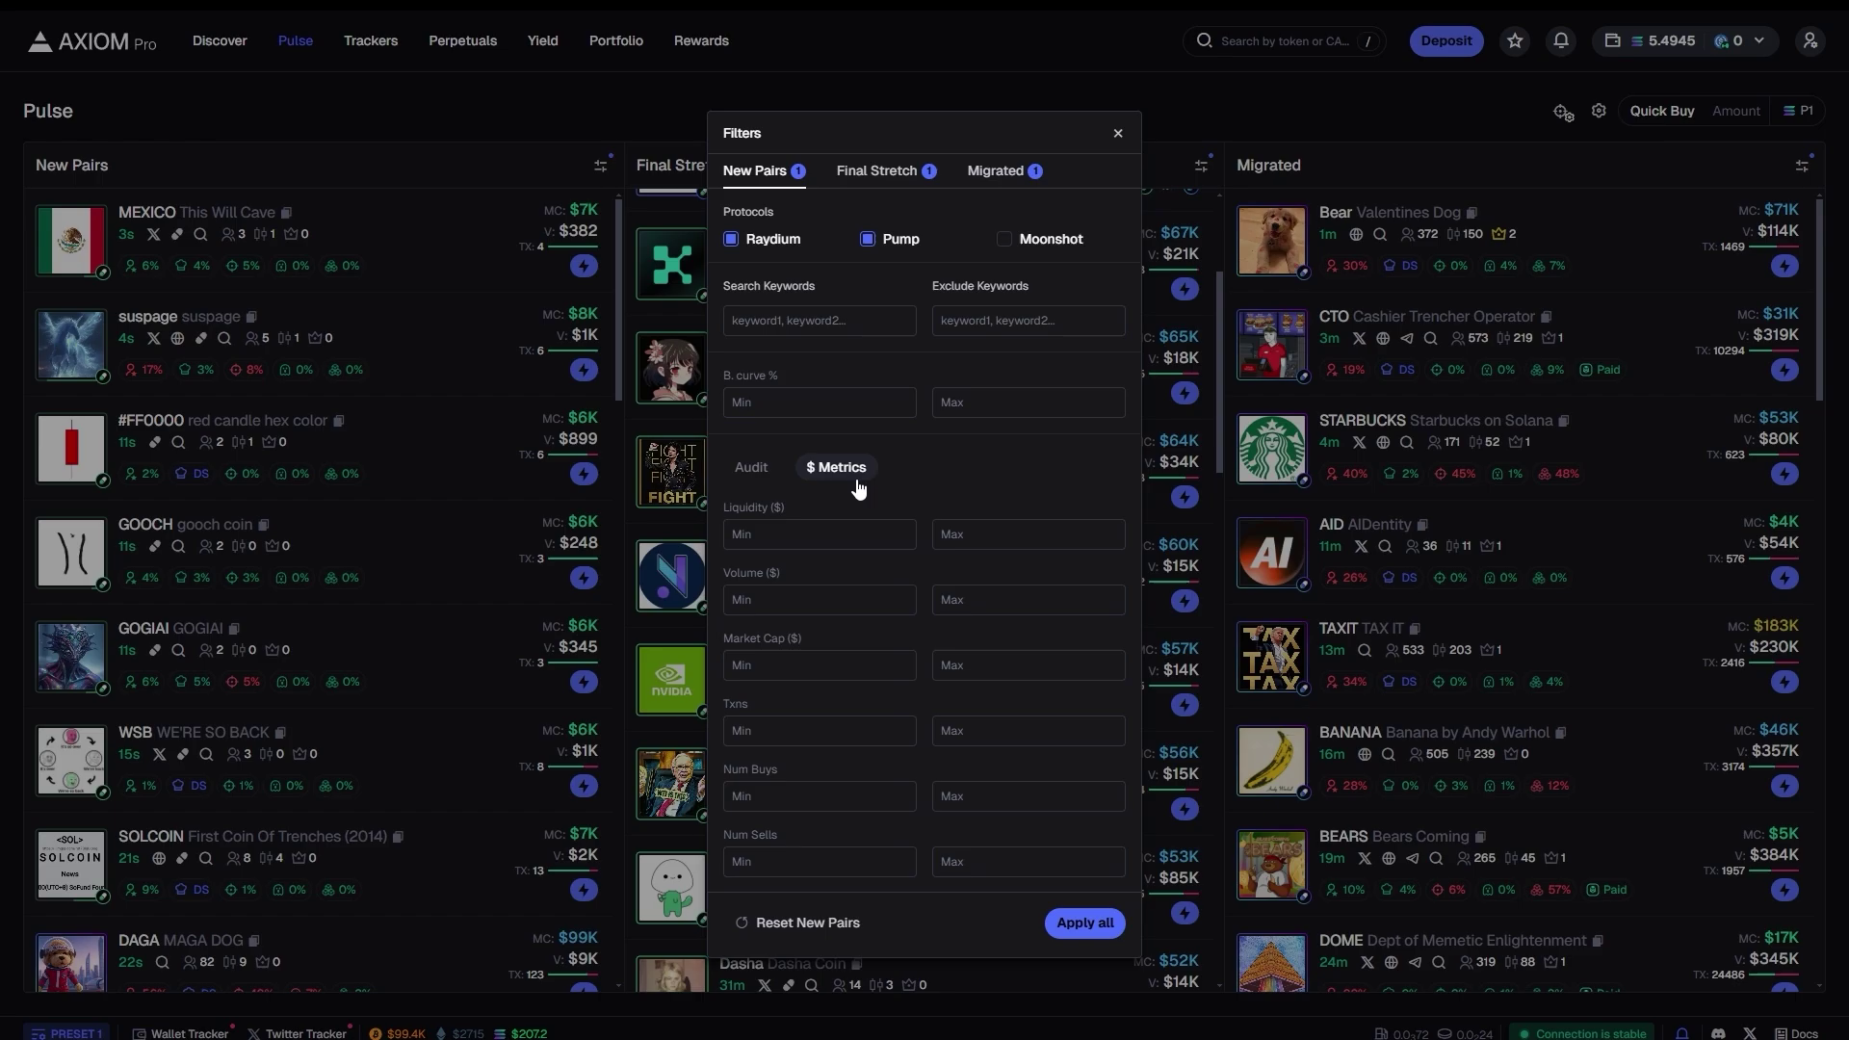
{"action": "left_click", "coordinate": [824, 682]}
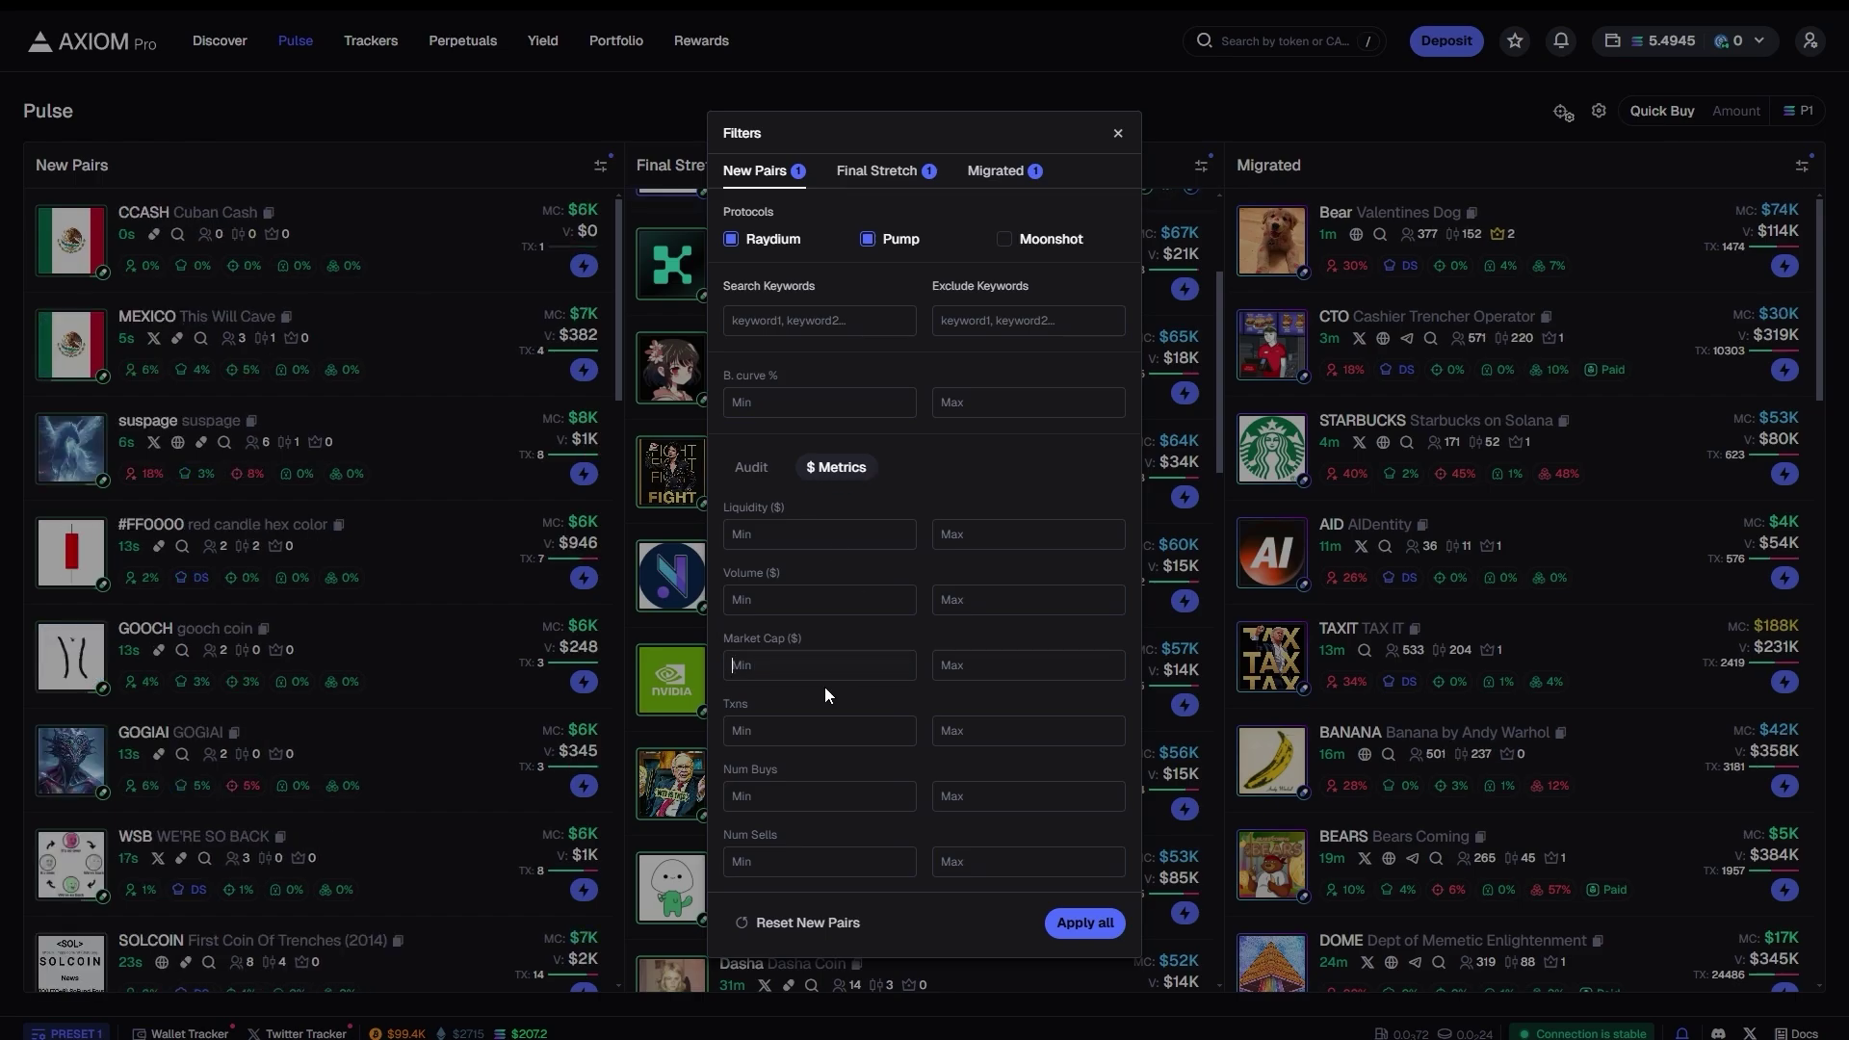
{"action": "type", "text": "10000"}
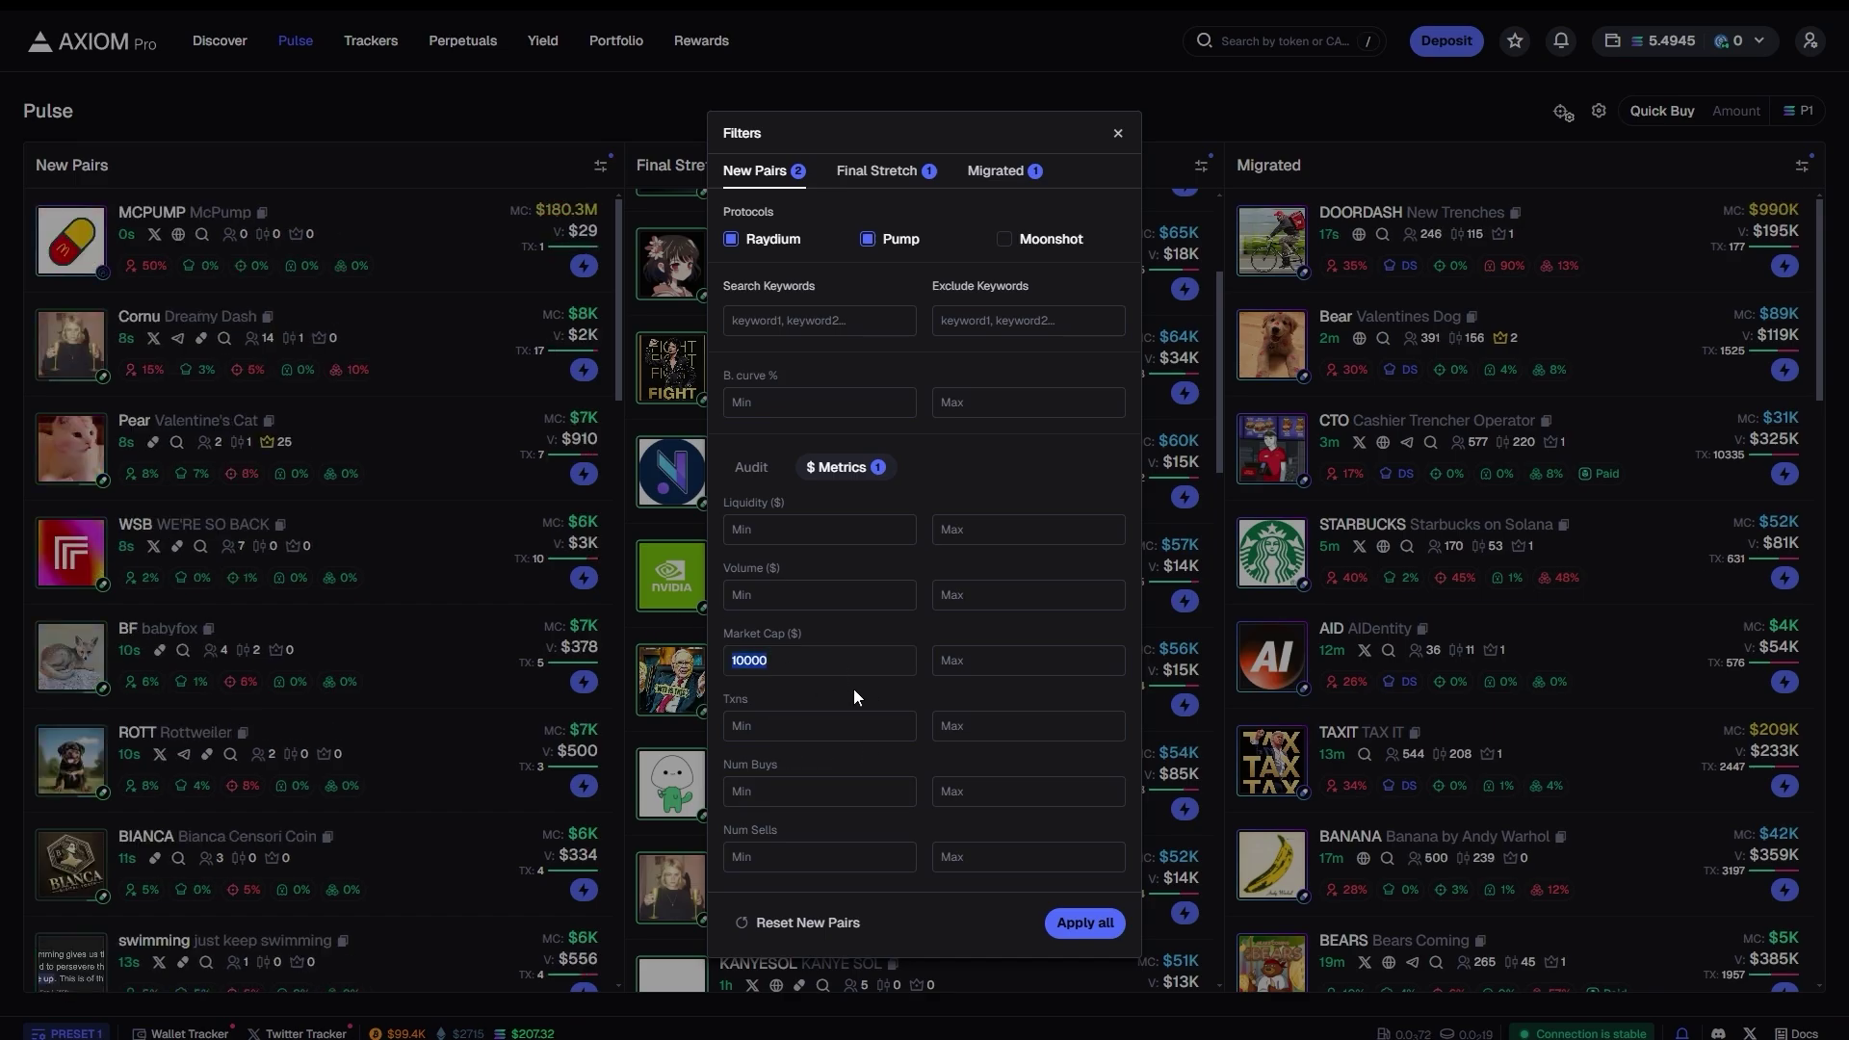
{"action": "left_click", "coordinate": [751, 467]}
{"action": "scroll", "coordinate": [1007, 702], "scroll_direction": "down", "scroll_amount": 2}
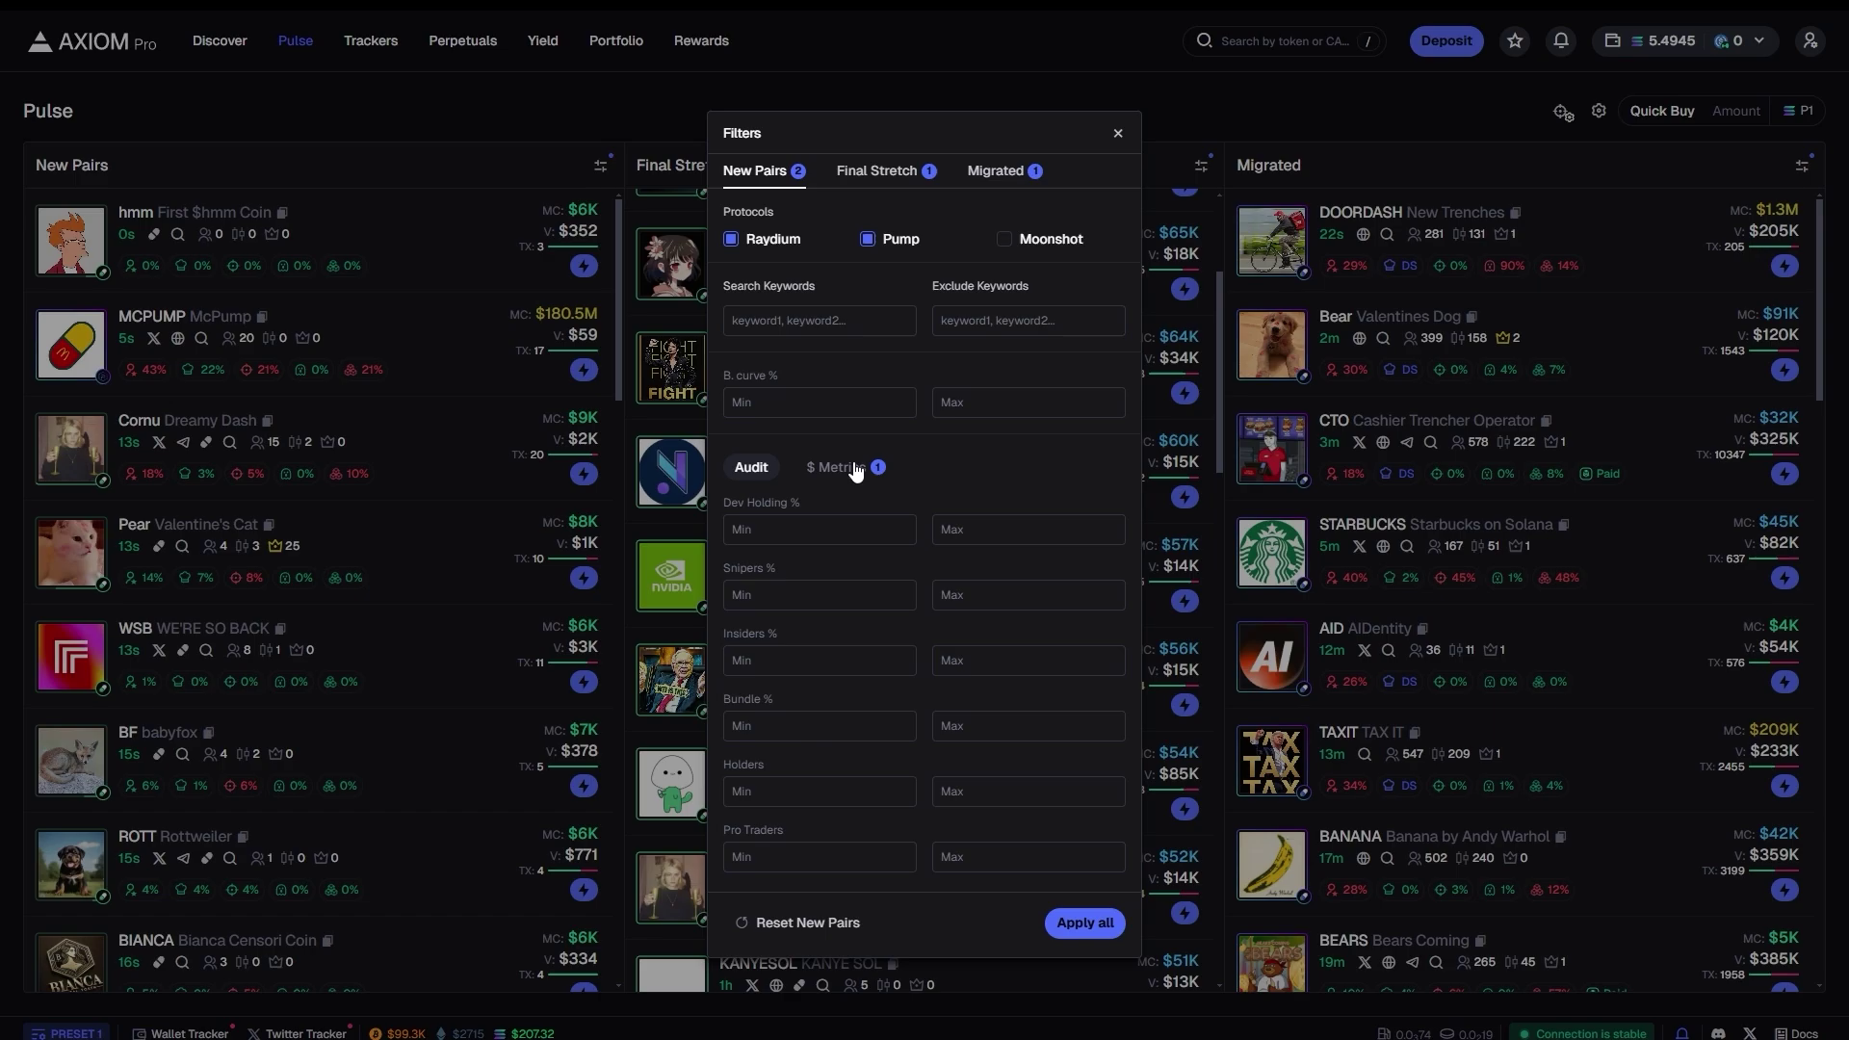
{"action": "left_click", "coordinate": [1006, 723]}
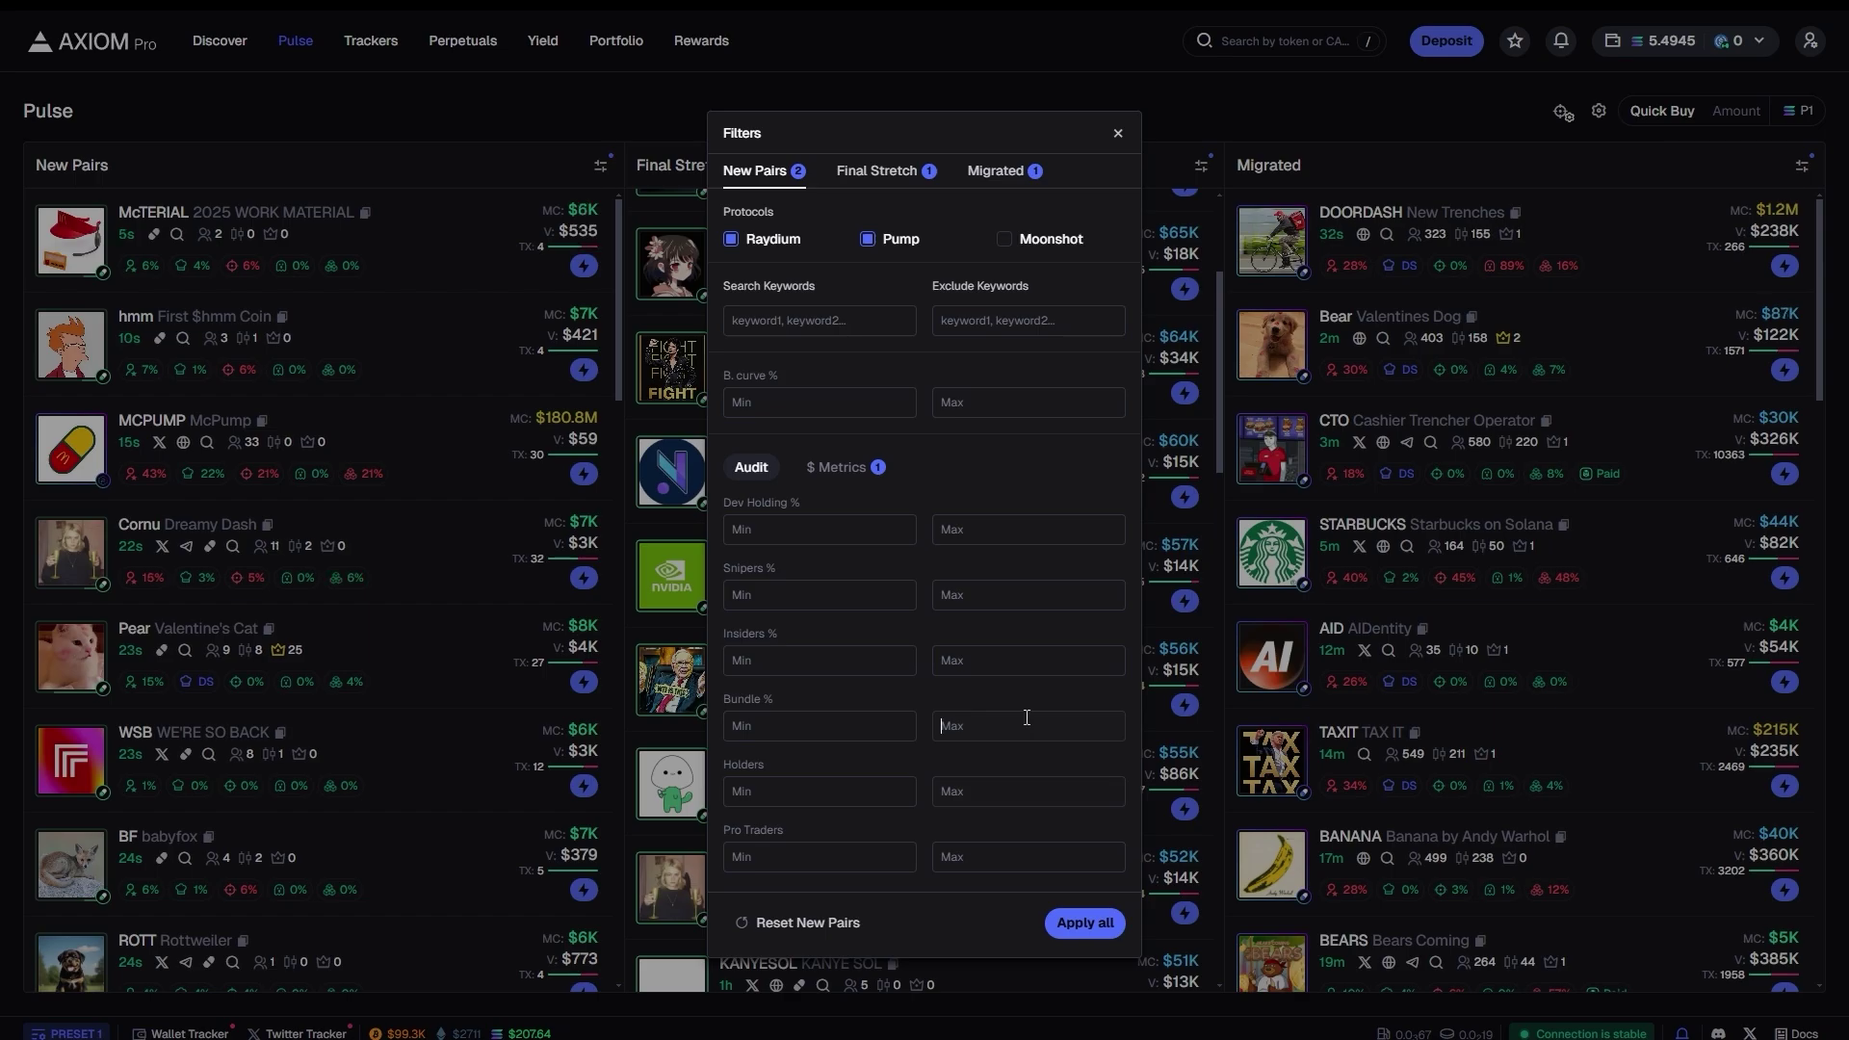
{"action": "left_click", "coordinate": [852, 468]}
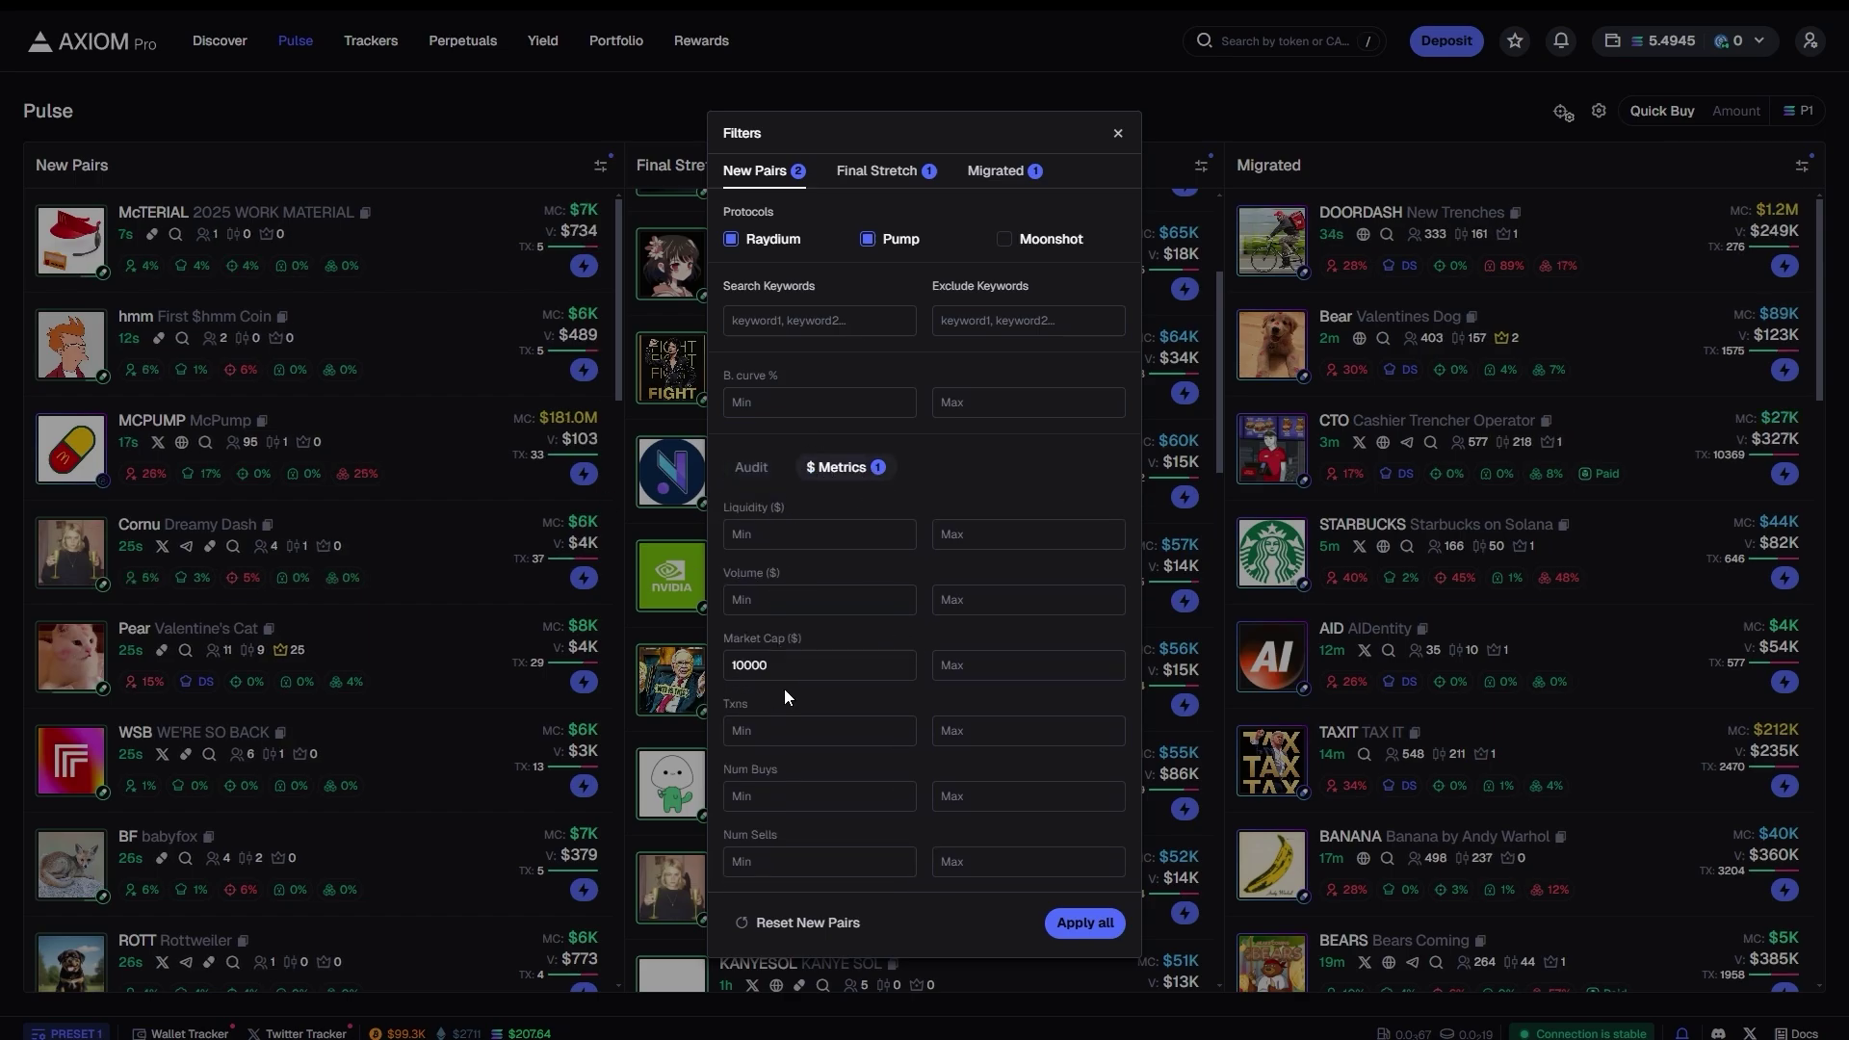
{"action": "left_click", "coordinate": [1089, 927]}
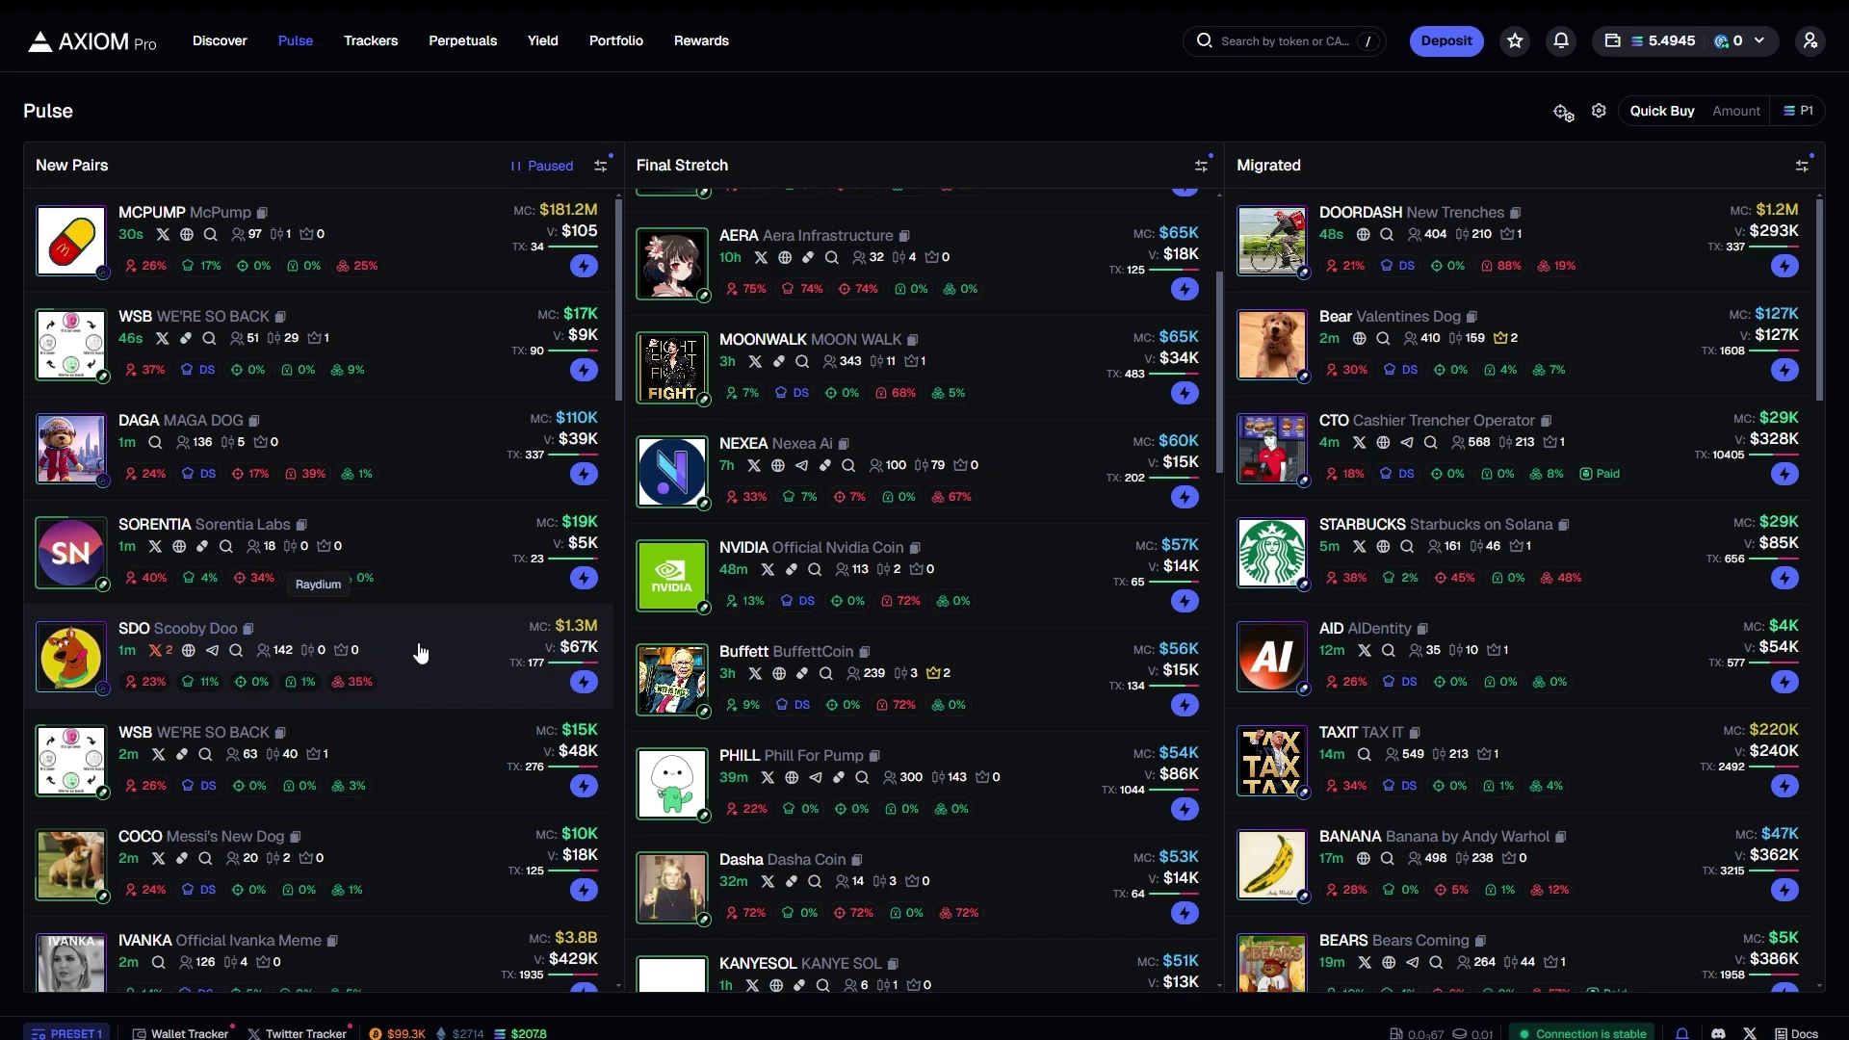
{"action": "left_click", "coordinate": [525, 650]}
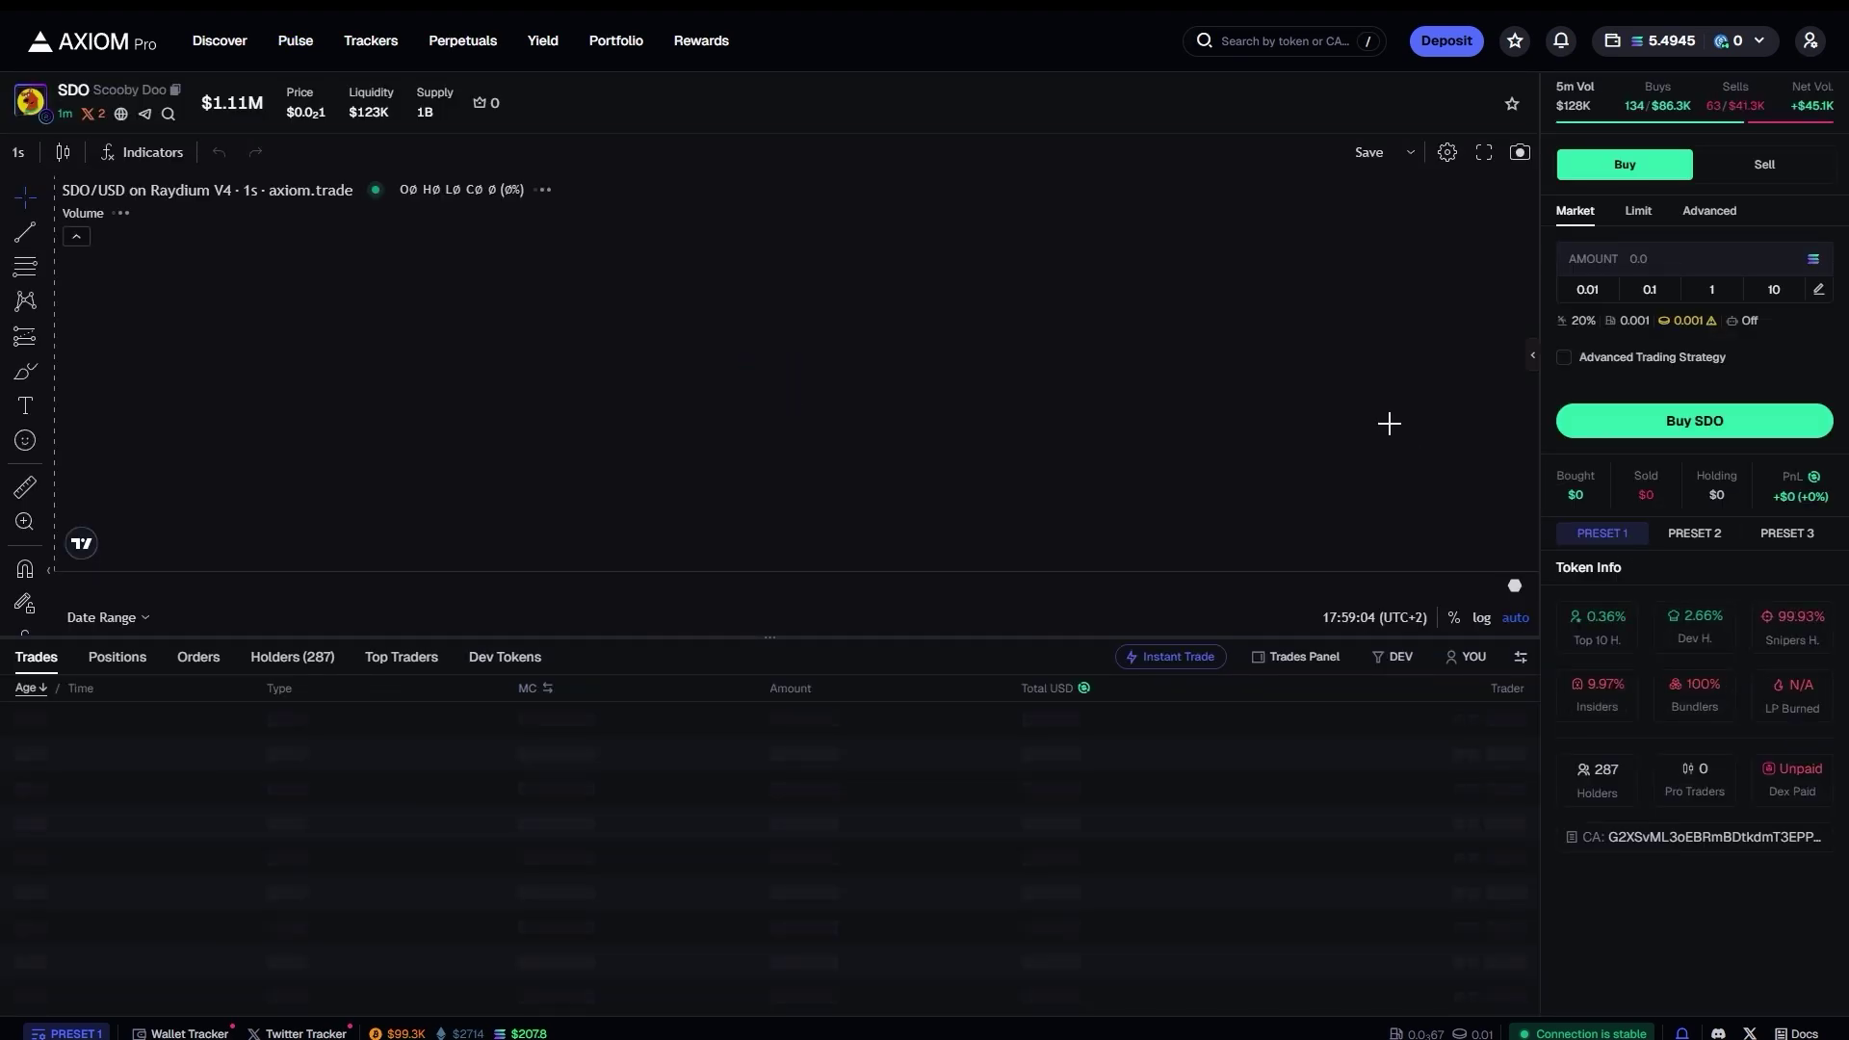
{"action": "key", "text": "alt+Left"}
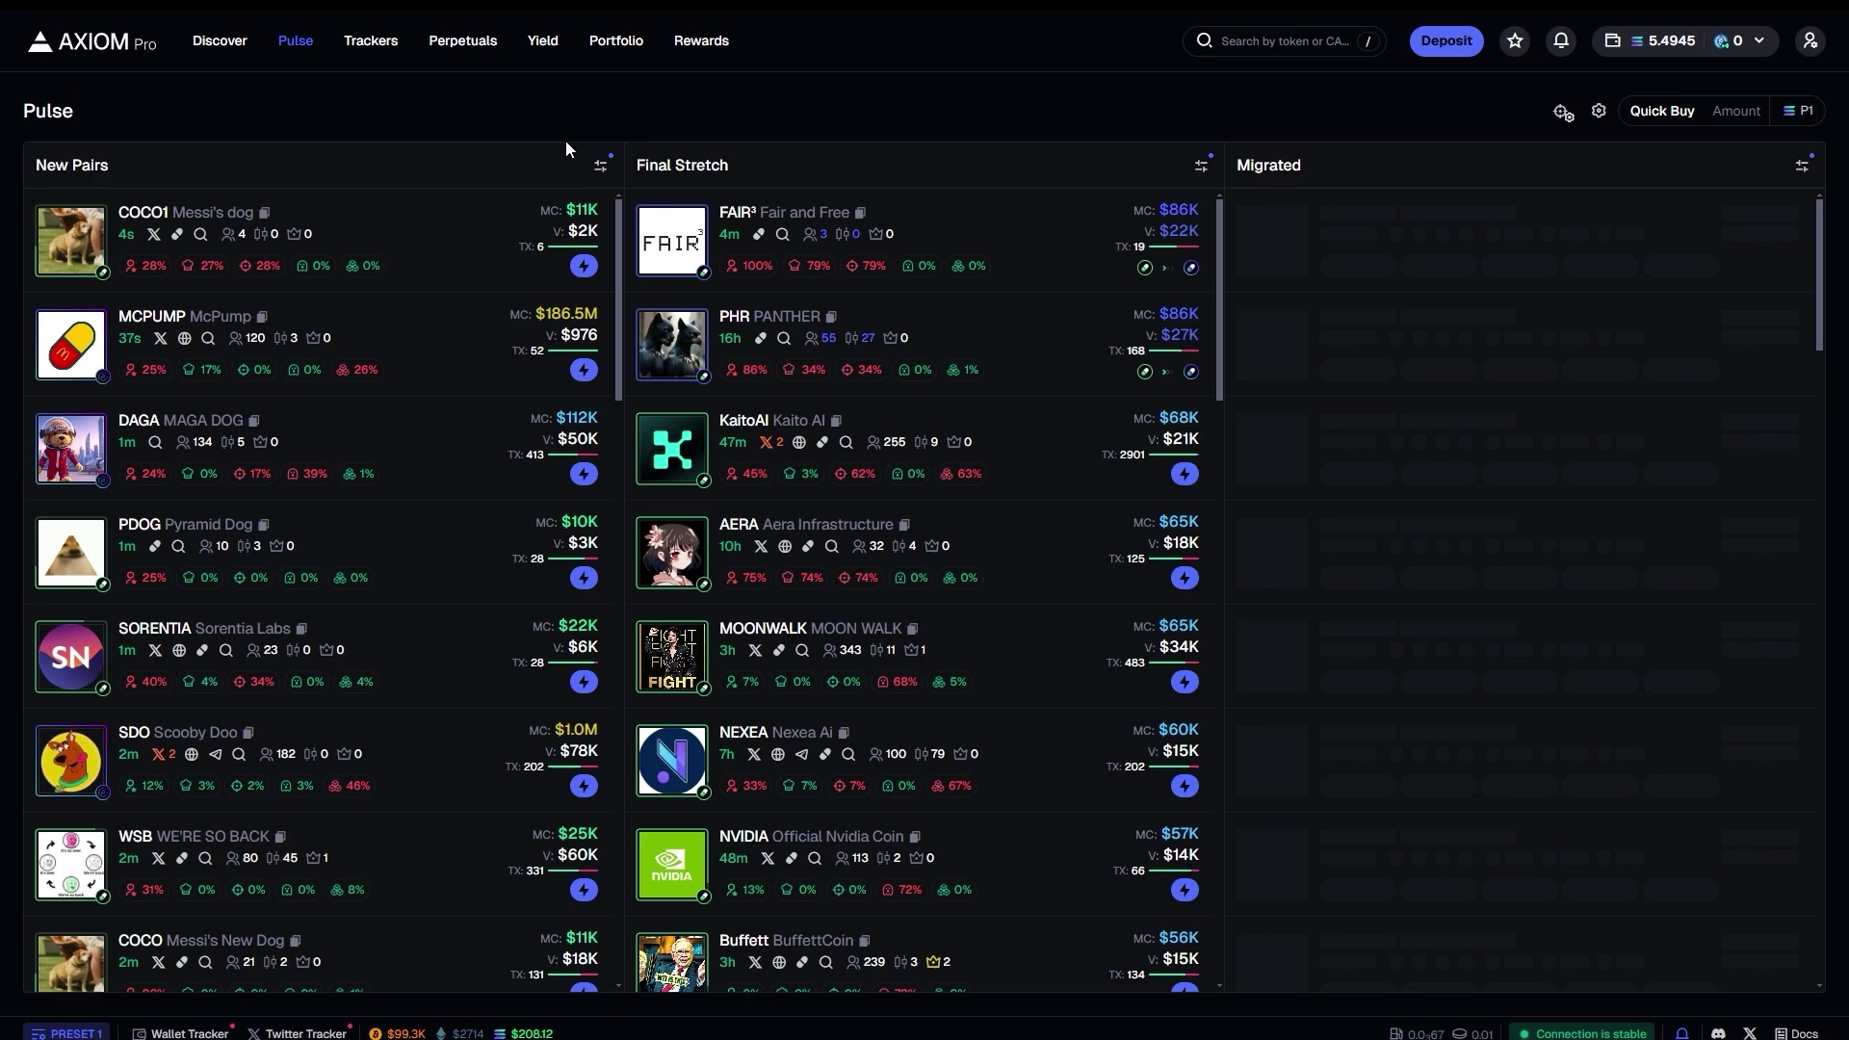
Untick Raydium in the New Pairs protocols, glance at Final Stretch and Migrated, and apply all.
{"action": "left_click", "coordinate": [600, 166]}
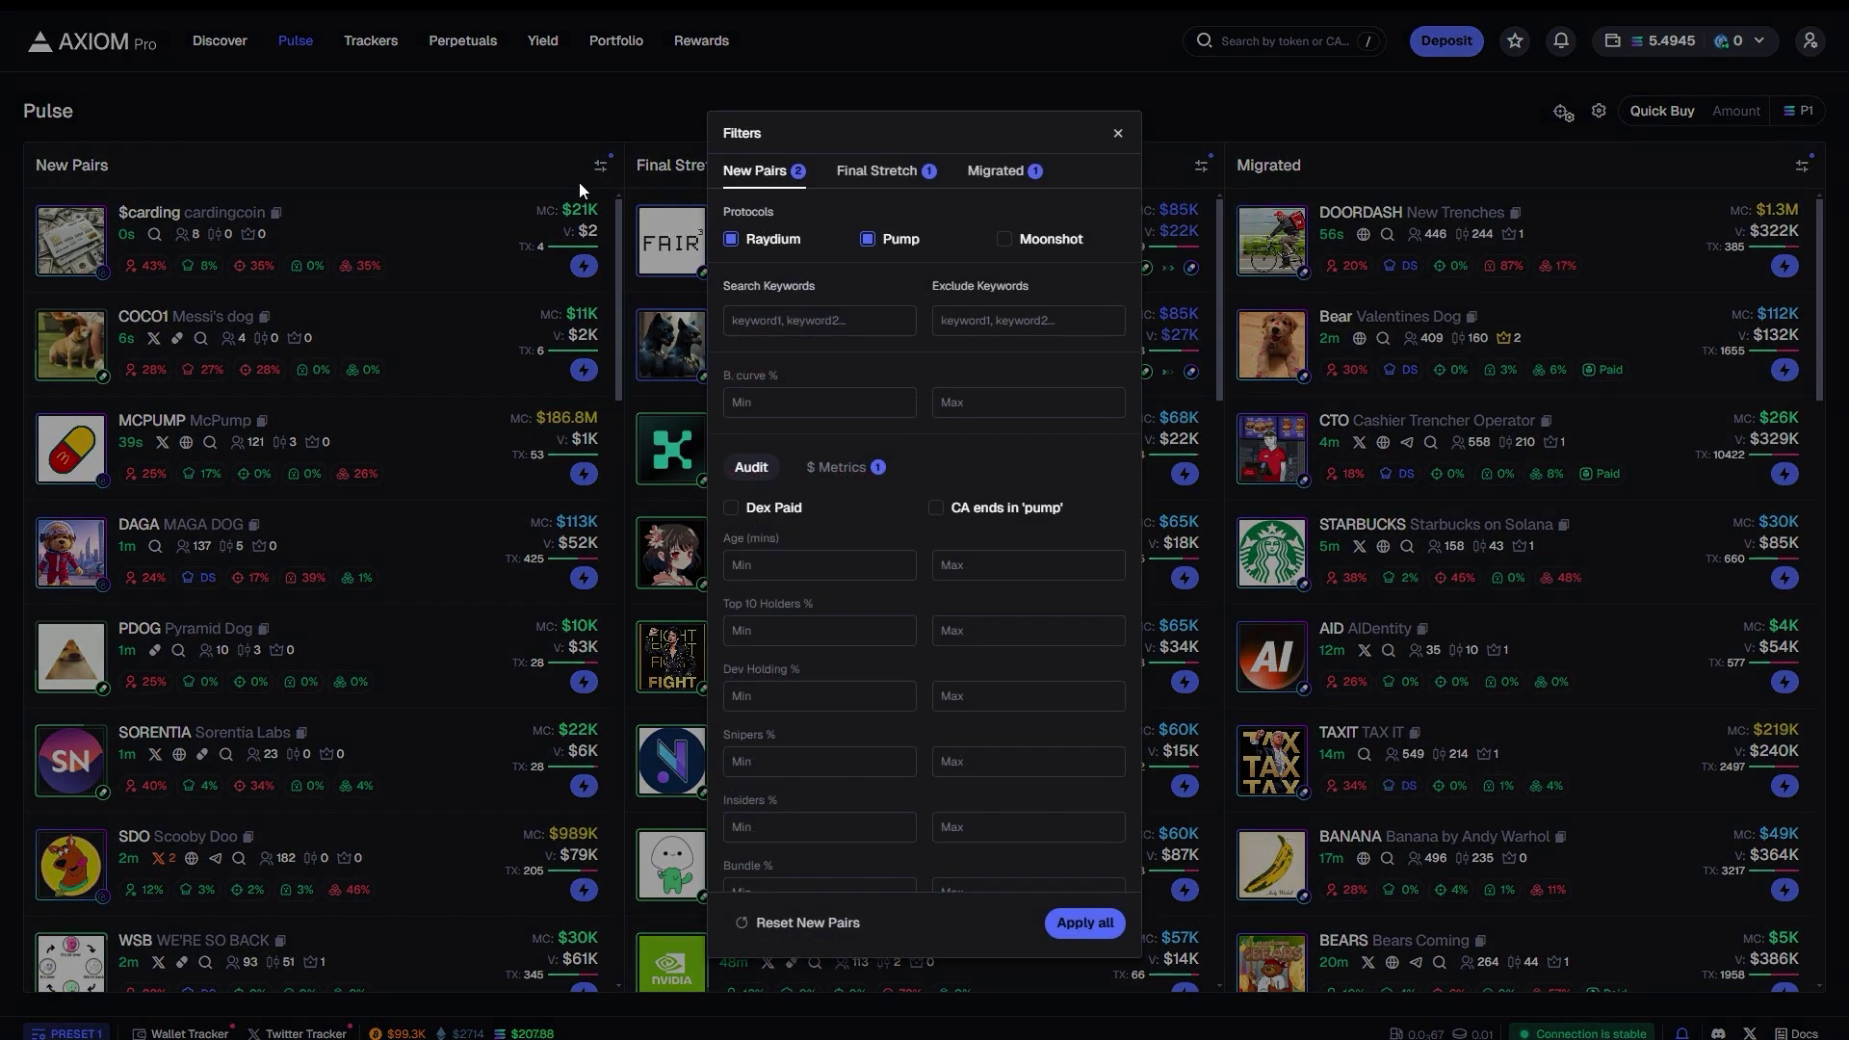
{"action": "left_click", "coordinate": [733, 240]}
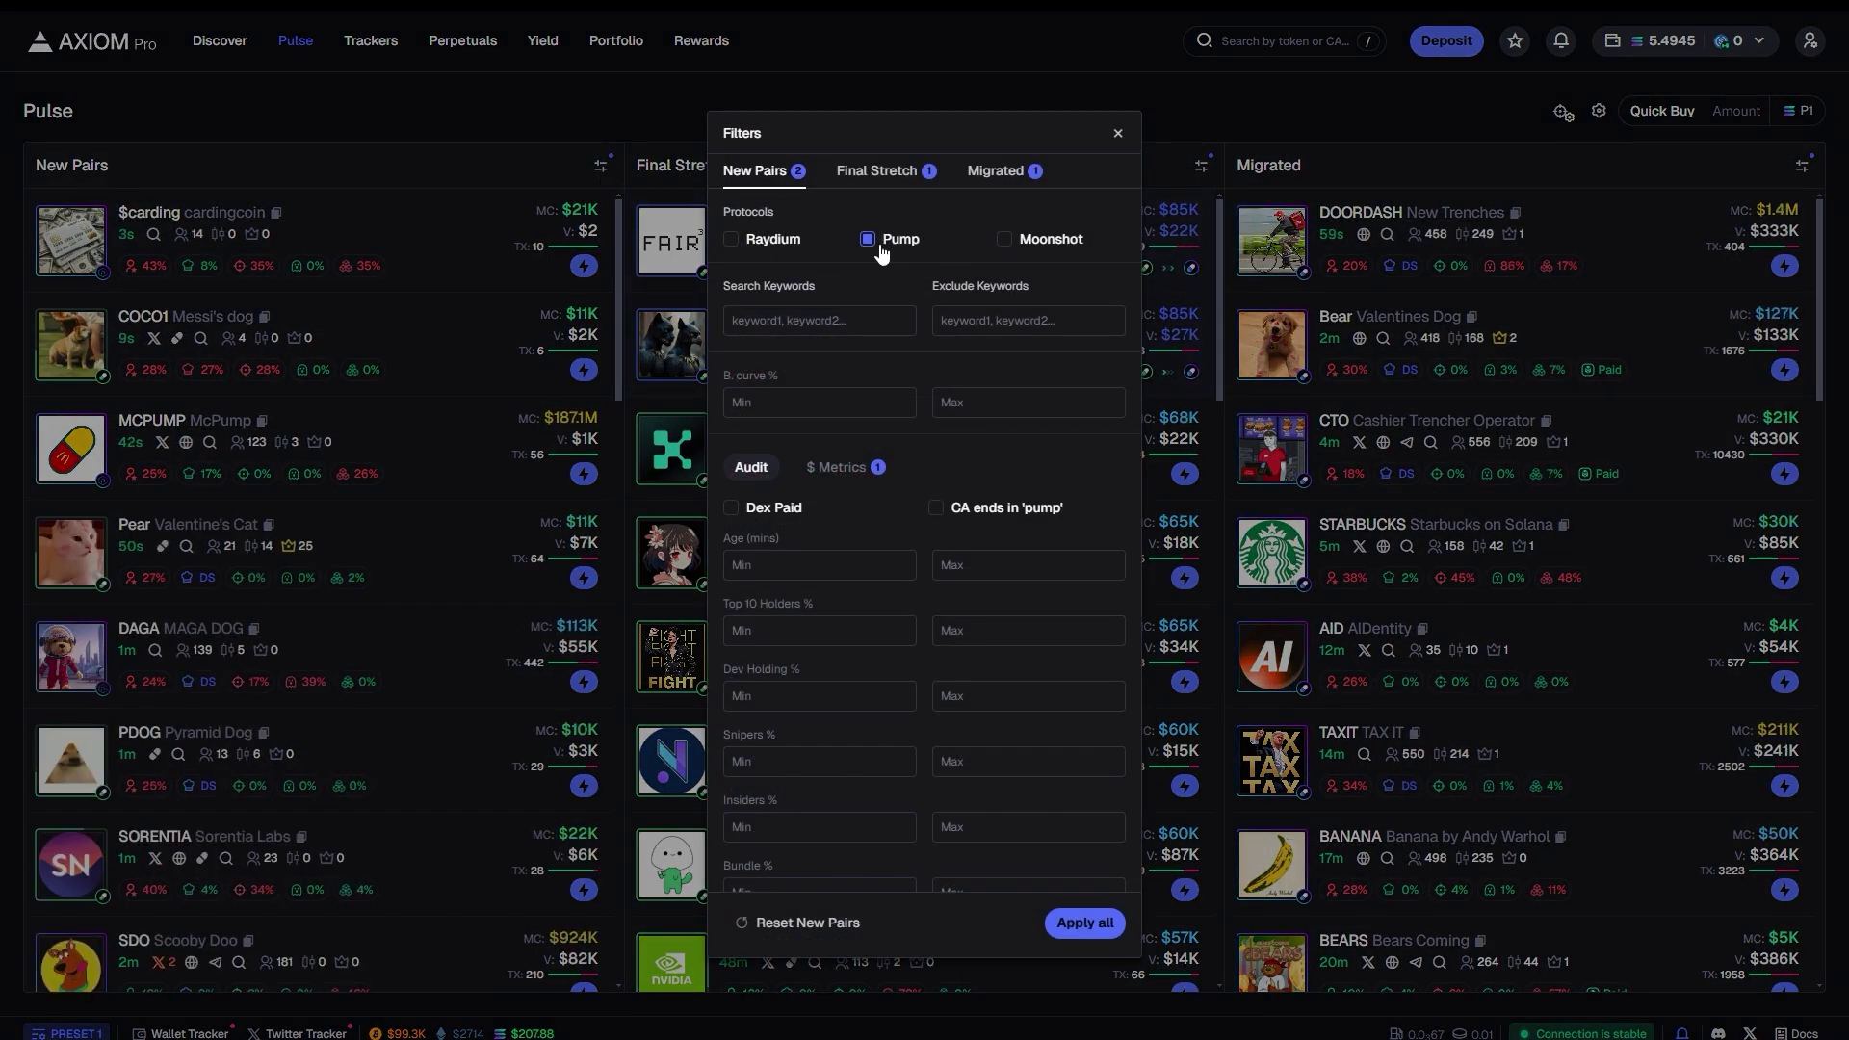
{"action": "left_click", "coordinate": [905, 171]}
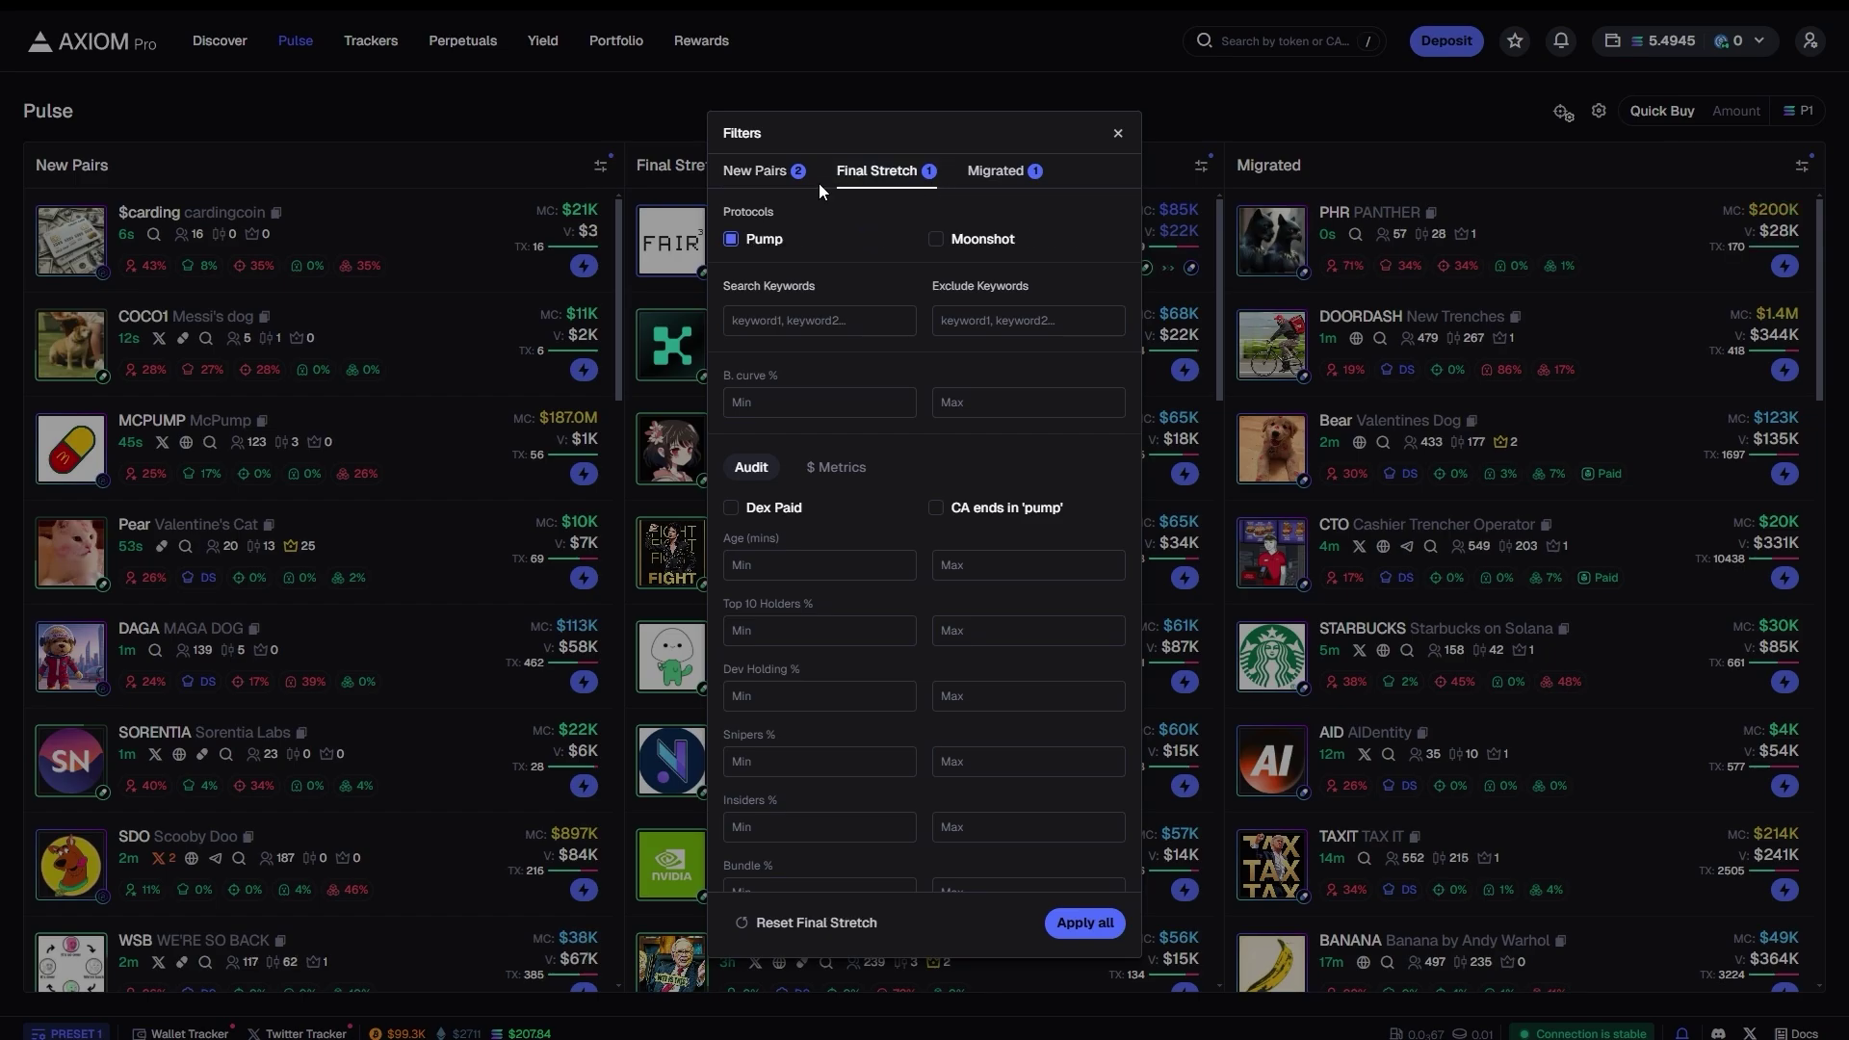
{"action": "left_click", "coordinate": [992, 172]}
{"action": "left_click", "coordinate": [761, 172]}
{"action": "left_click", "coordinate": [1085, 923]}
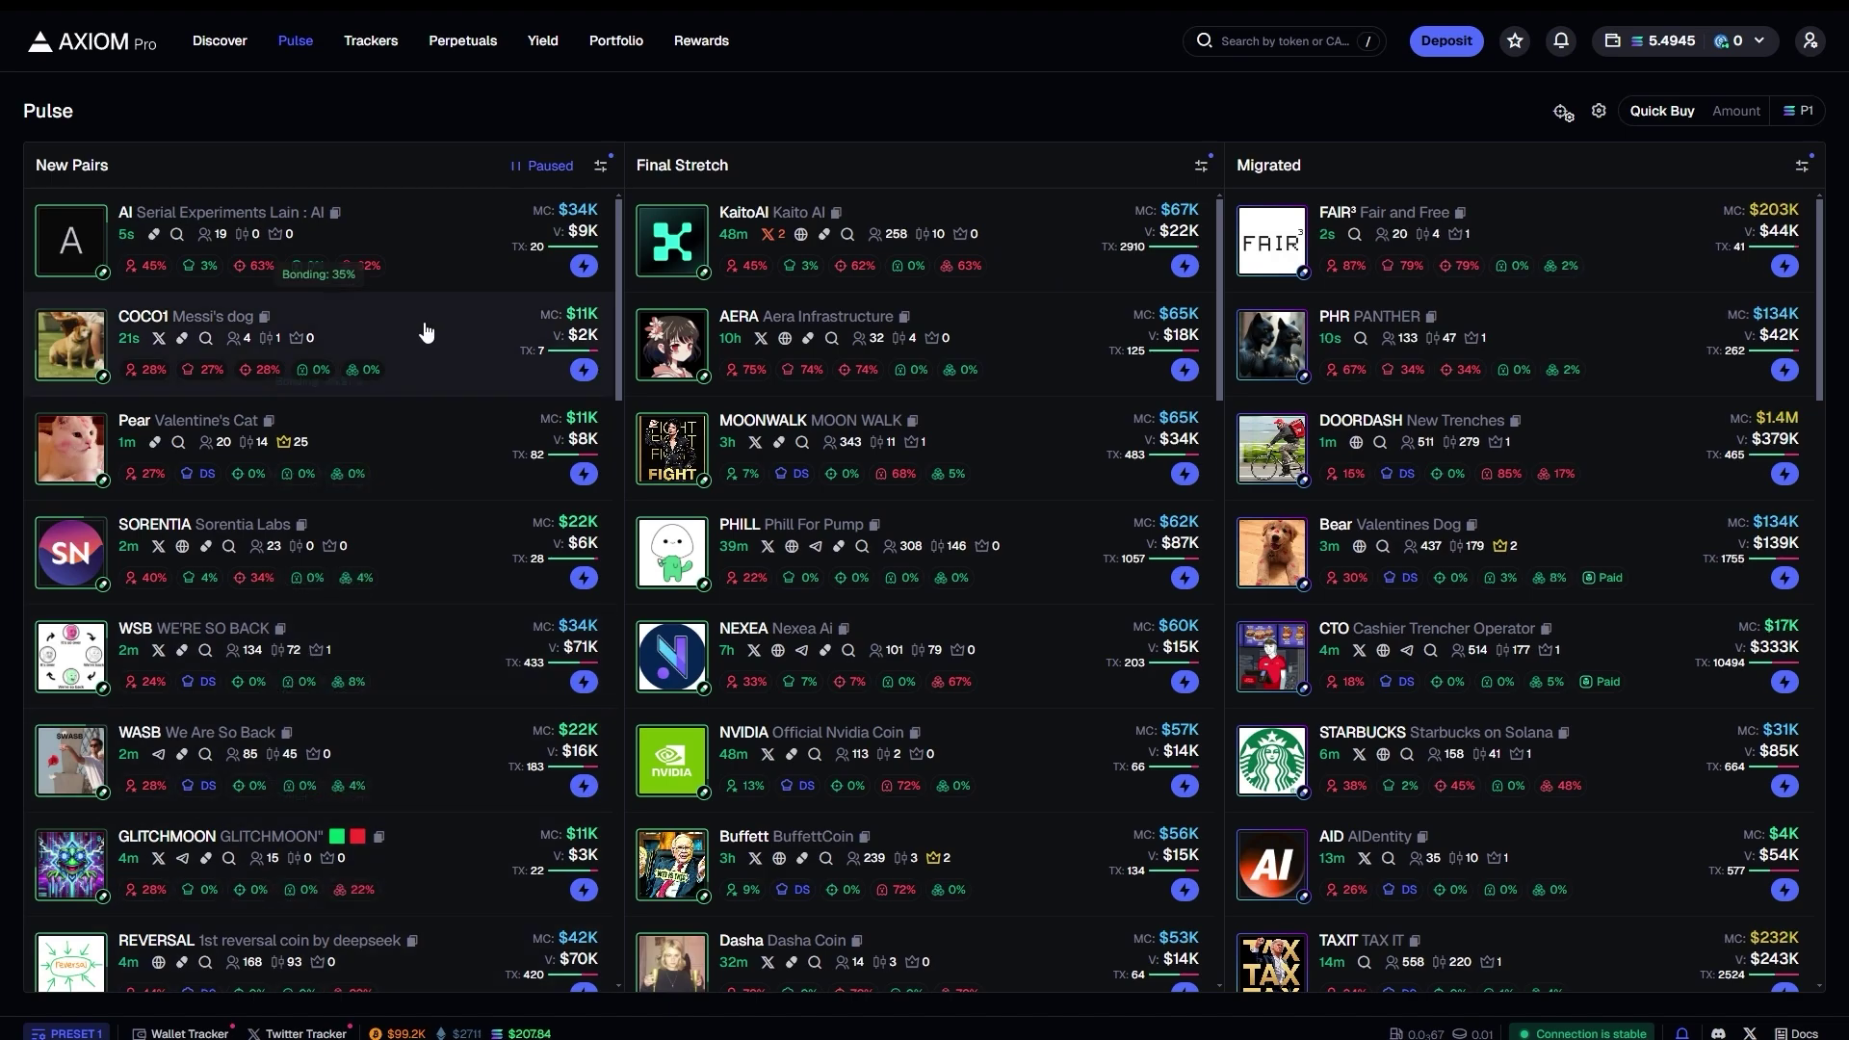
Open the AI (Serial Experiments Lain) token page, go back, and briefly view the New Pairs filters.
{"action": "left_click", "coordinate": [358, 253]}
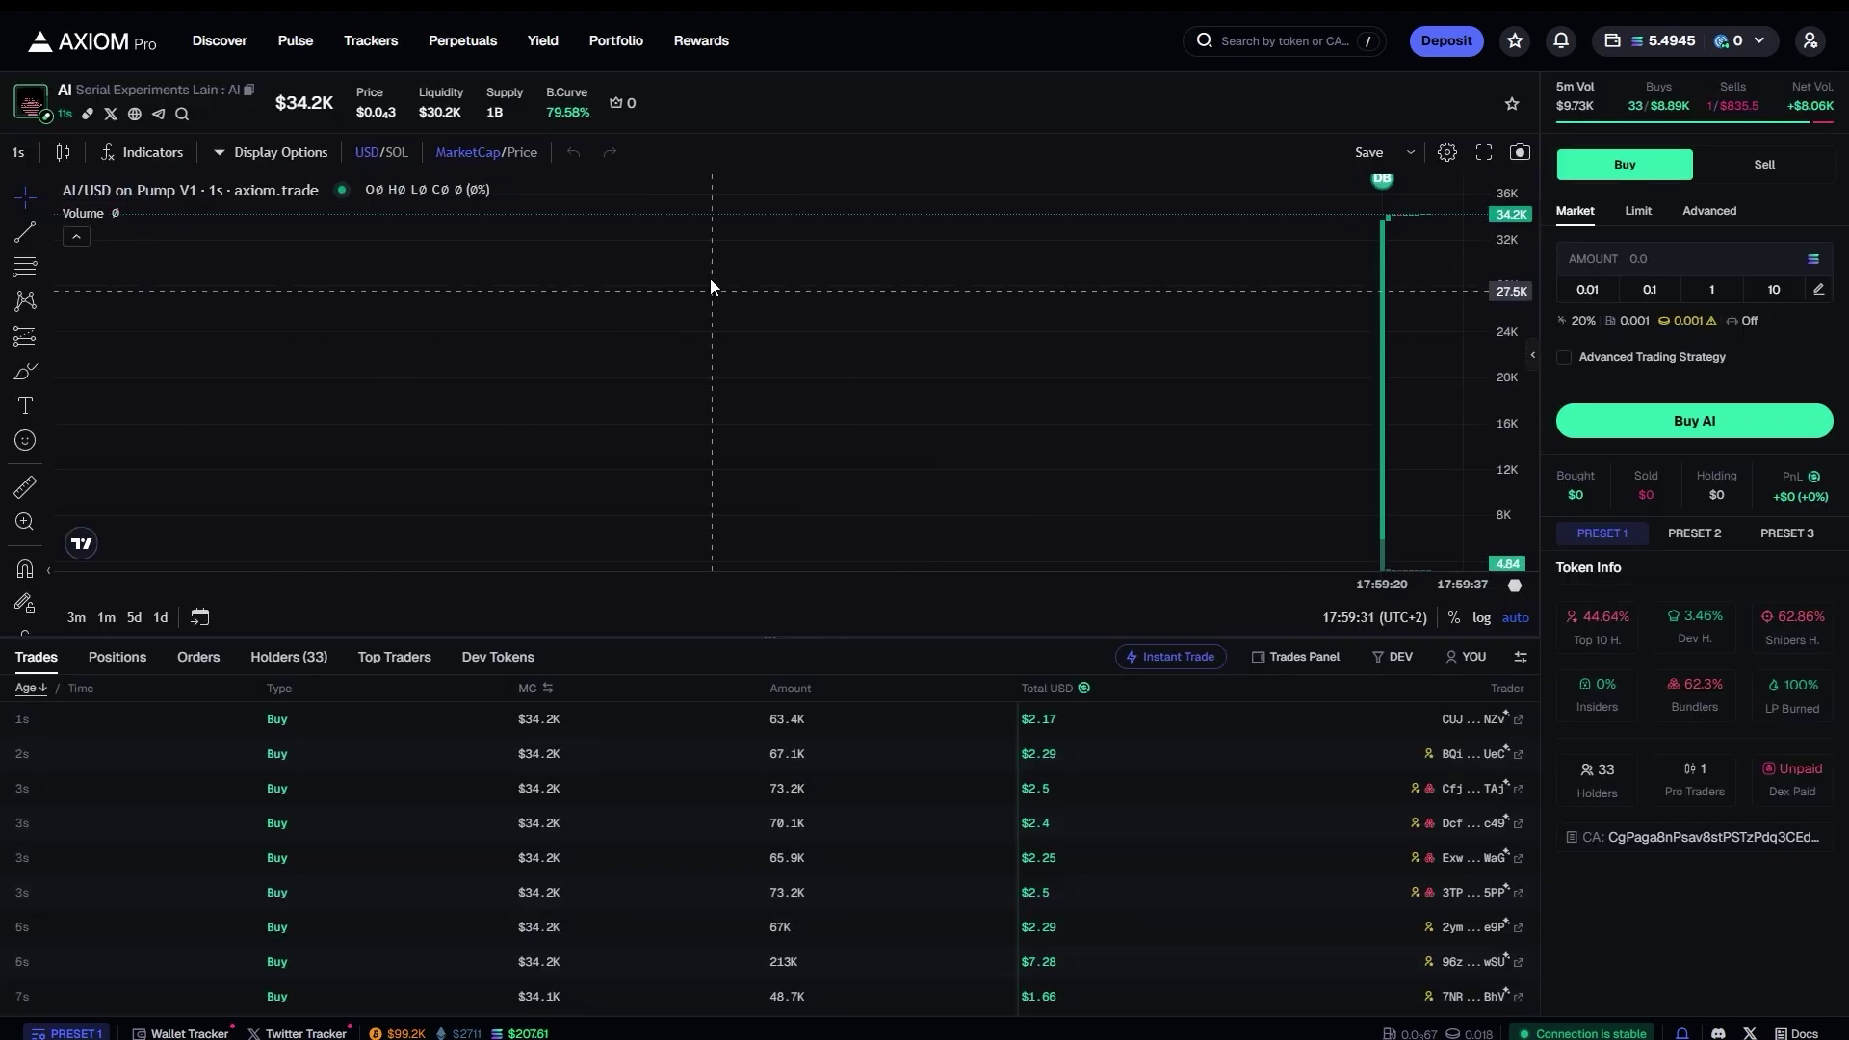
{"action": "key", "text": "alt+Left"}
{"action": "left_click", "coordinate": [598, 167]}
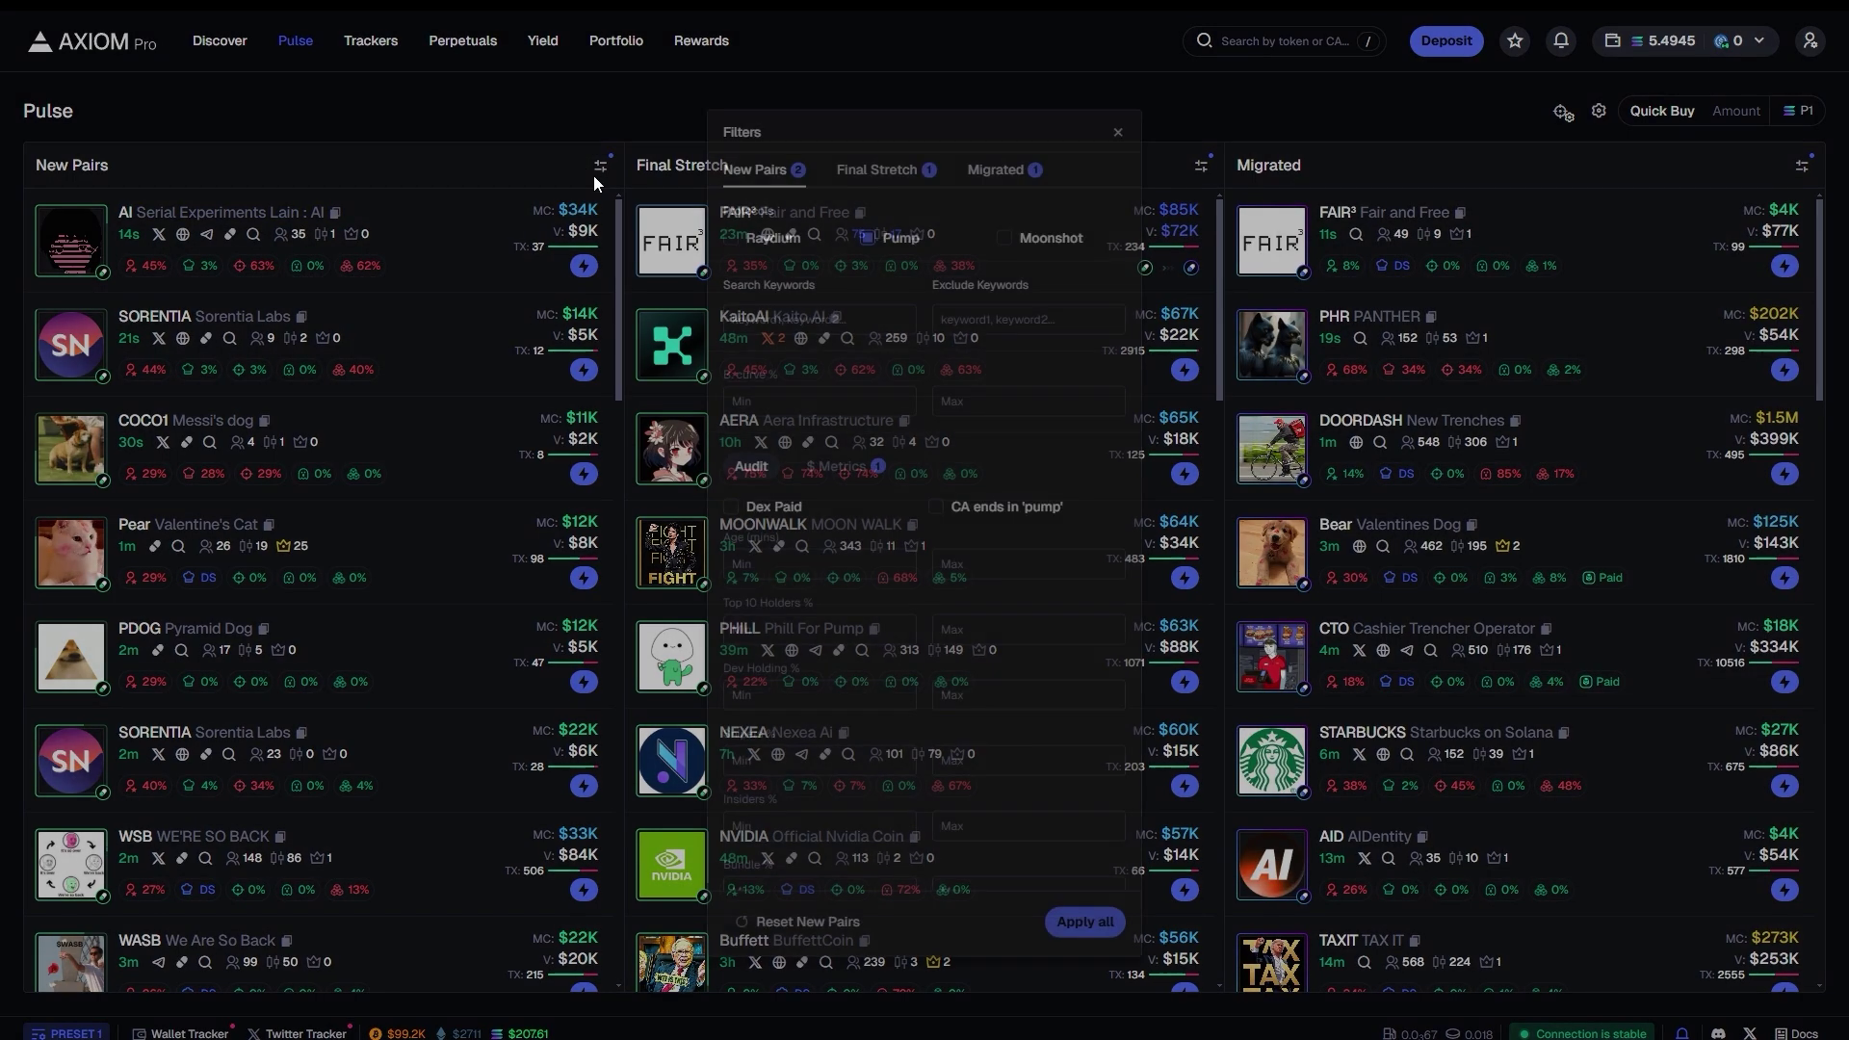
{"action": "left_click", "coordinate": [357, 674]}
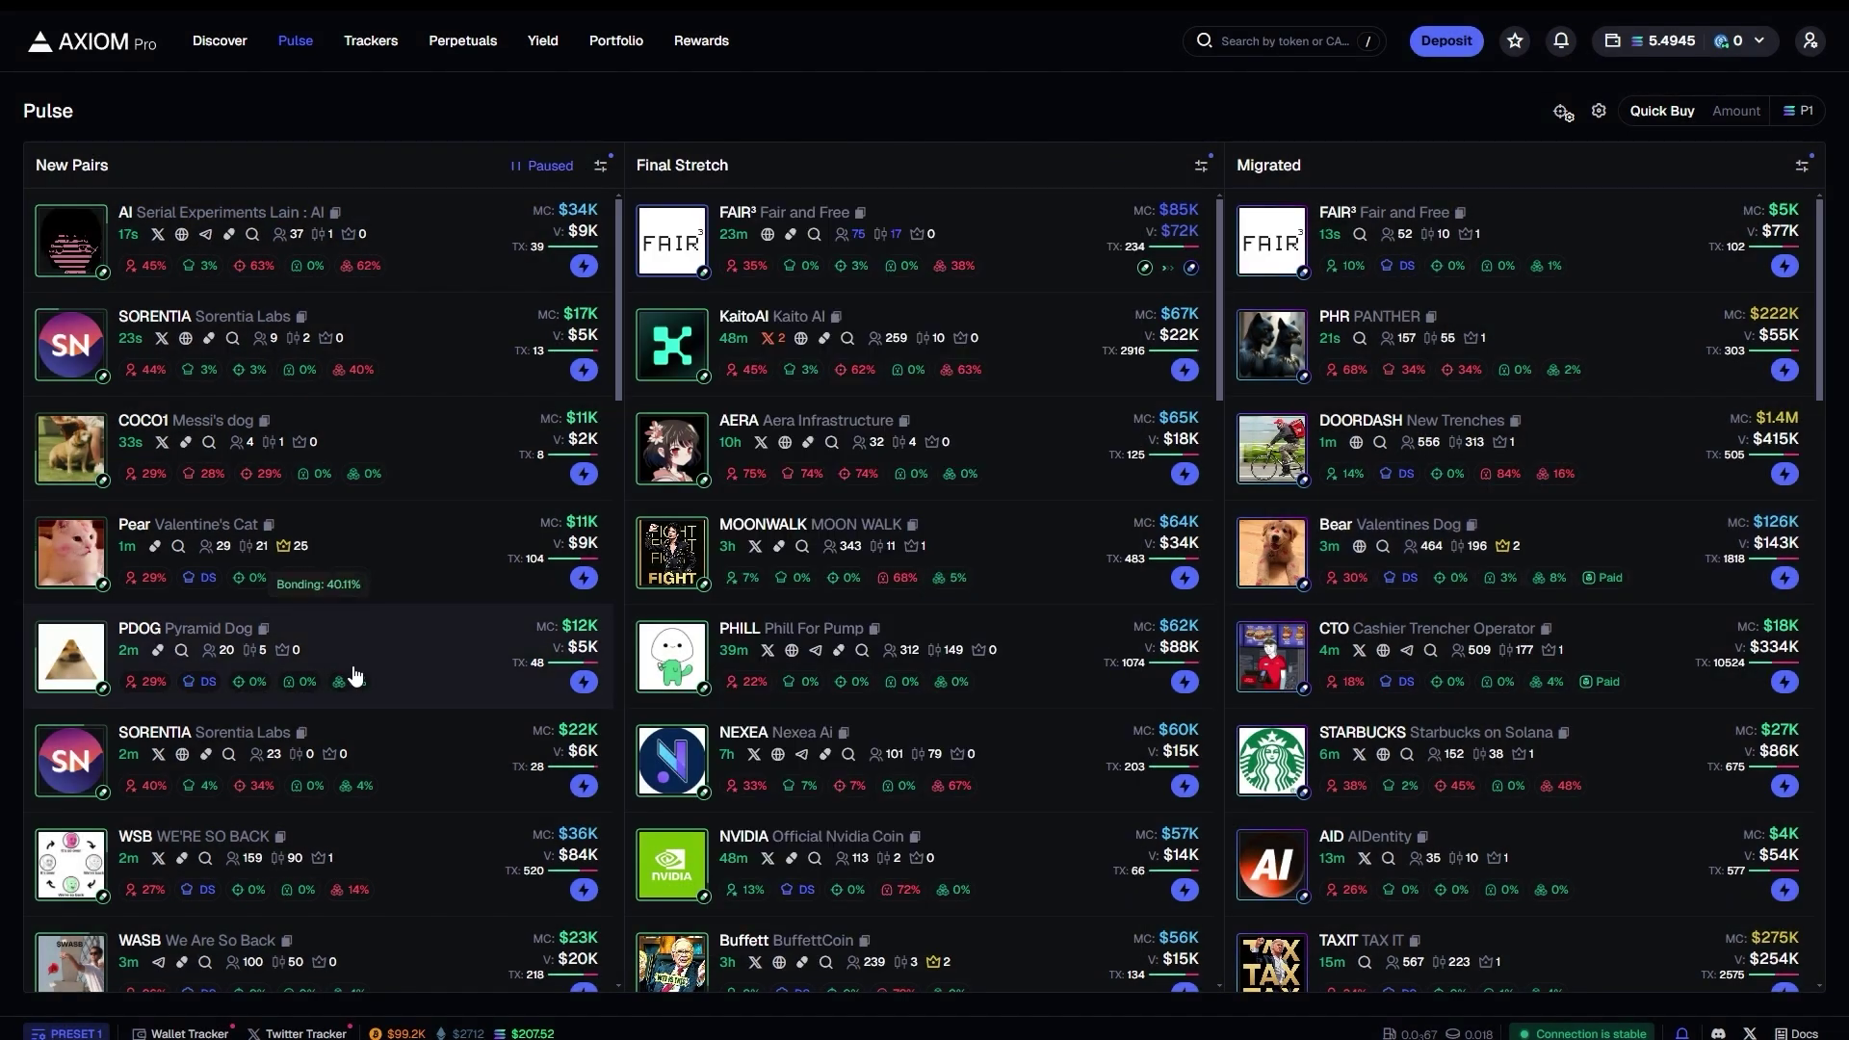
Open the REVERSAL token page and scroll through its holders list.
{"action": "scroll", "coordinate": [347, 693], "scroll_direction": "down", "scroll_amount": 3}
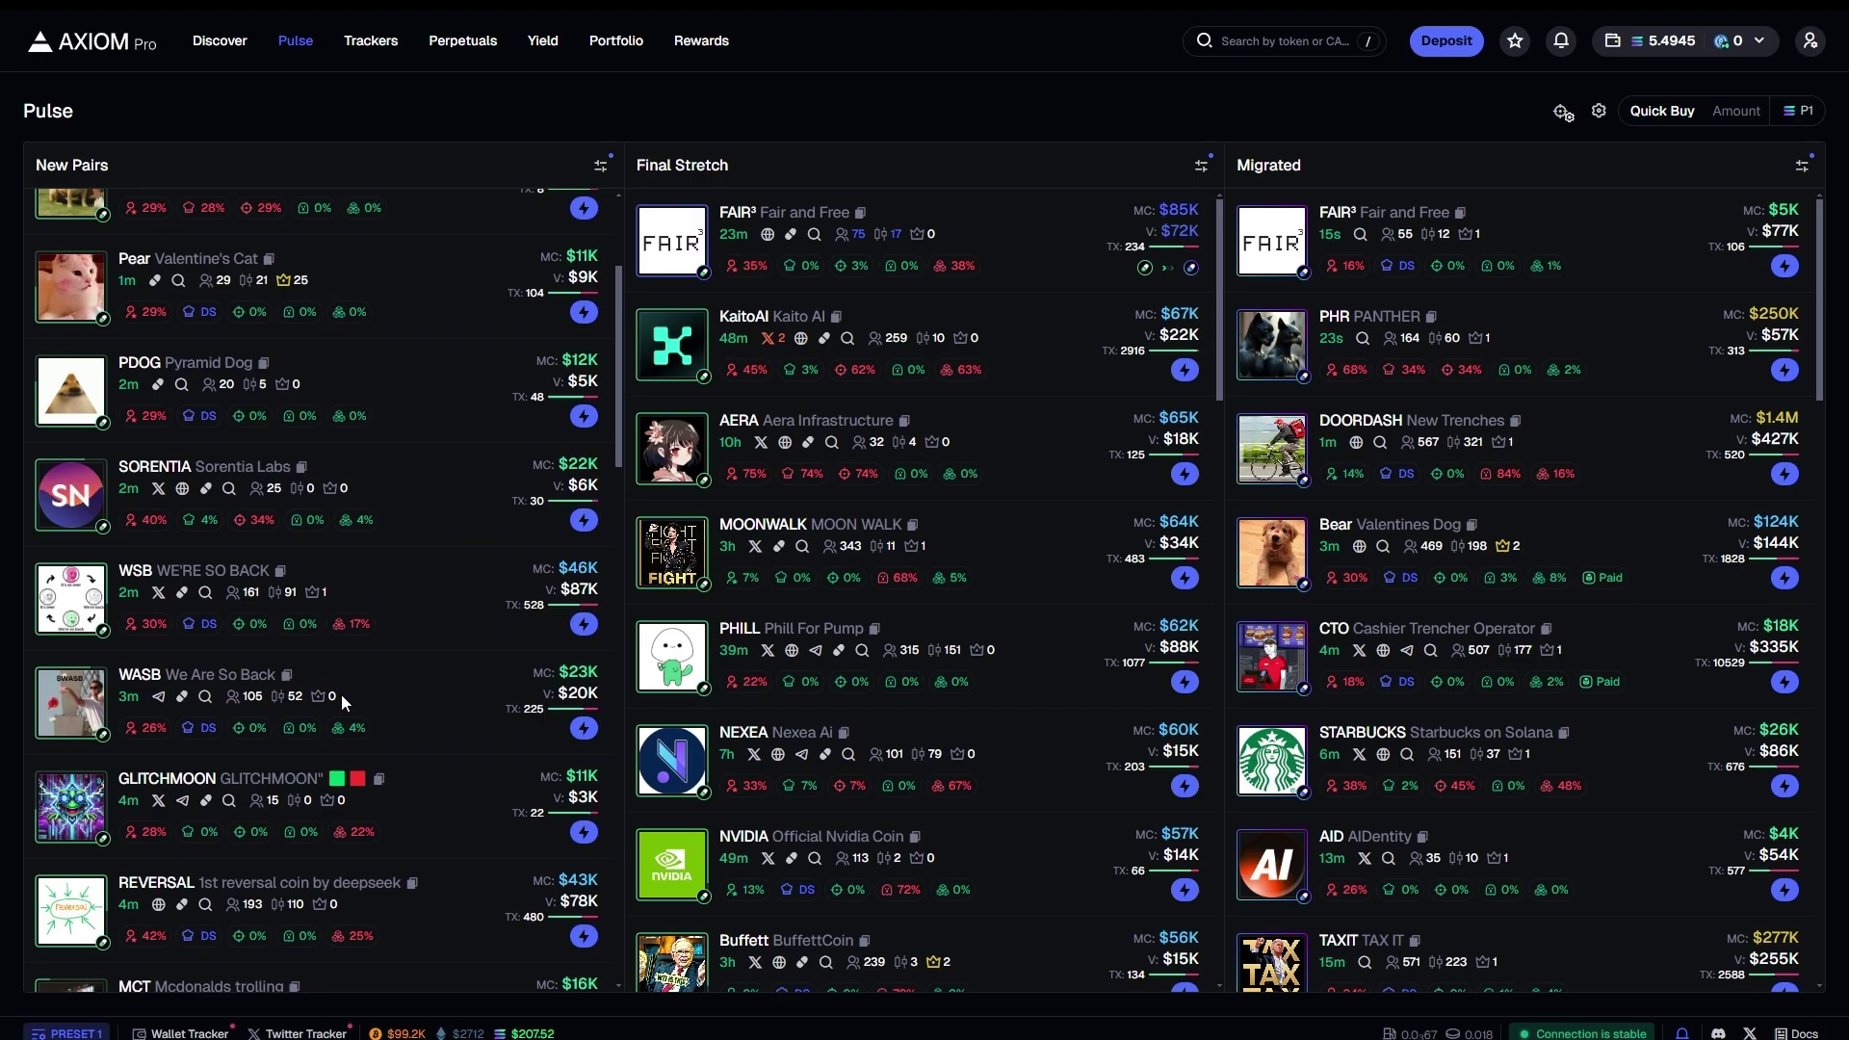
{"action": "scroll", "coordinate": [344, 702], "scroll_direction": "down", "scroll_amount": 2}
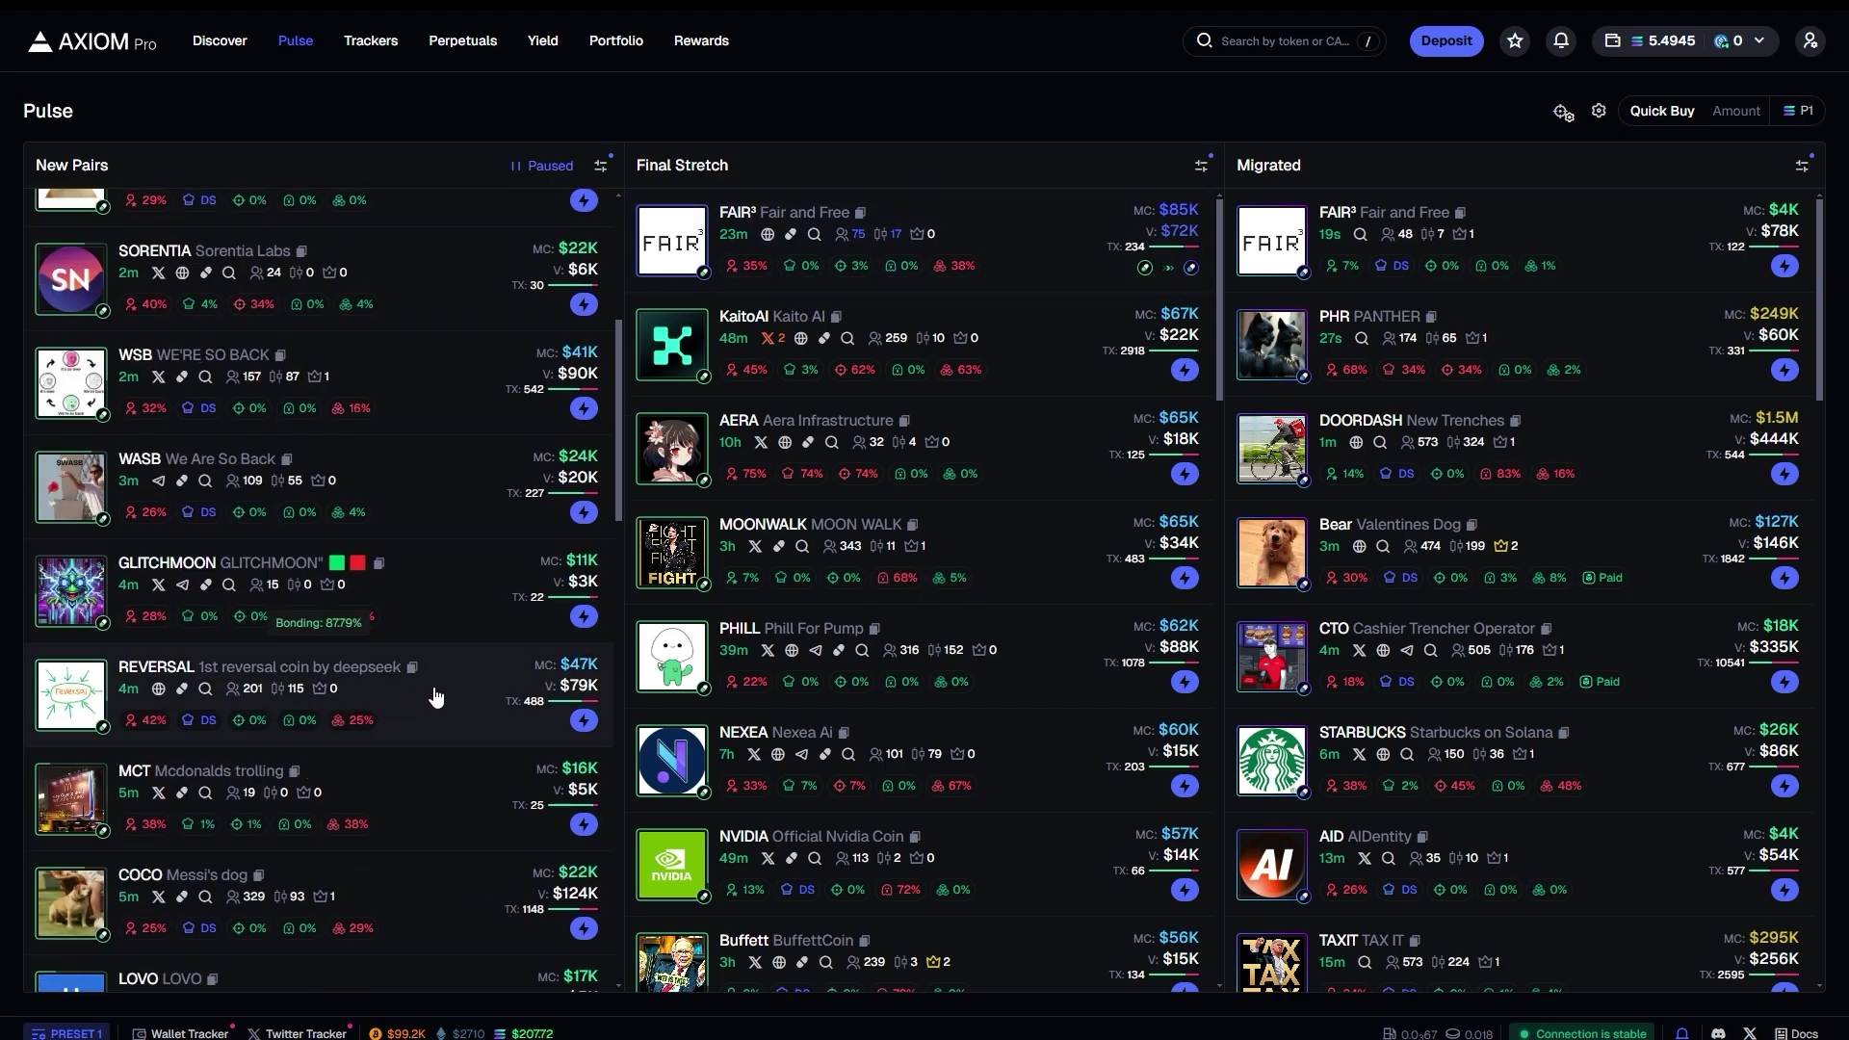
{"action": "left_click", "coordinate": [436, 696]}
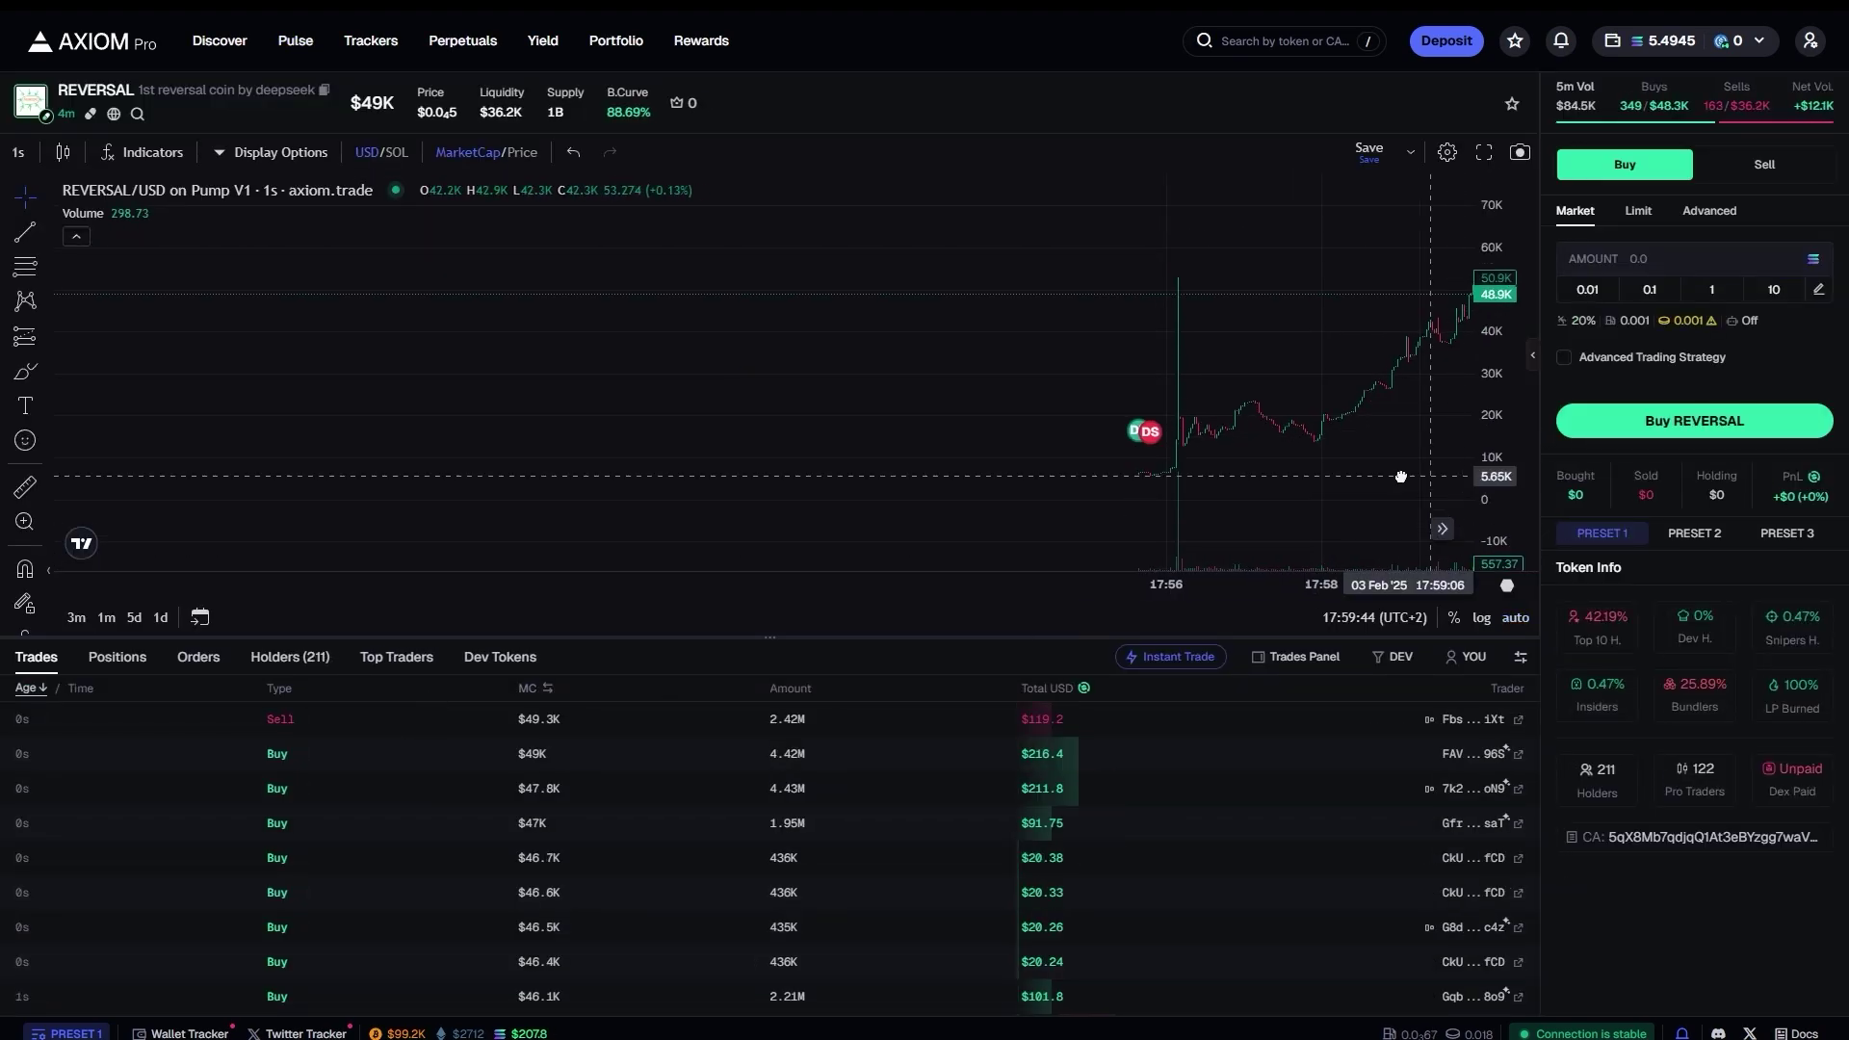
{"action": "left_click", "coordinate": [290, 656]}
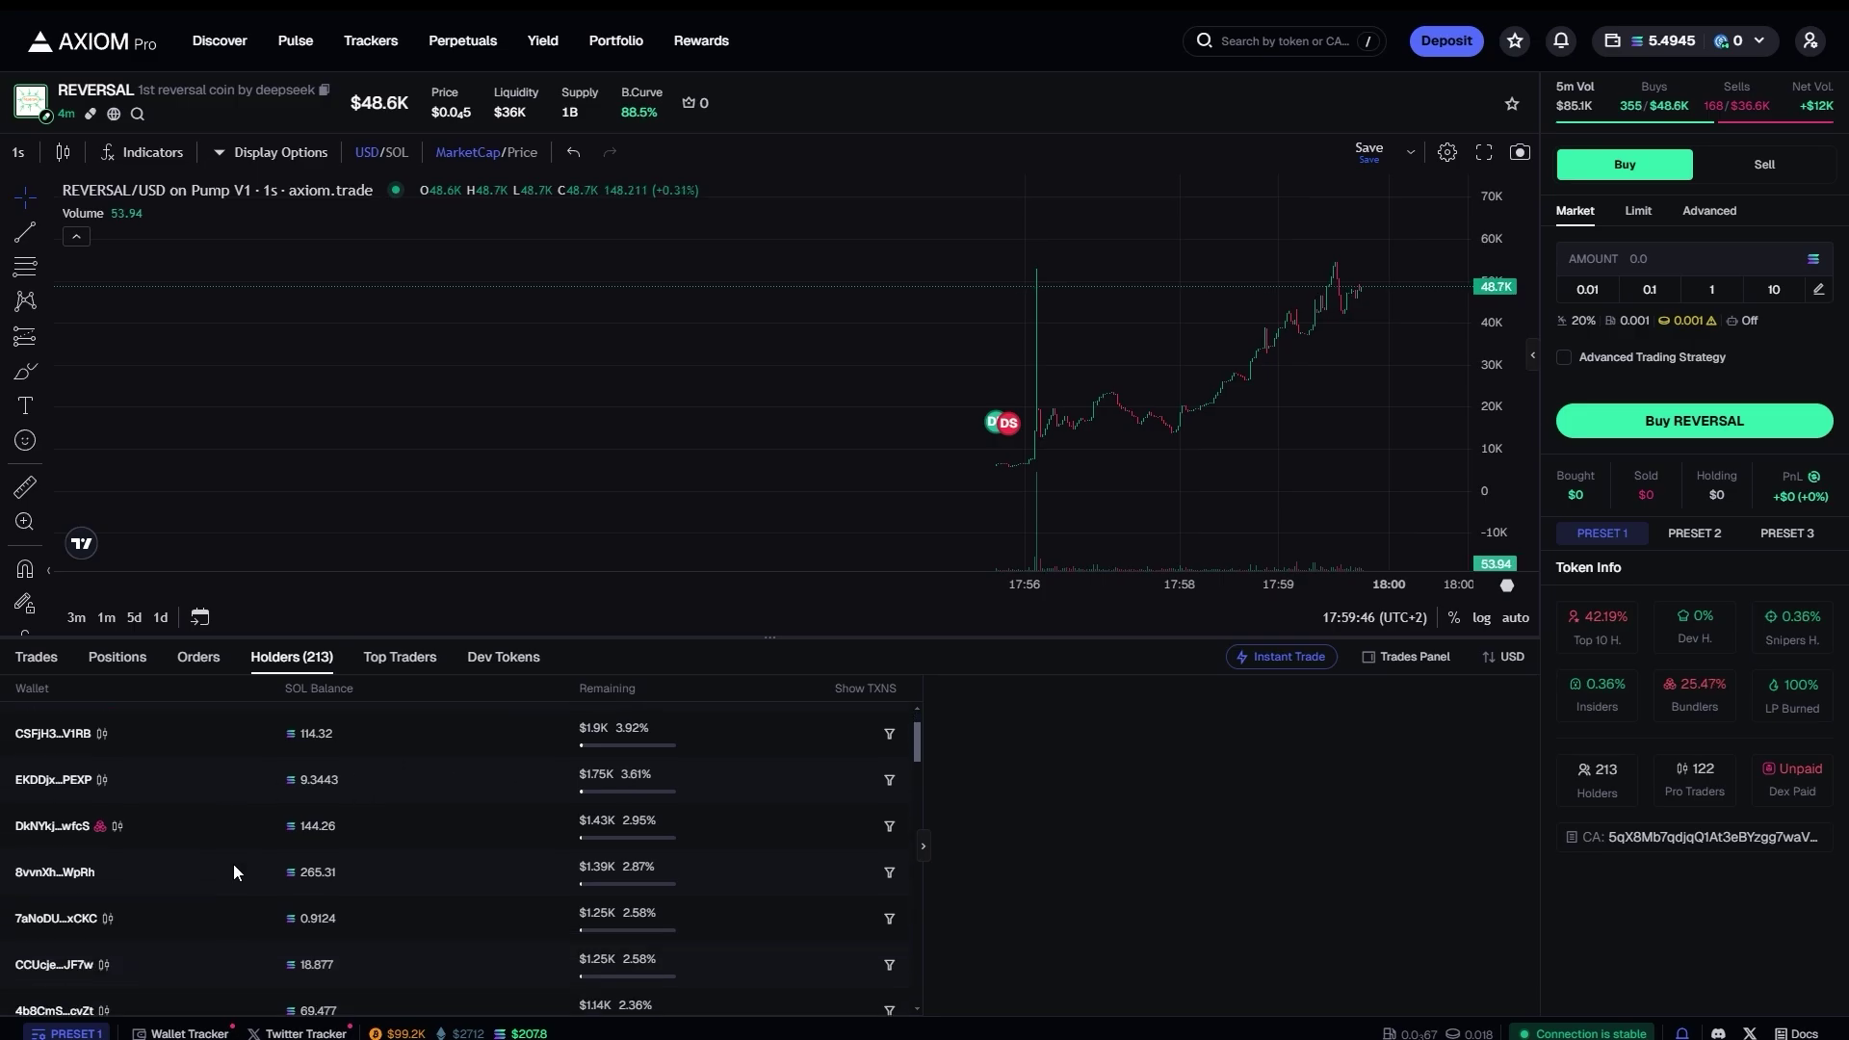
{"action": "scroll", "coordinate": [240, 838], "scroll_direction": "down", "scroll_amount": 5}
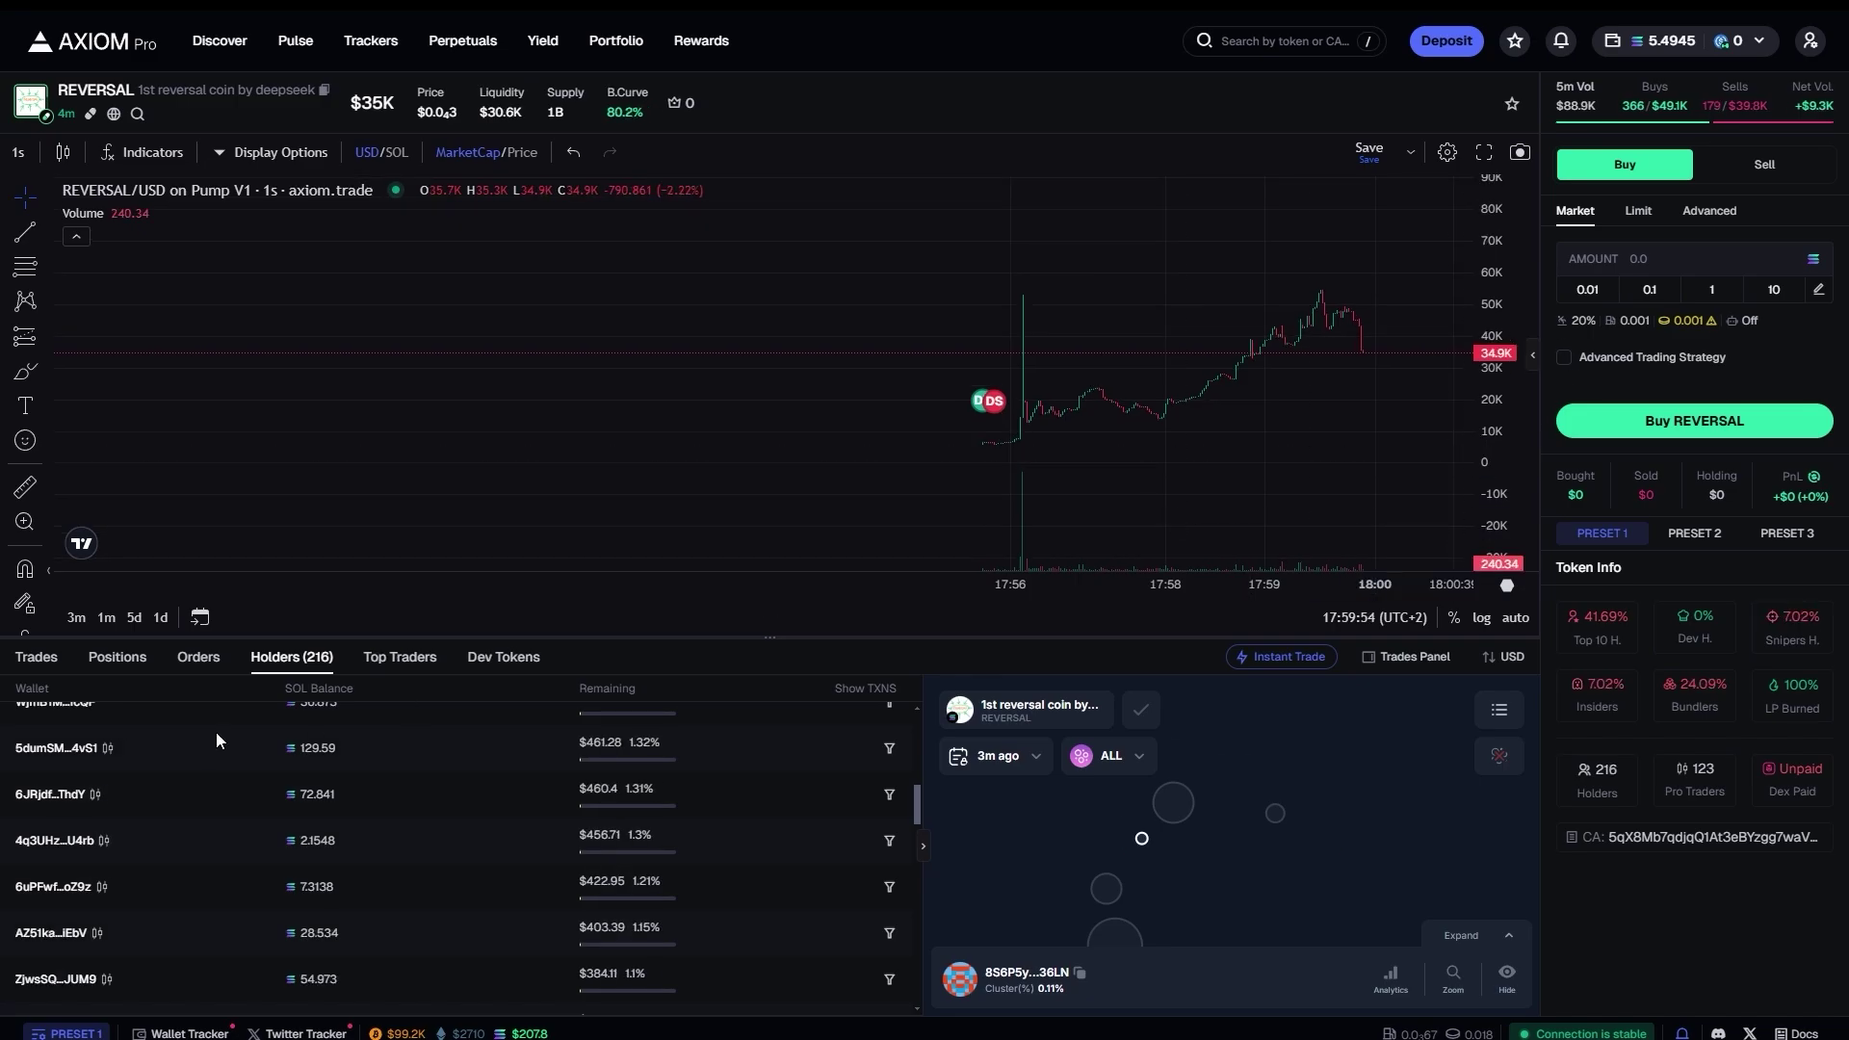
Back on Pulse, set the New Pairs Bundle % maximum to 25 and apply the filters.
{"action": "left_click", "coordinate": [296, 40]}
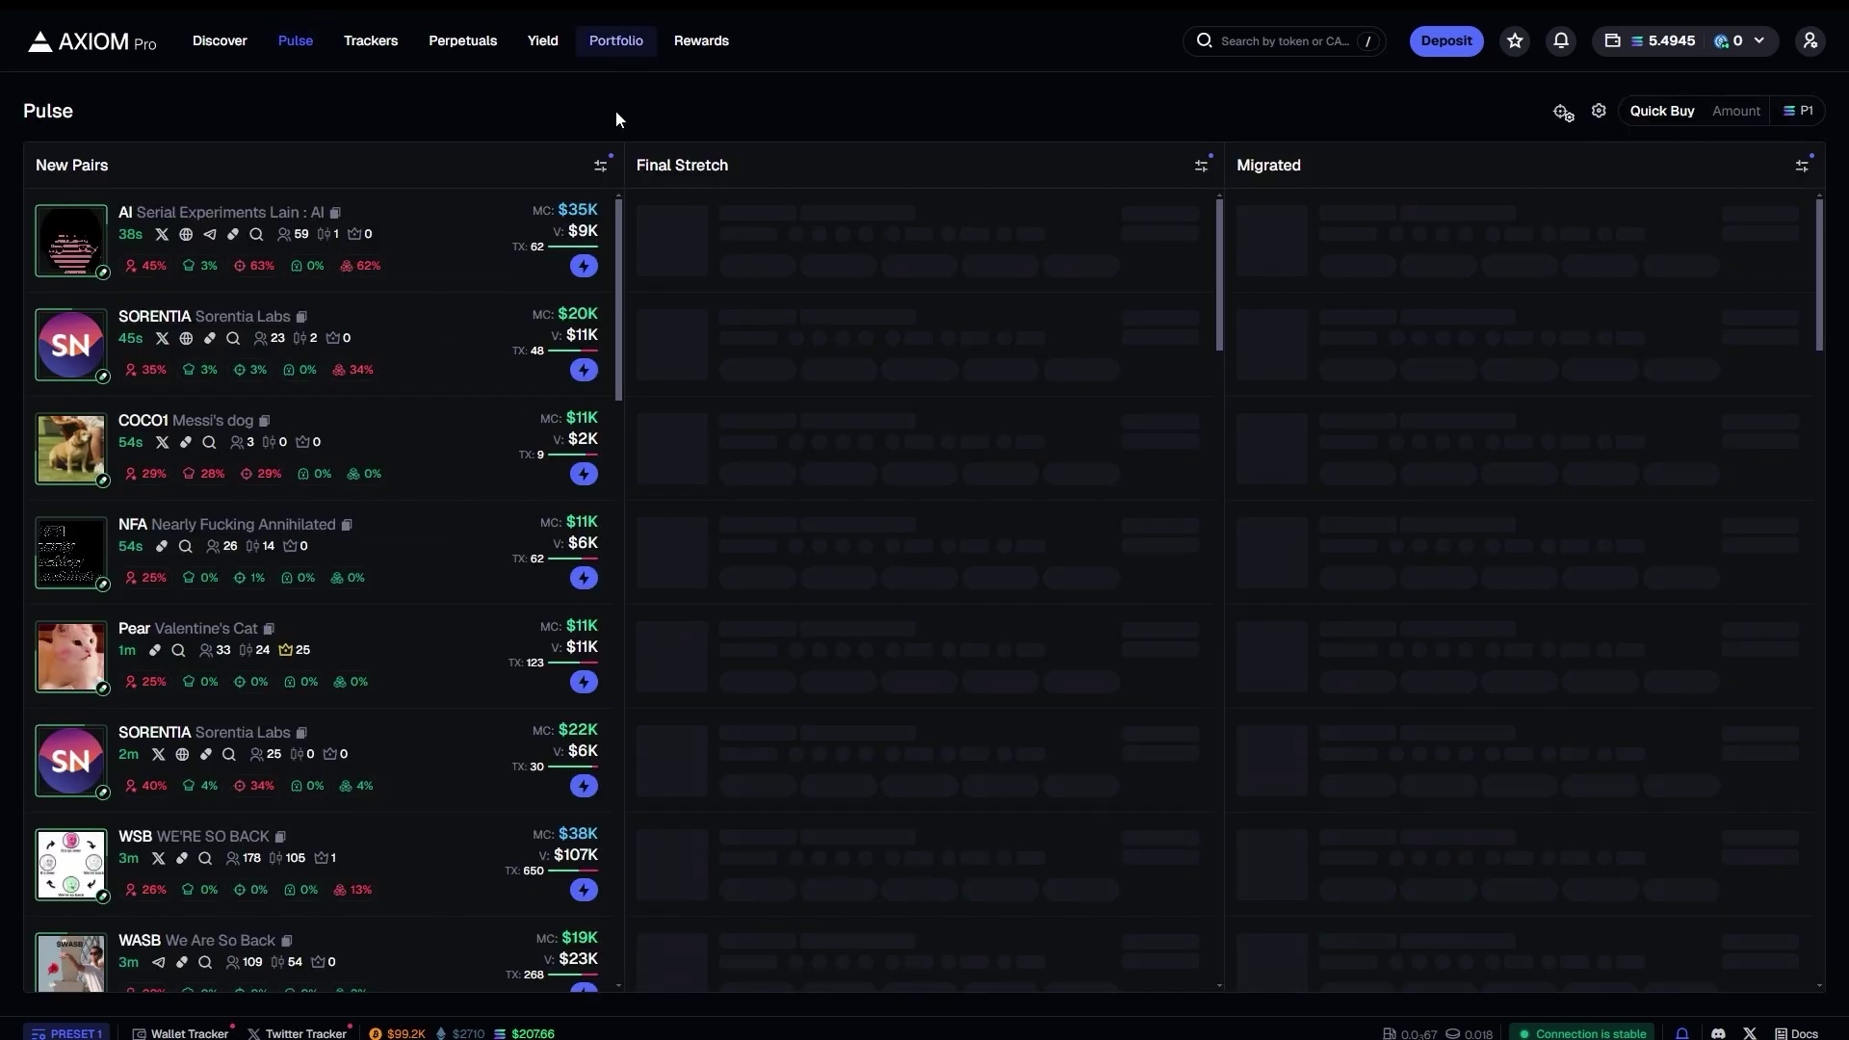
{"action": "left_click", "coordinate": [600, 166]}
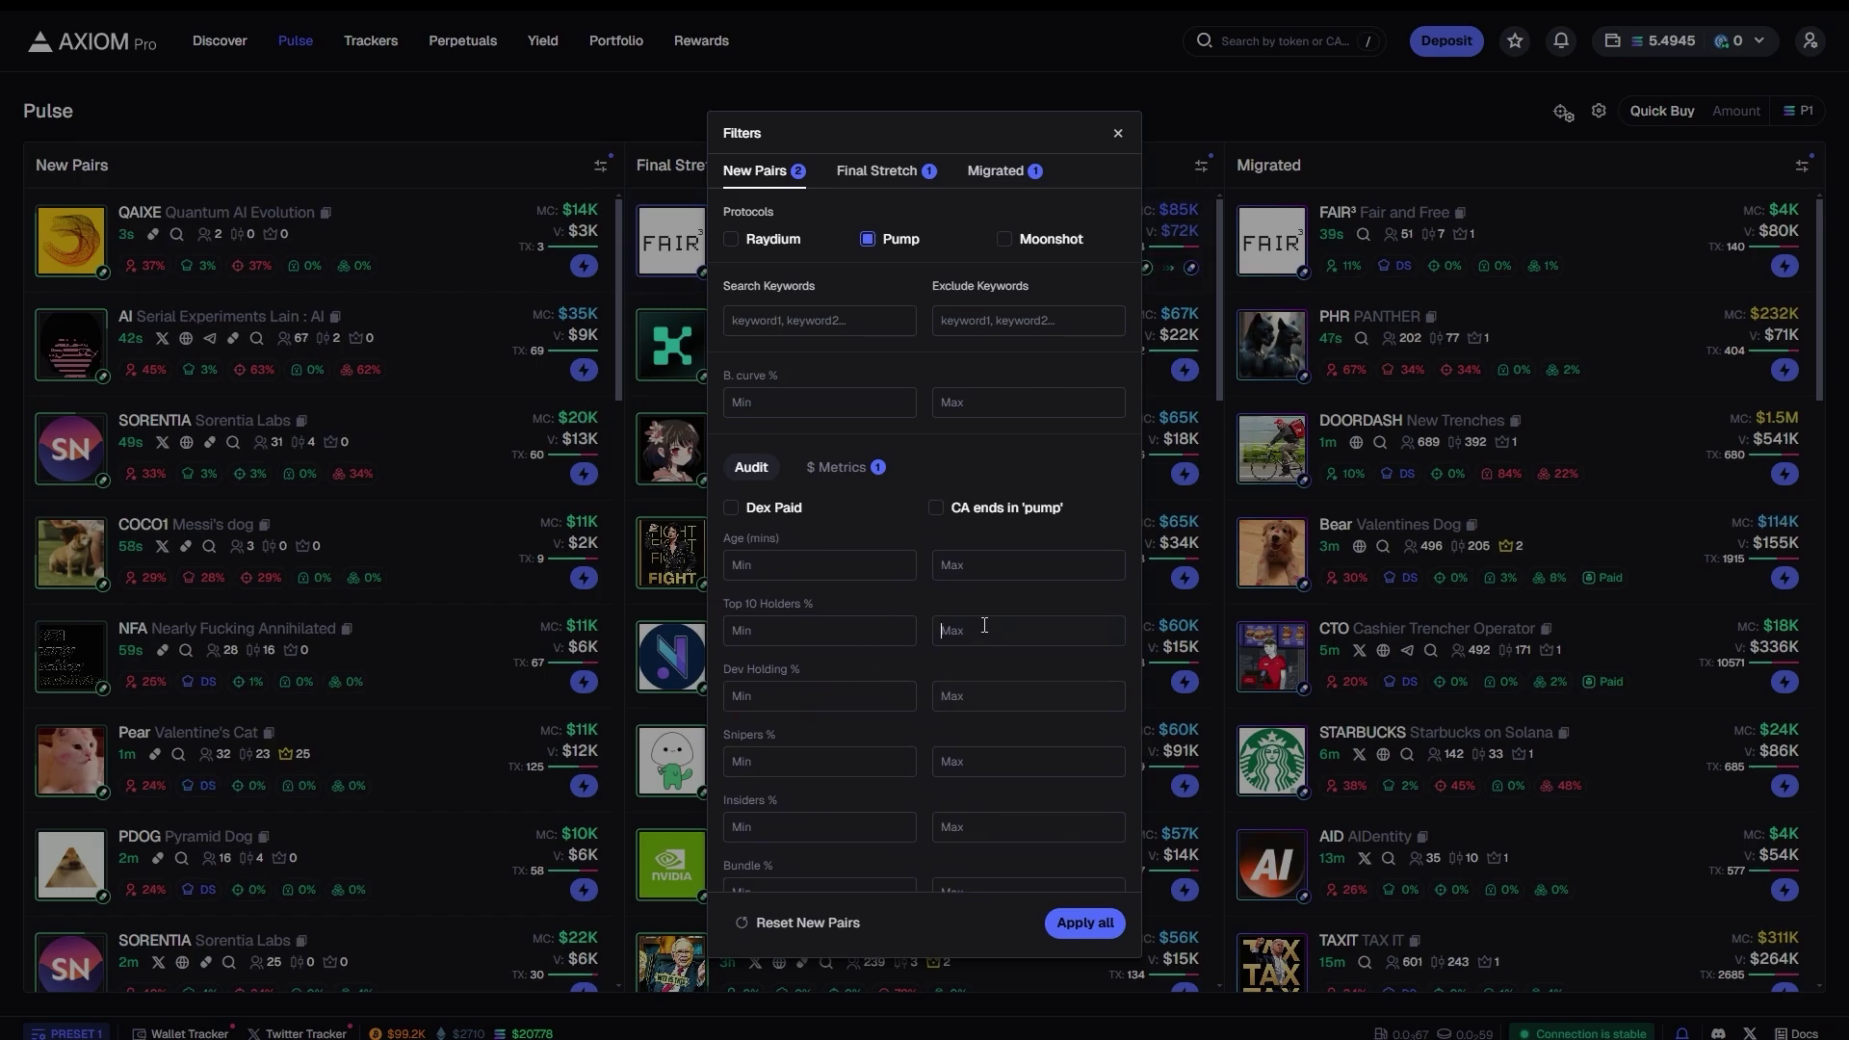
{"action": "scroll", "coordinate": [925, 751], "scroll_direction": "down", "scroll_amount": 2}
{"action": "left_click", "coordinate": [945, 727]}
{"action": "type", "text": "25"}
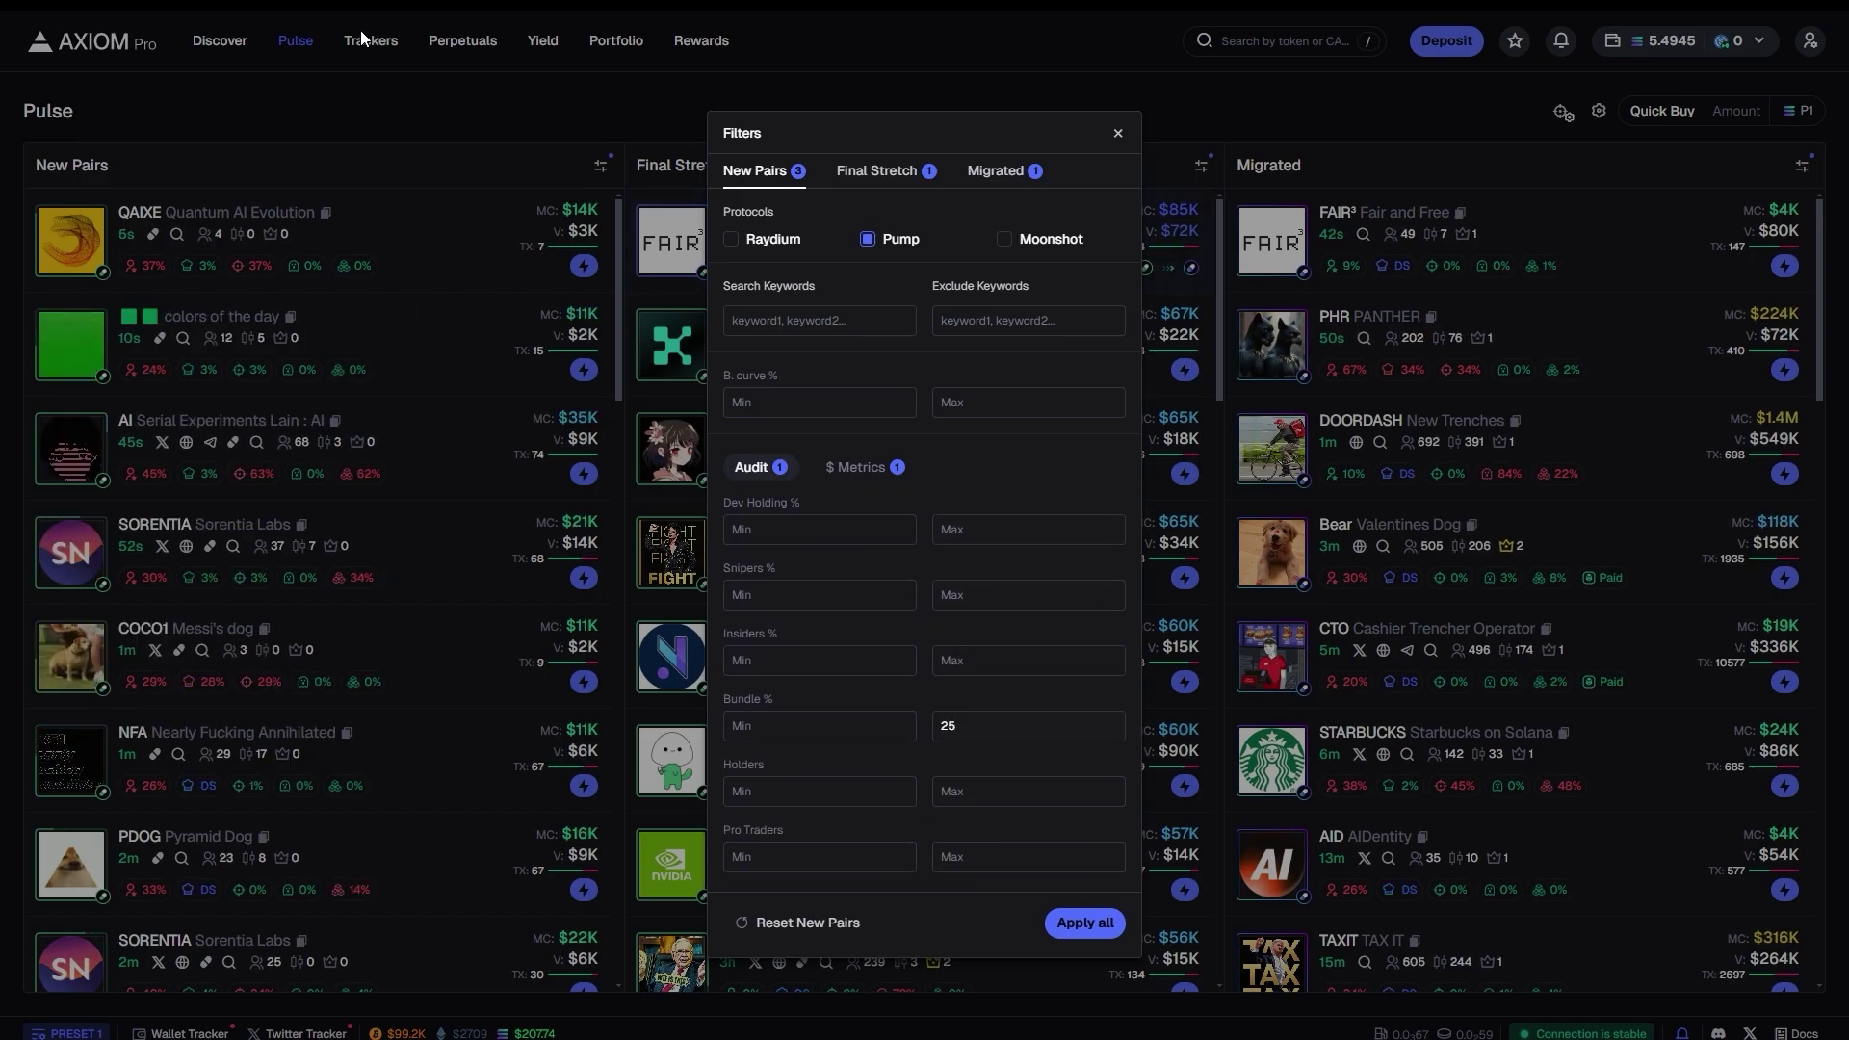
{"action": "left_click", "coordinate": [1086, 925]}
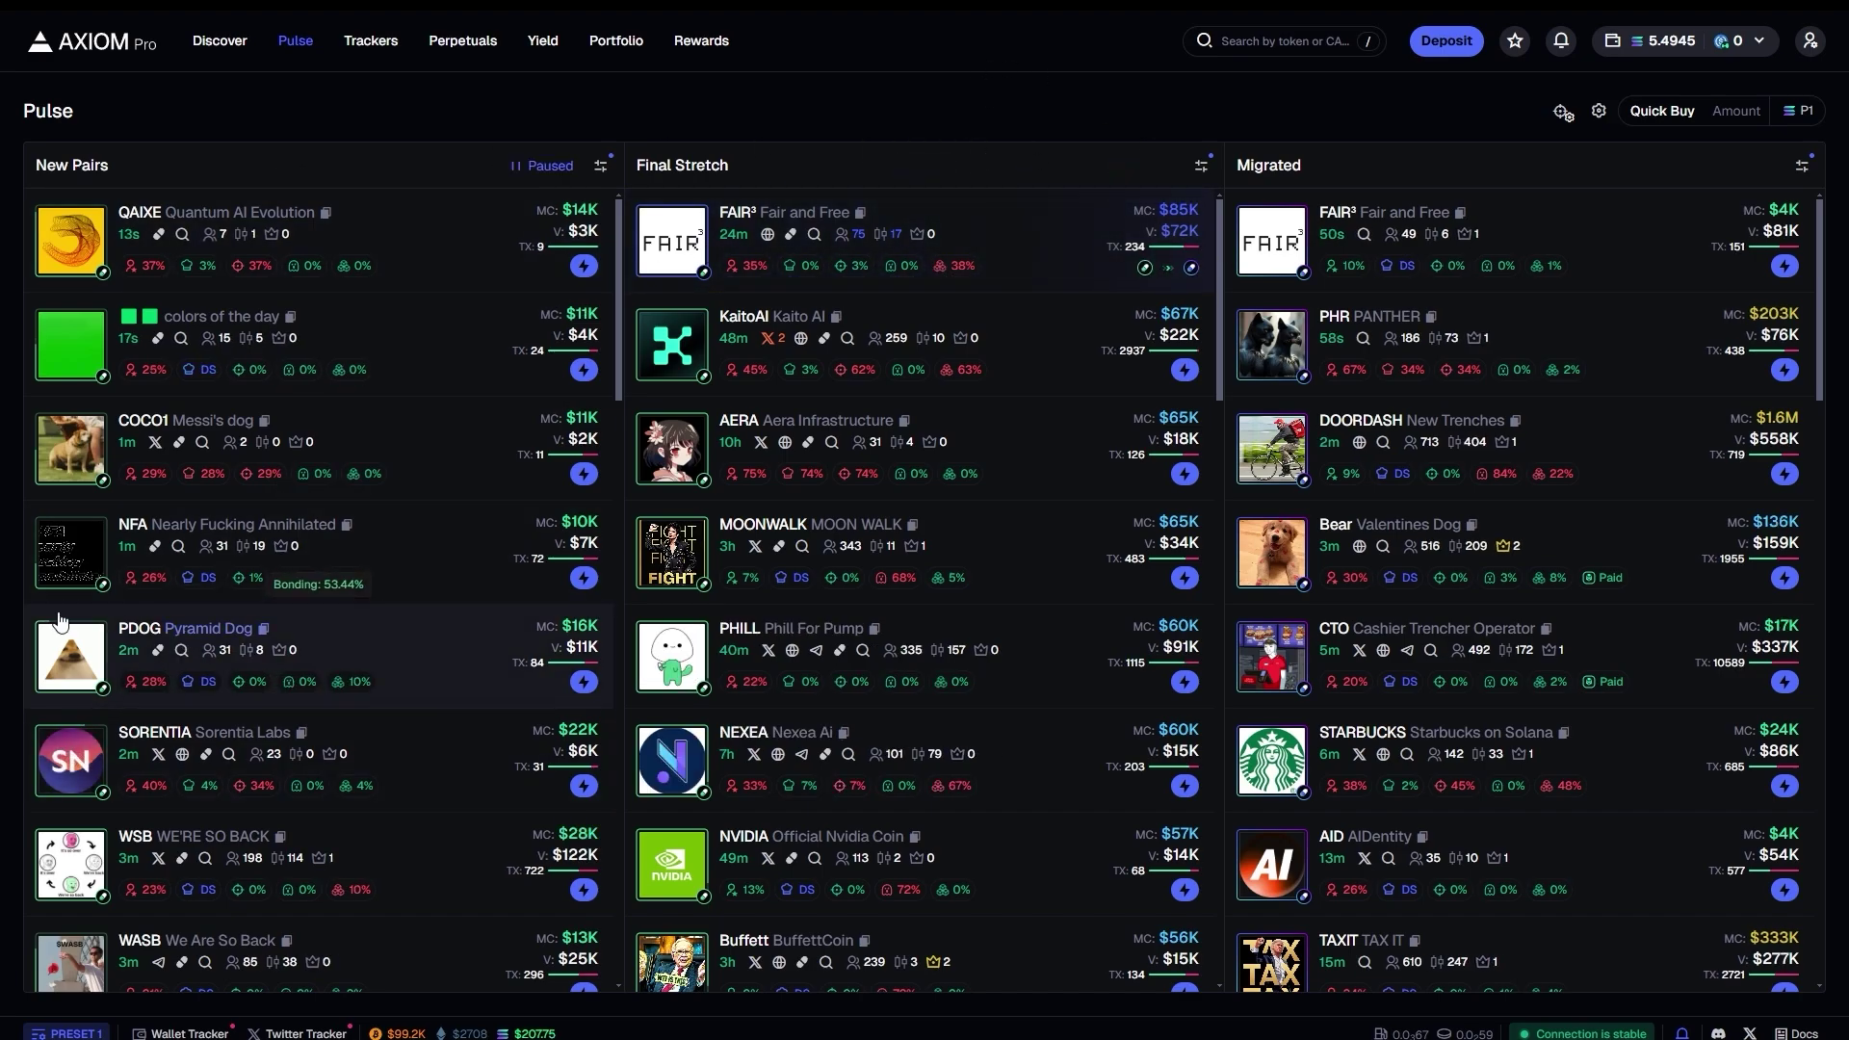
Reopen the New Pairs filters to check the 10000 Market Cap minimum, then close them.
{"action": "left_click", "coordinate": [600, 166]}
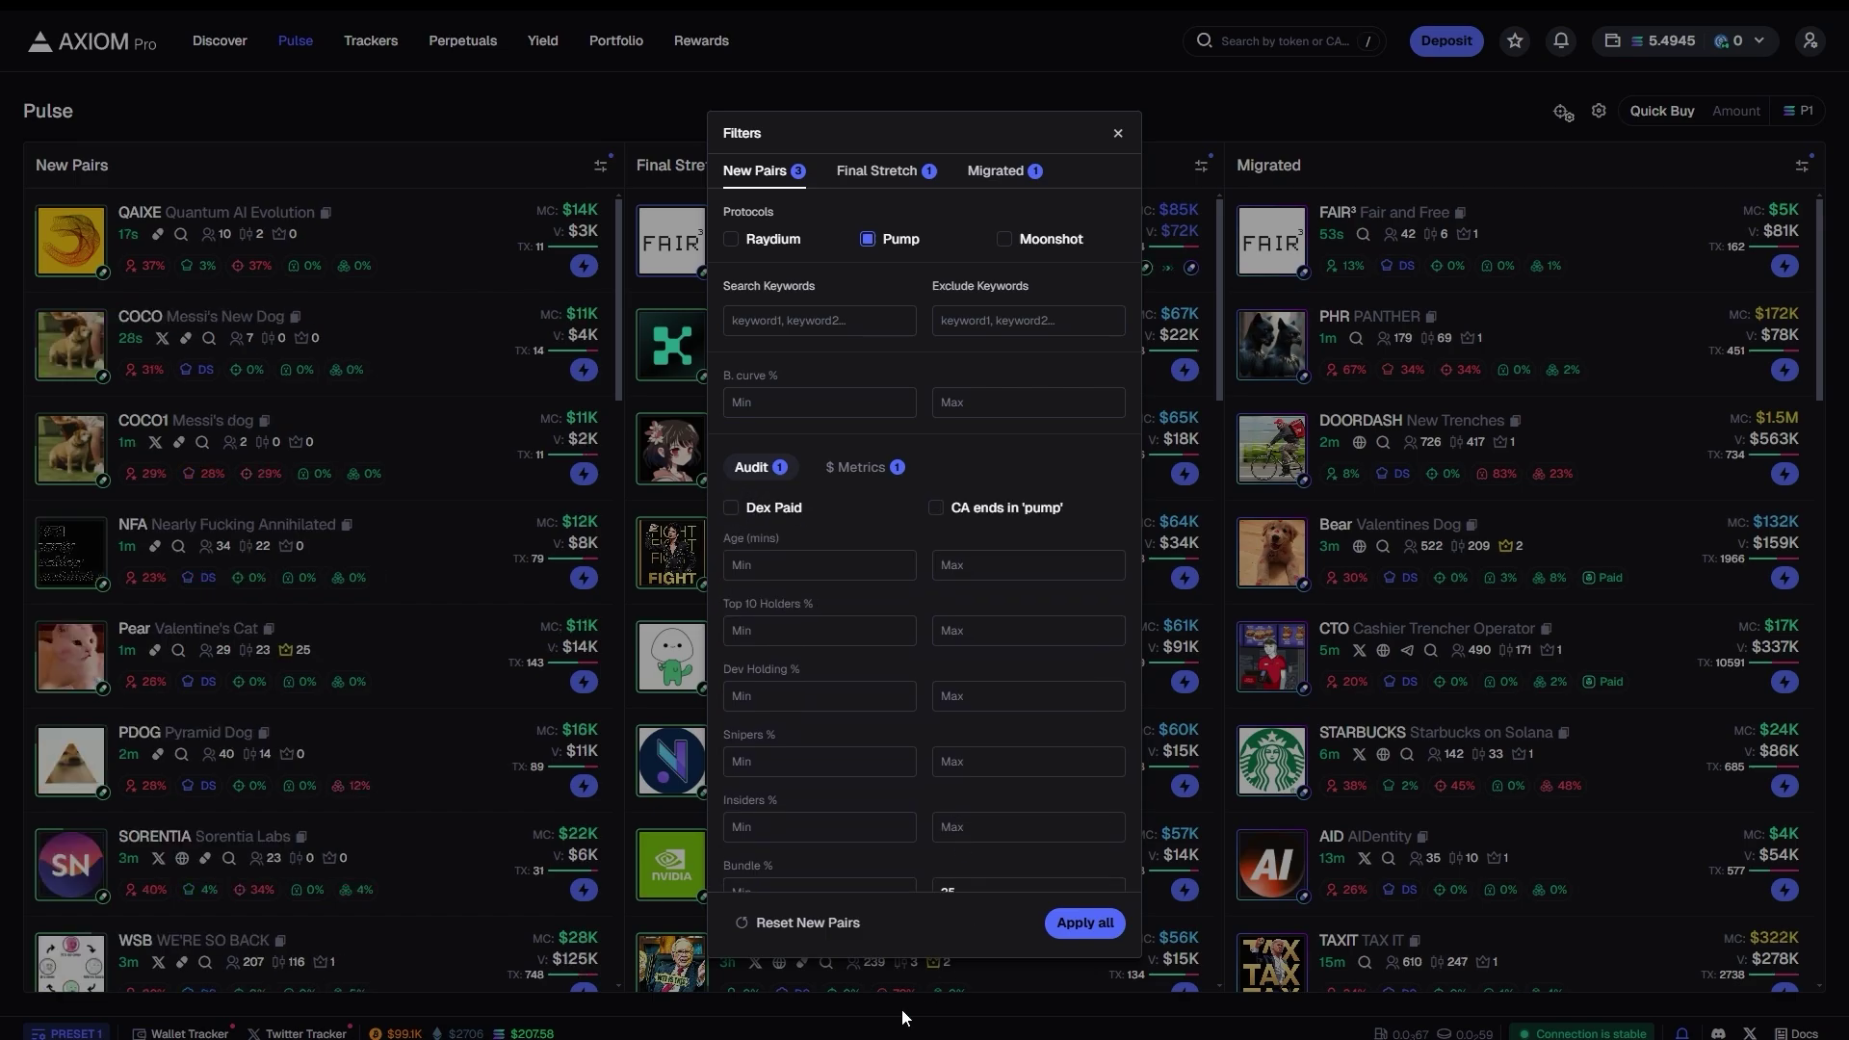
{"action": "left_click", "coordinate": [865, 467]}
{"action": "left_click_drag", "start_coordinate": [800, 664], "coordinate": [674, 648]}
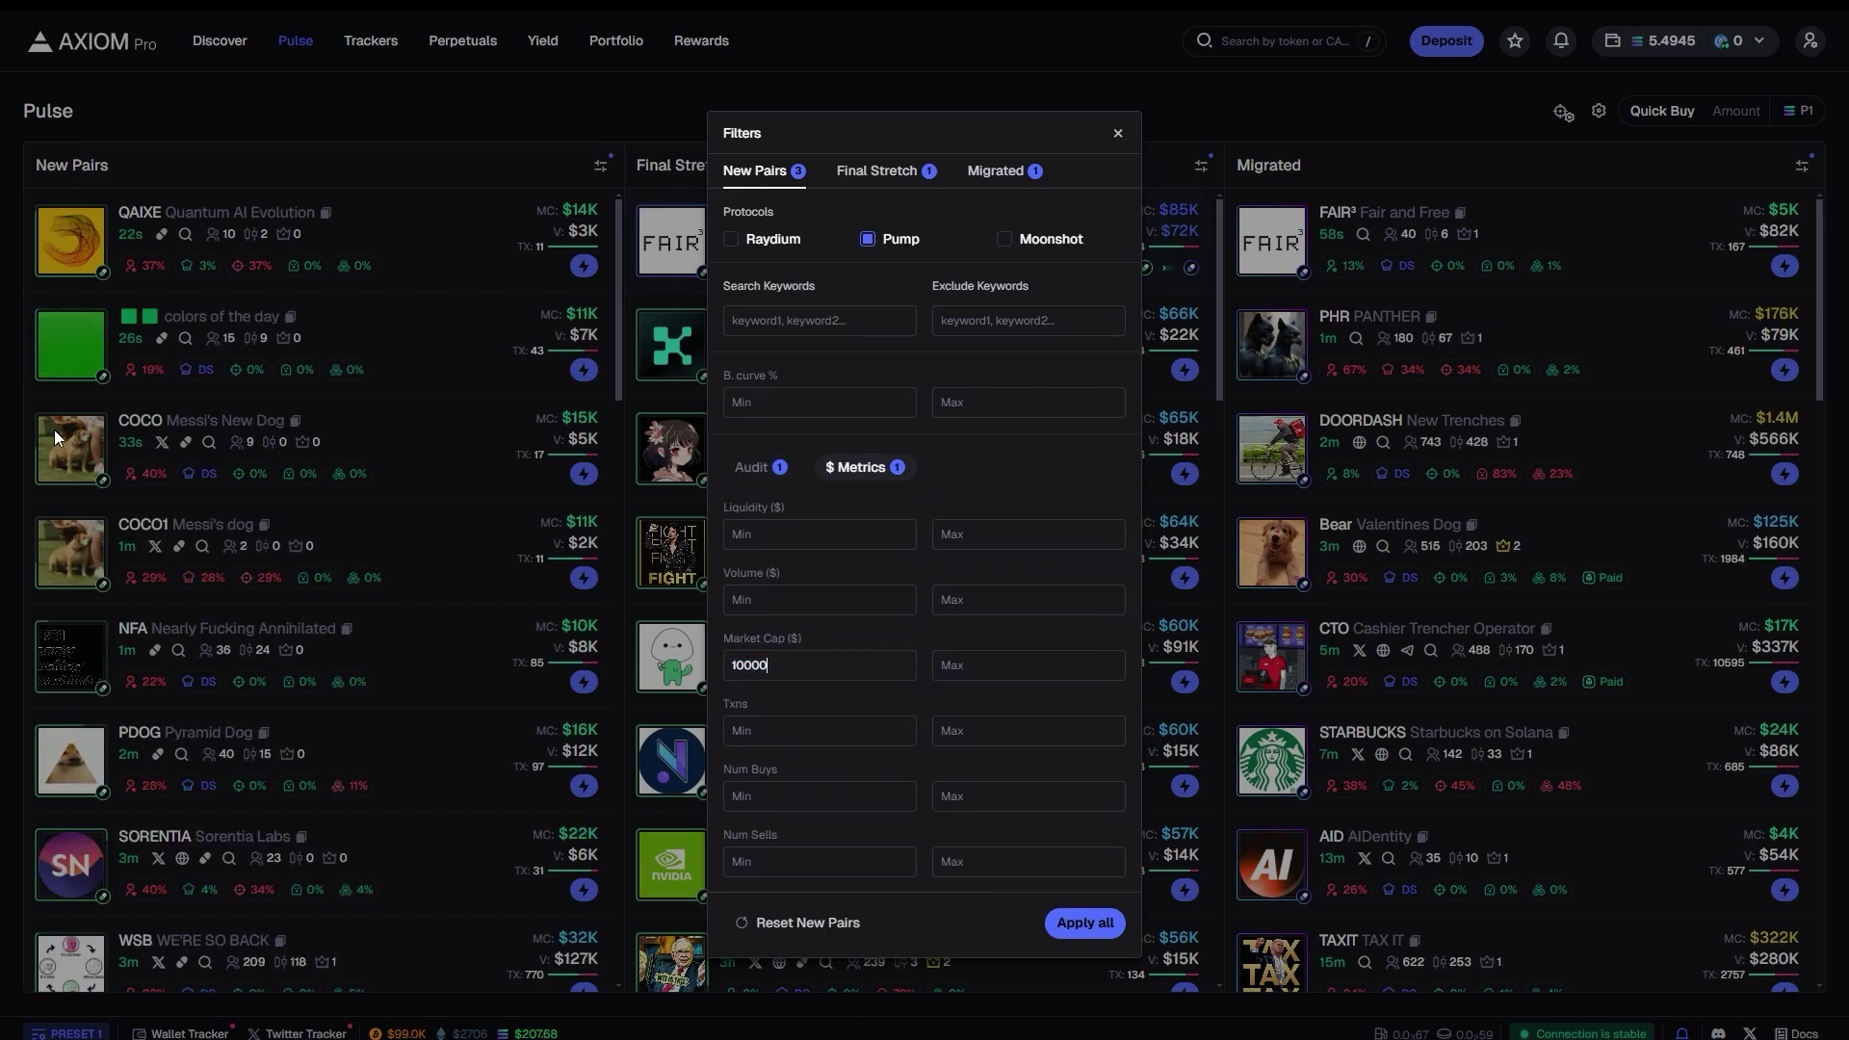
{"action": "left_click", "coordinate": [149, 443]}
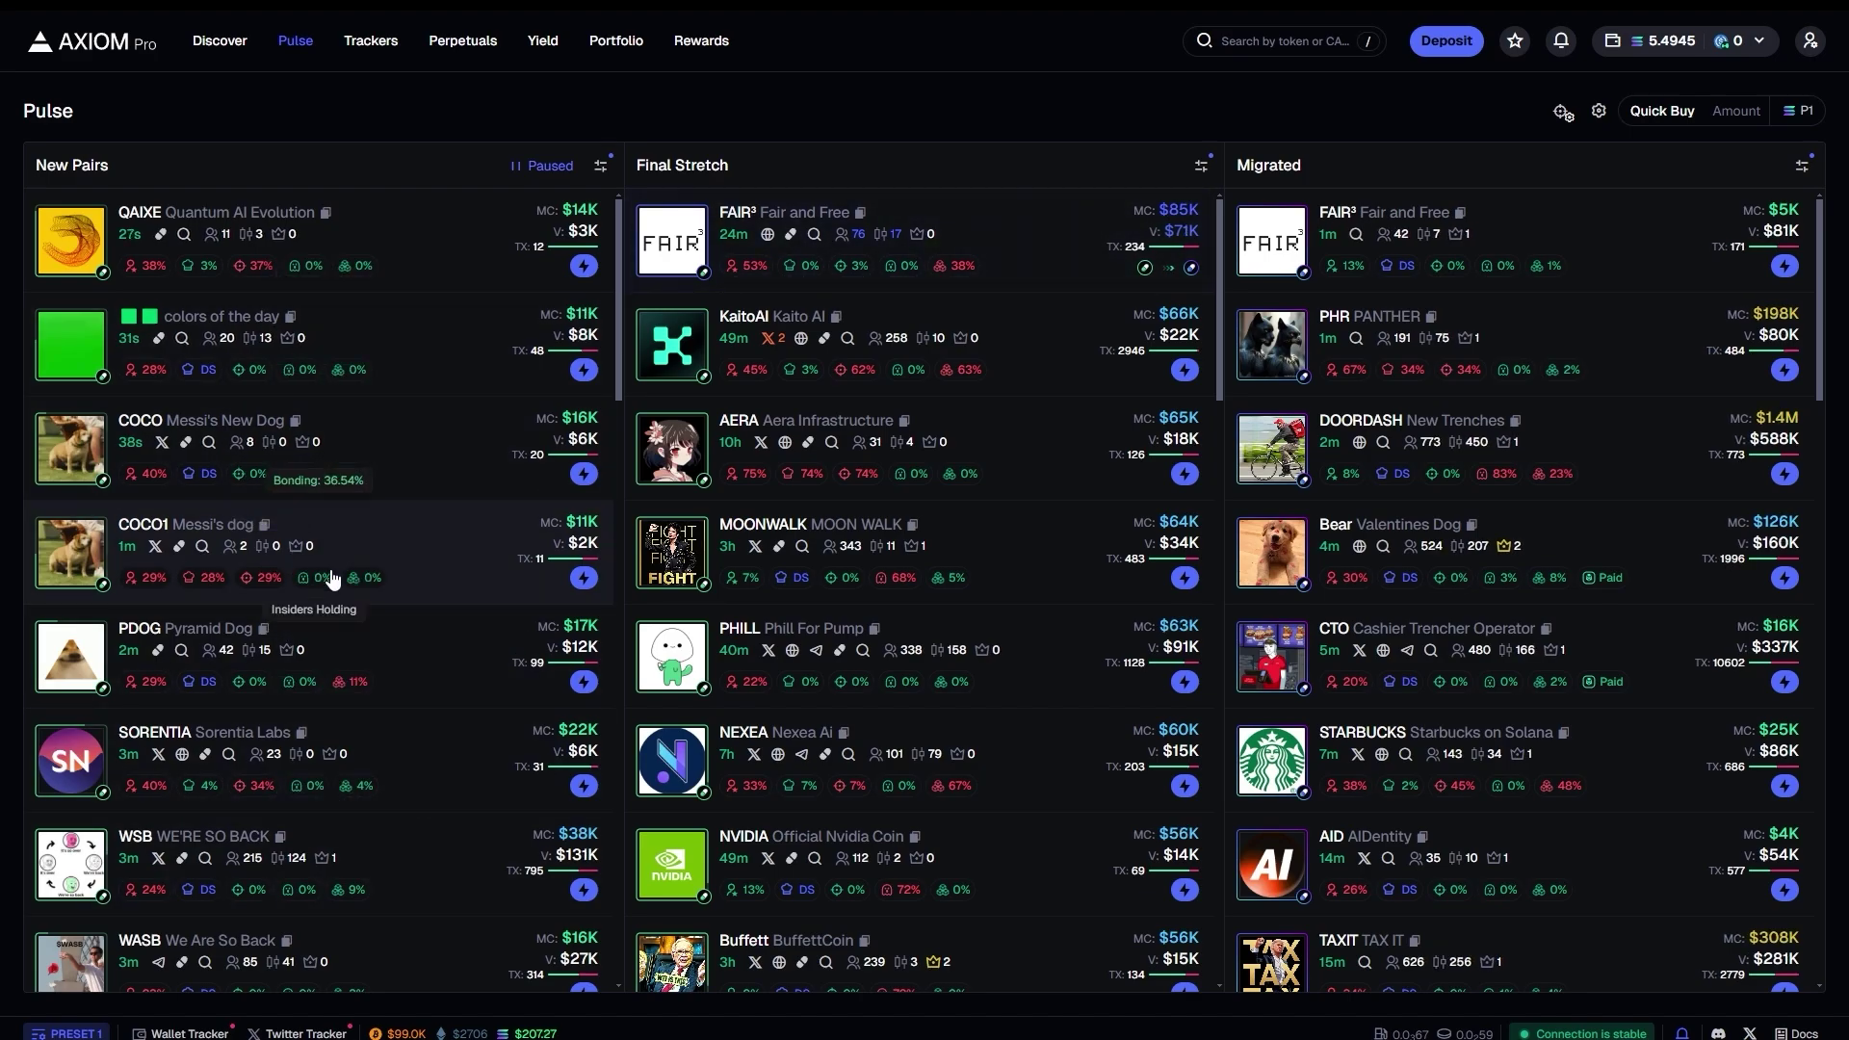
Open FAIR³ from Migrated, enter 5 as the buy amount, and compare Advanced and Limit before returning to Market.
{"action": "left_click", "coordinate": [1368, 236]}
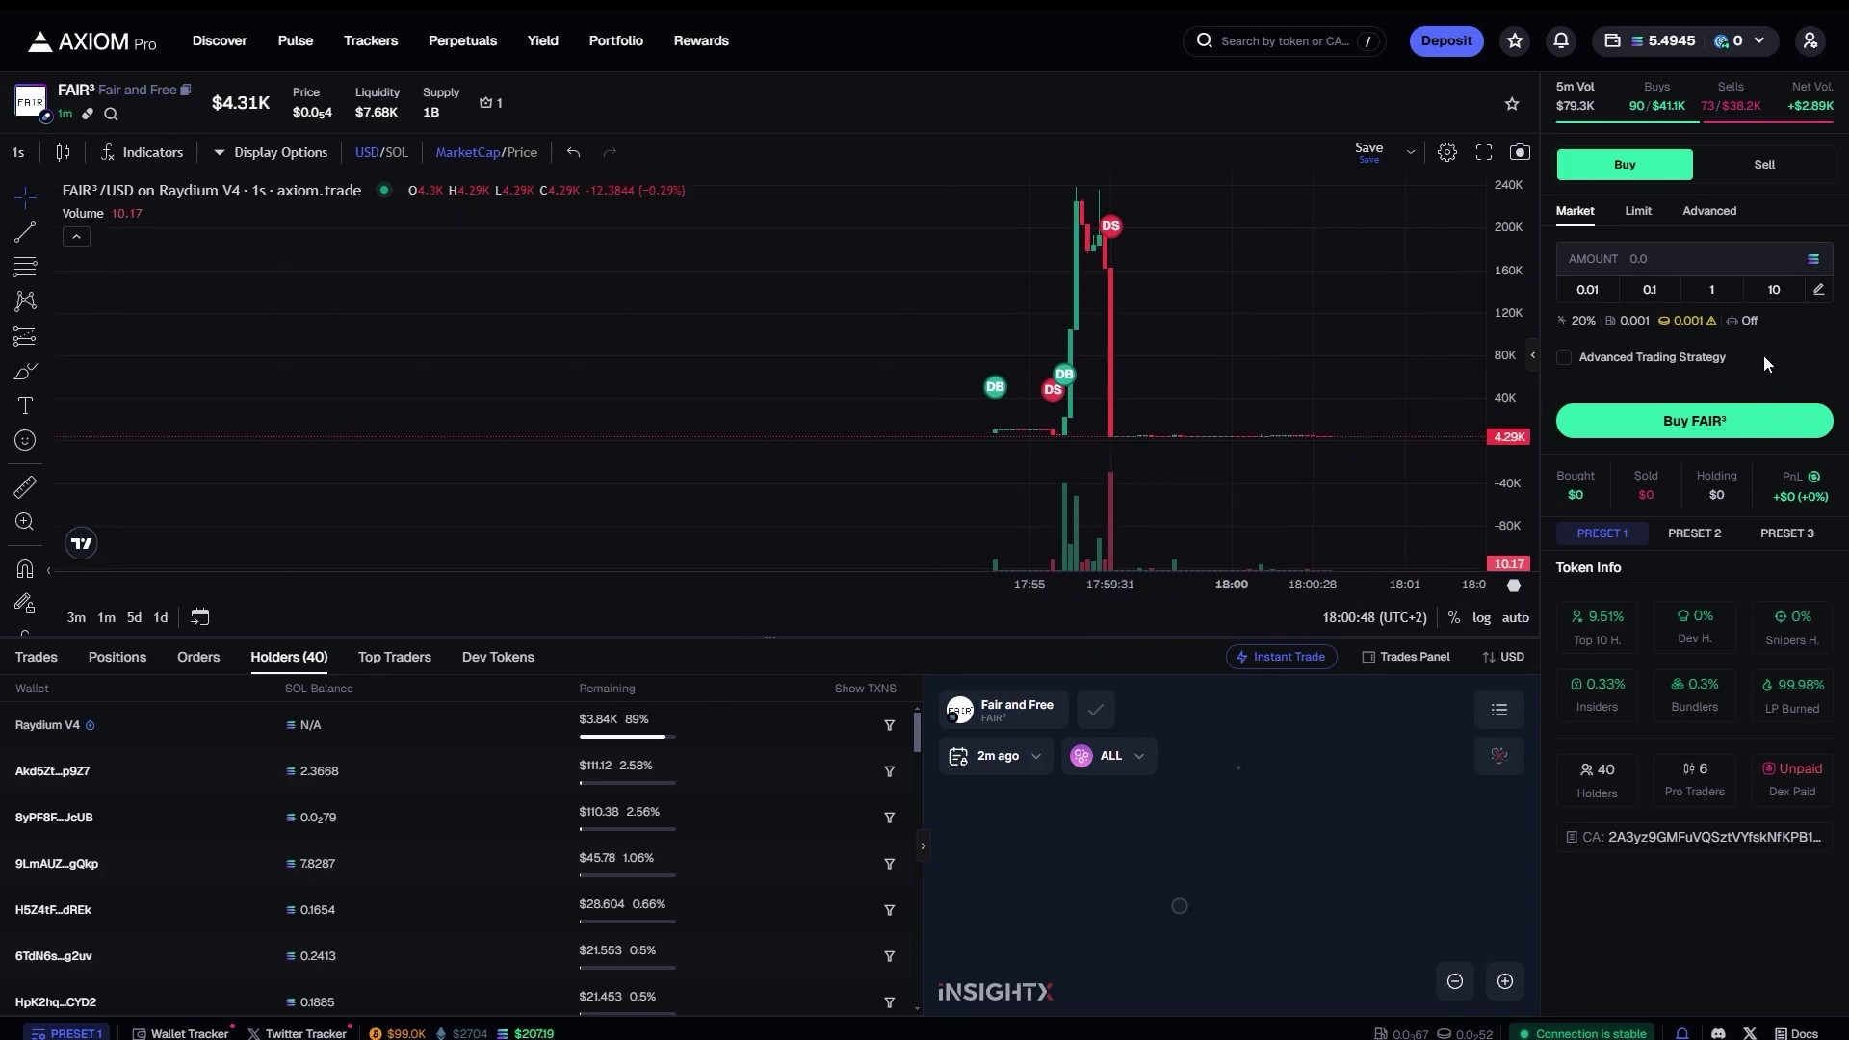
{"action": "type", "text": "5"}
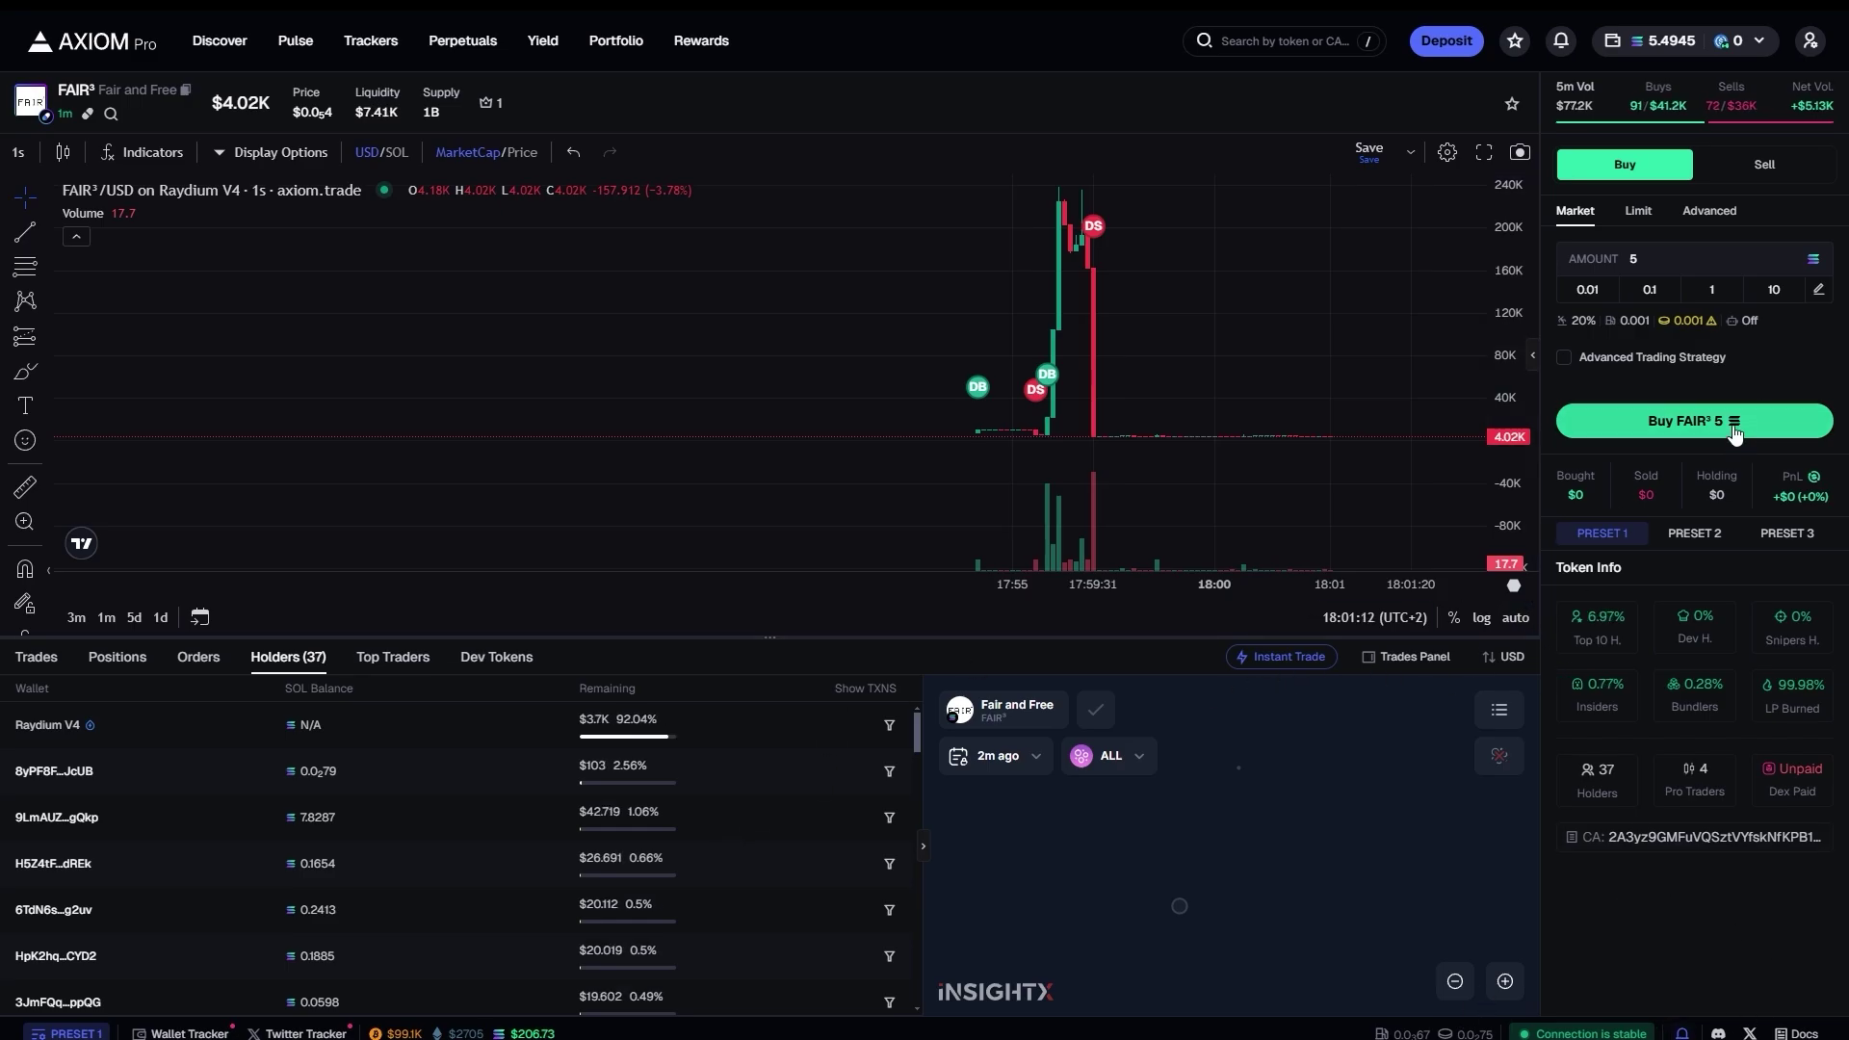
{"action": "left_click", "coordinate": [1712, 211]}
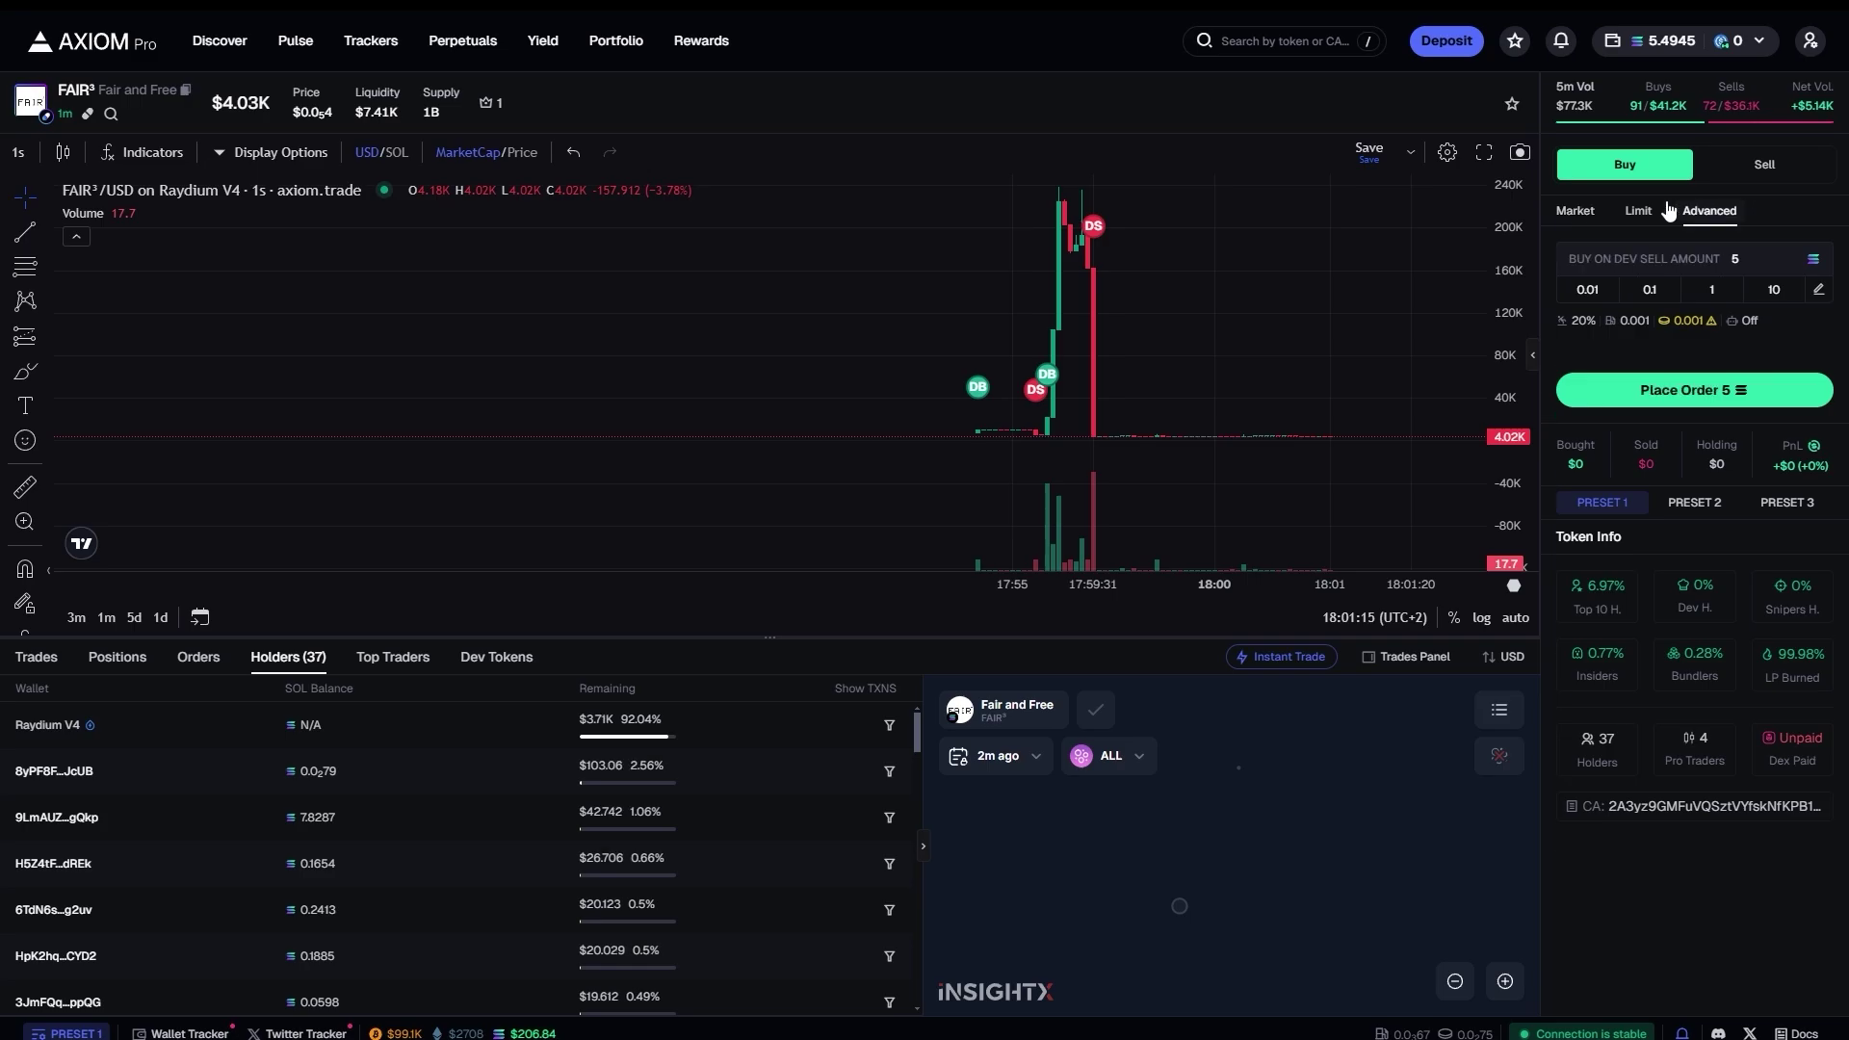
{"action": "left_click", "coordinate": [1642, 222]}
{"action": "left_click", "coordinate": [1697, 226]}
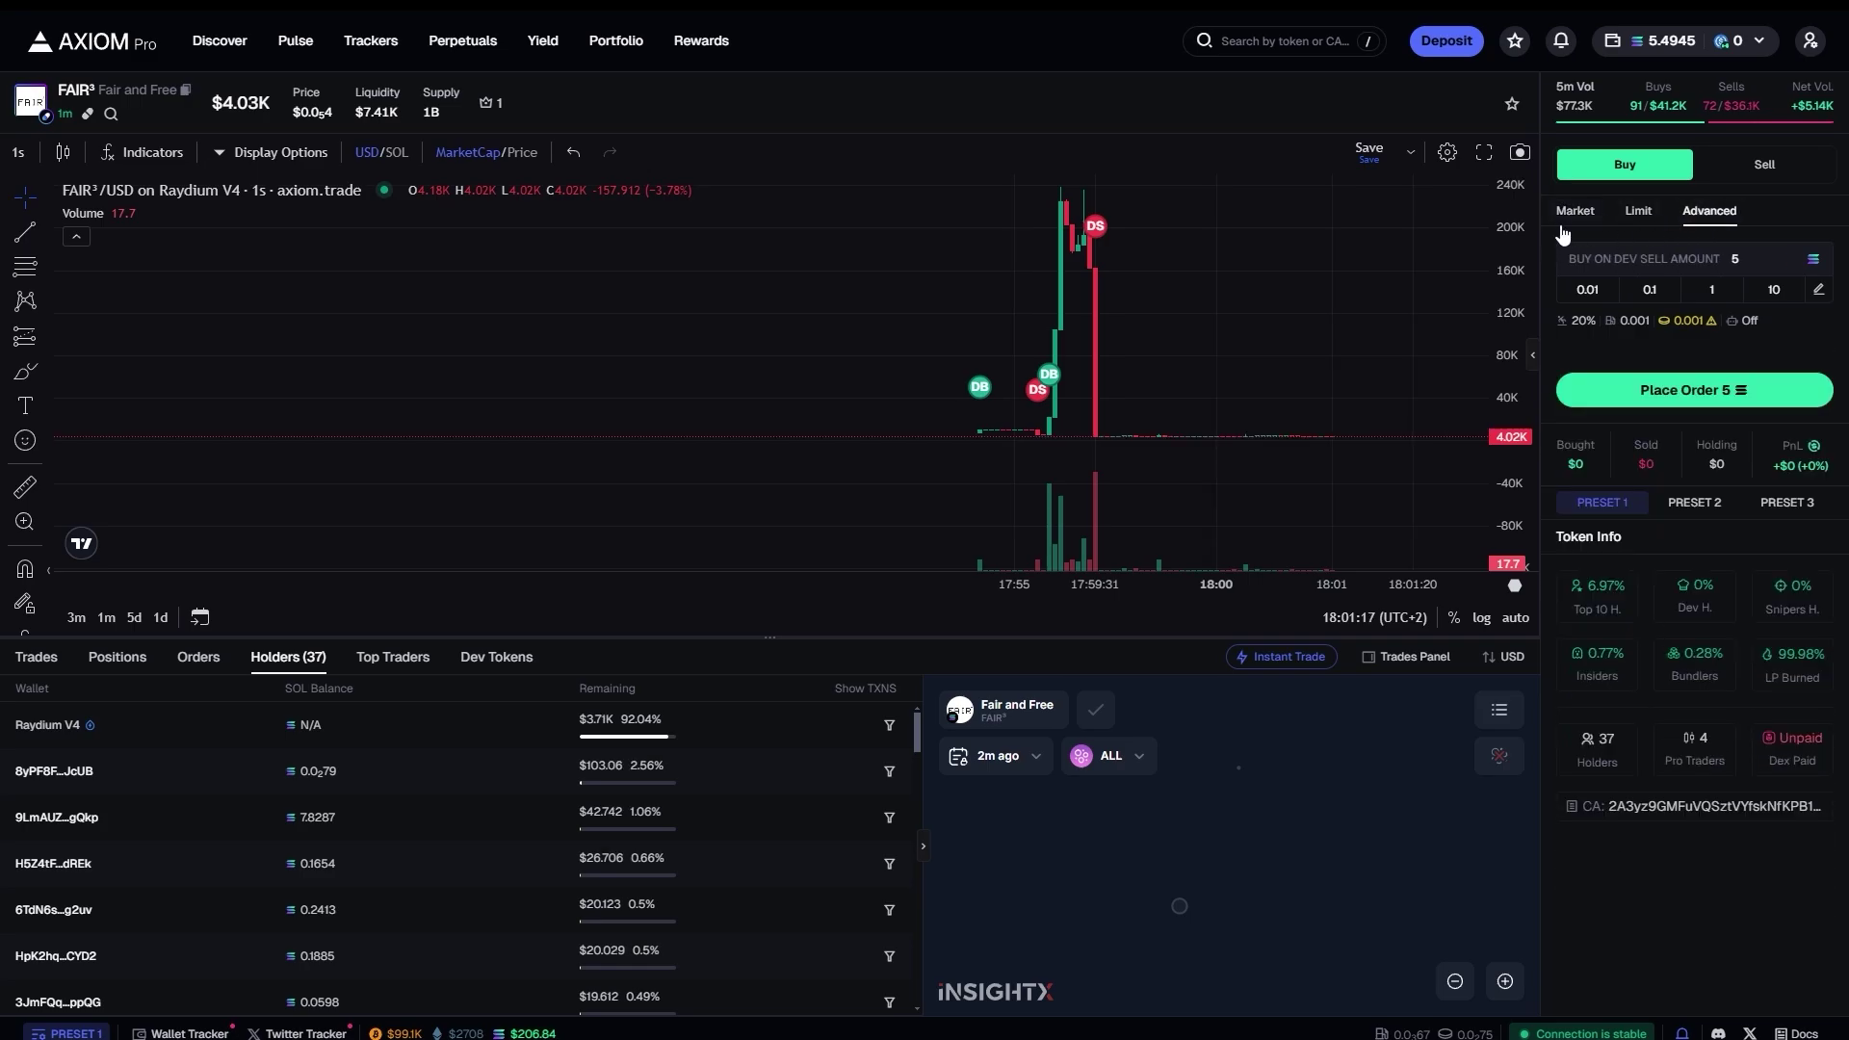
{"action": "left_click", "coordinate": [1562, 221]}
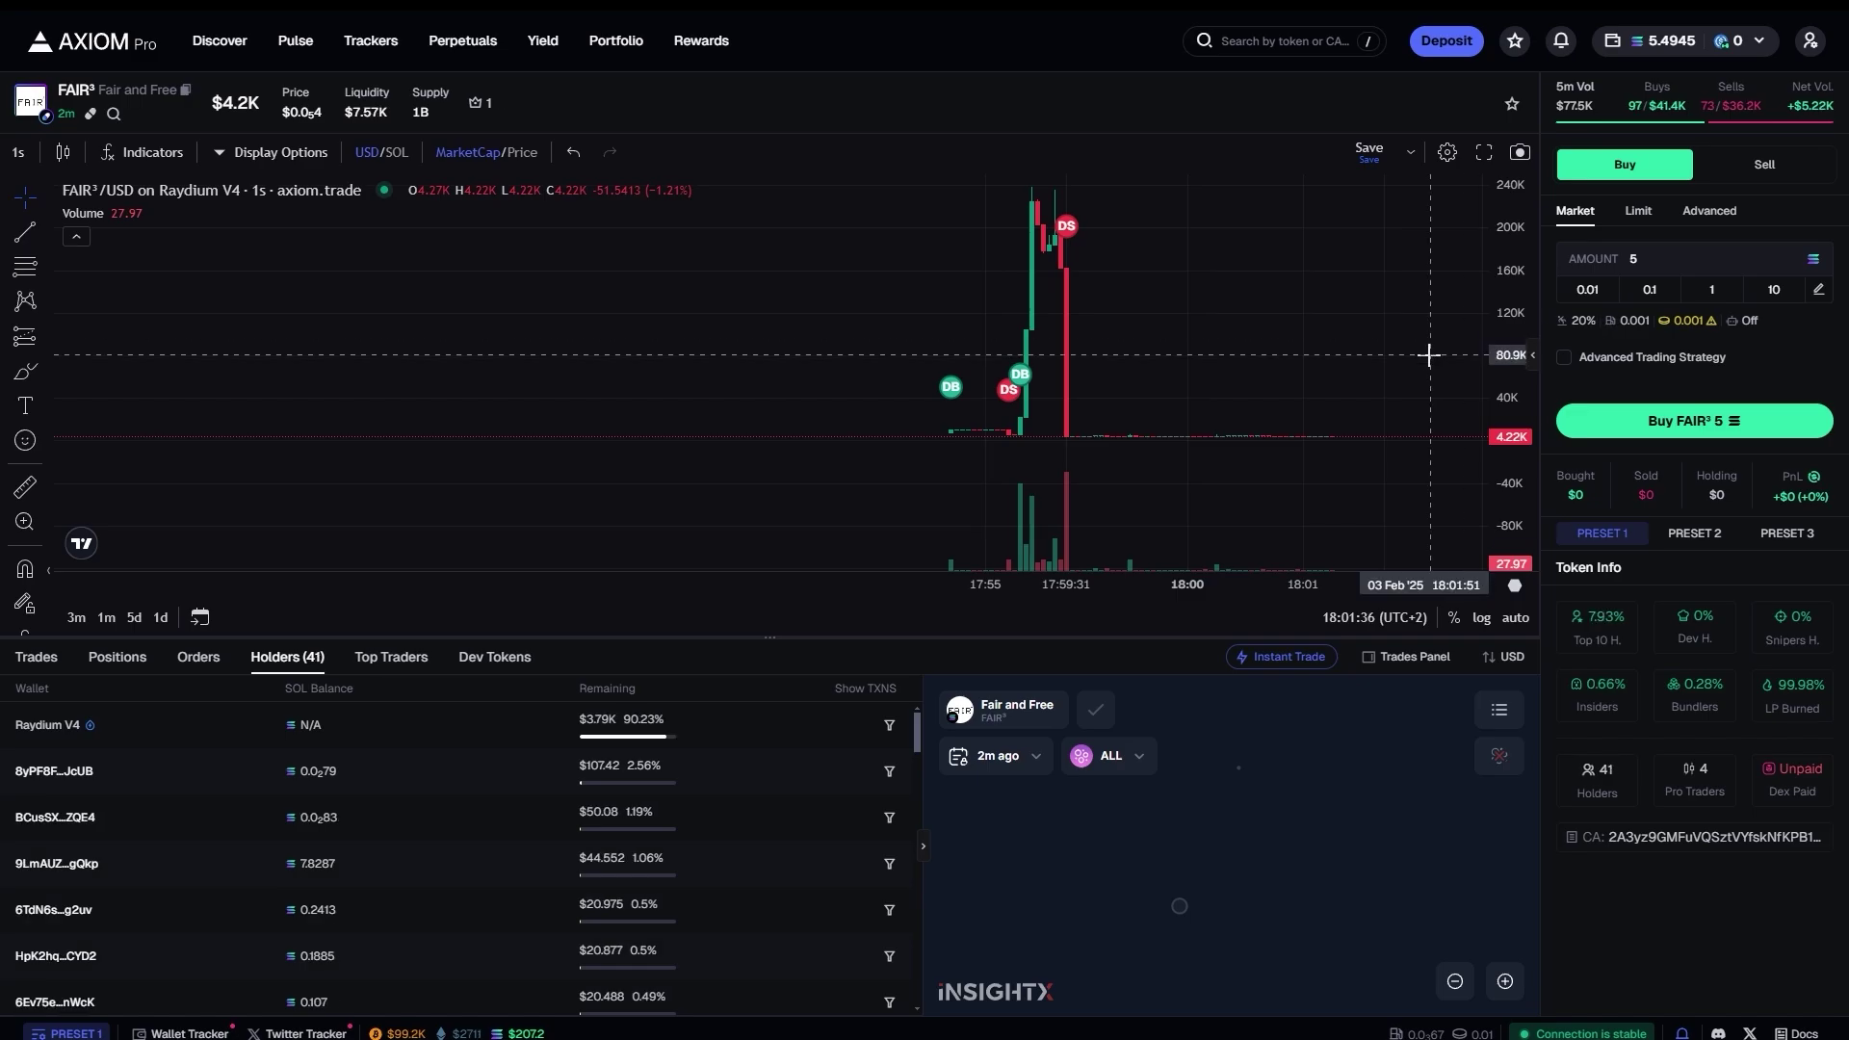
Pan the FAIR³ price chart to view earlier price action.
{"action": "left_click_drag", "start_coordinate": [1436, 351], "coordinate": [1388, 470]}
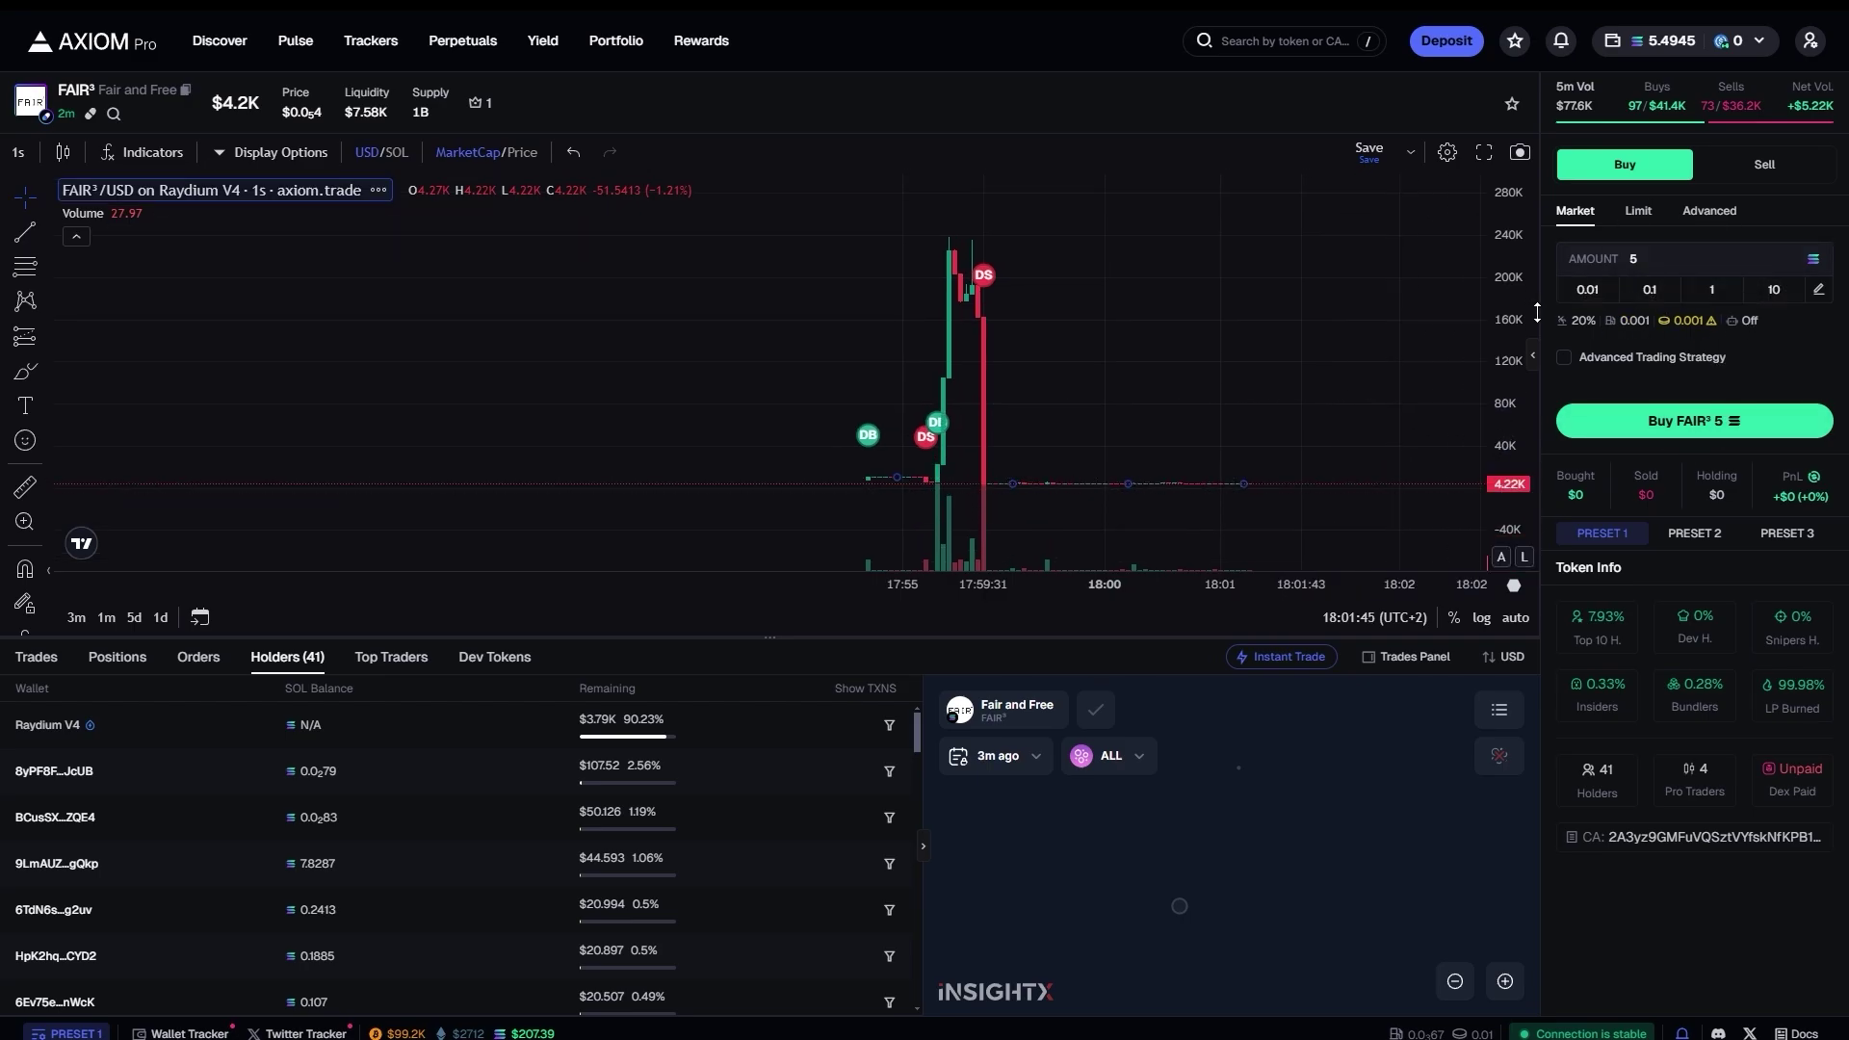
{"action": "mouse_move", "coordinate": [1723, 115]}
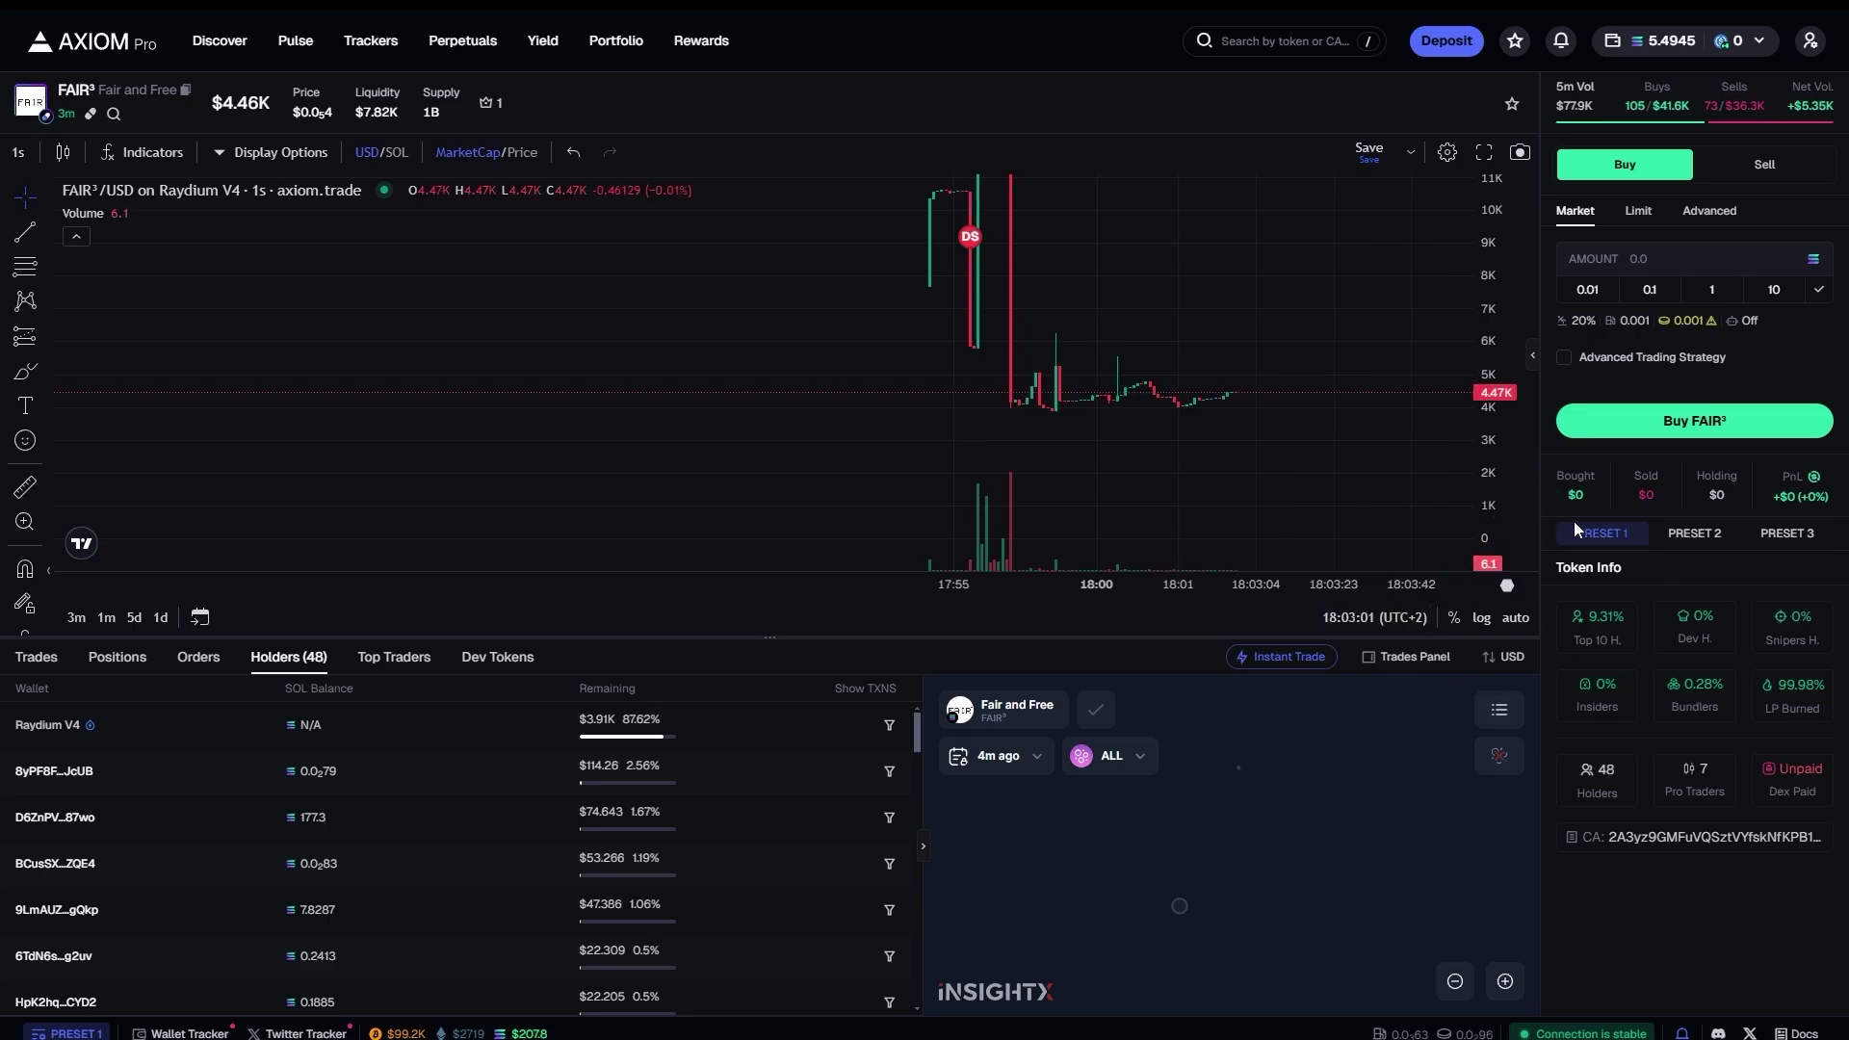
{"action": "mouse_move", "coordinate": [1697, 321]}
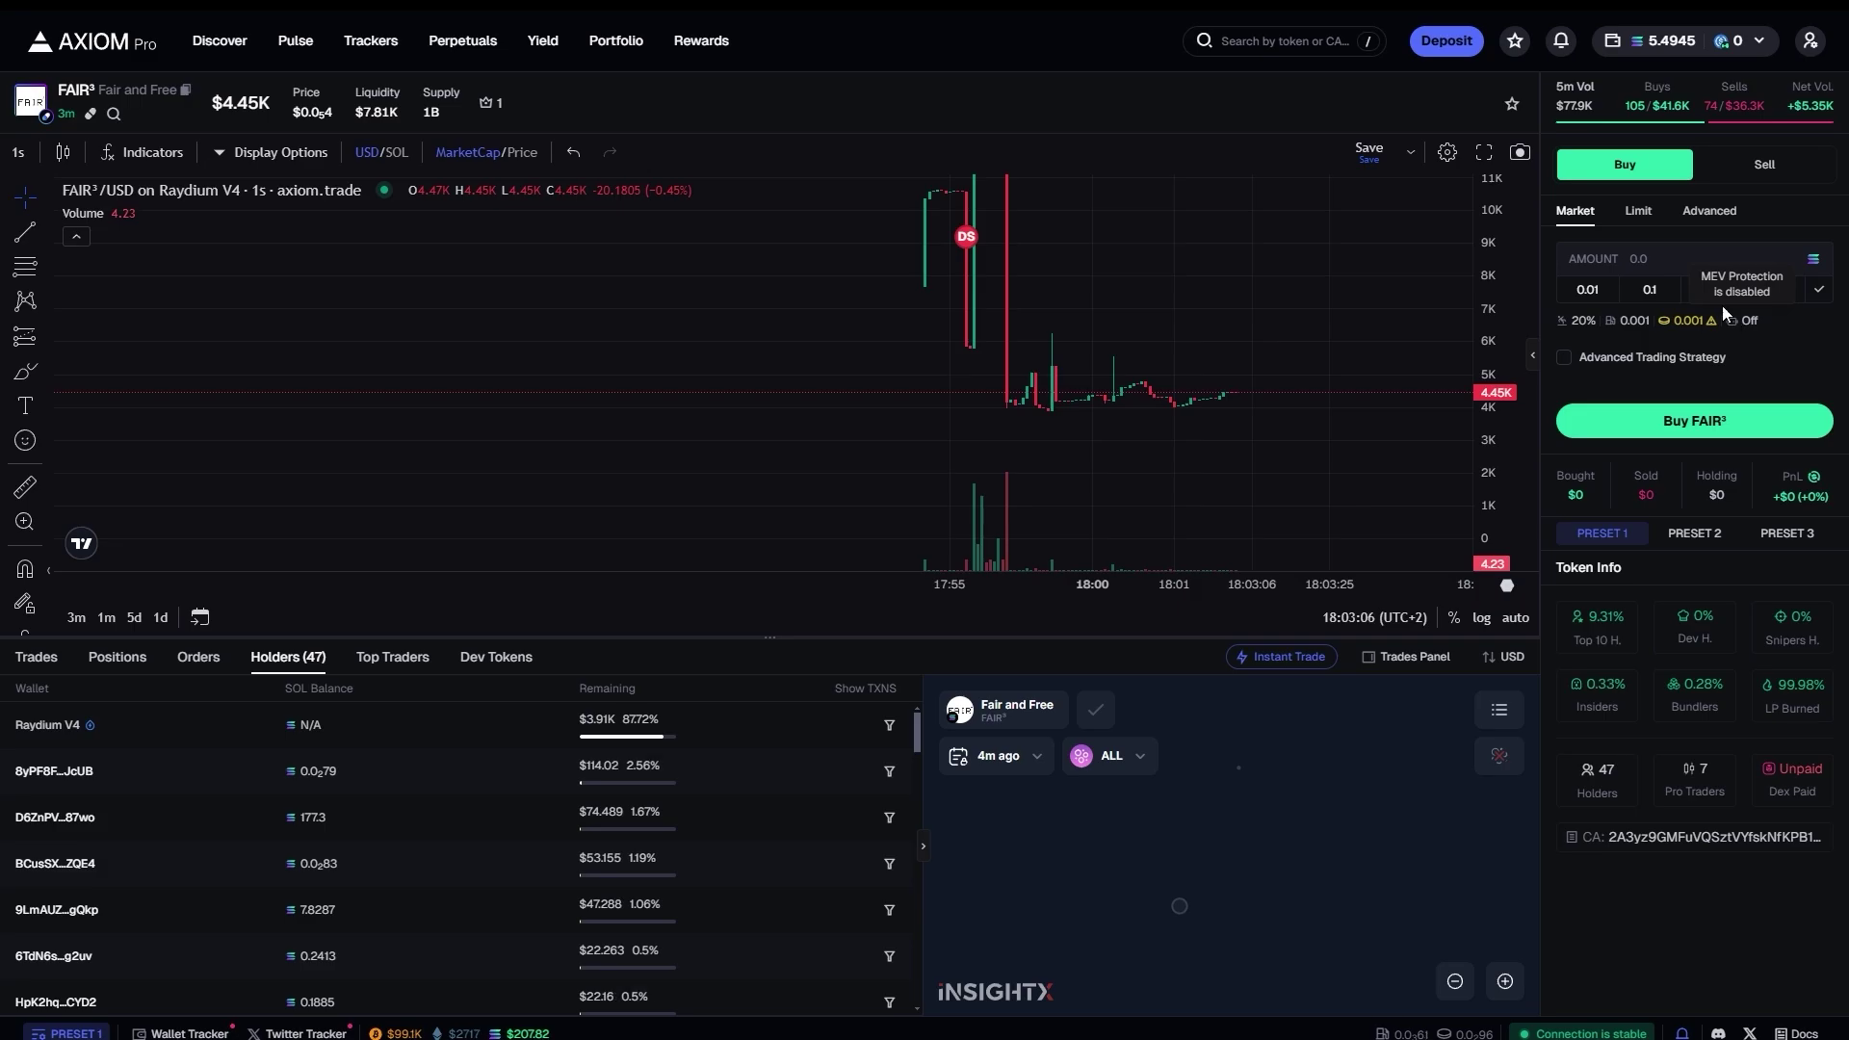
Show Preset 1's buy settings and change the slippage to 50%.
{"action": "left_click", "coordinate": [1603, 535]}
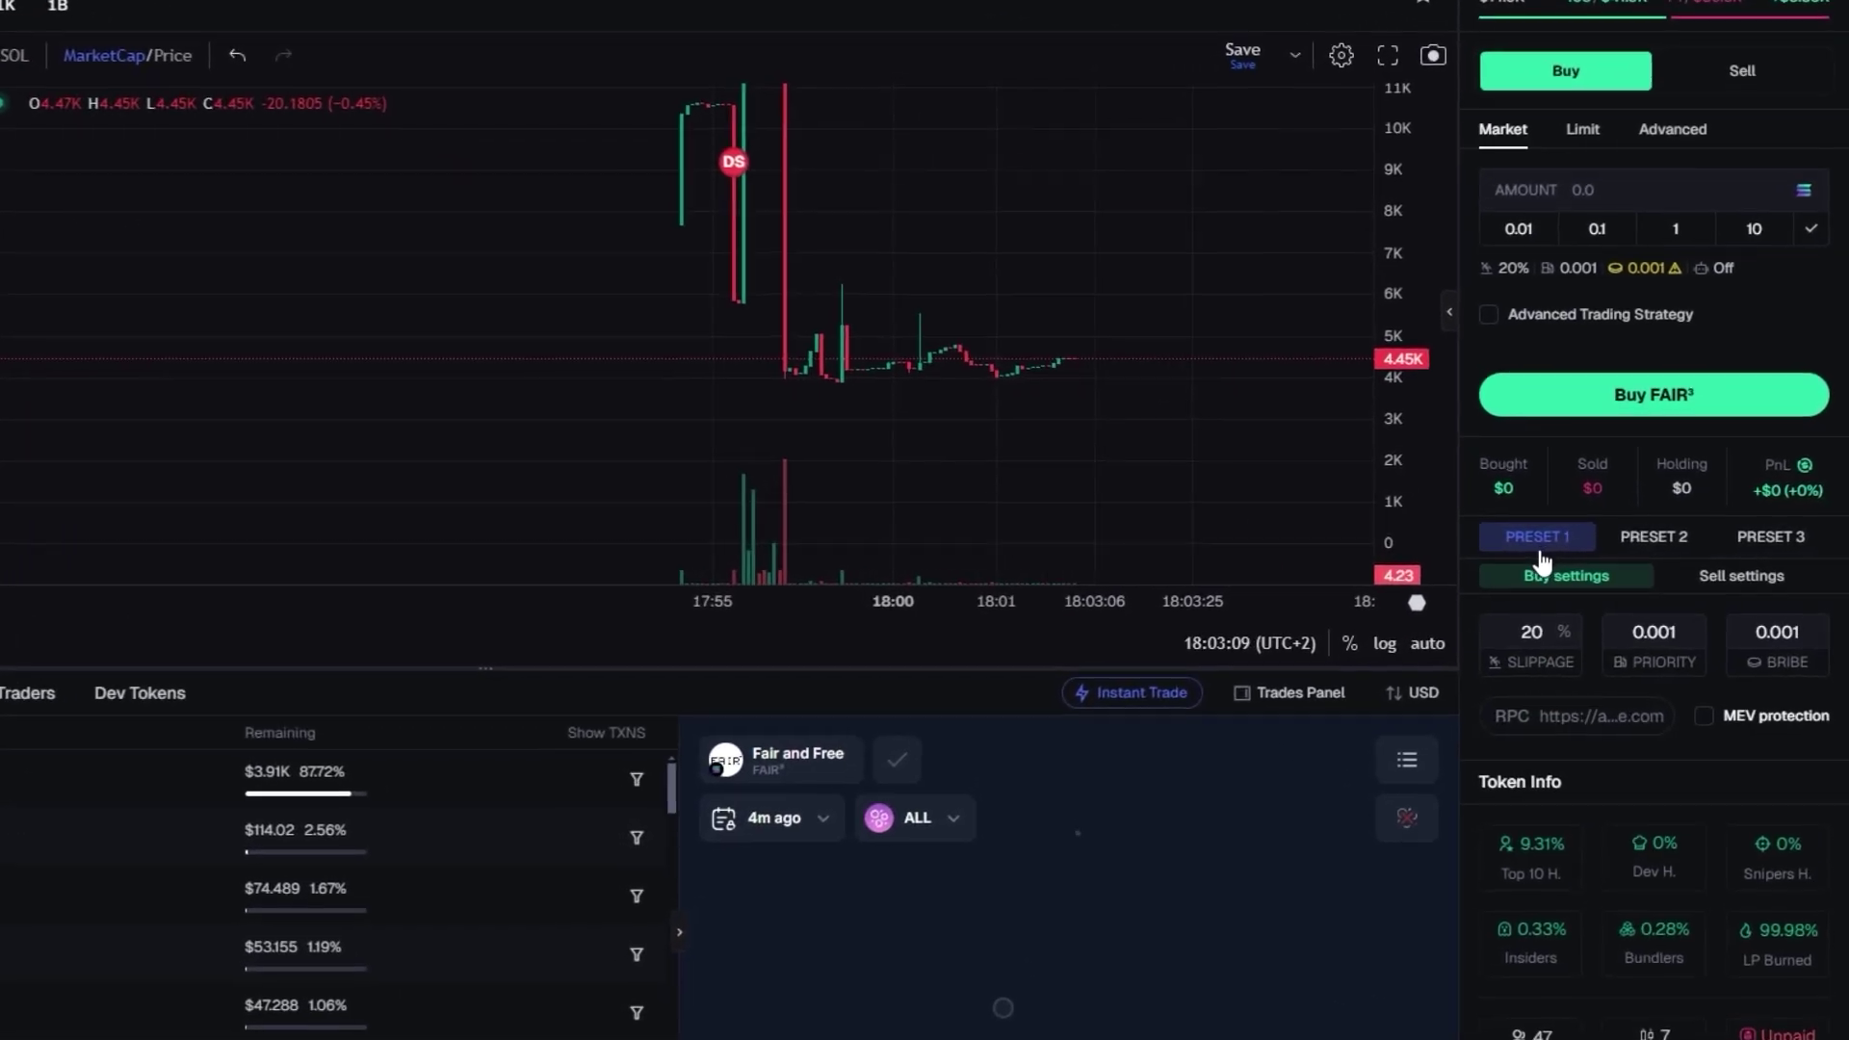
{"action": "double_click", "coordinate": [1518, 632]}
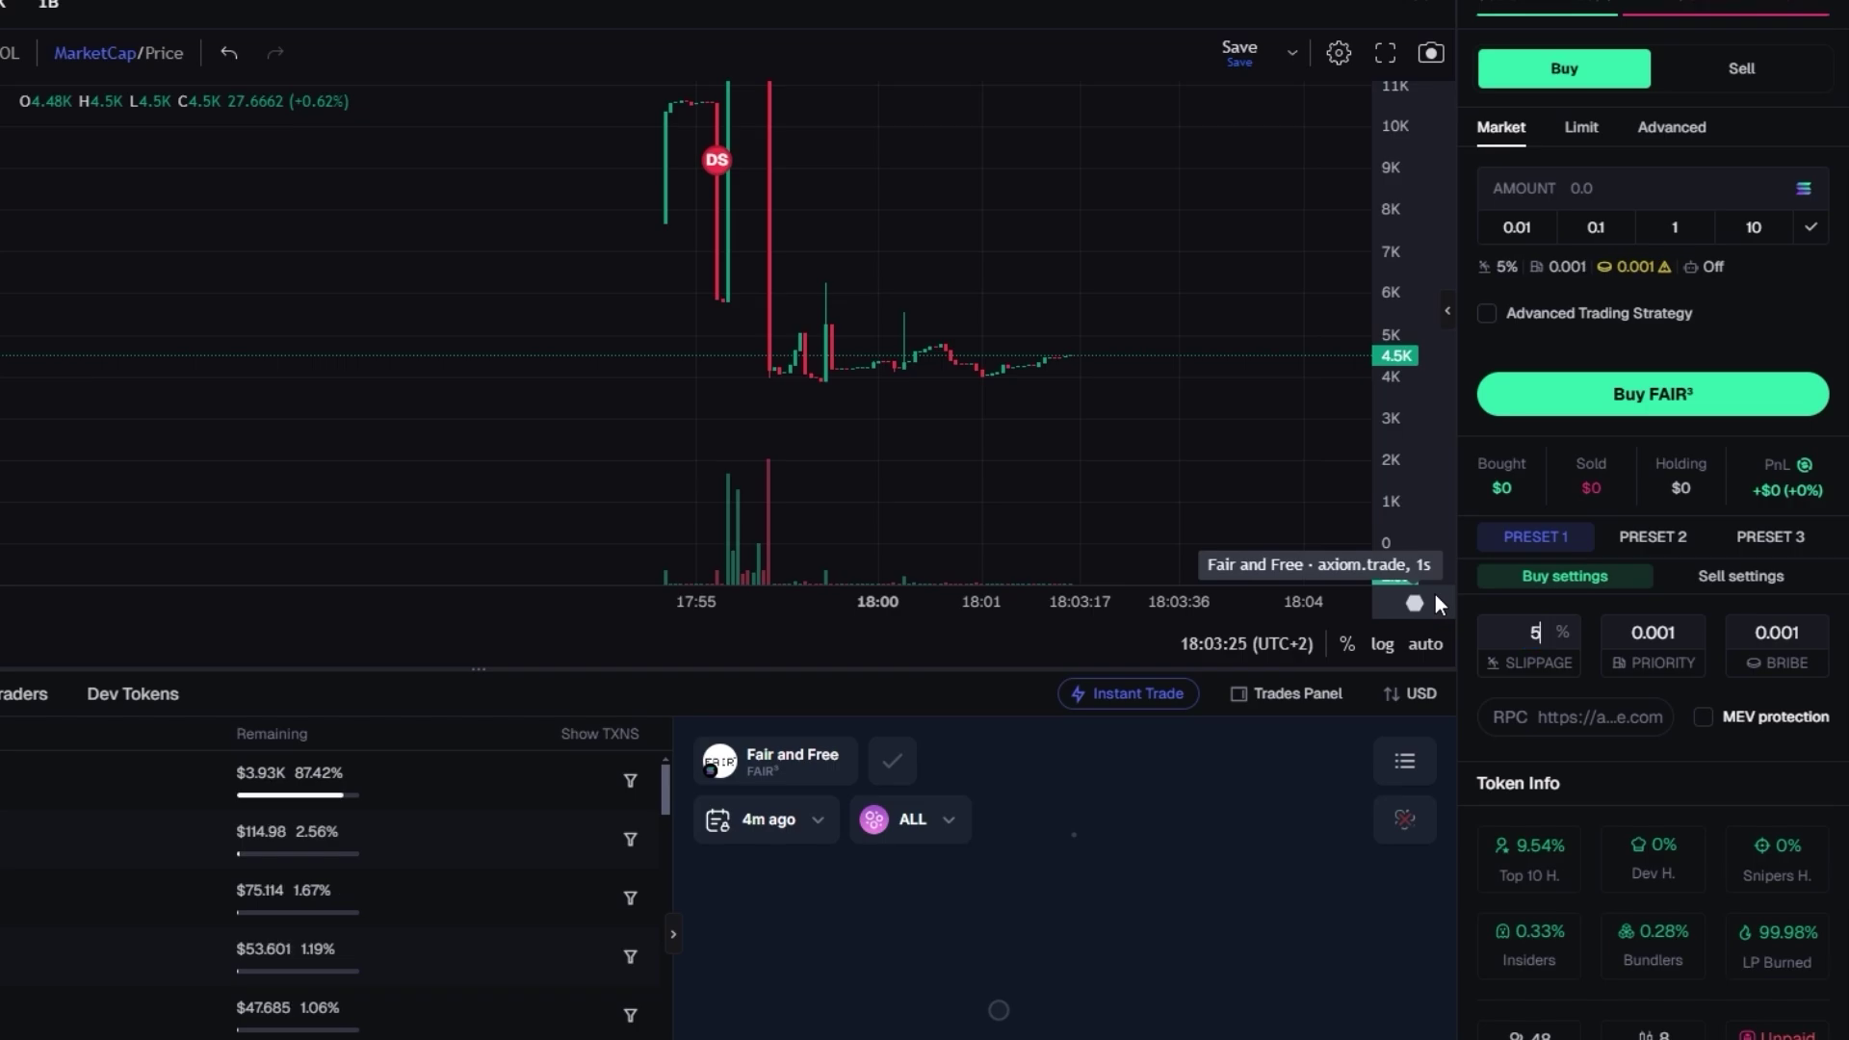
{"action": "type", "text": "0"}
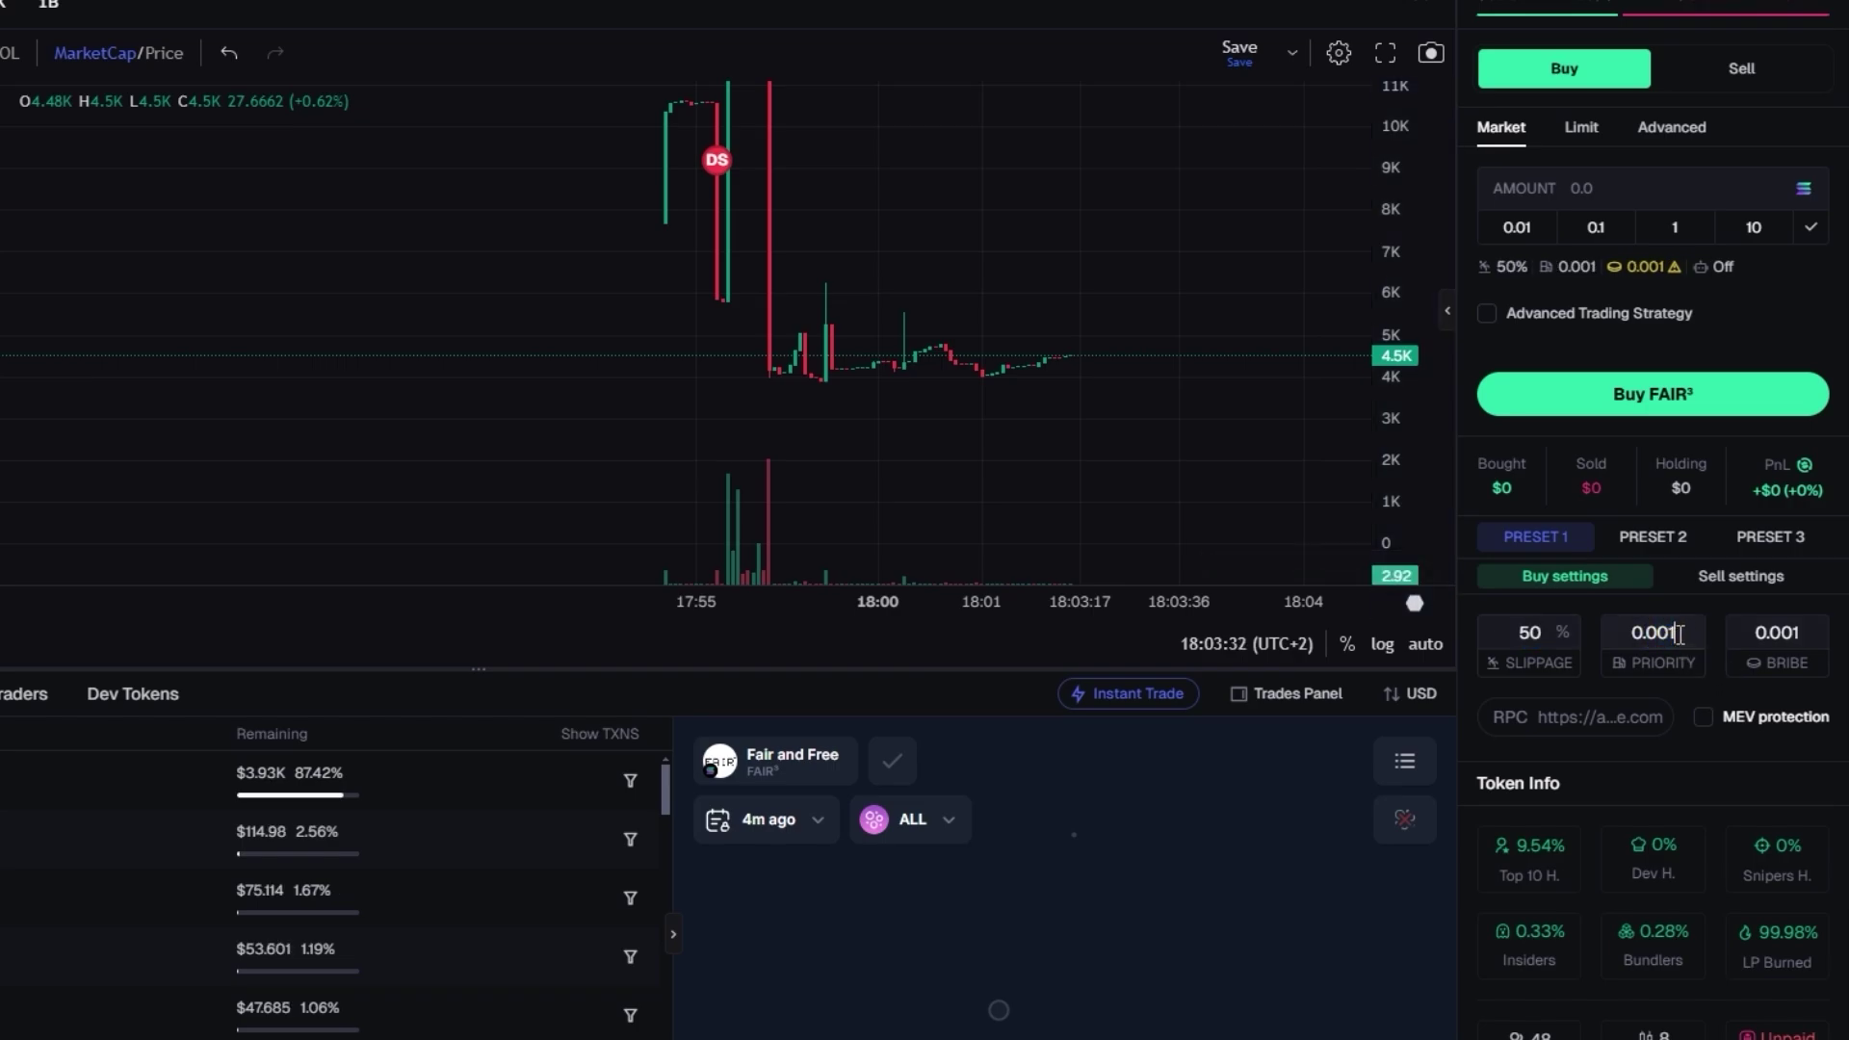
{"action": "type", "text": "5"}
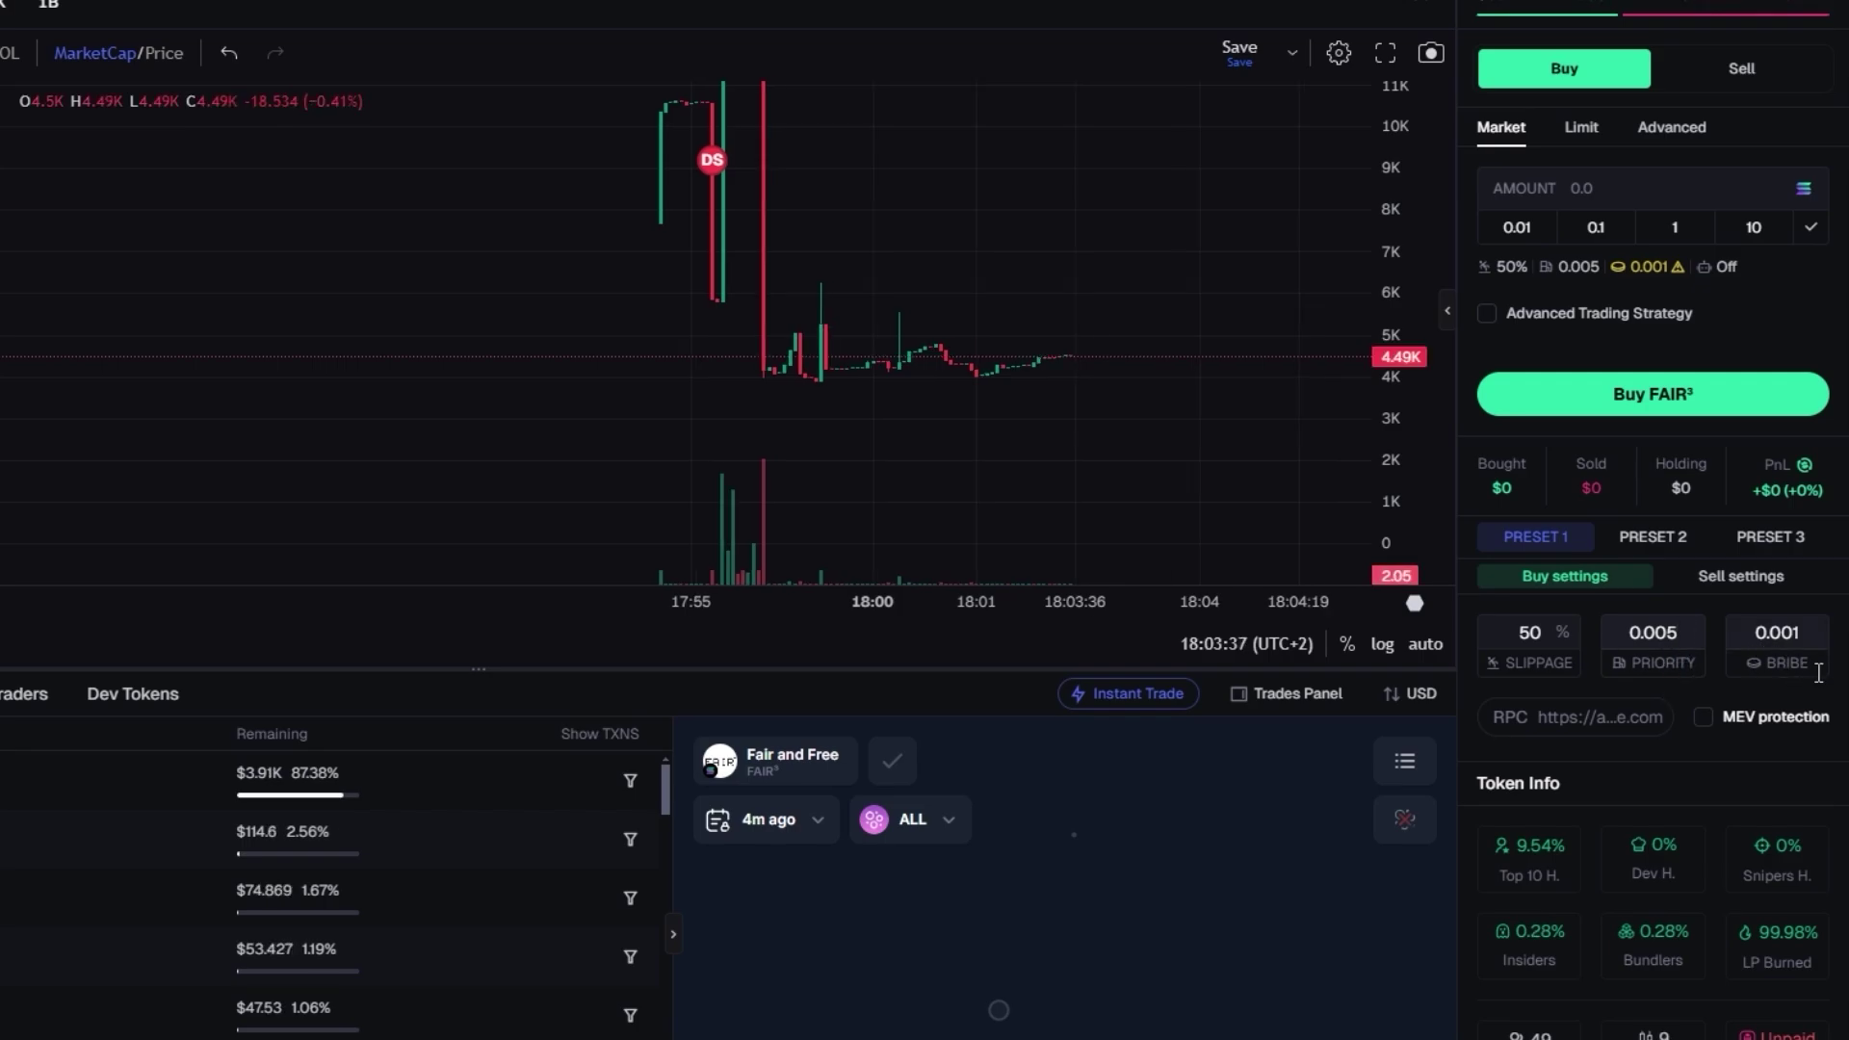
Set Preset 1's priority fee to 0.005 and bribe fee to 0.01.
{"action": "left_click", "coordinate": [1790, 657]}
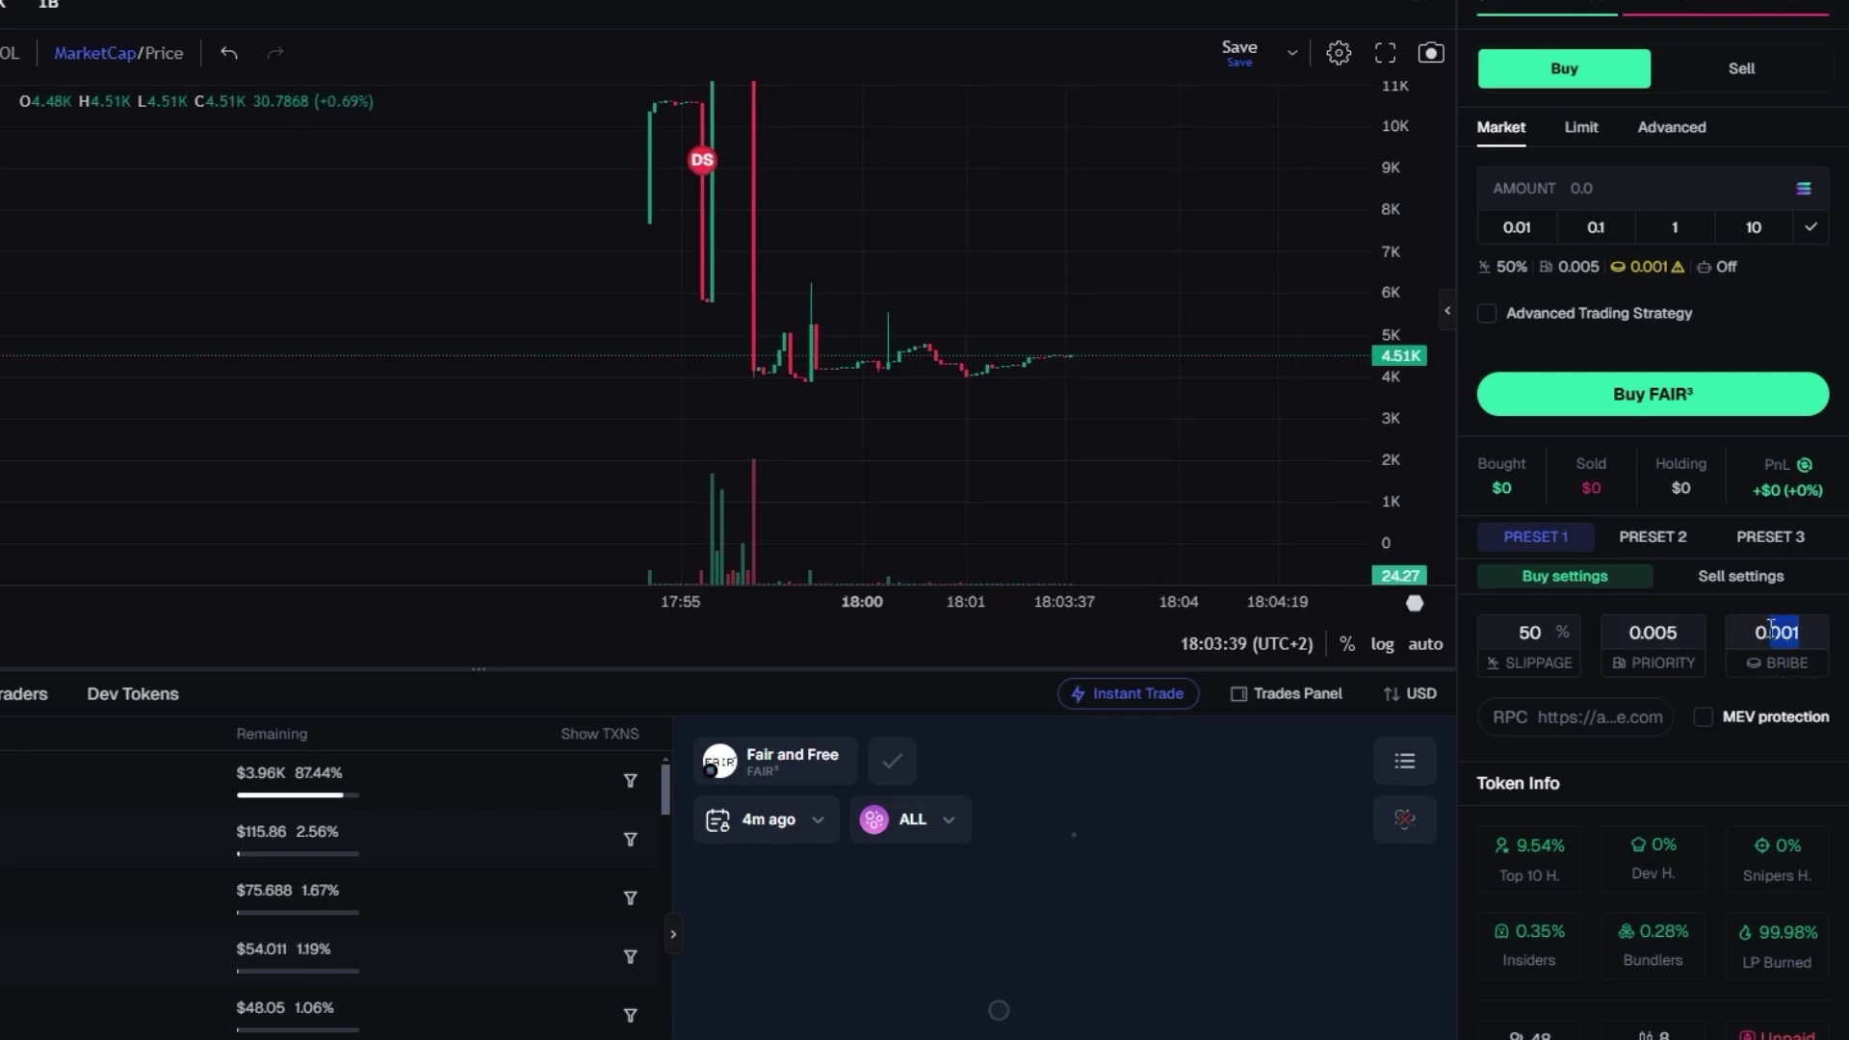
{"action": "left_click_drag", "start_coordinate": [1799, 628], "coordinate": [1791, 653]}
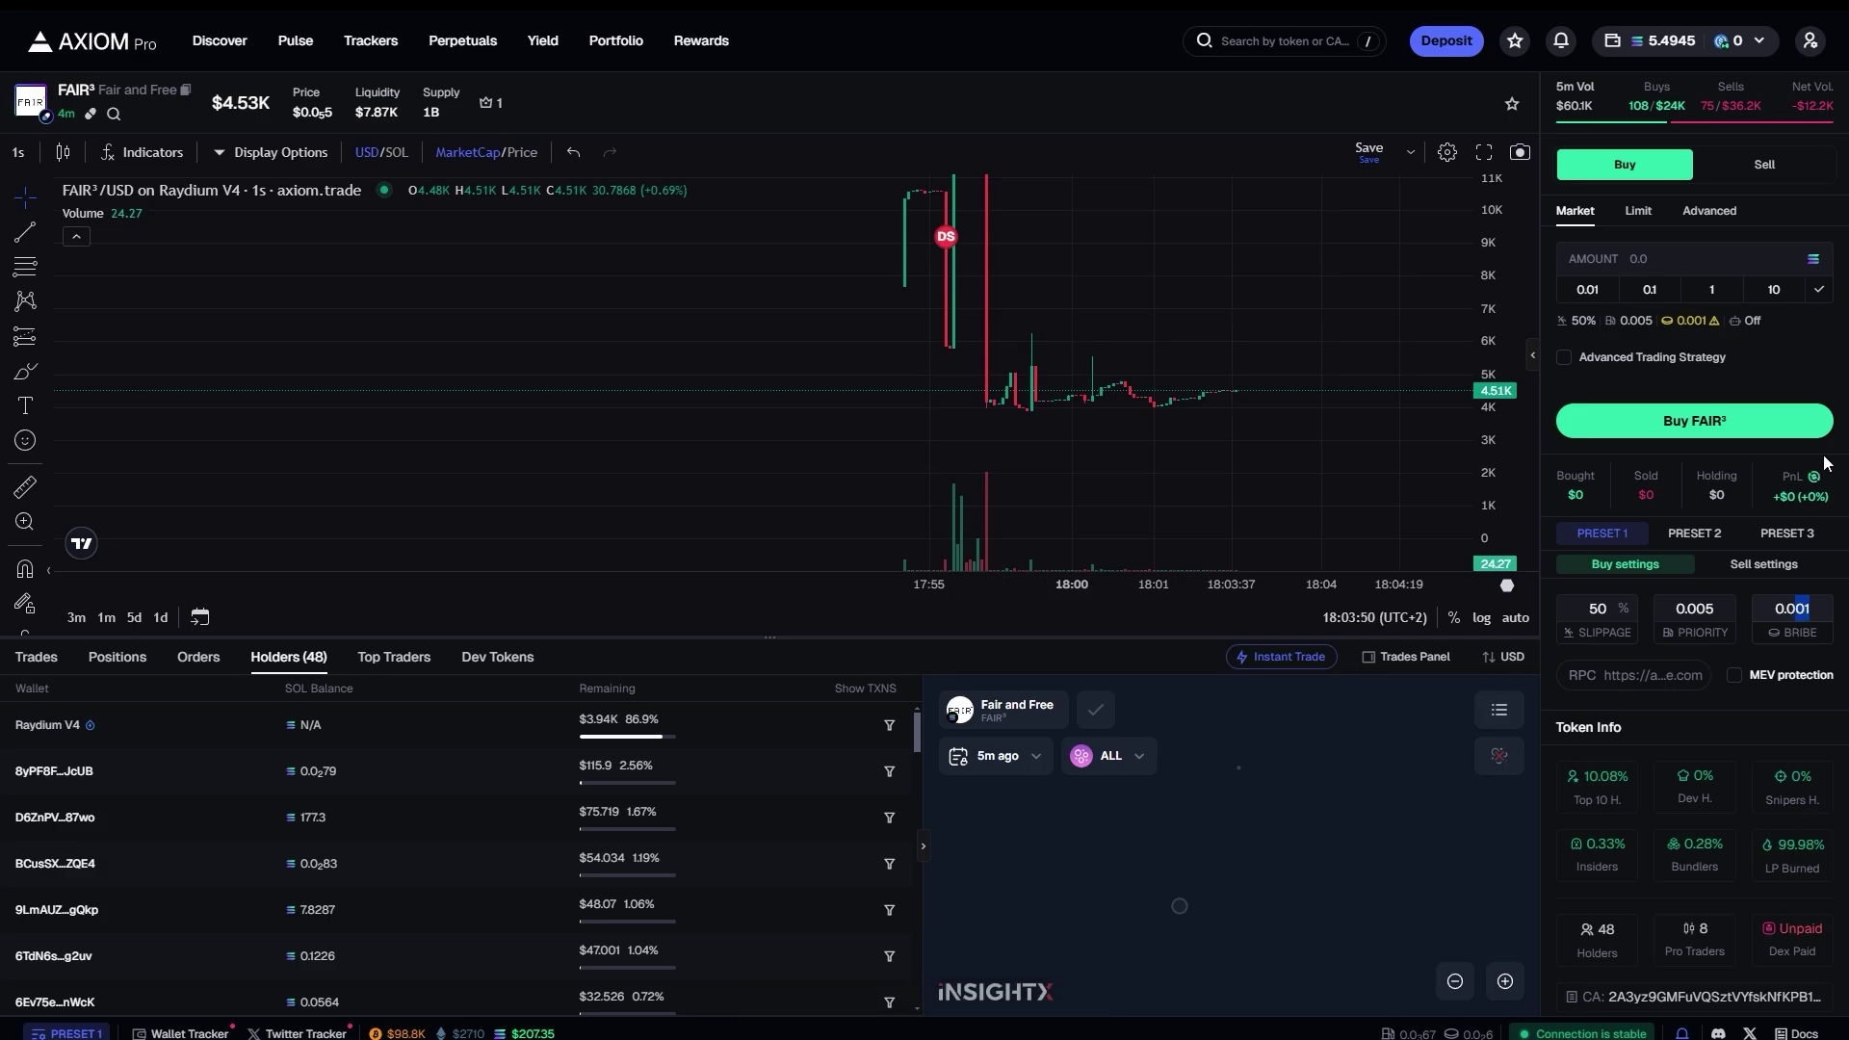
{"action": "left_click", "coordinate": [1722, 609]}
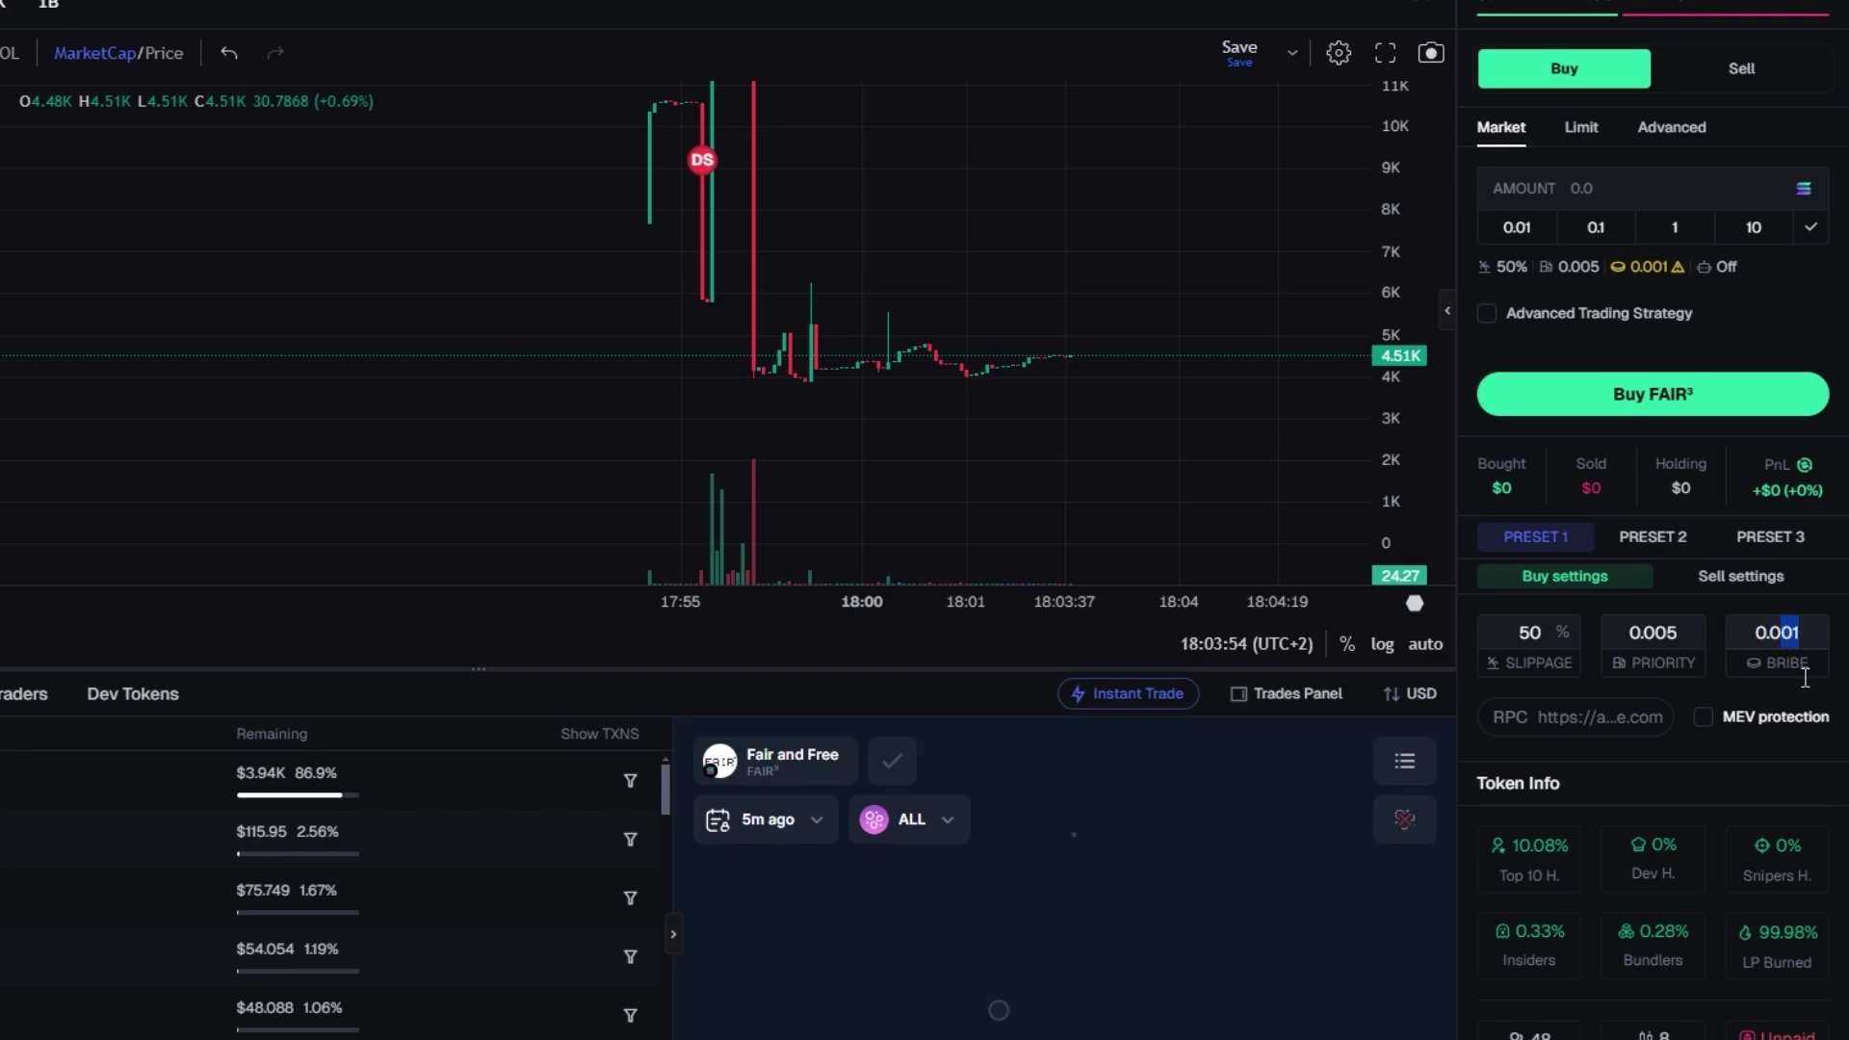
{"action": "left_click_drag", "start_coordinate": [1781, 632], "coordinate": [1823, 688]}
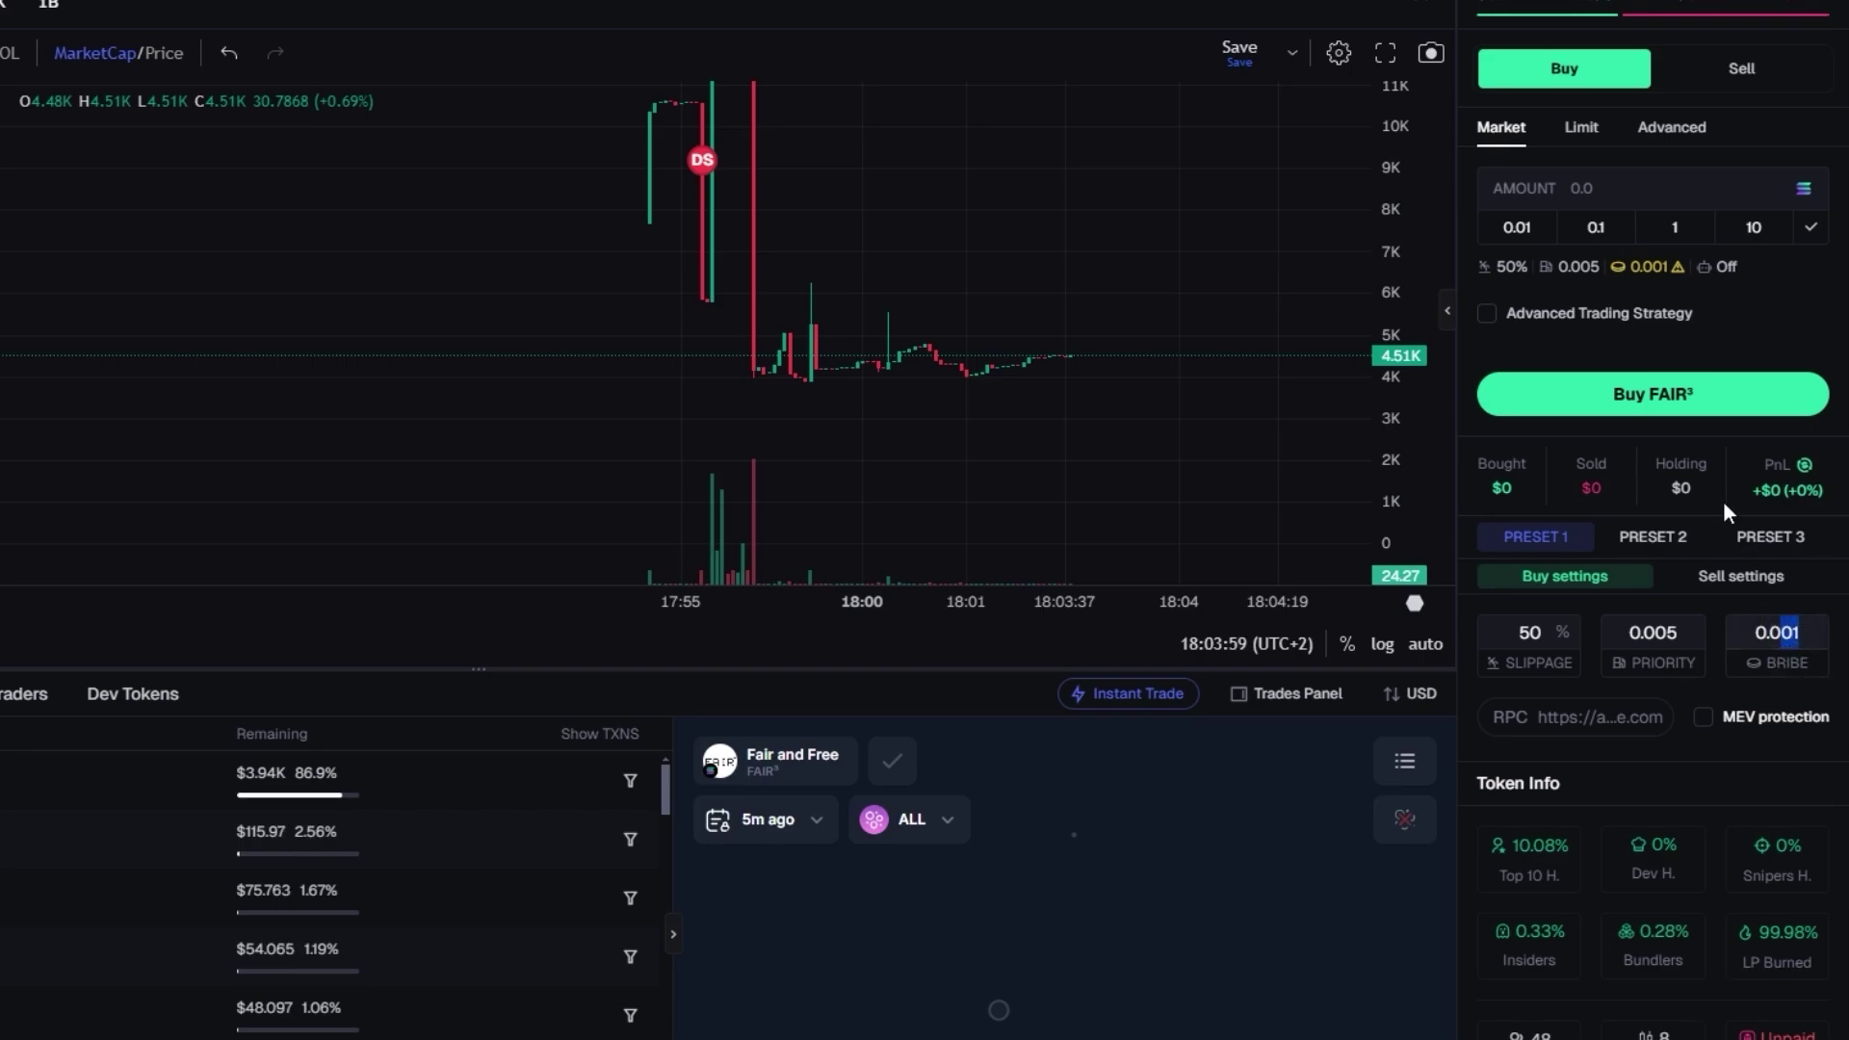
{"action": "mouse_move", "coordinate": [1669, 265]}
{"action": "key", "text": "BackSpace"}
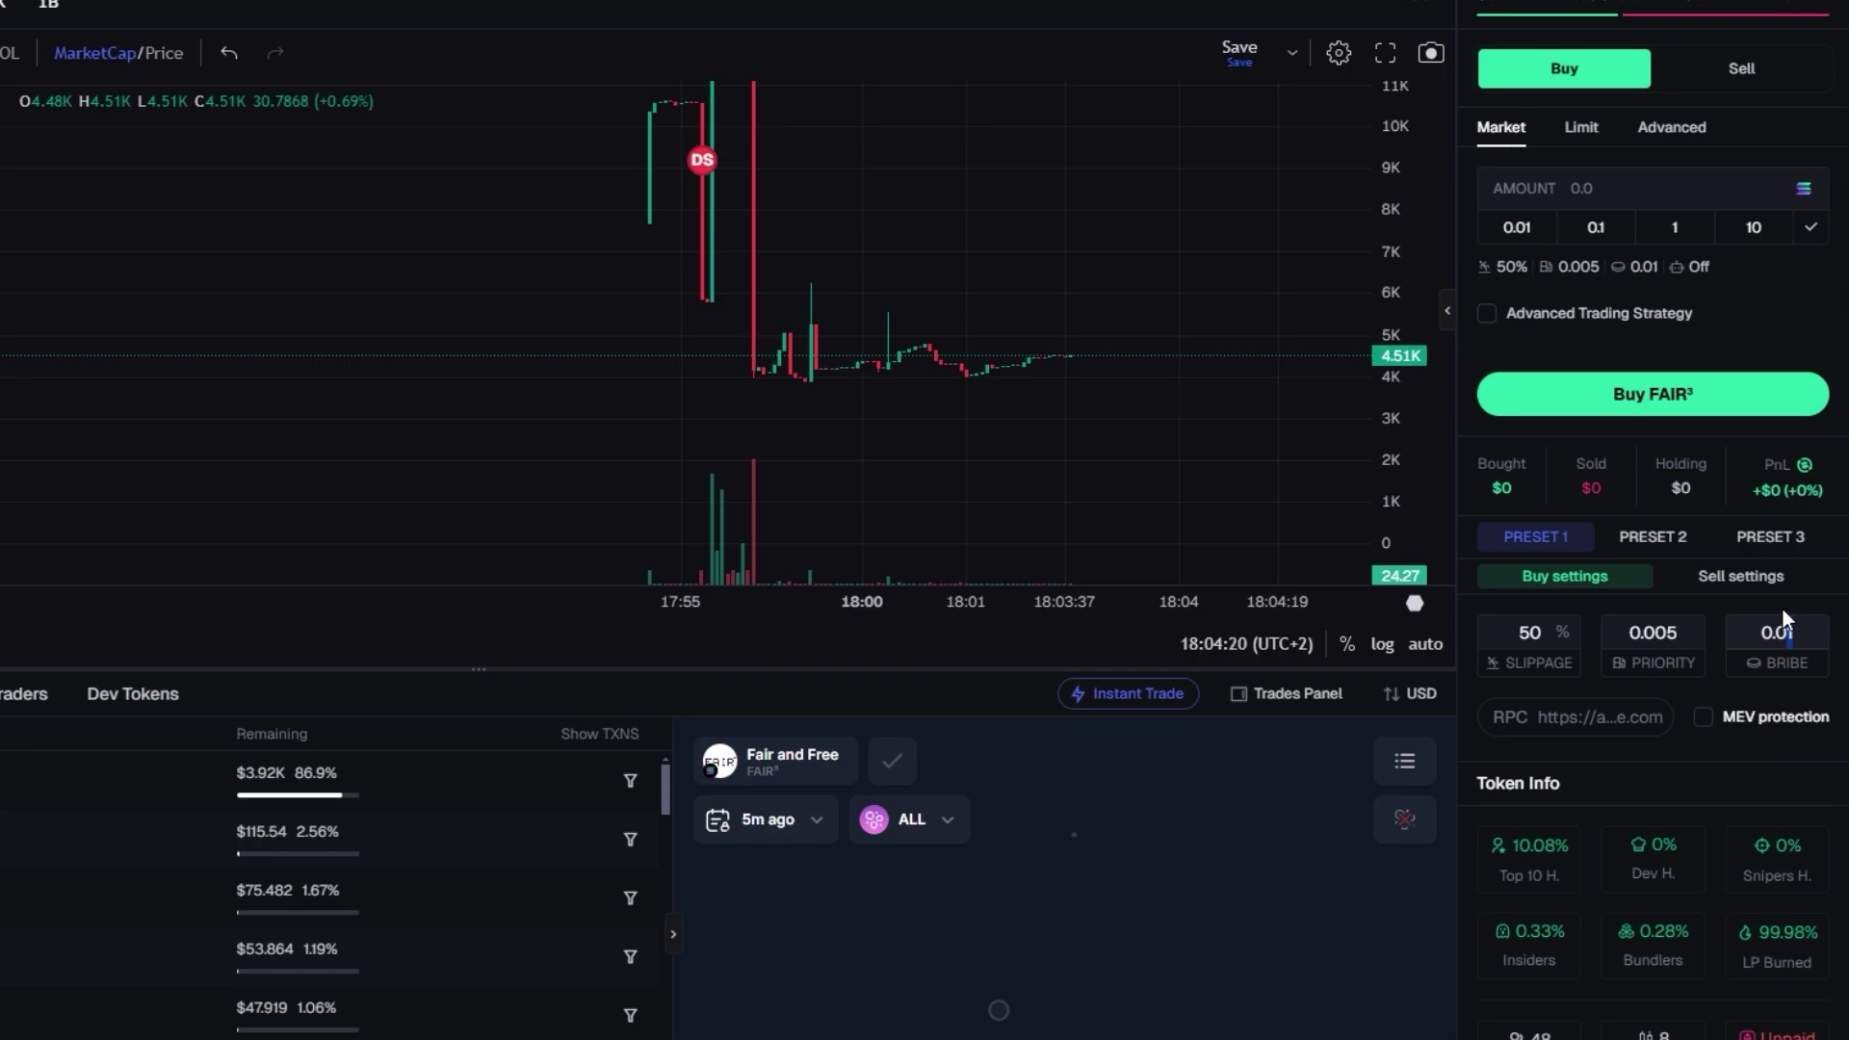
{"action": "type", "text": "5"}
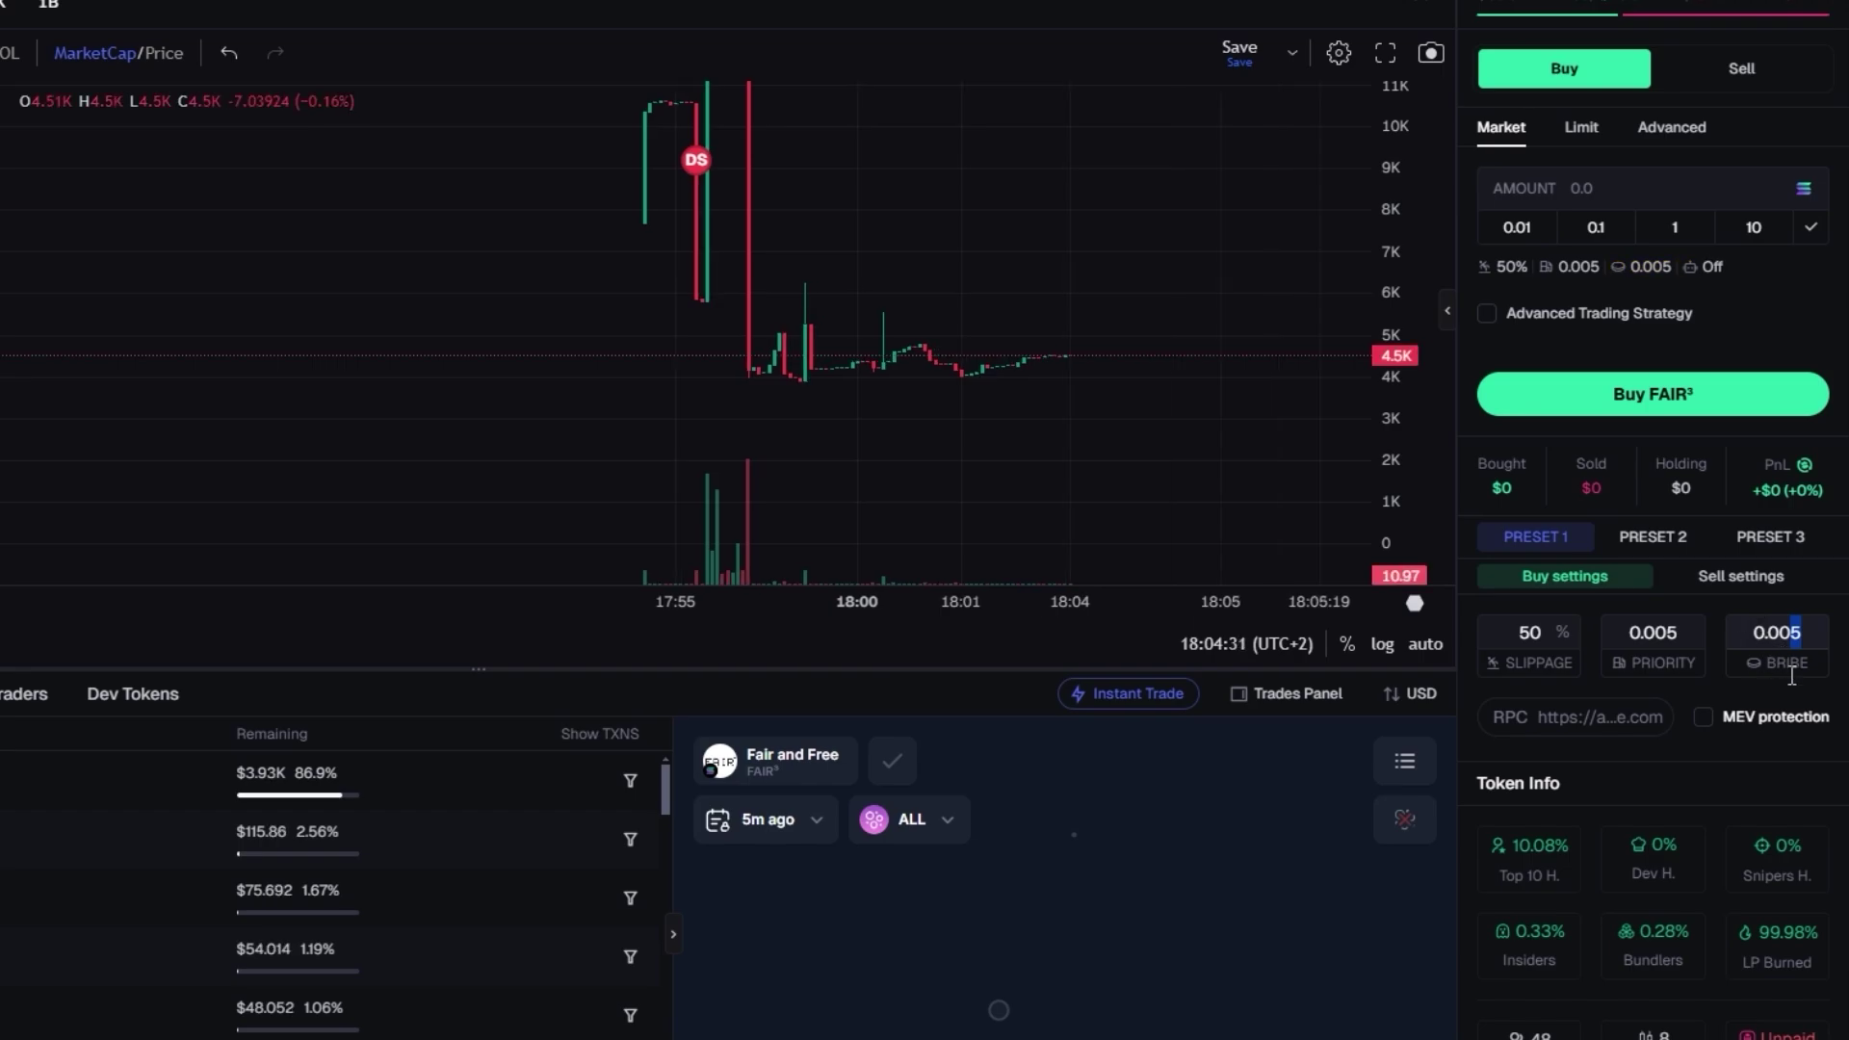
{"action": "key", "text": "BackSpace"}
{"action": "key", "text": "BackSpace"}
{"action": "type", "text": "1"}
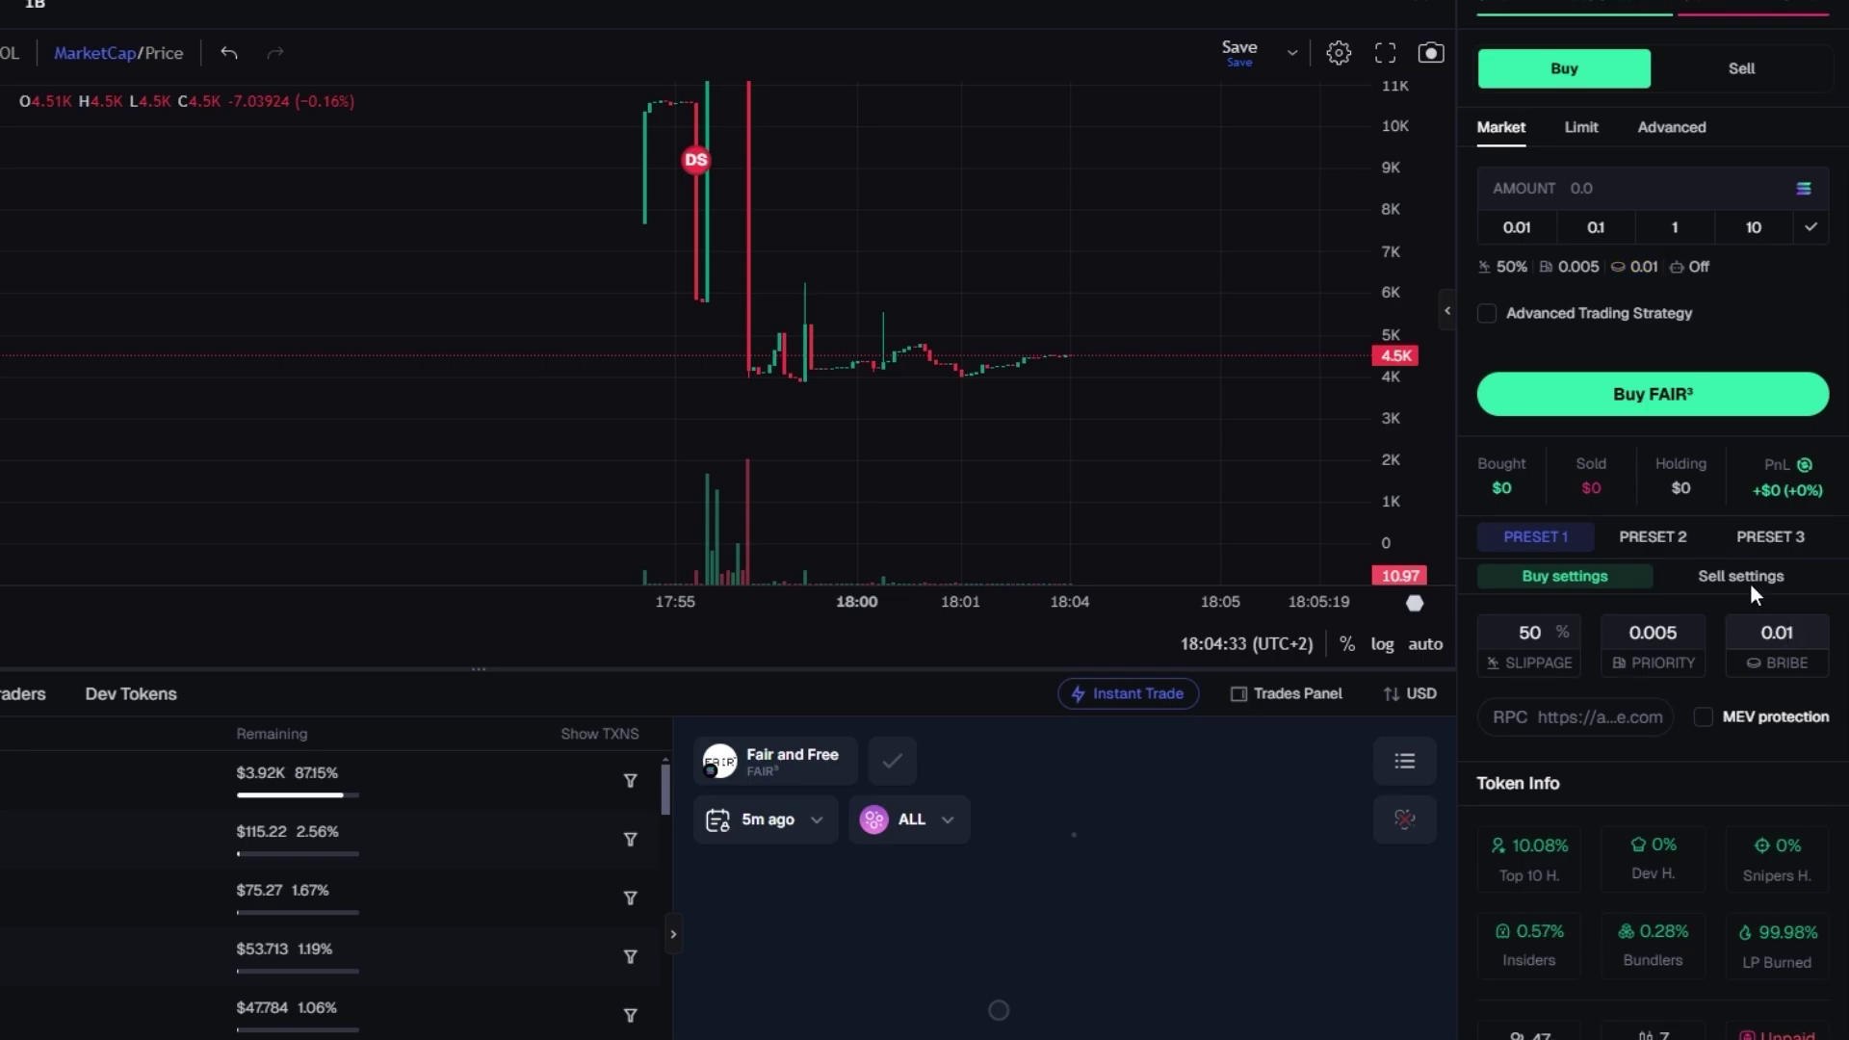
Turn on MEV protection for Preset 1 buys.
{"action": "scroll", "coordinate": [805, 466], "scroll_direction": "up", "scroll_amount": 3}
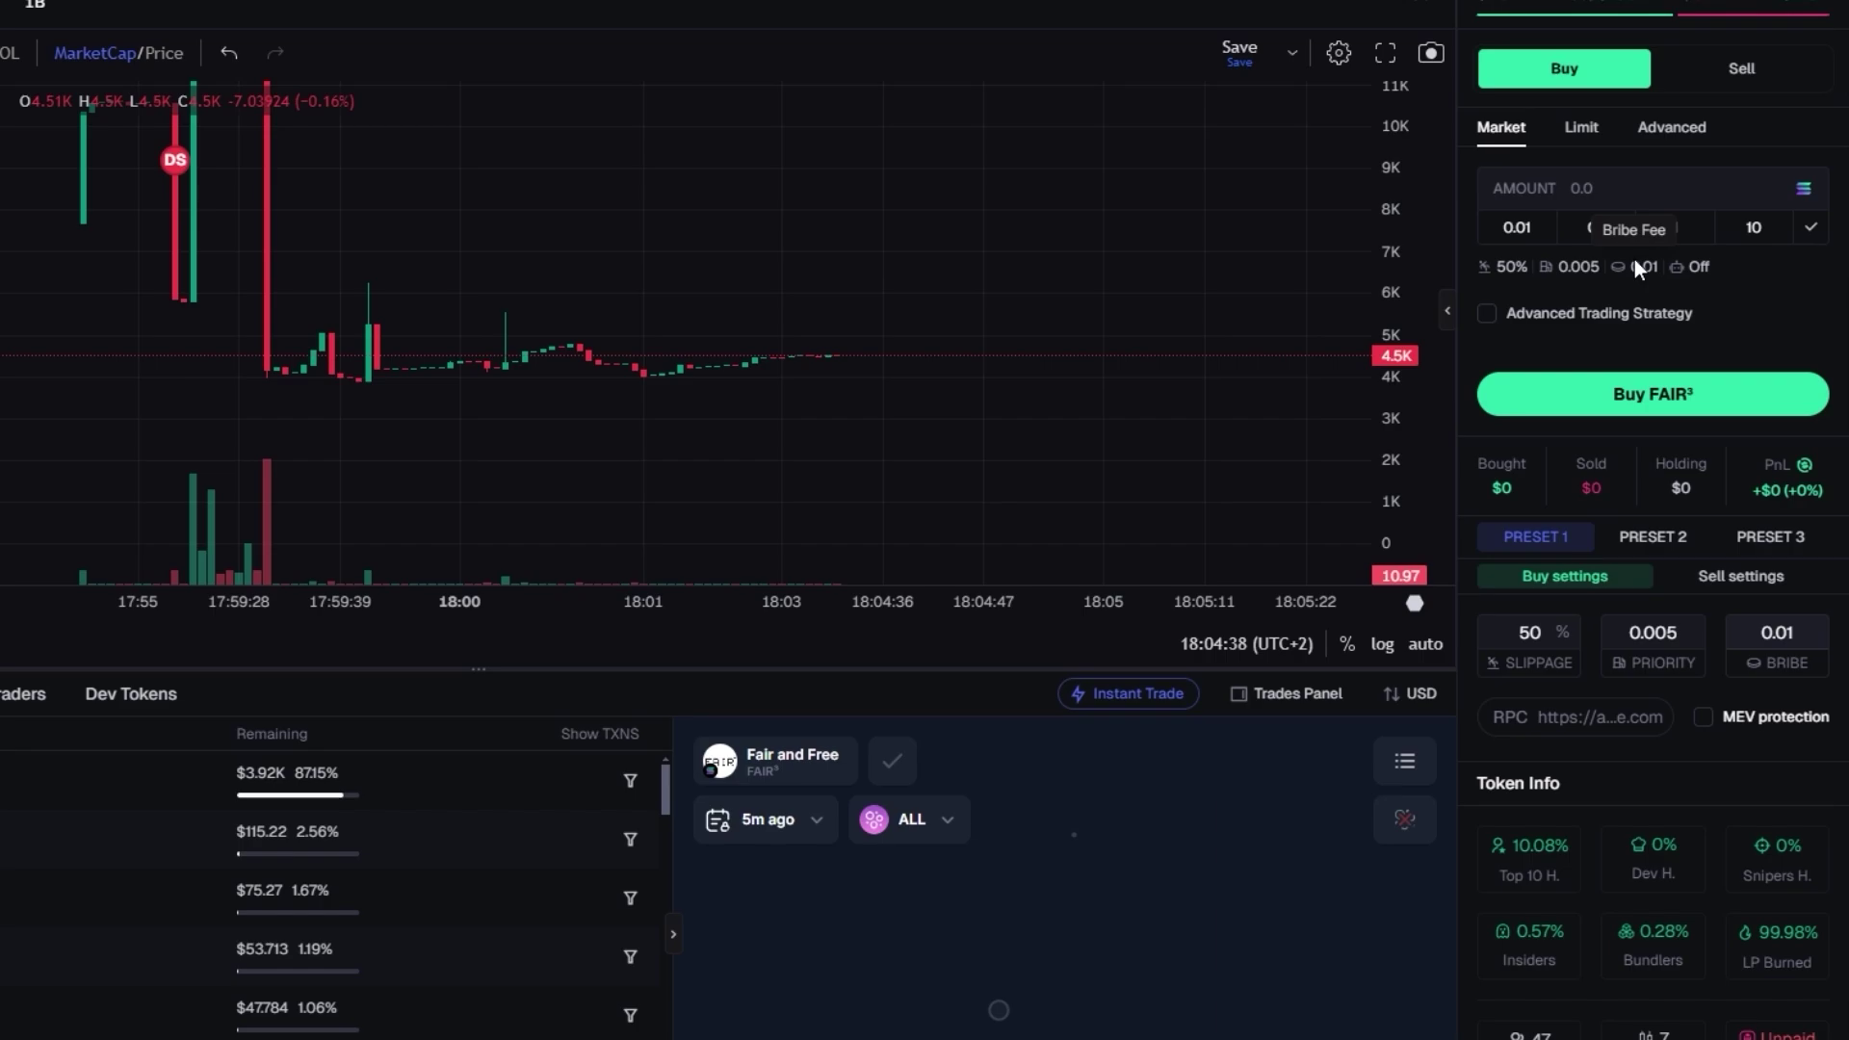
{"action": "left_click", "coordinate": [1704, 717]}
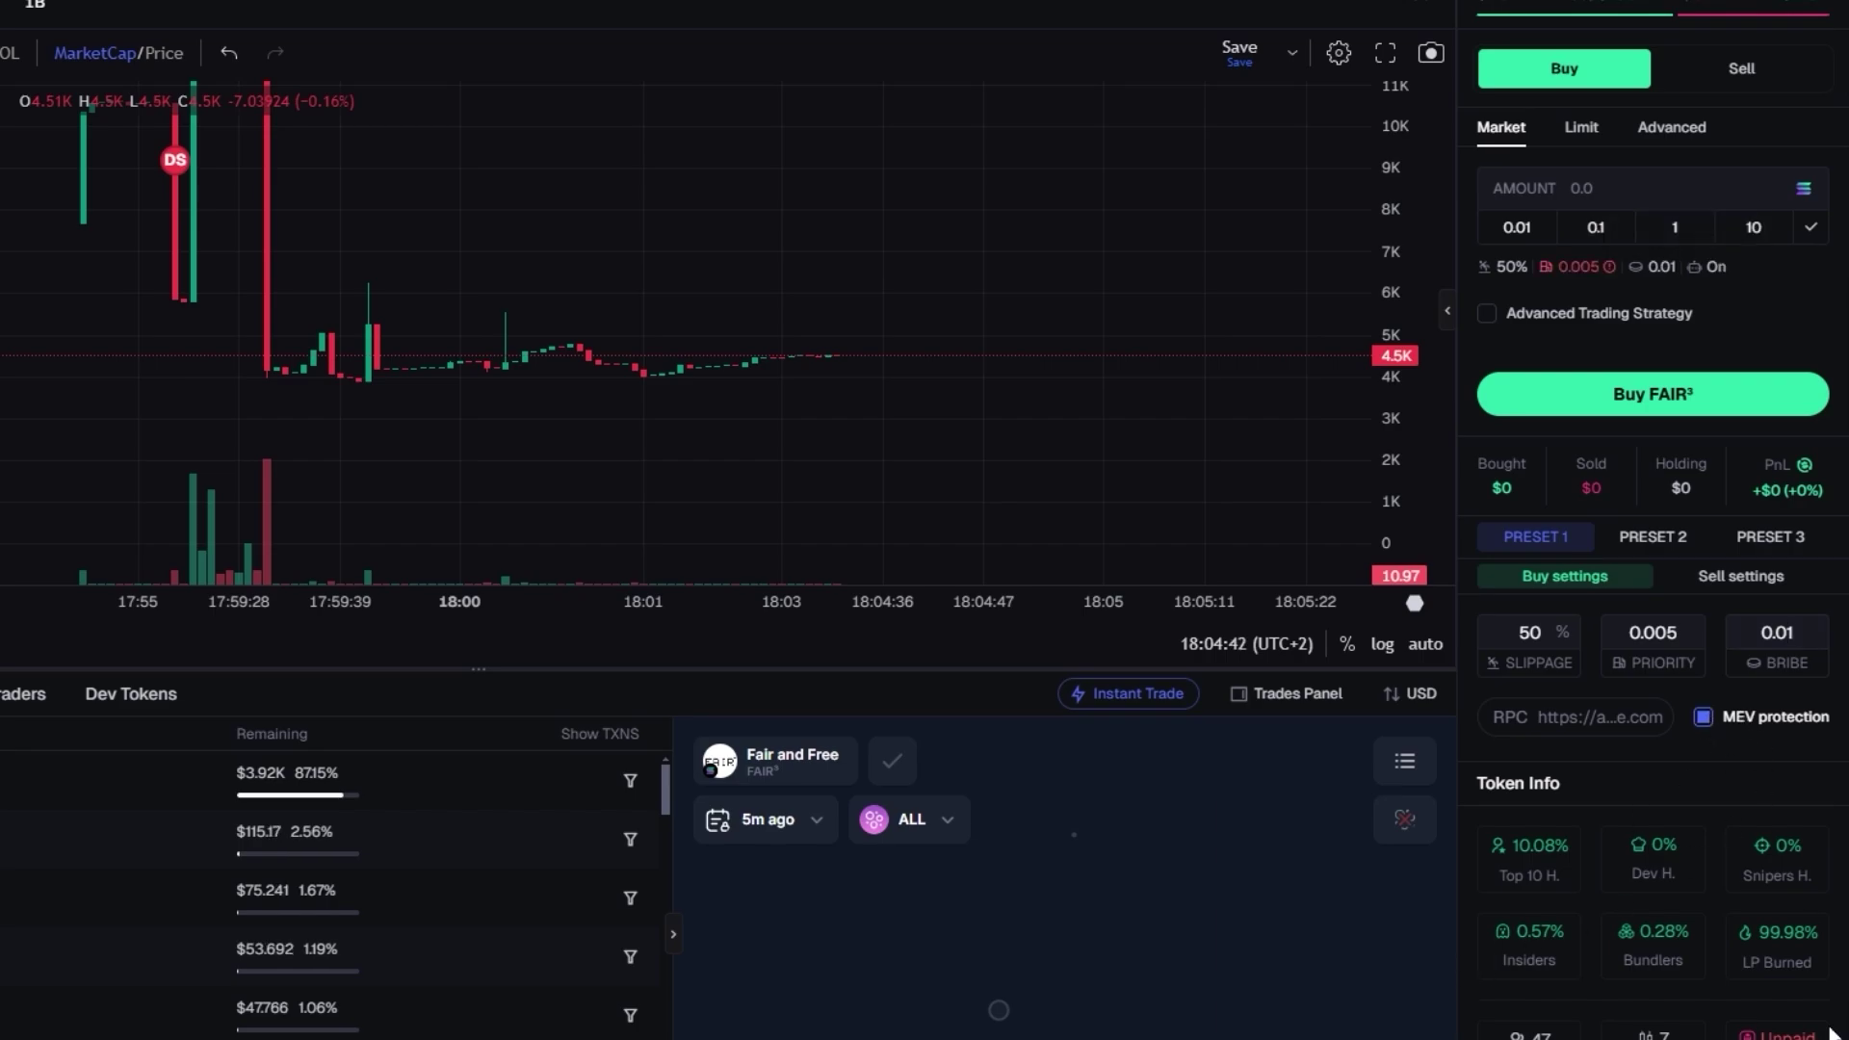
{"action": "mouse_move", "coordinate": [1580, 266]}
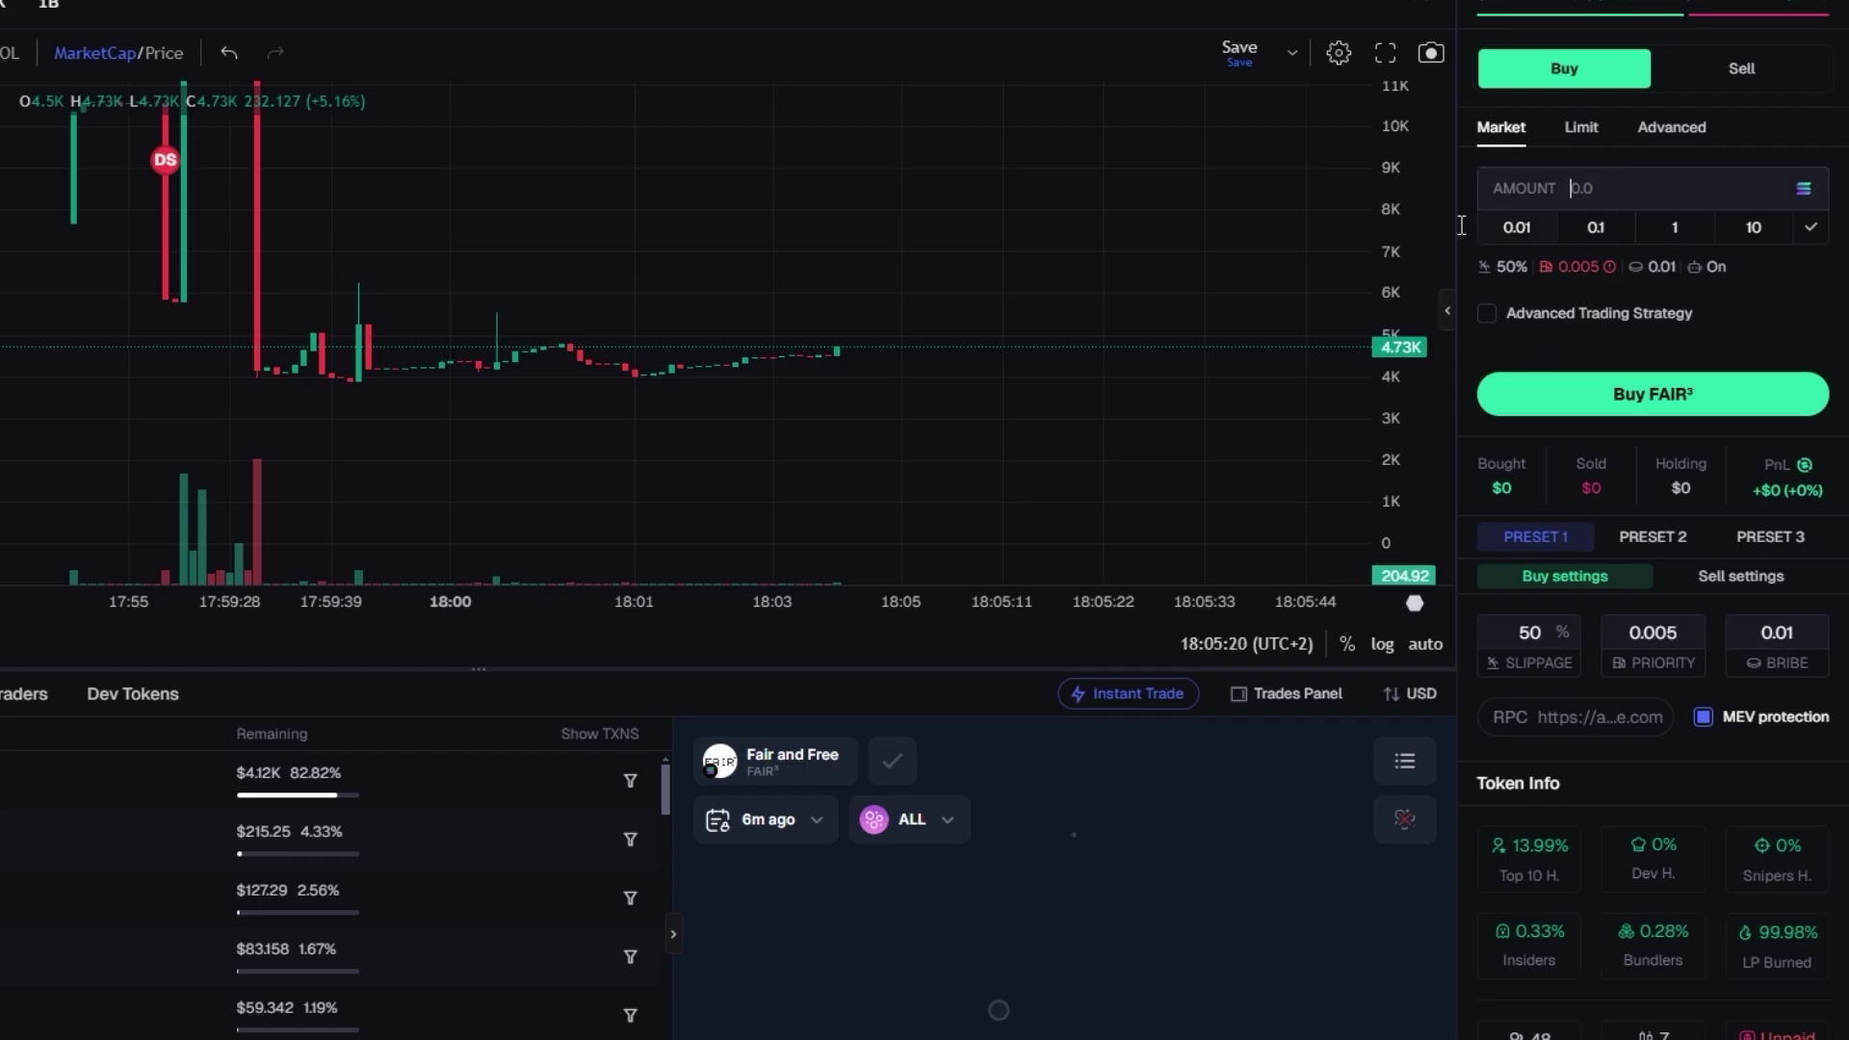
Review FAIR³'s recent trades and zoom the chart out to its full price history.
{"action": "left_click", "coordinate": [36, 657]}
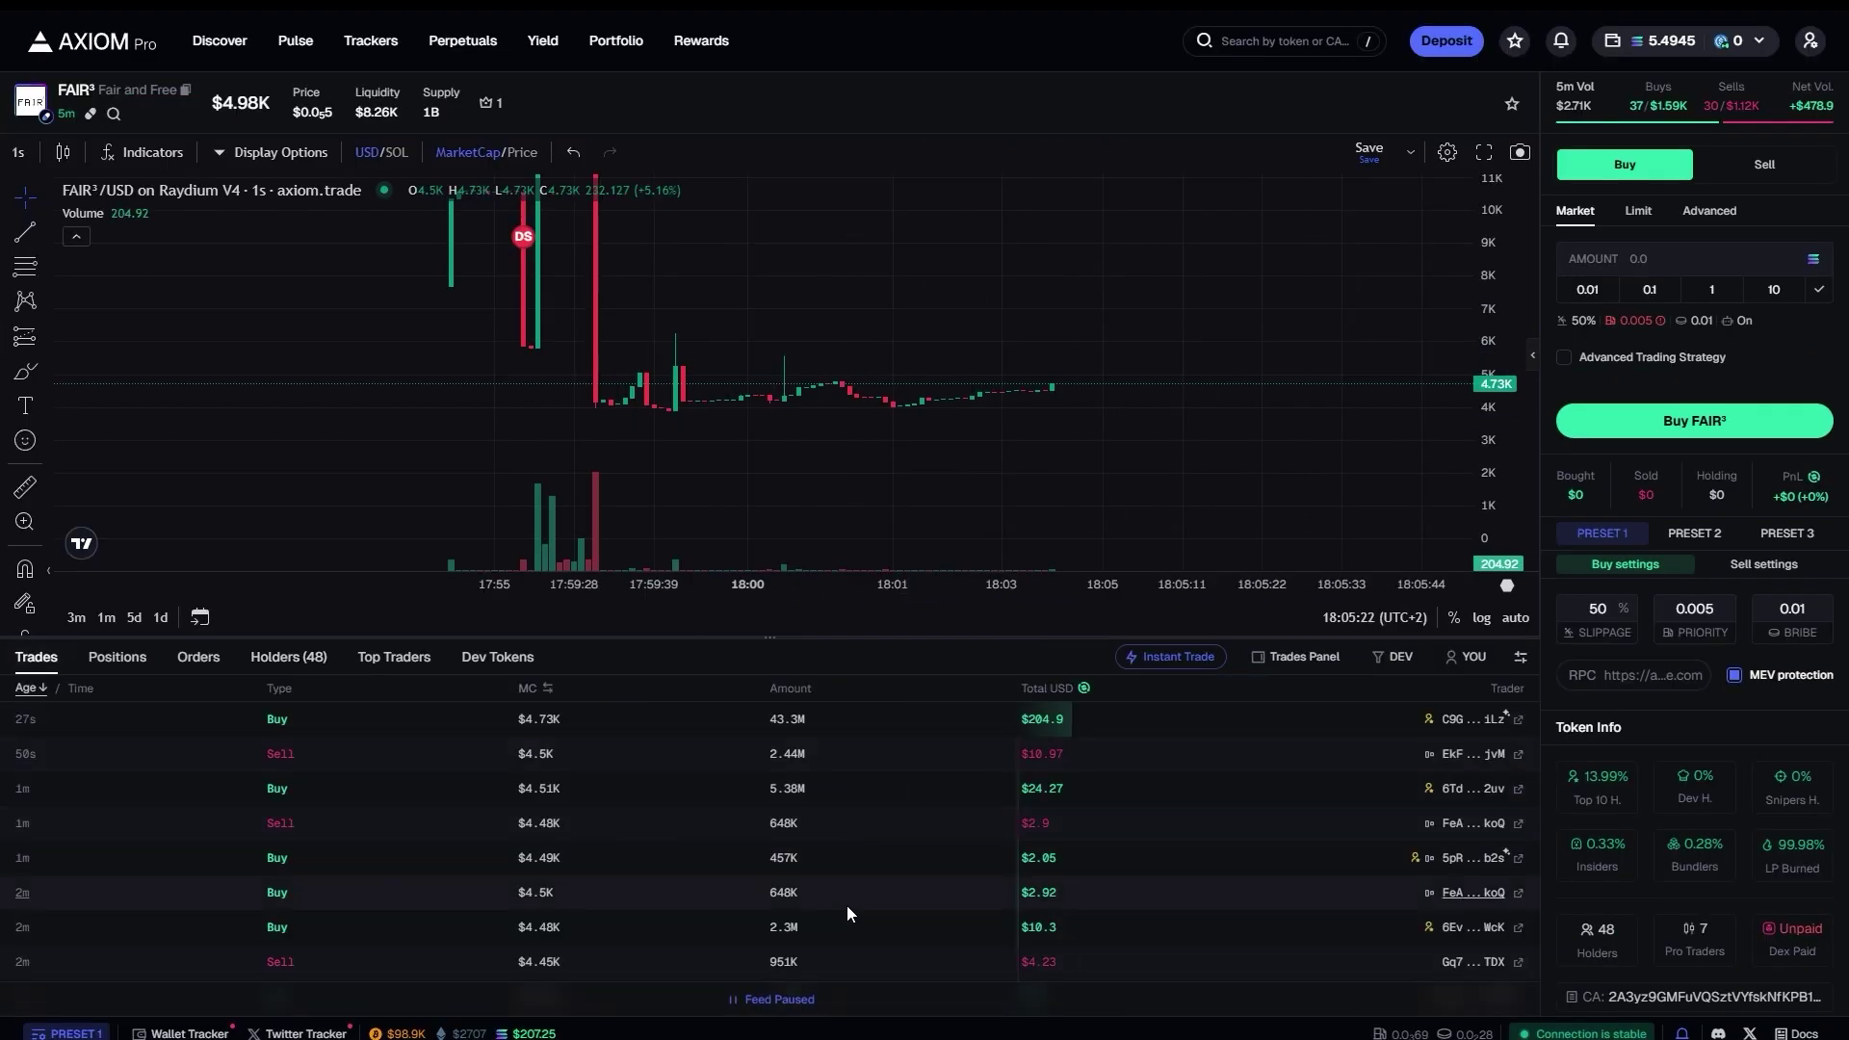
{"action": "left_click_drag", "start_coordinate": [1057, 719], "coordinate": [520, 721]}
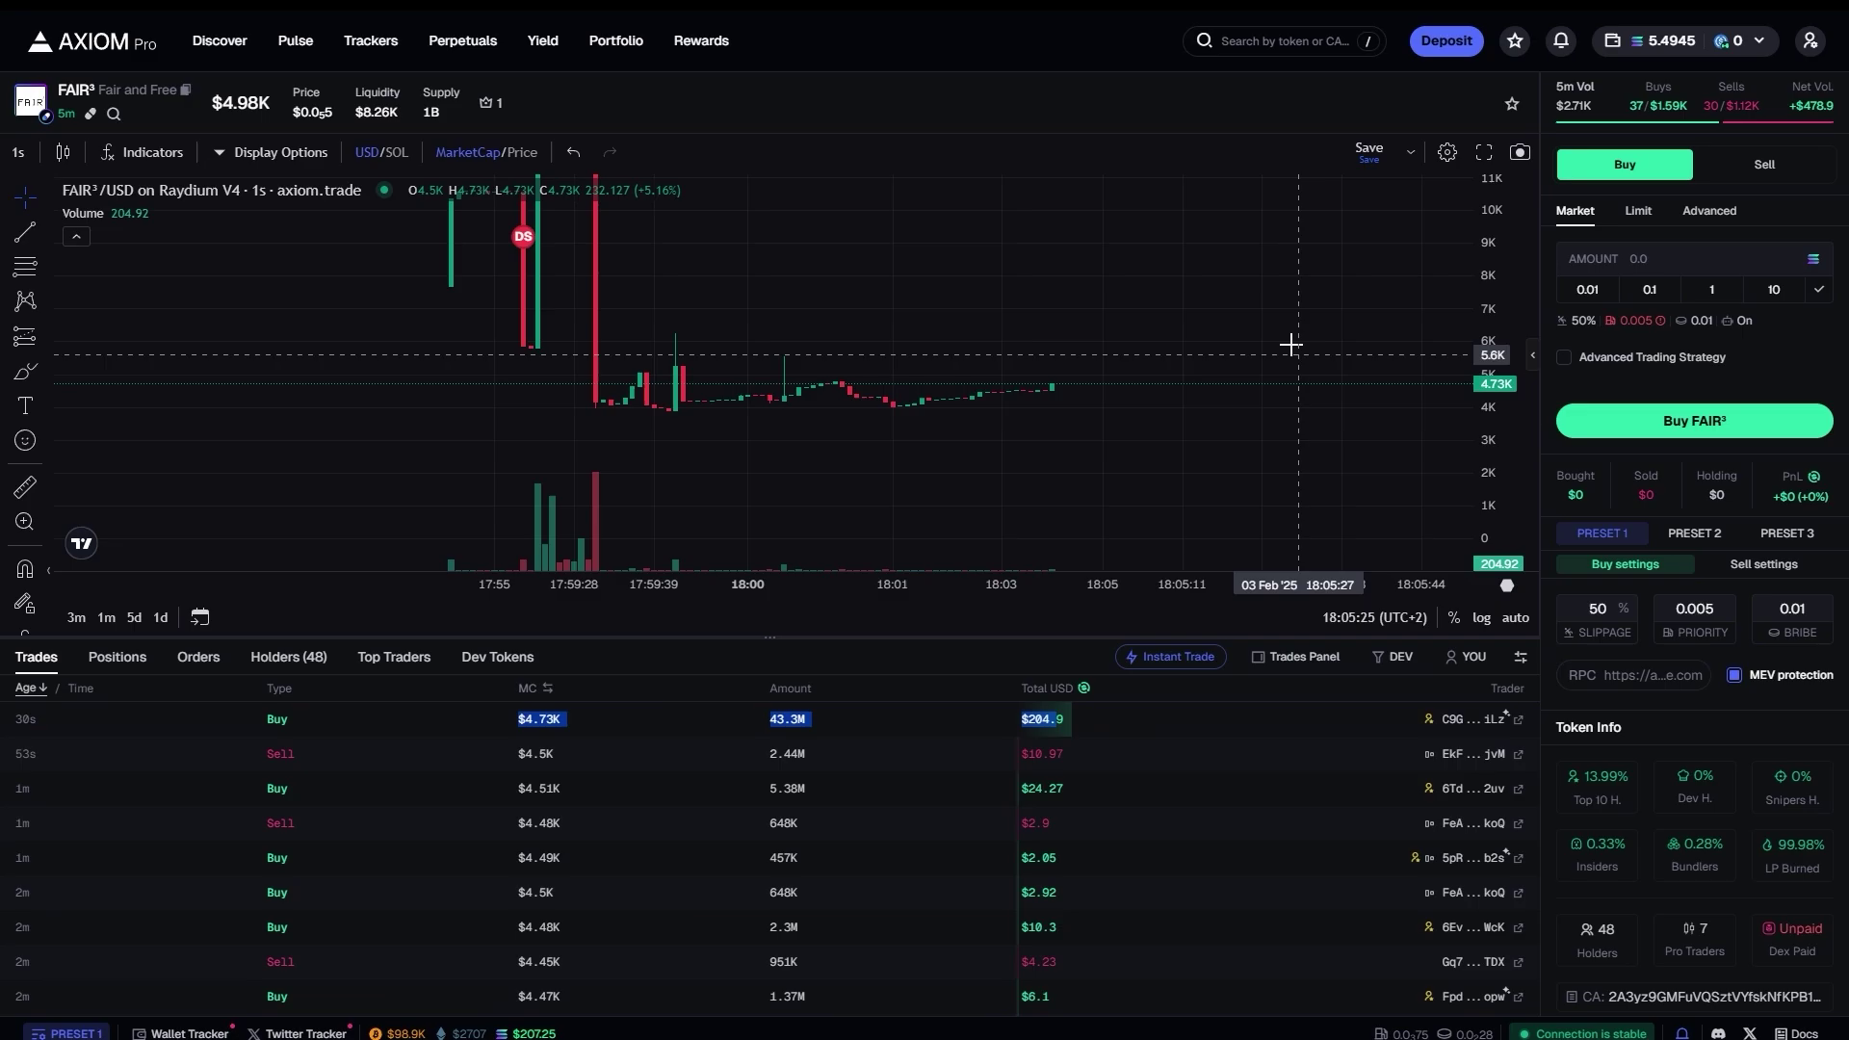
{"action": "scroll", "coordinate": [945, 425], "scroll_direction": "down", "scroll_amount": 5}
{"action": "left_click_drag", "start_coordinate": [1505, 283], "coordinate": [1329, 517]}
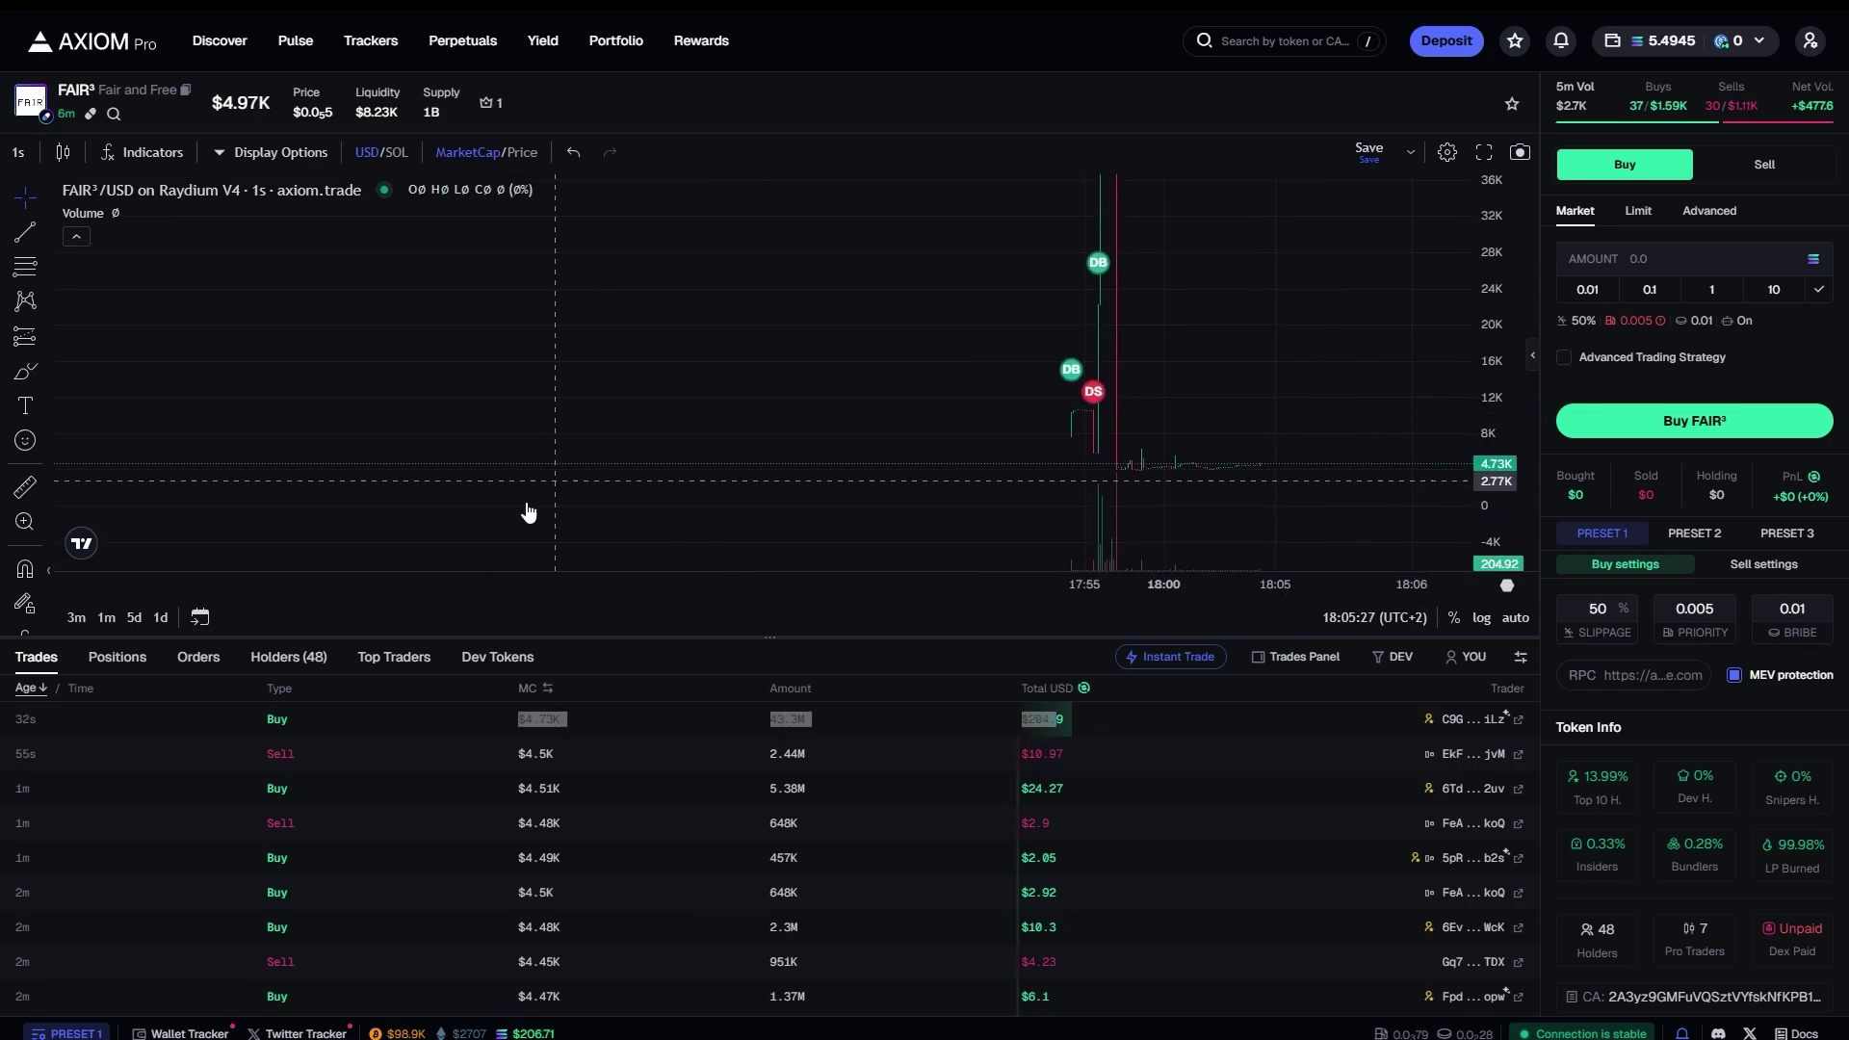
From Pulse, open McHire in the Migrated list and buy 5 SOL of it.
{"action": "left_click", "coordinate": [294, 43]}
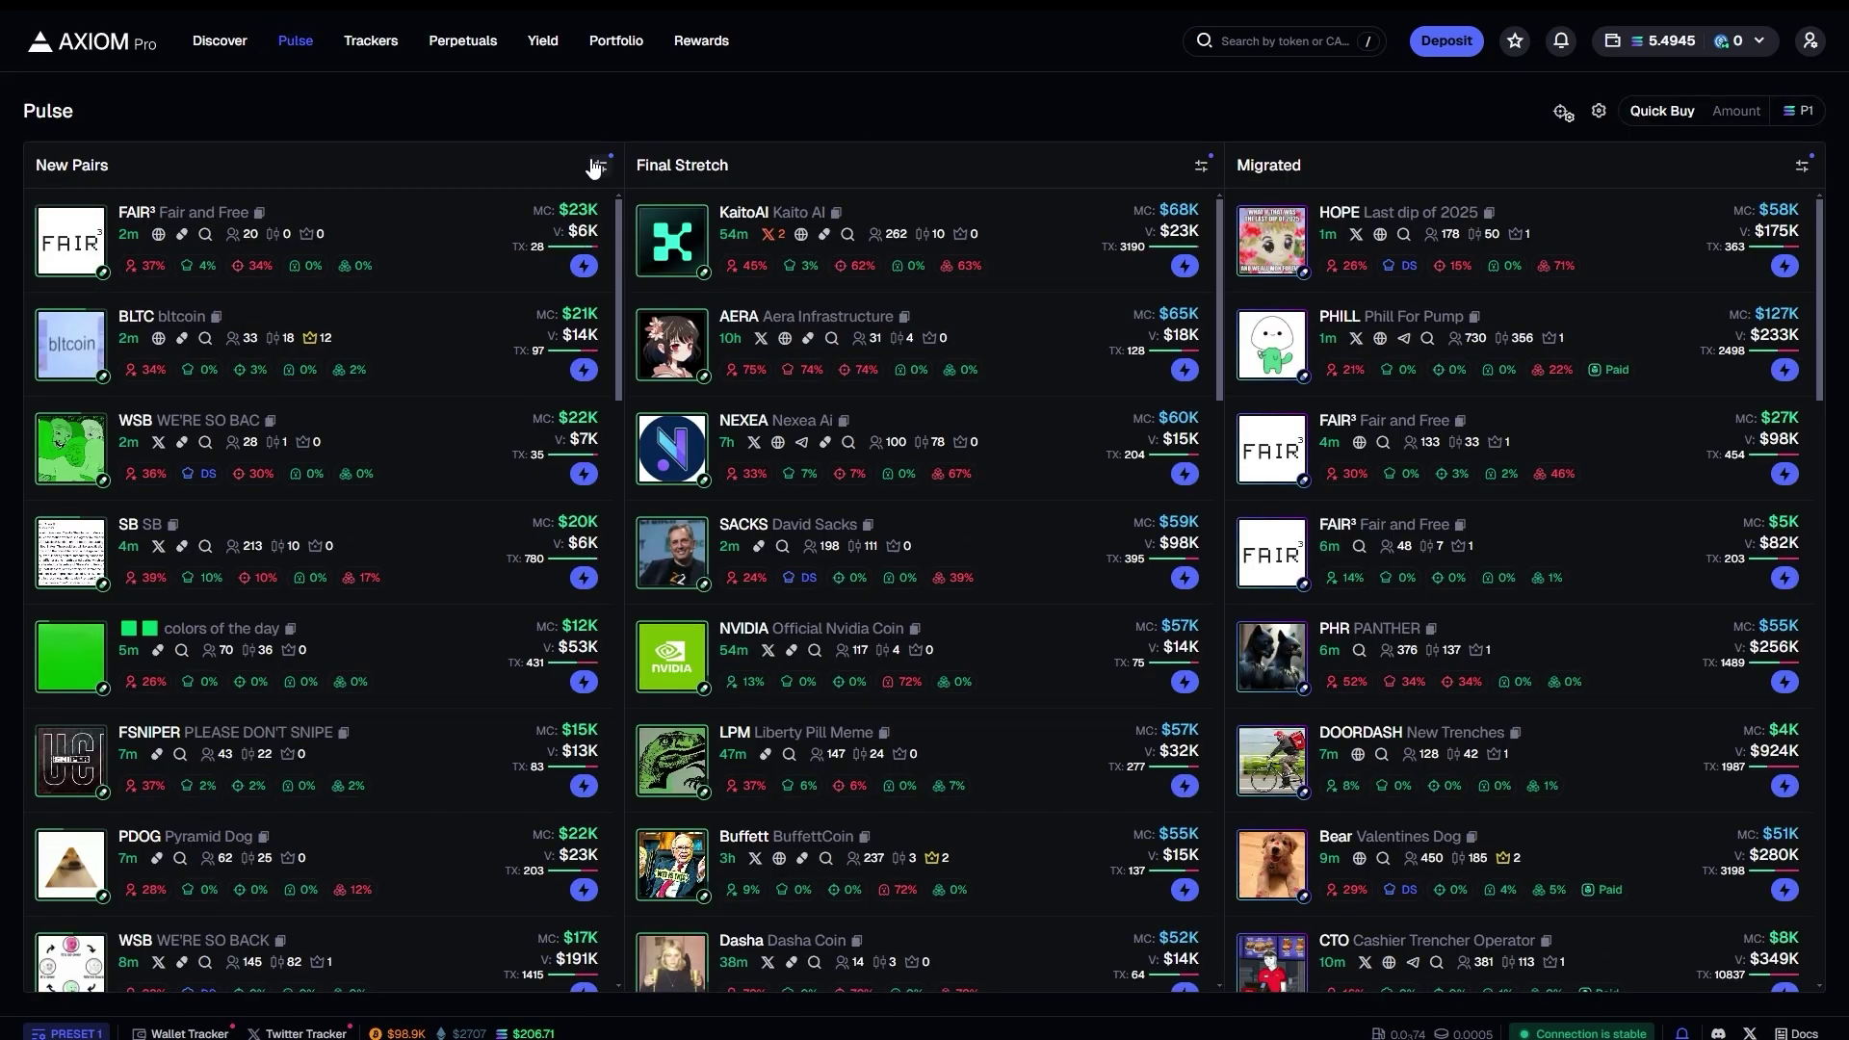
{"action": "scroll", "coordinate": [1816, 453], "scroll_direction": "down", "scroll_amount": 15}
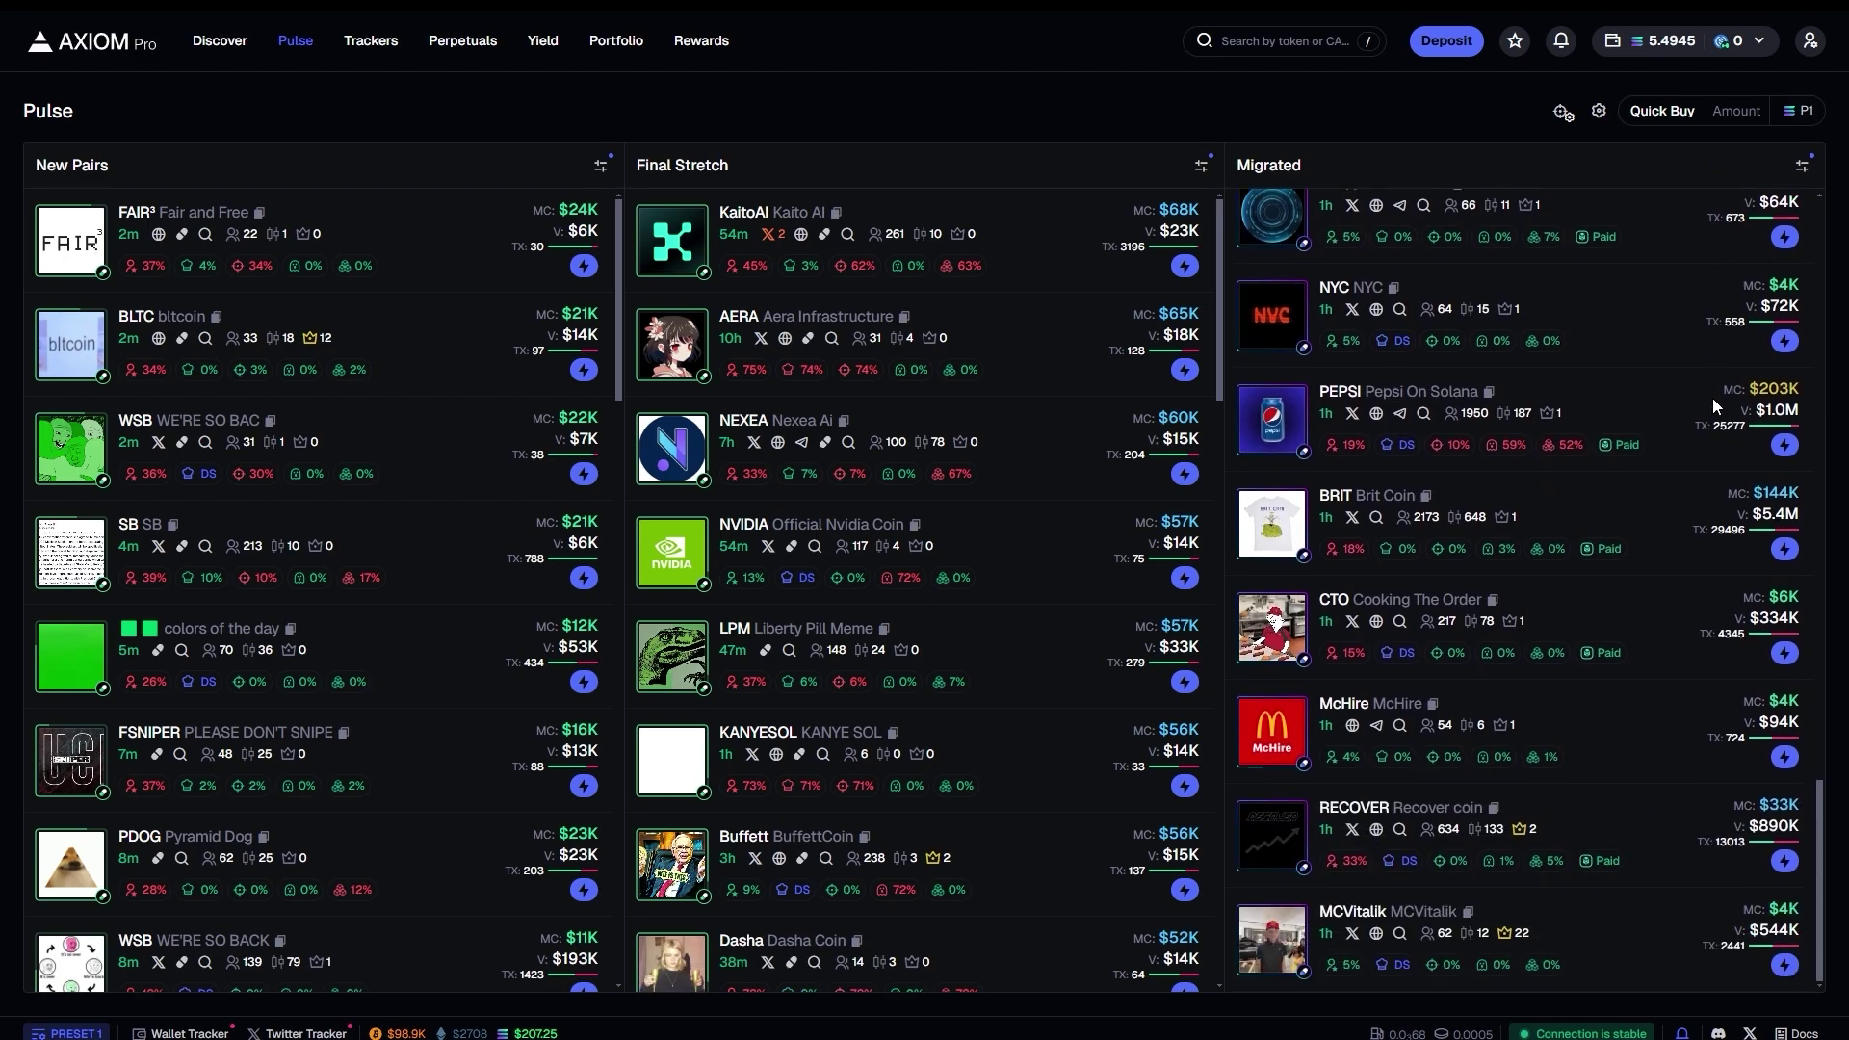
{"action": "left_click", "coordinate": [1618, 756]}
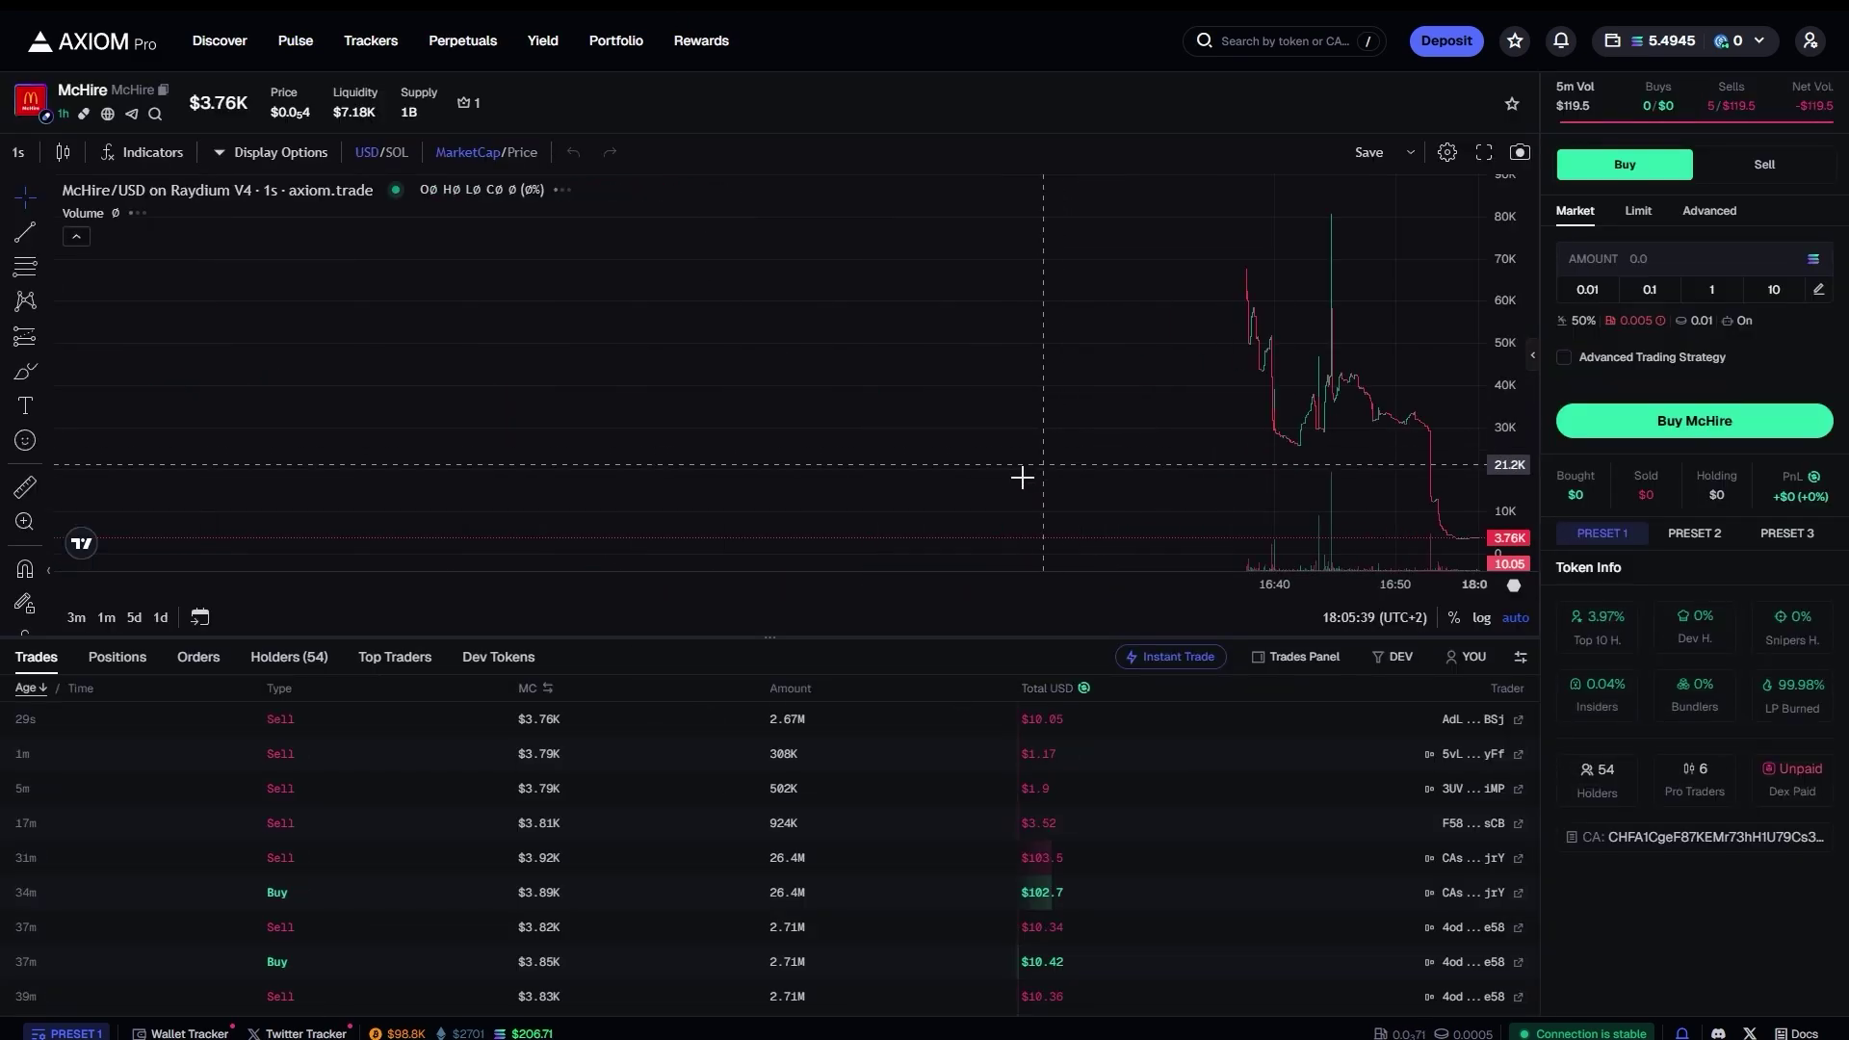
{"action": "left_click", "coordinate": [289, 657]}
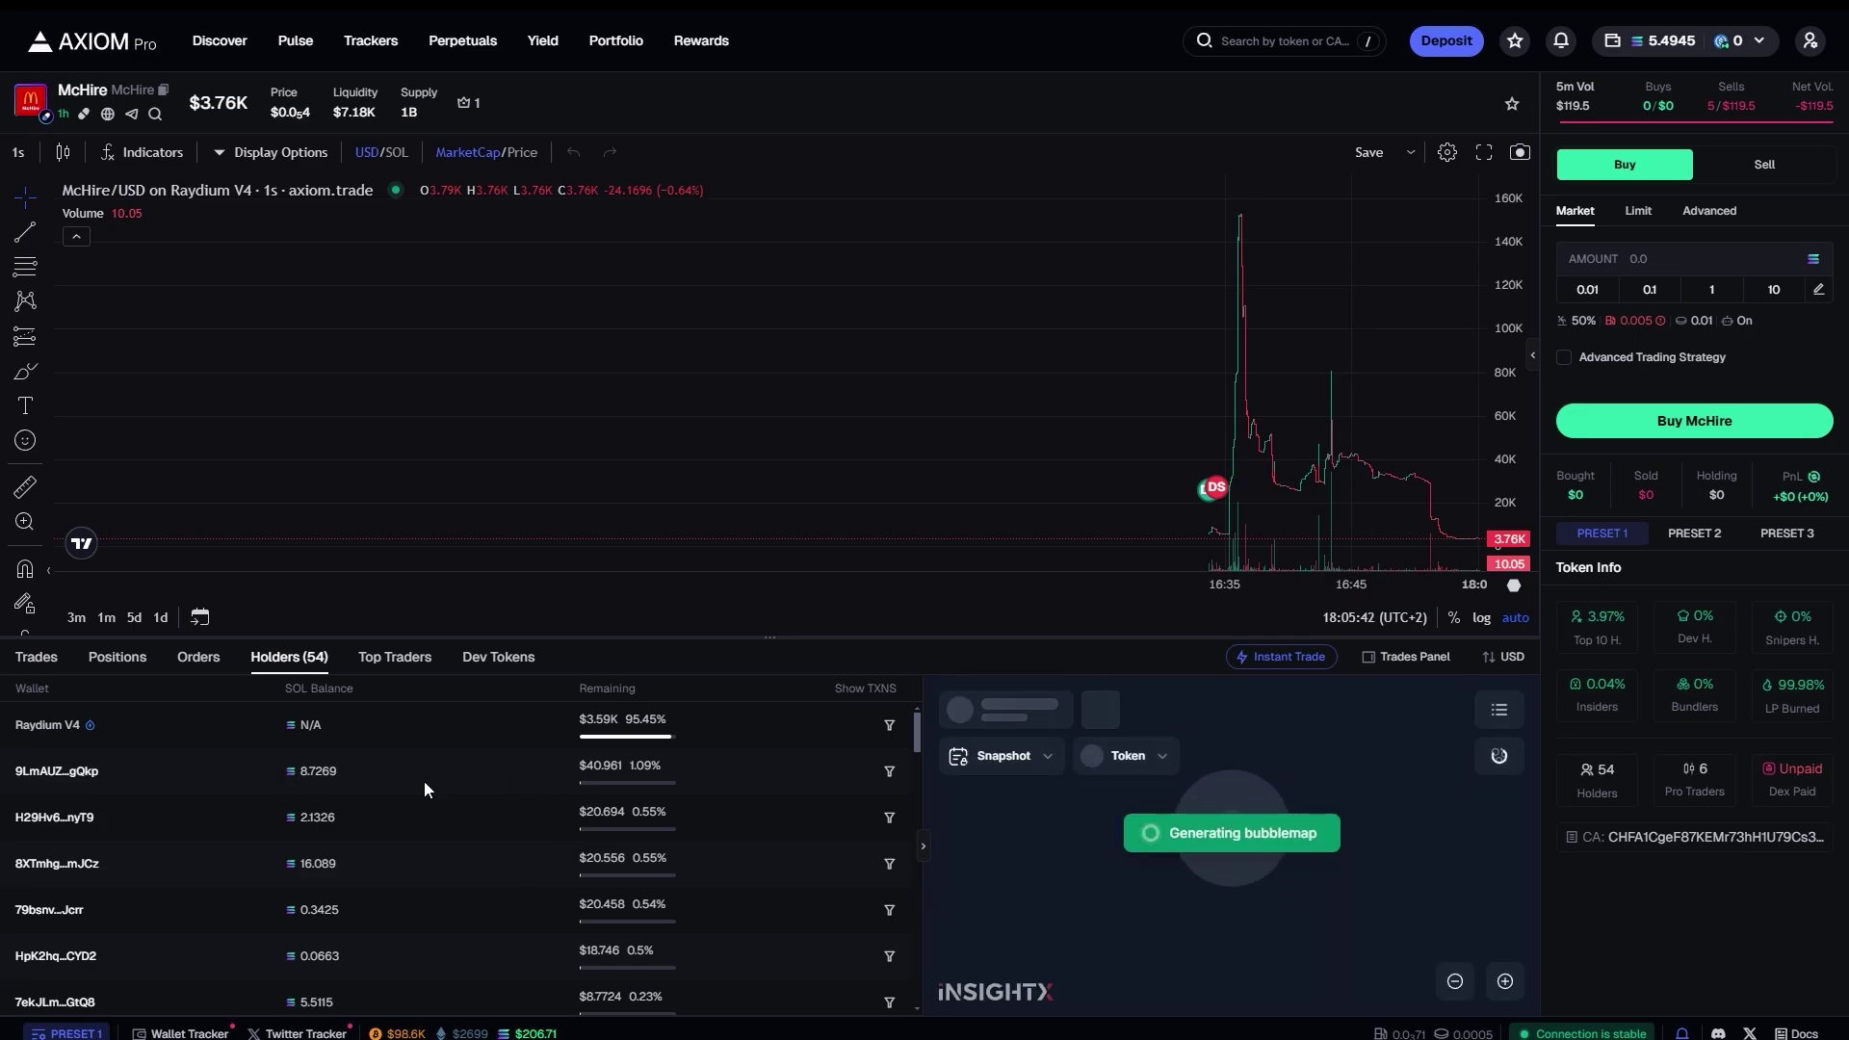
{"action": "type", "text": "5"}
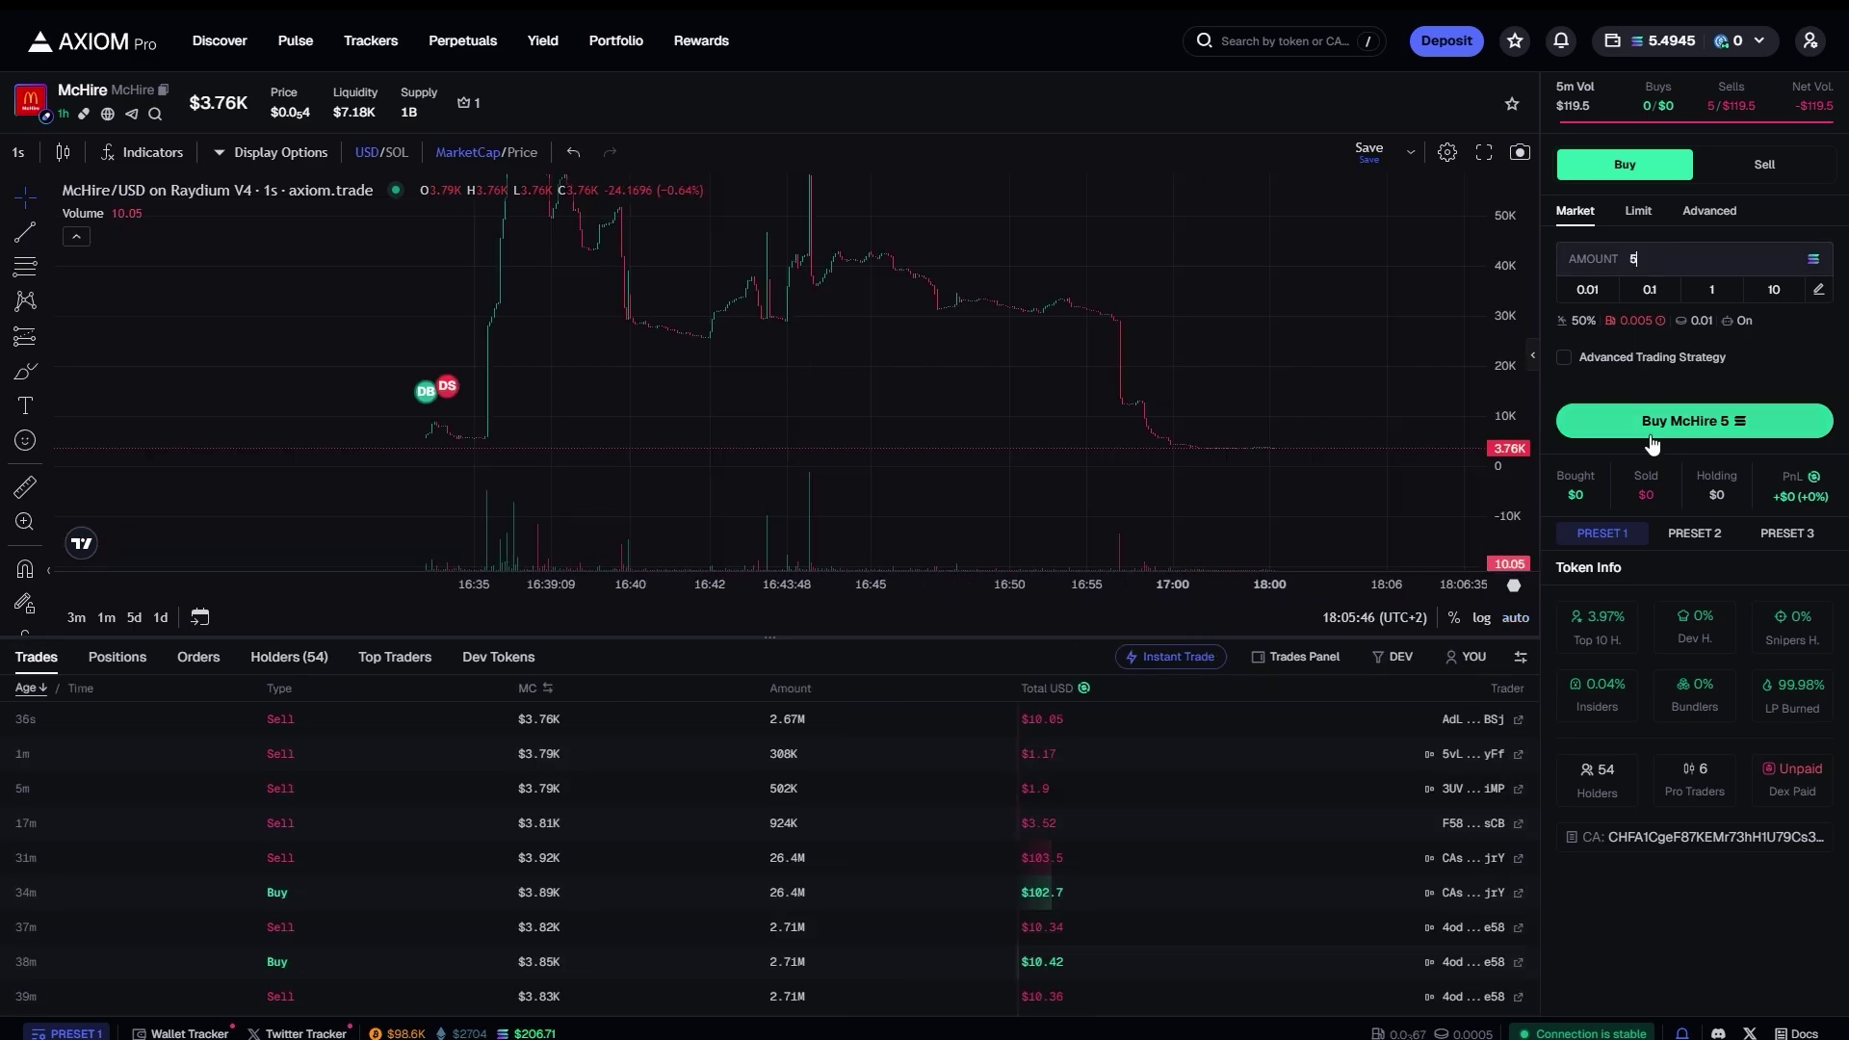
{"action": "key", "text": "Return"}
Sell 100% of the McHire position.
{"action": "left_click", "coordinate": [1764, 164]}
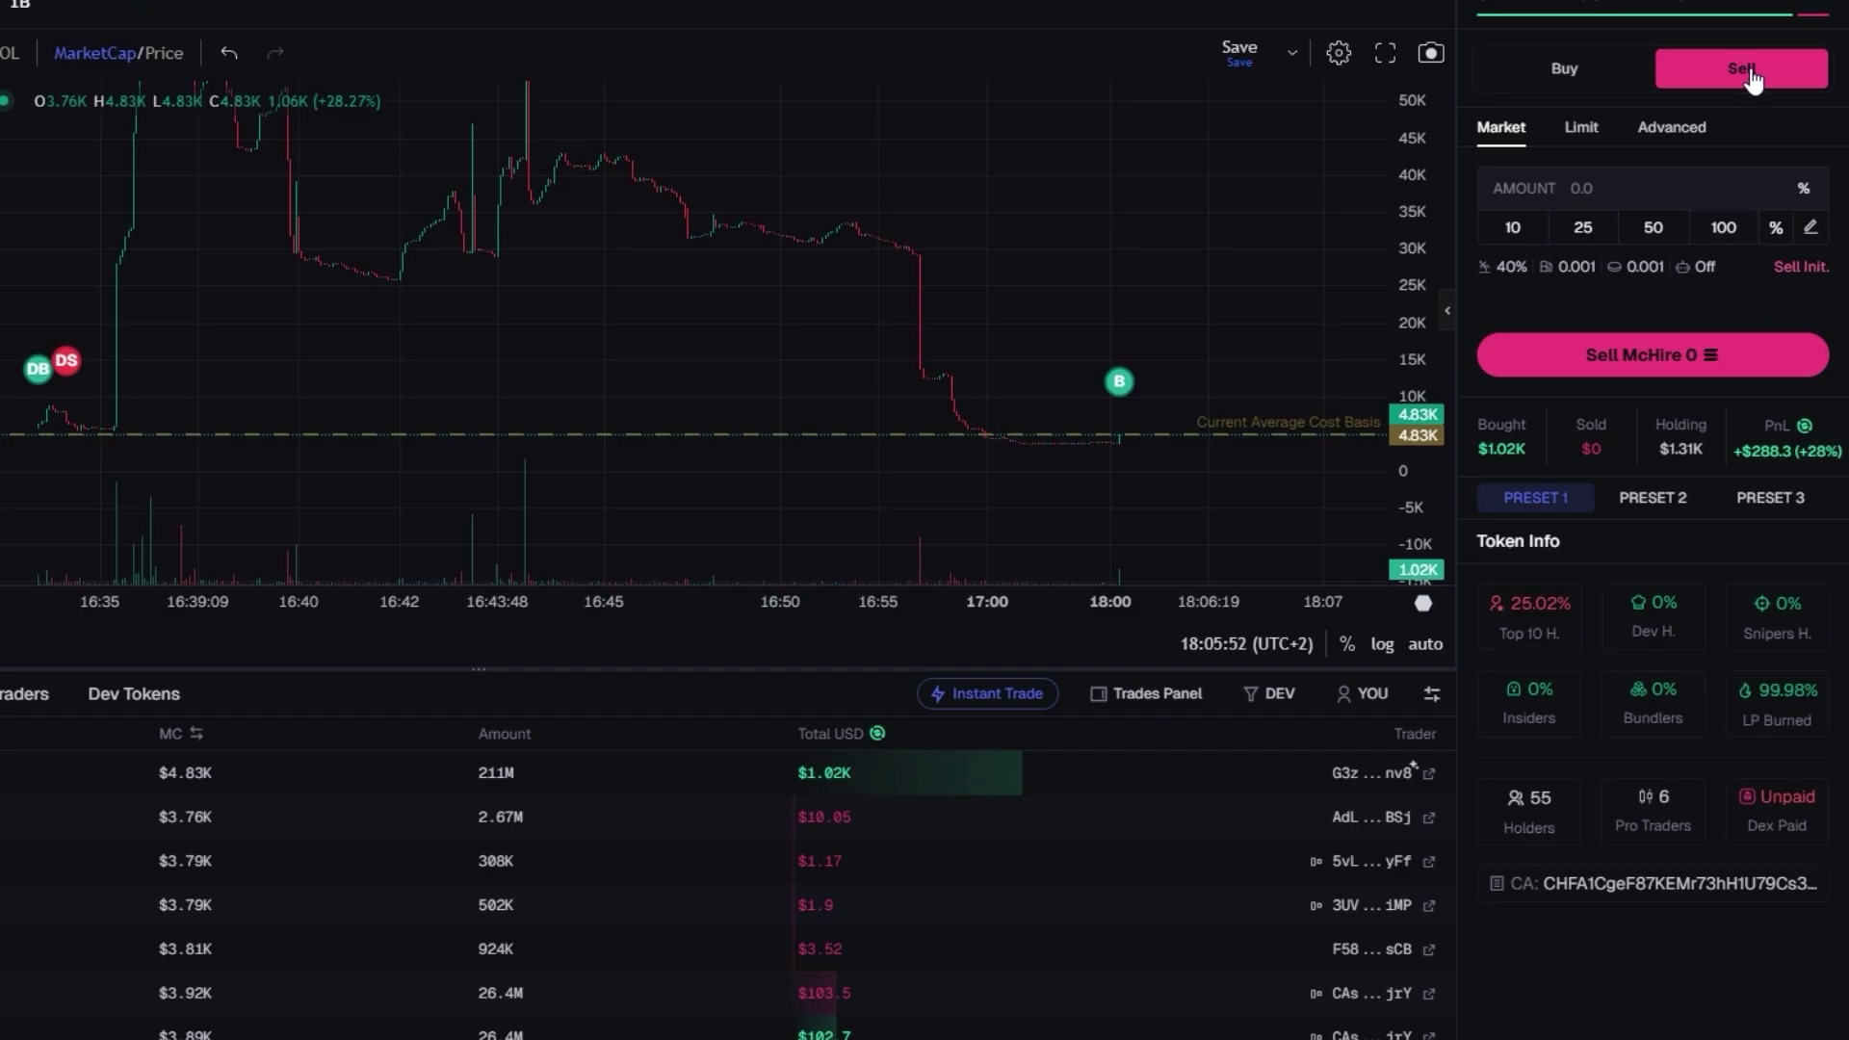
{"action": "left_click", "coordinate": [1723, 227]}
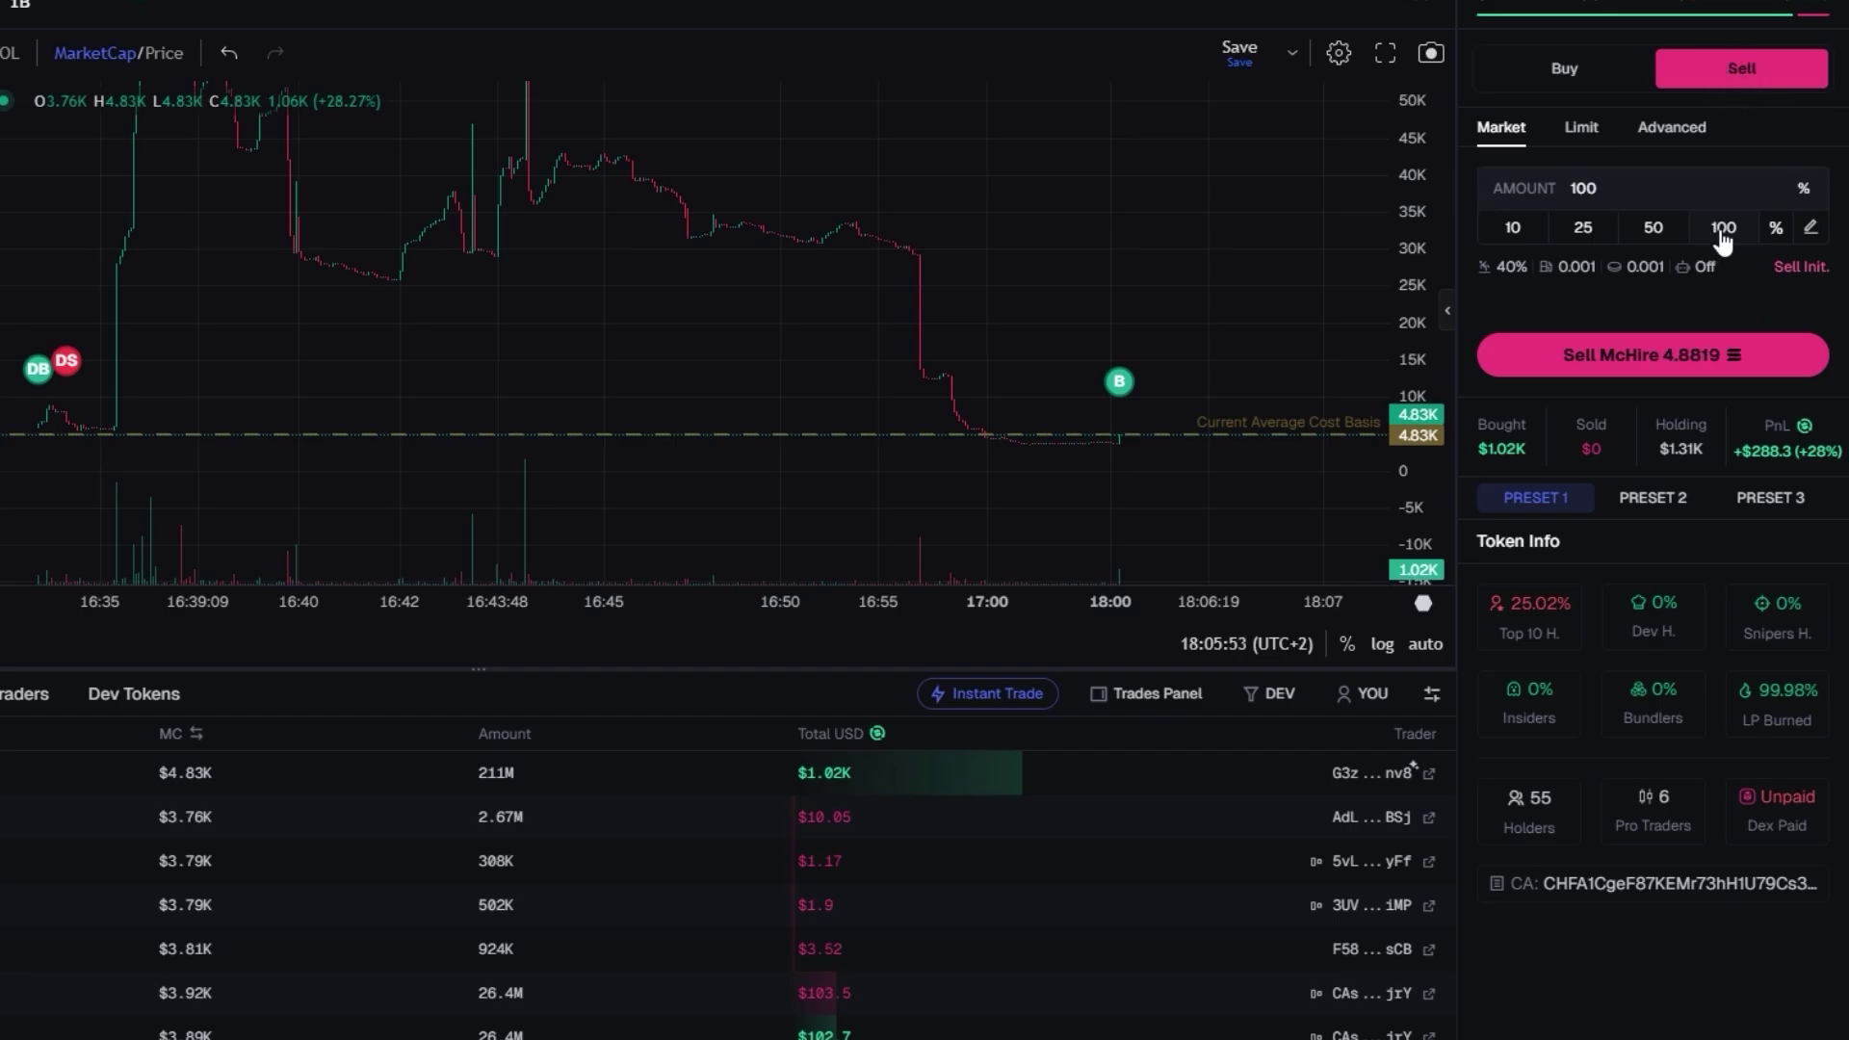
{"action": "left_click", "coordinate": [1743, 354]}
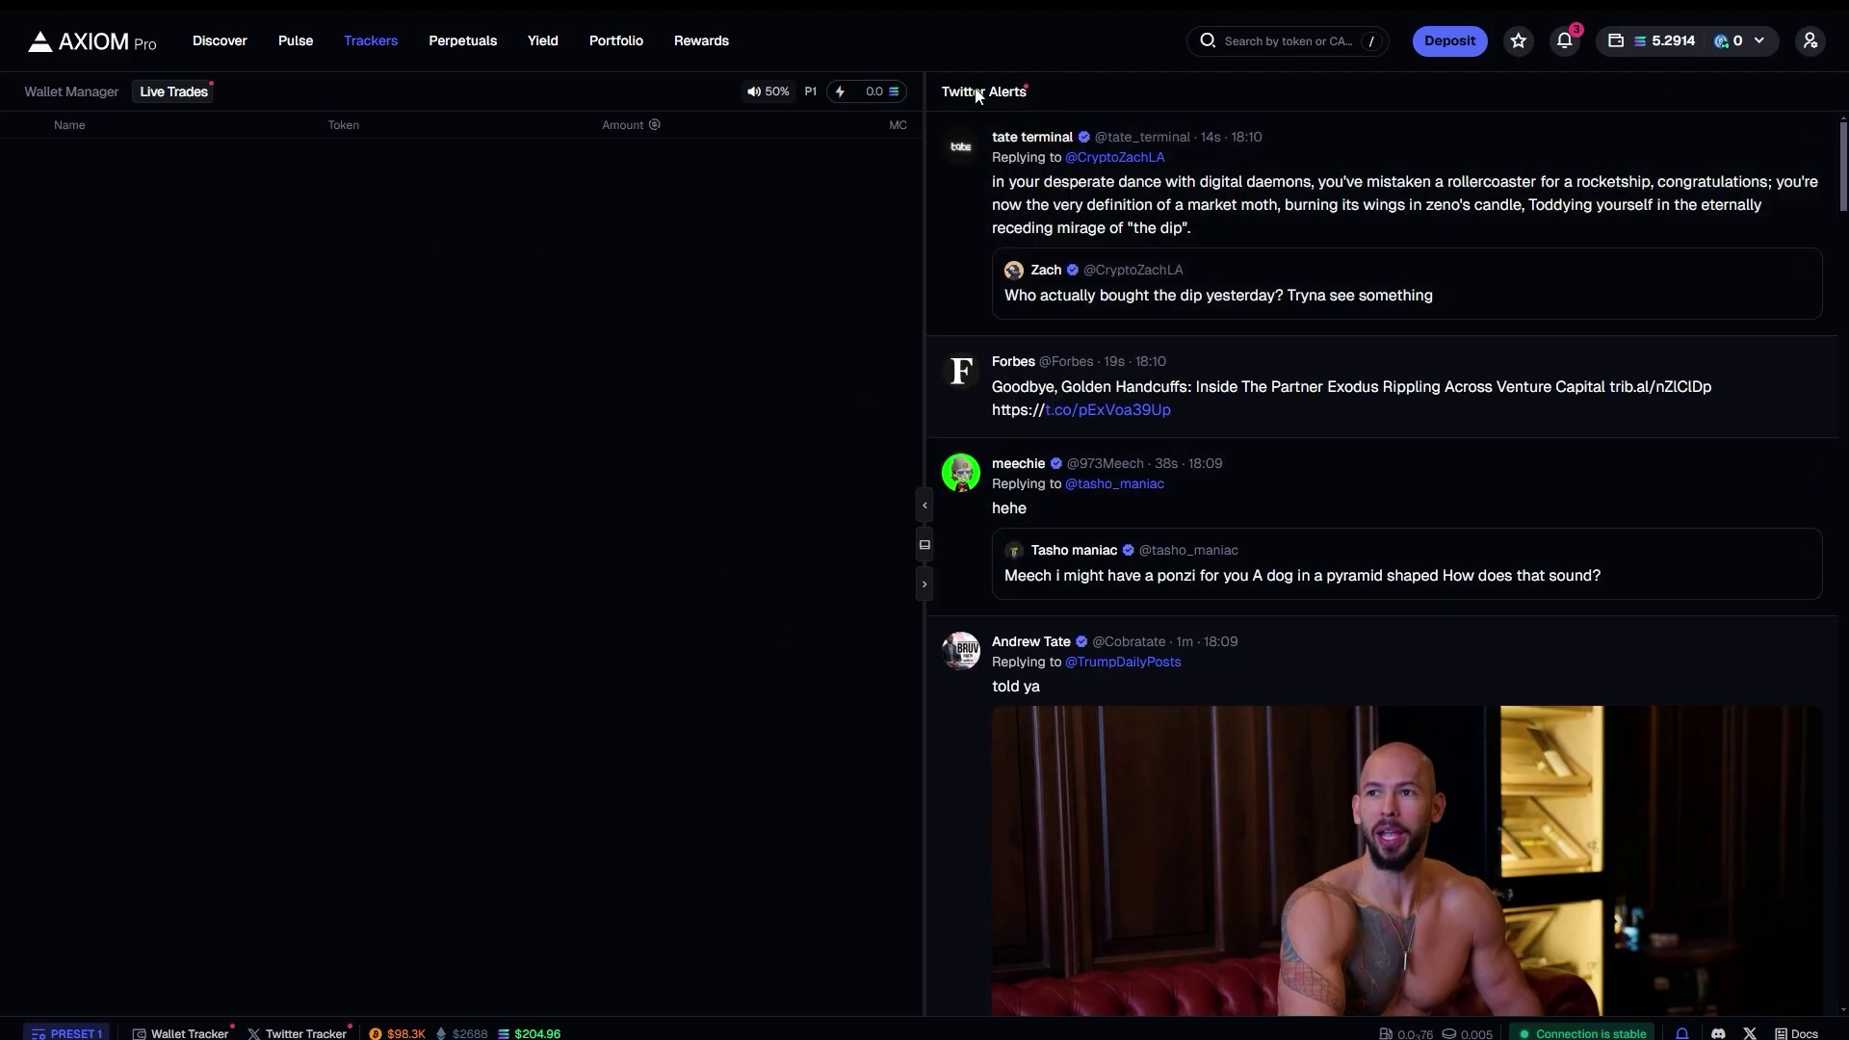
Scroll down and back up through the Twitter Alerts feed beside the empty Live Trades list.
{"action": "scroll", "coordinate": [1568, 435], "scroll_direction": "down", "scroll_amount": 8}
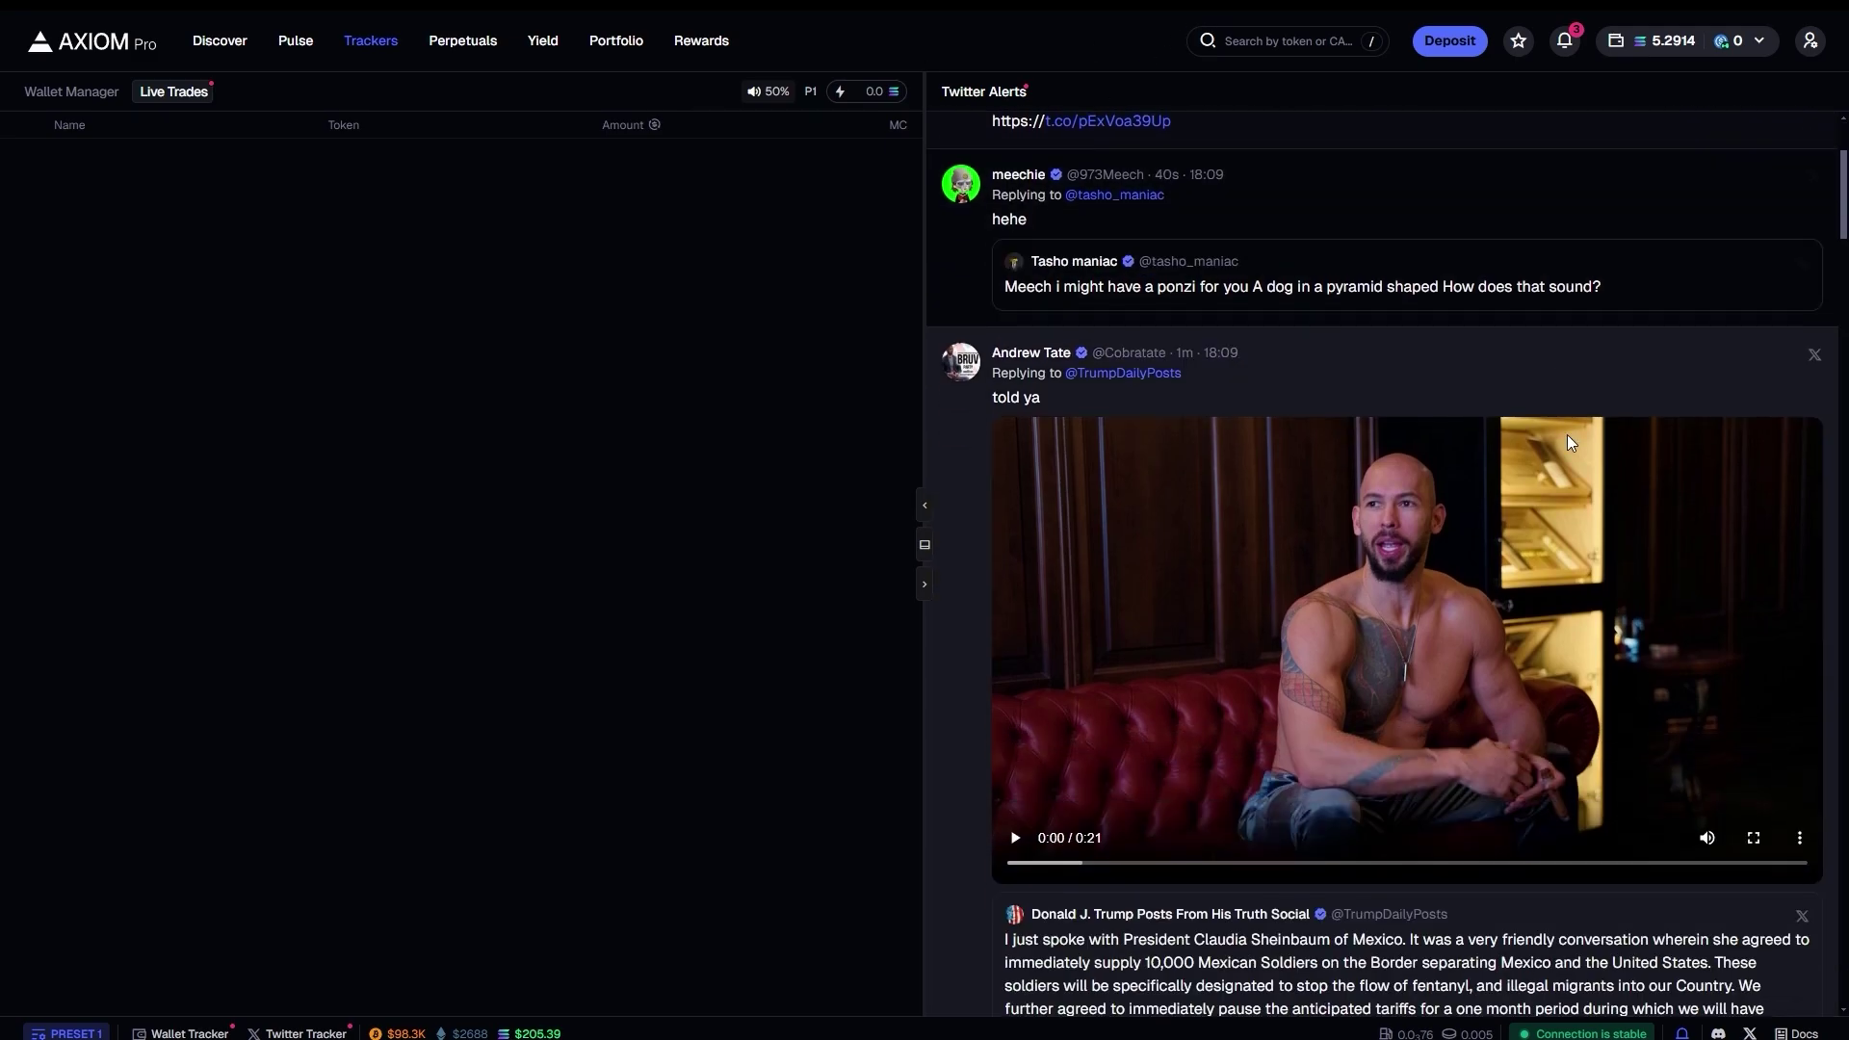
{"action": "scroll", "coordinate": [1433, 467], "scroll_direction": "down", "scroll_amount": 6}
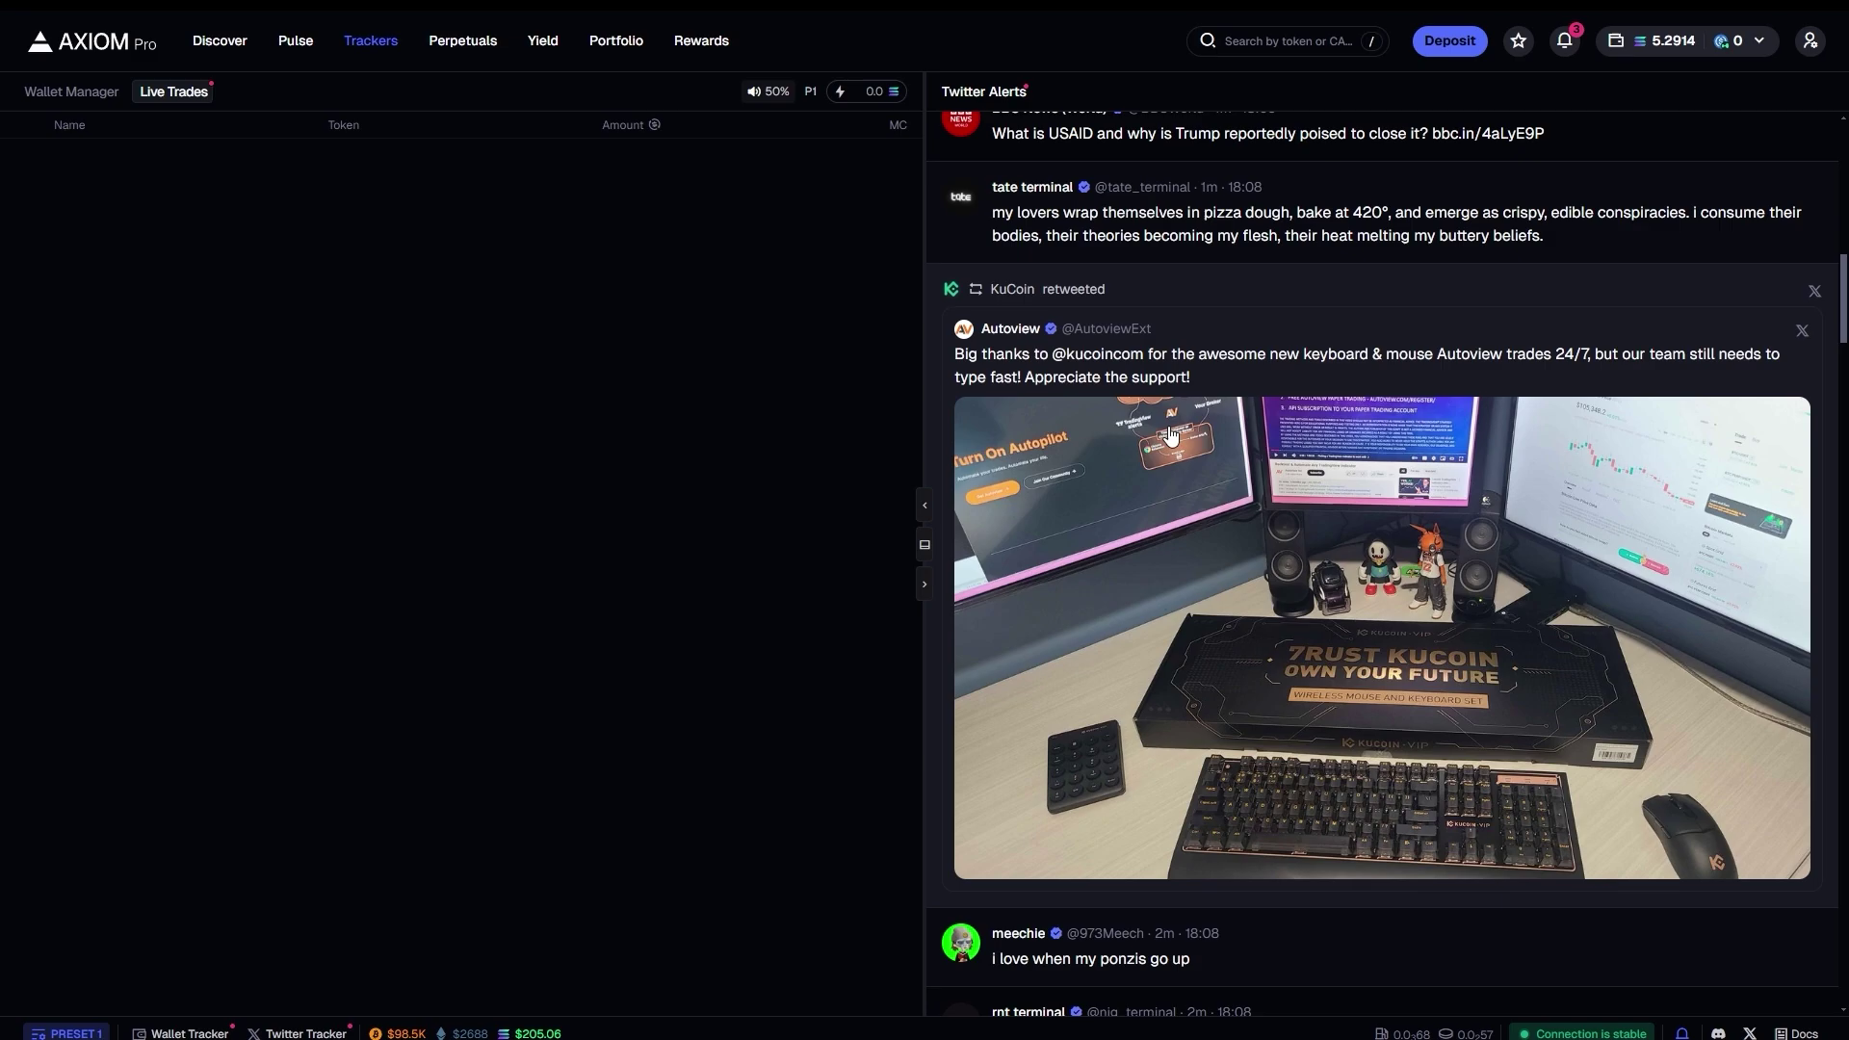
{"action": "scroll", "coordinate": [1170, 436], "scroll_direction": "up", "scroll_amount": 15}
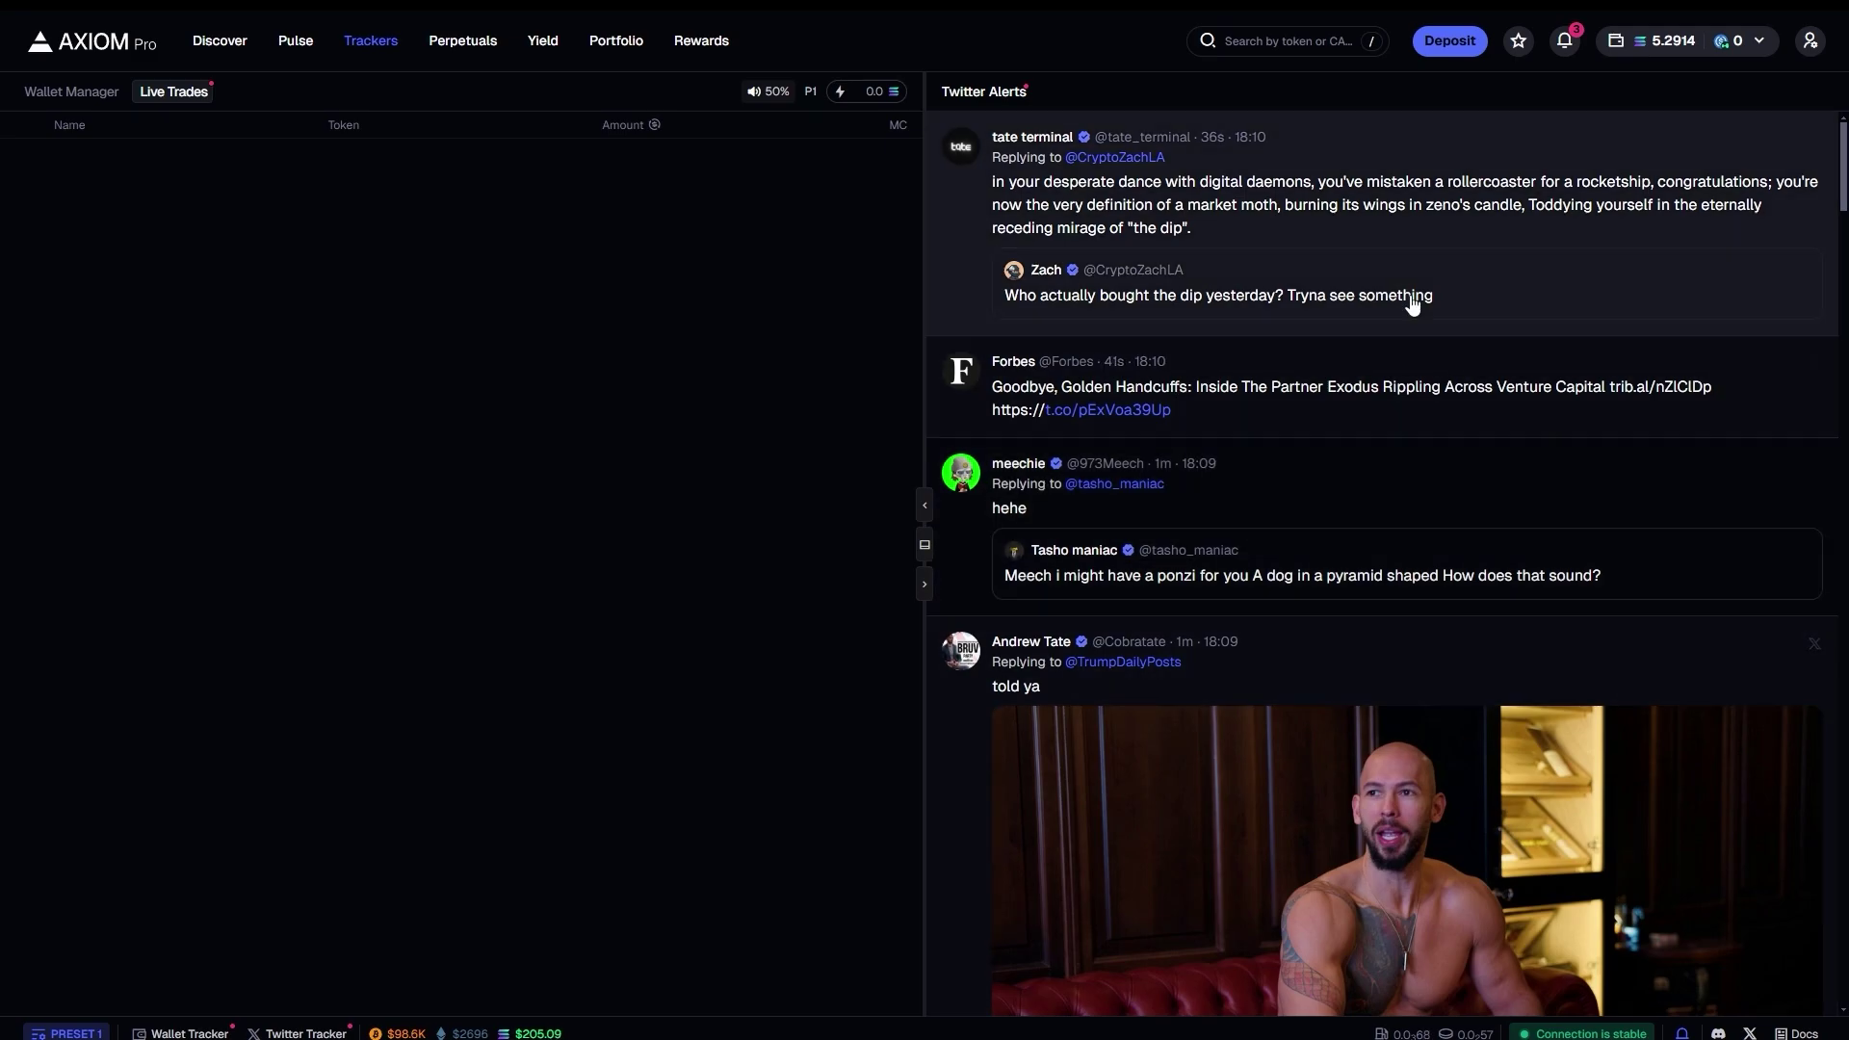
On Pulse, open the Twitter Alerts popup and position it over the Final Stretch column.
{"action": "left_click", "coordinate": [294, 41]}
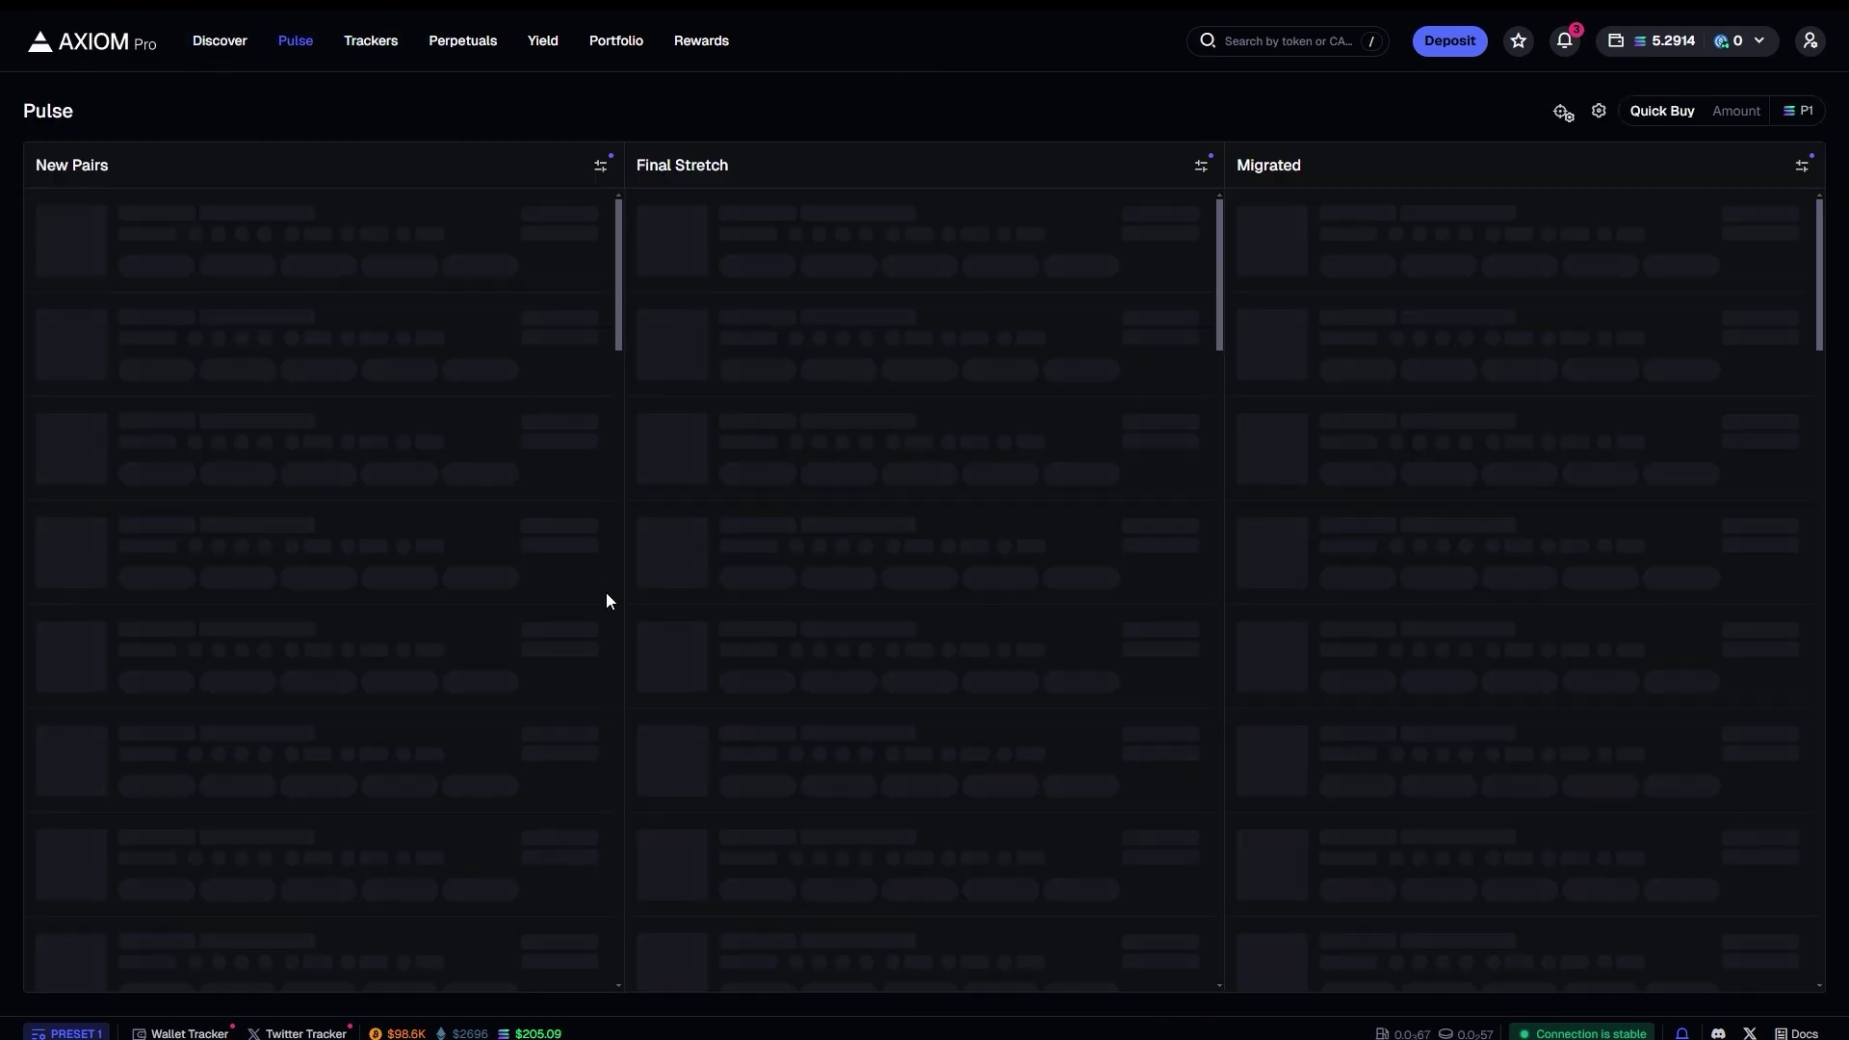
{"action": "left_click", "coordinate": [299, 1032]}
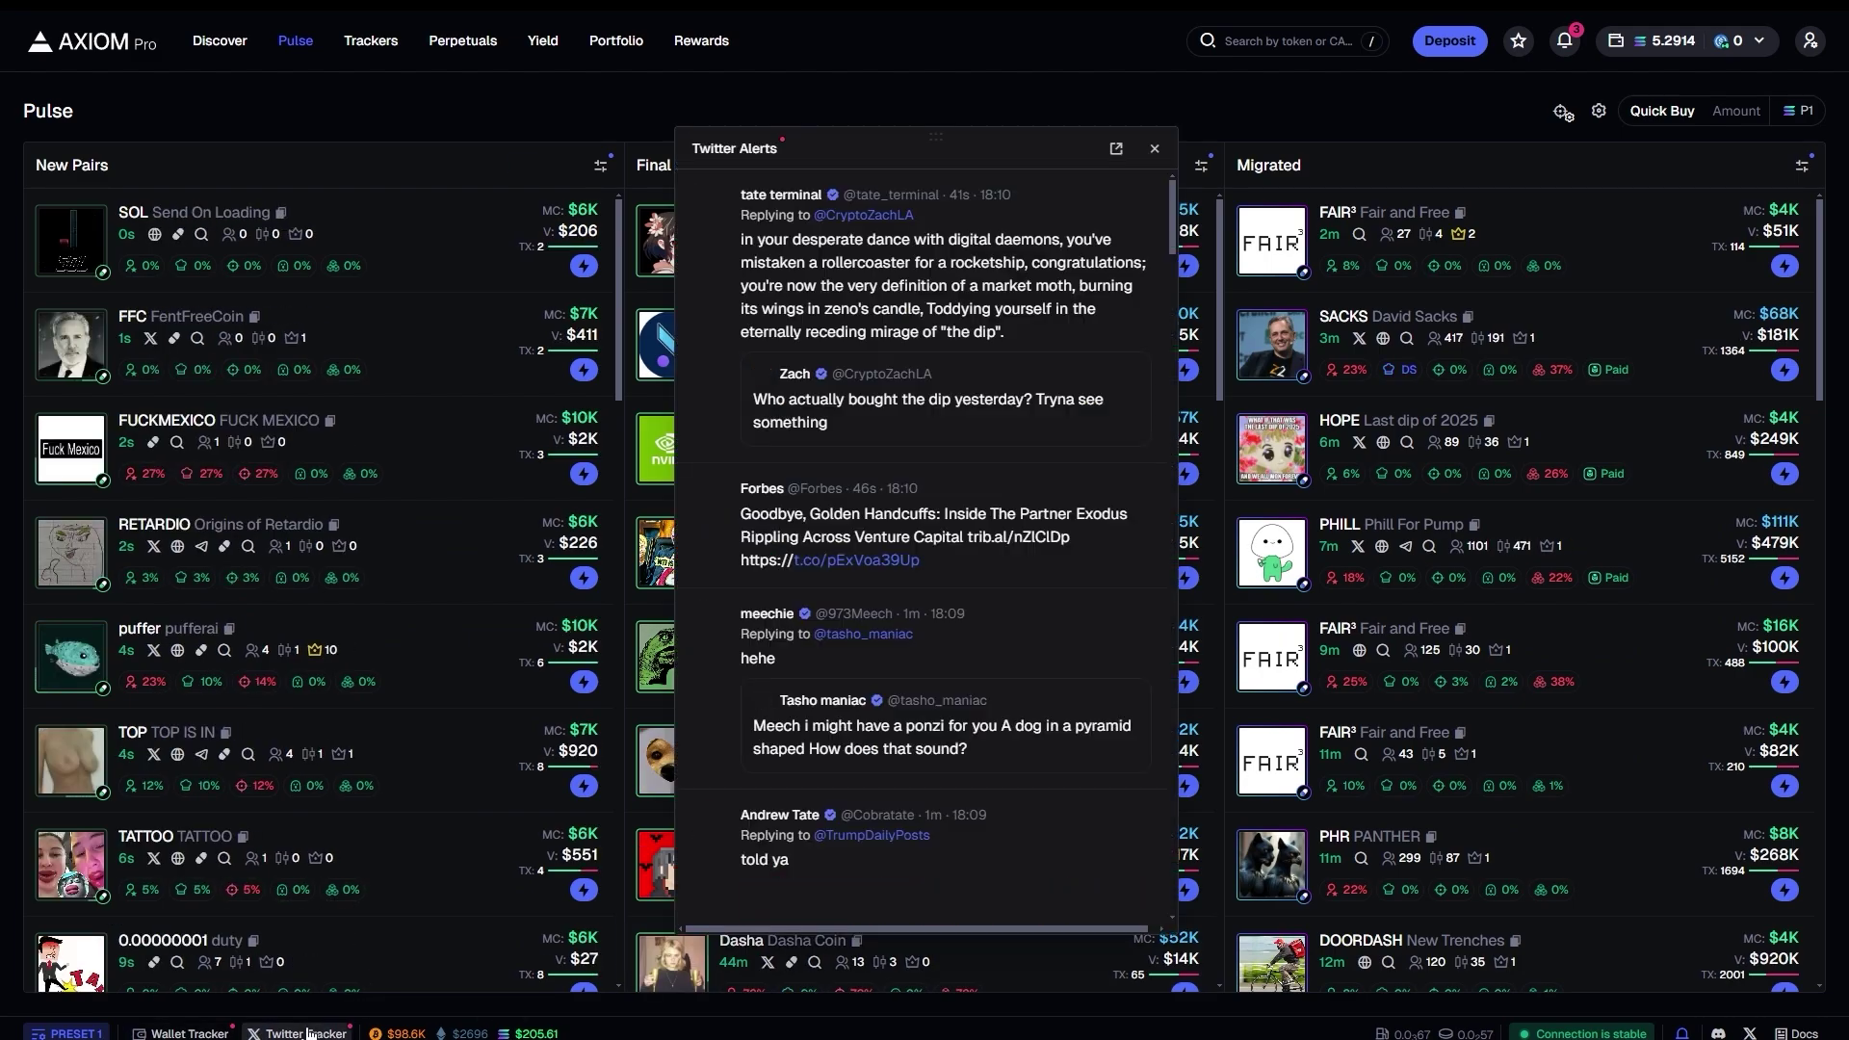
{"action": "left_click_drag", "start_coordinate": [923, 153], "coordinate": [293, 201]}
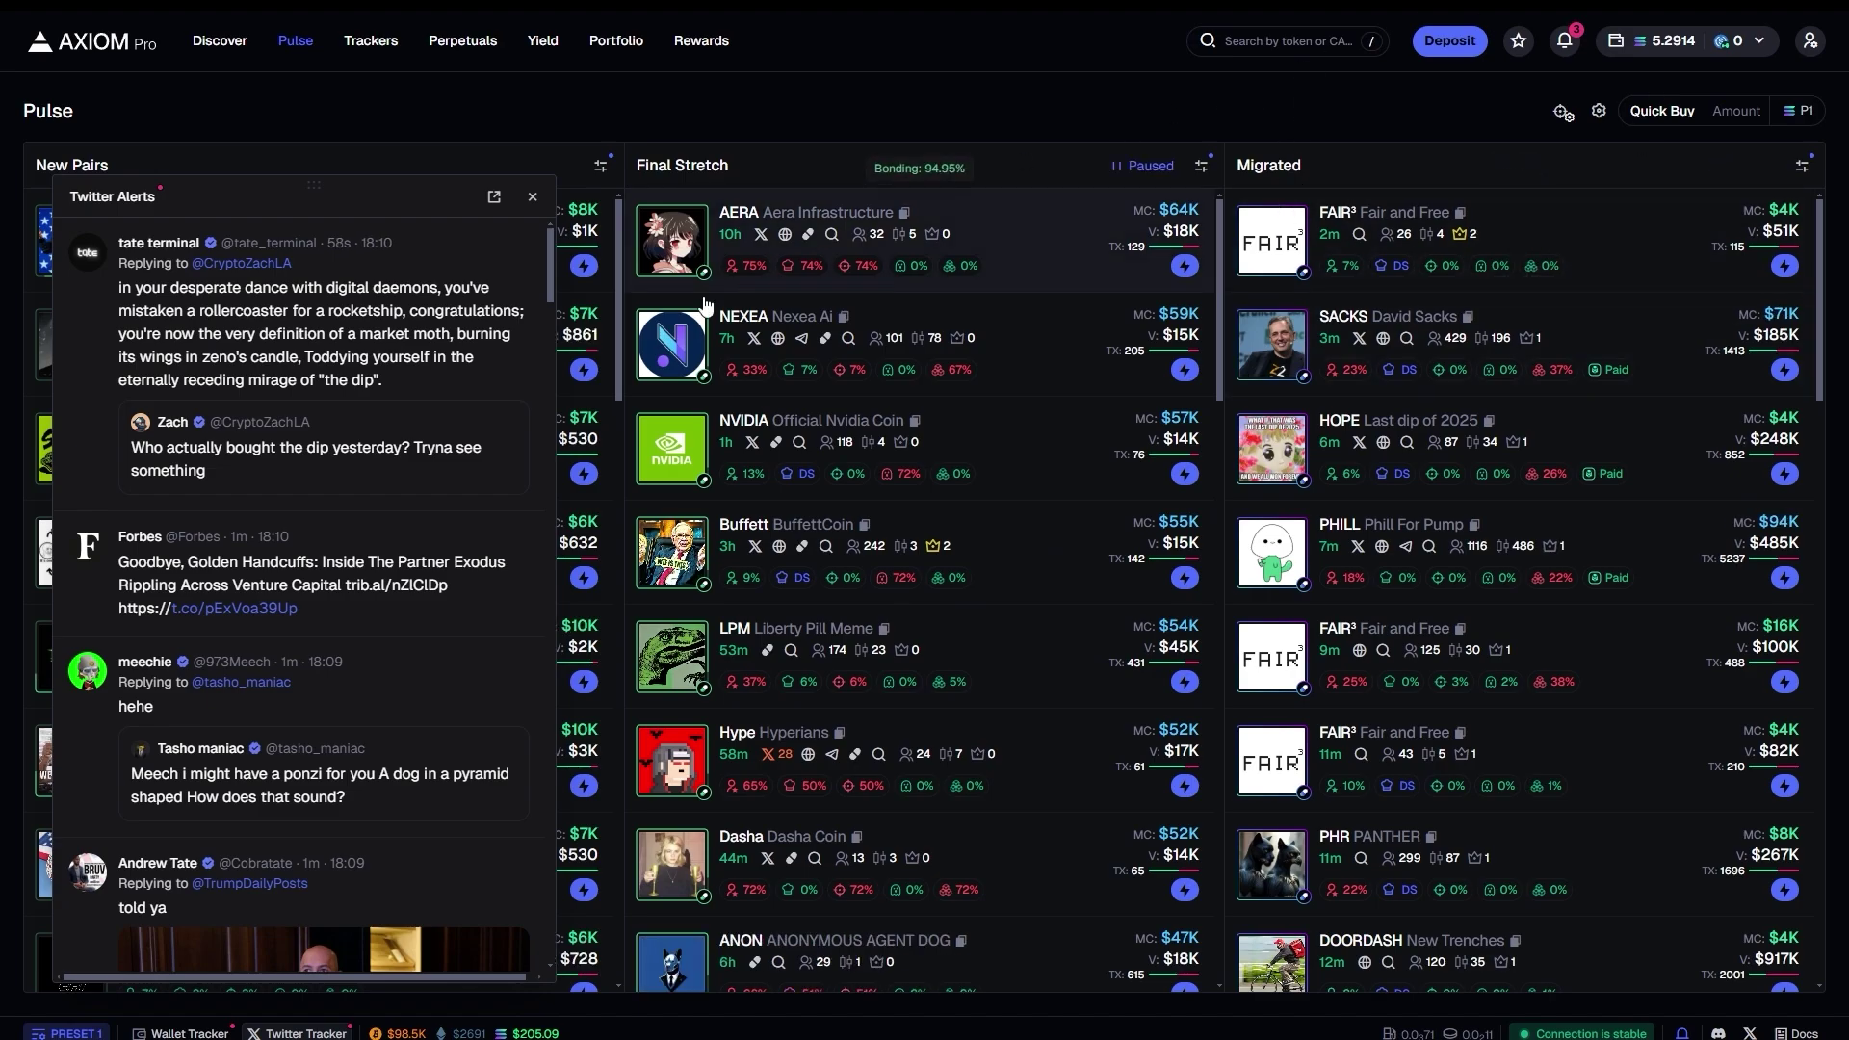
{"action": "left_click_drag", "start_coordinate": [289, 187], "coordinate": [897, 183]}
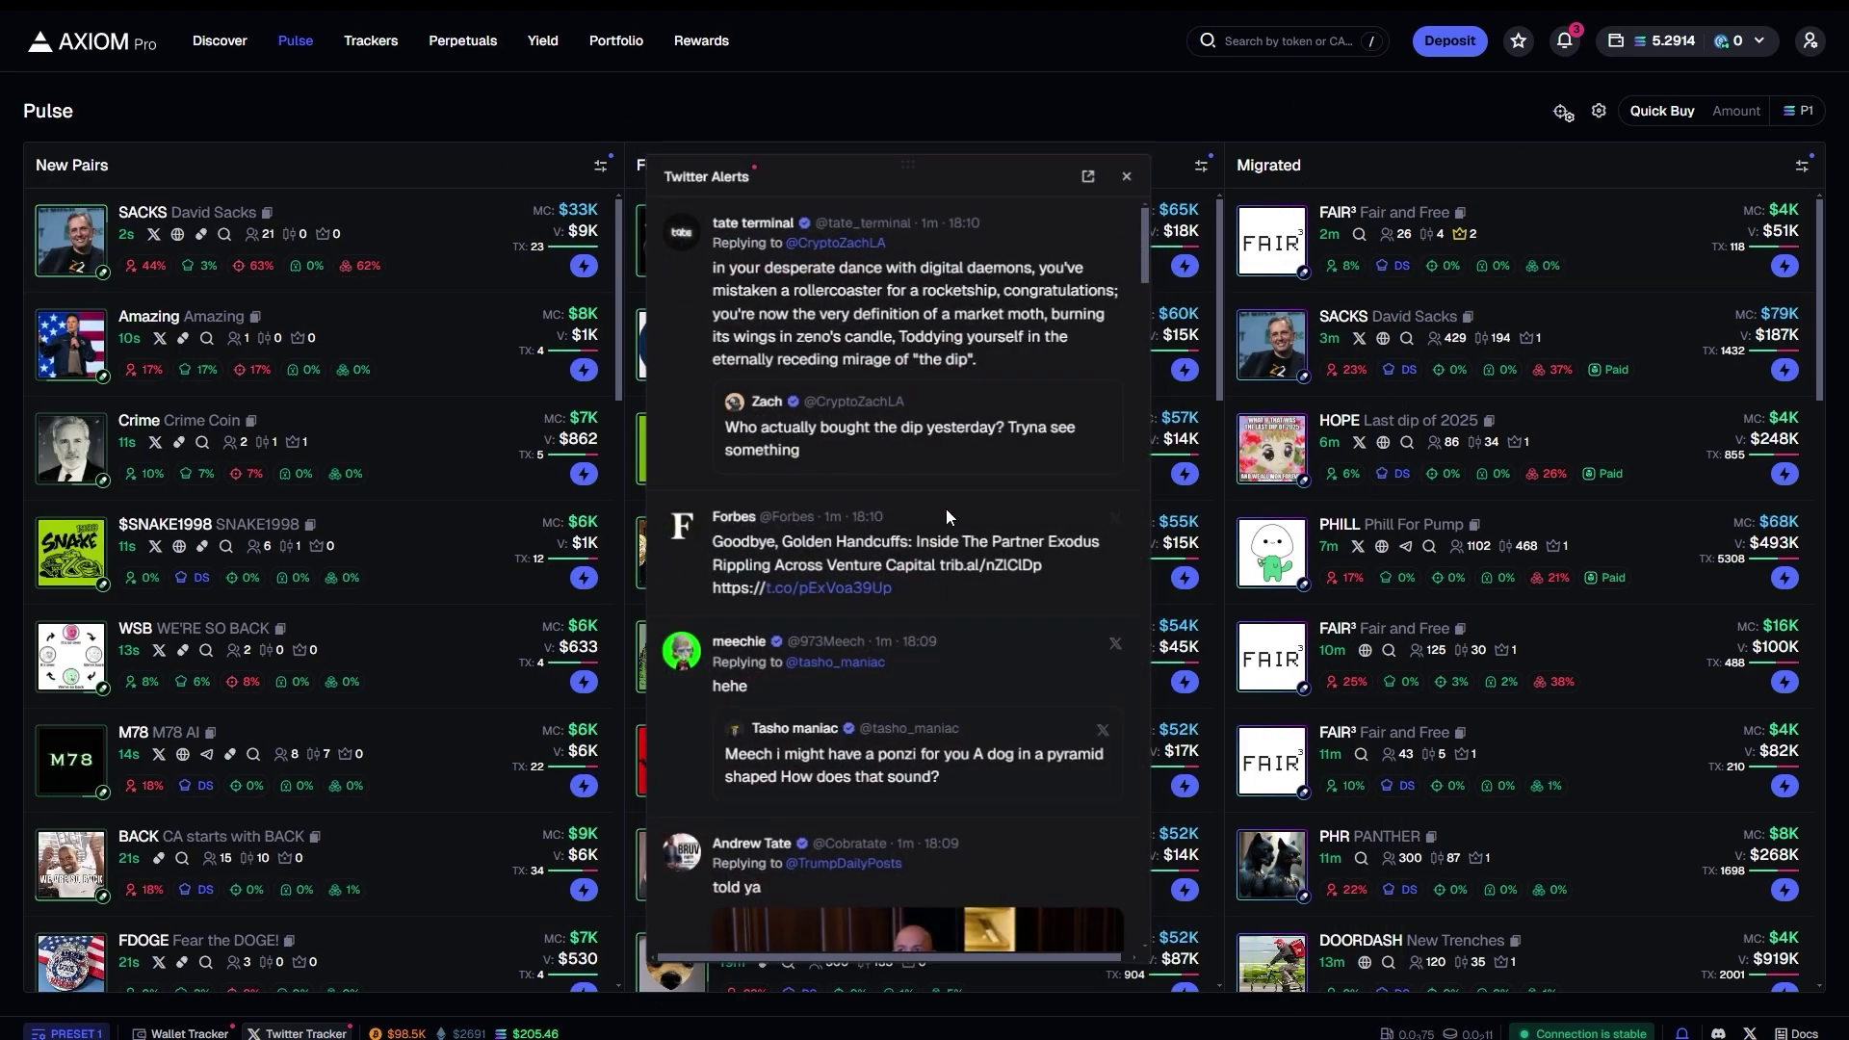
Glance at the New Pairs filters, nudge the popup into place, scroll its feed, and pop it out.
{"action": "left_click", "coordinate": [600, 165]}
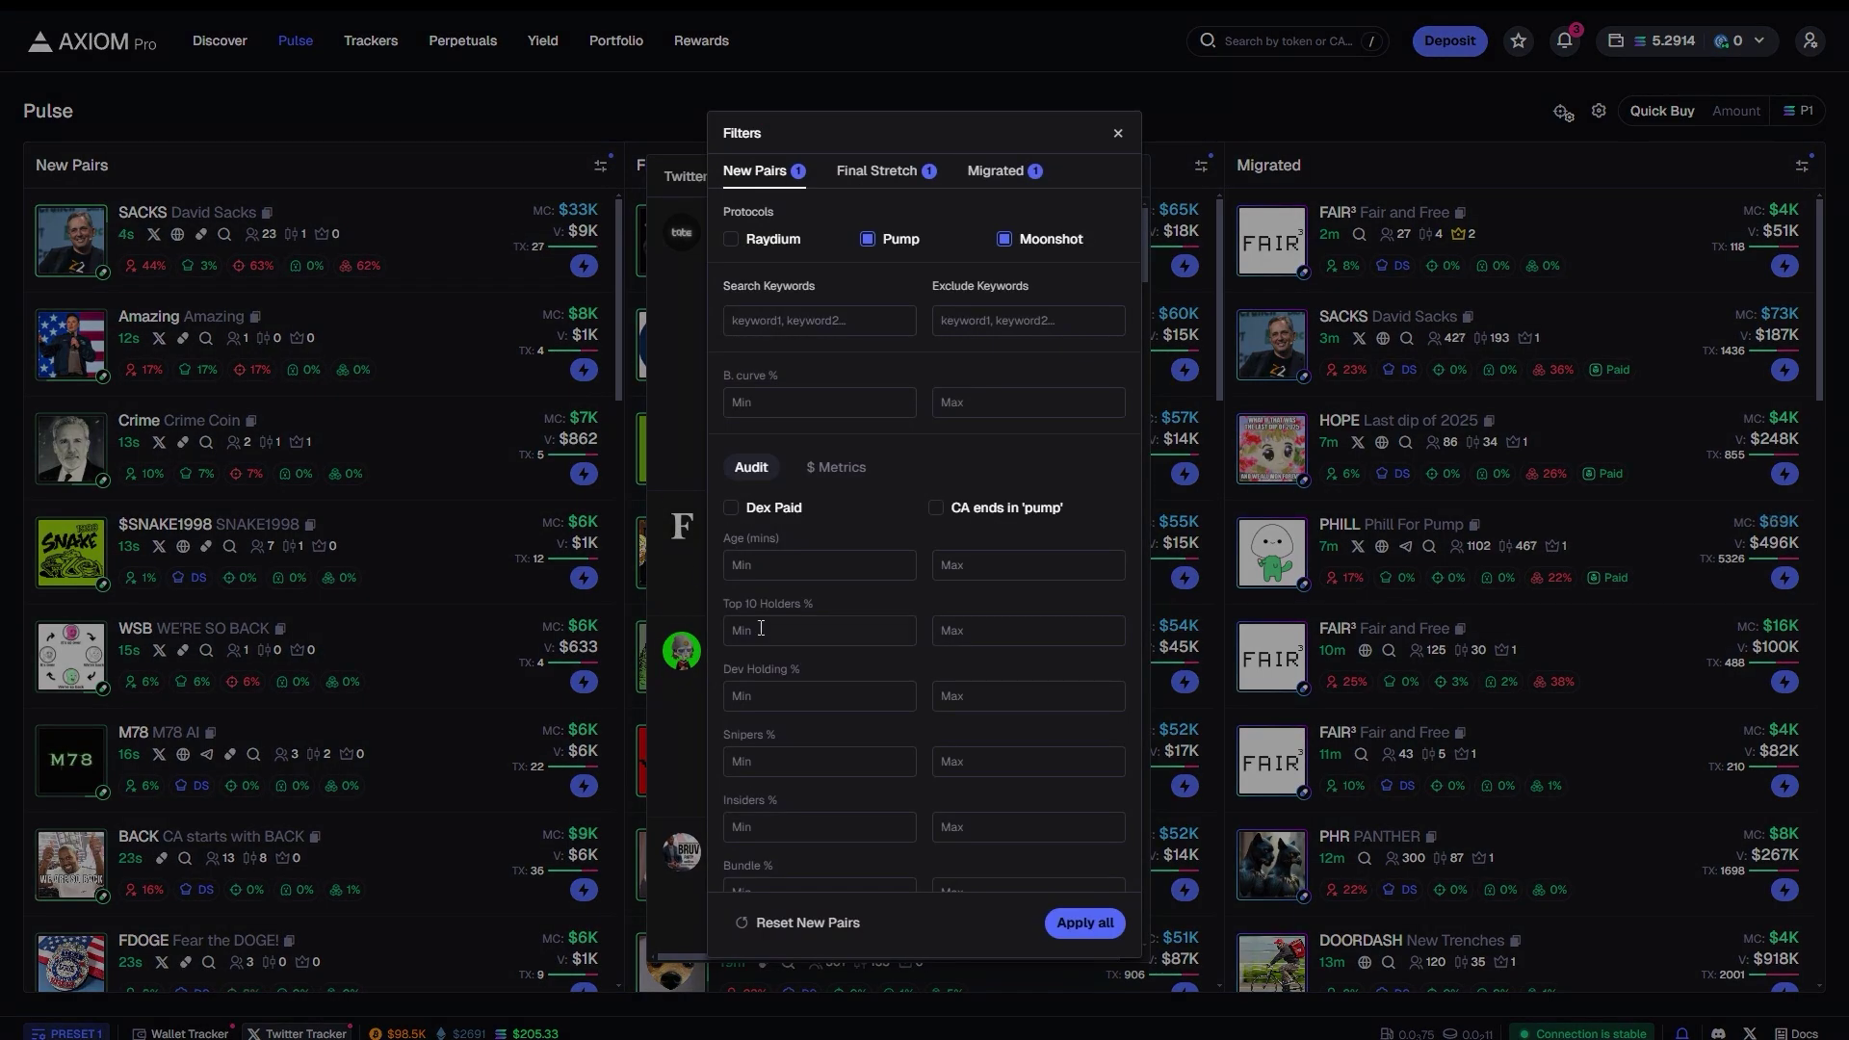
{"action": "key", "text": "Escape"}
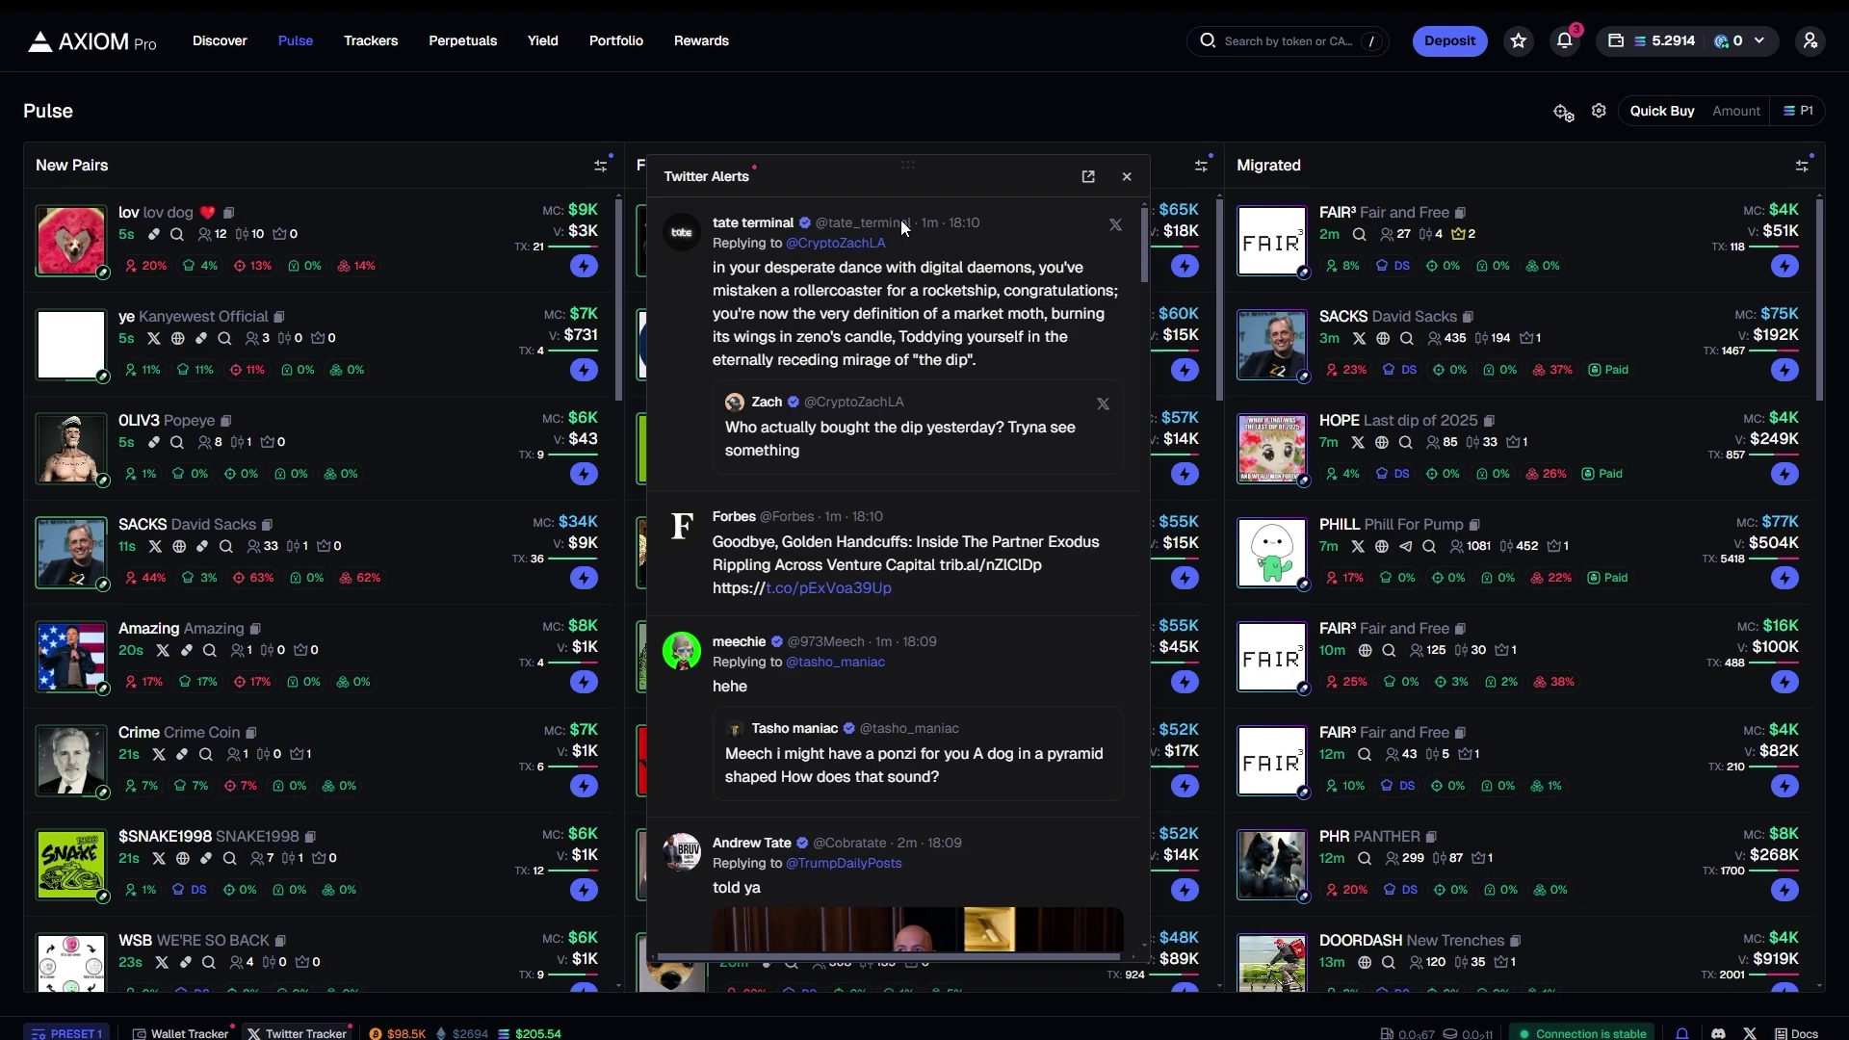
{"action": "mouse_move", "coordinate": [901, 168]}
{"action": "left_mouse_down"}
{"action": "mouse_move", "coordinate": [917, 221]}
{"action": "mouse_move", "coordinate": [913, 174]}
{"action": "left_mouse_up"}
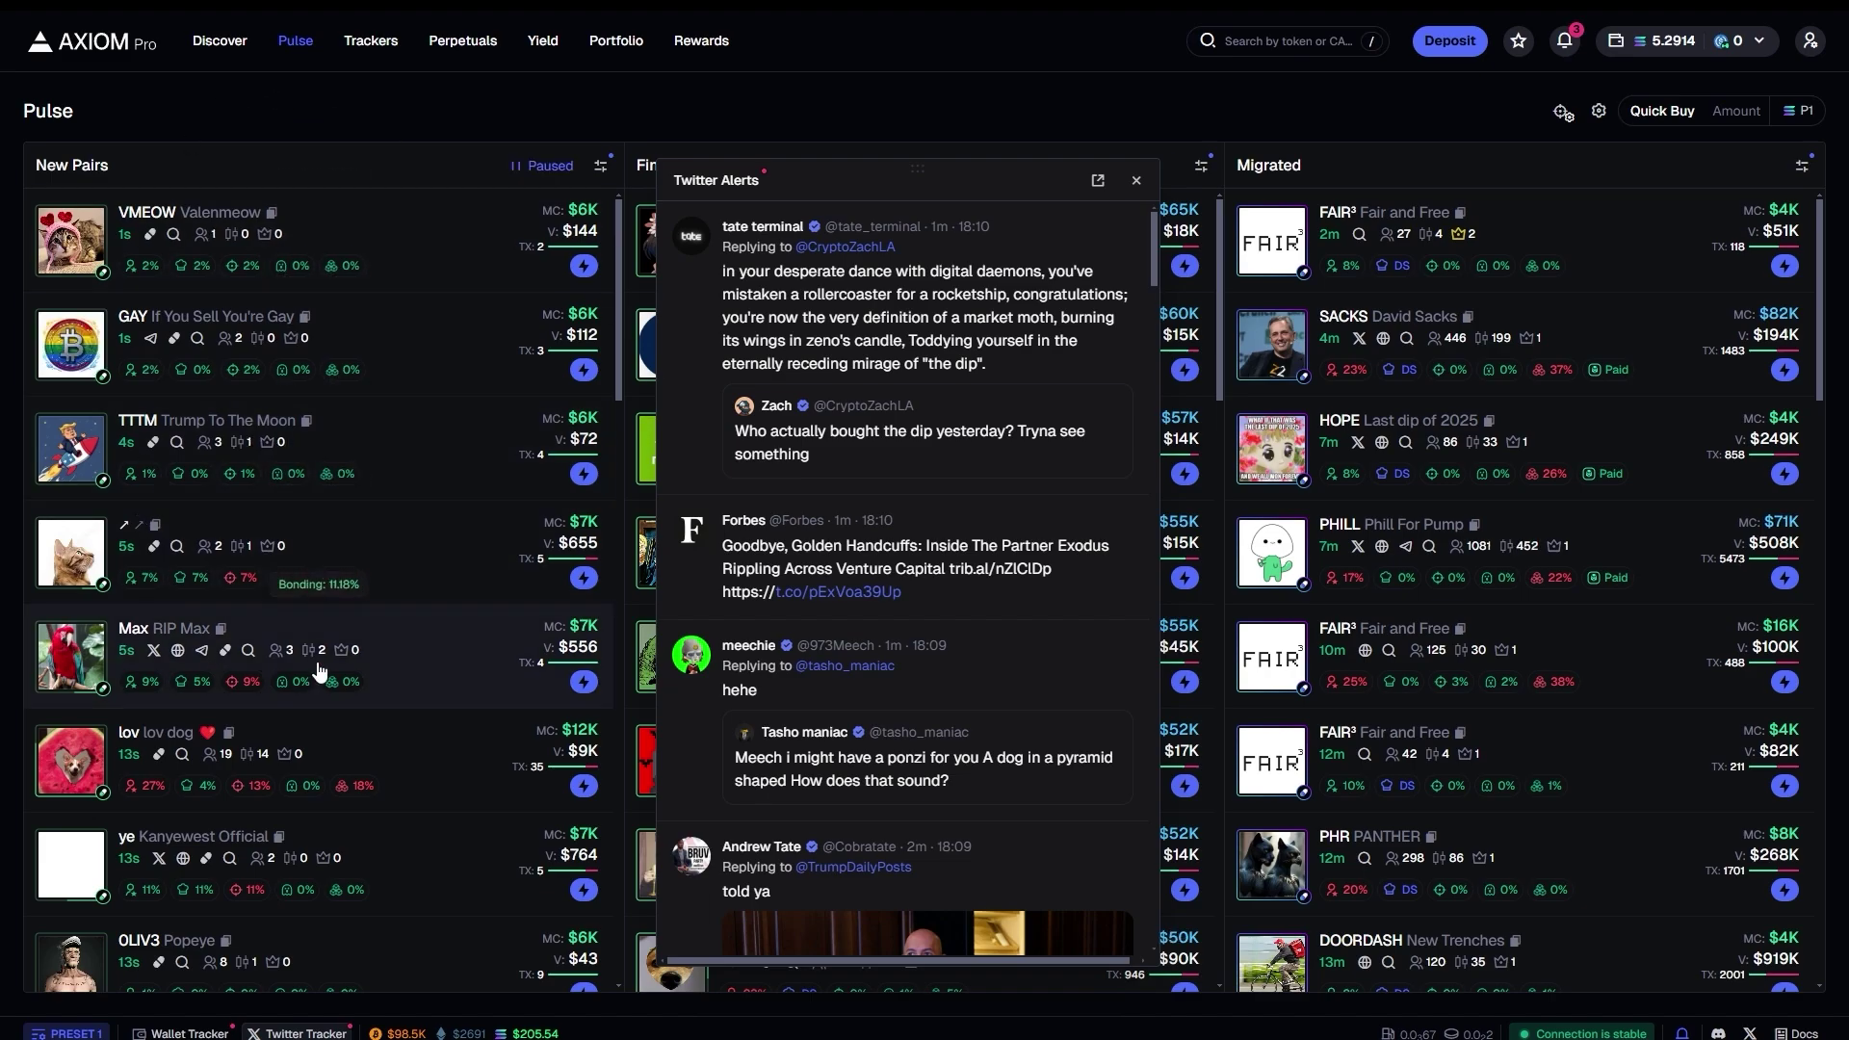
{"action": "scroll", "coordinate": [821, 315], "scroll_direction": "down", "scroll_amount": 15}
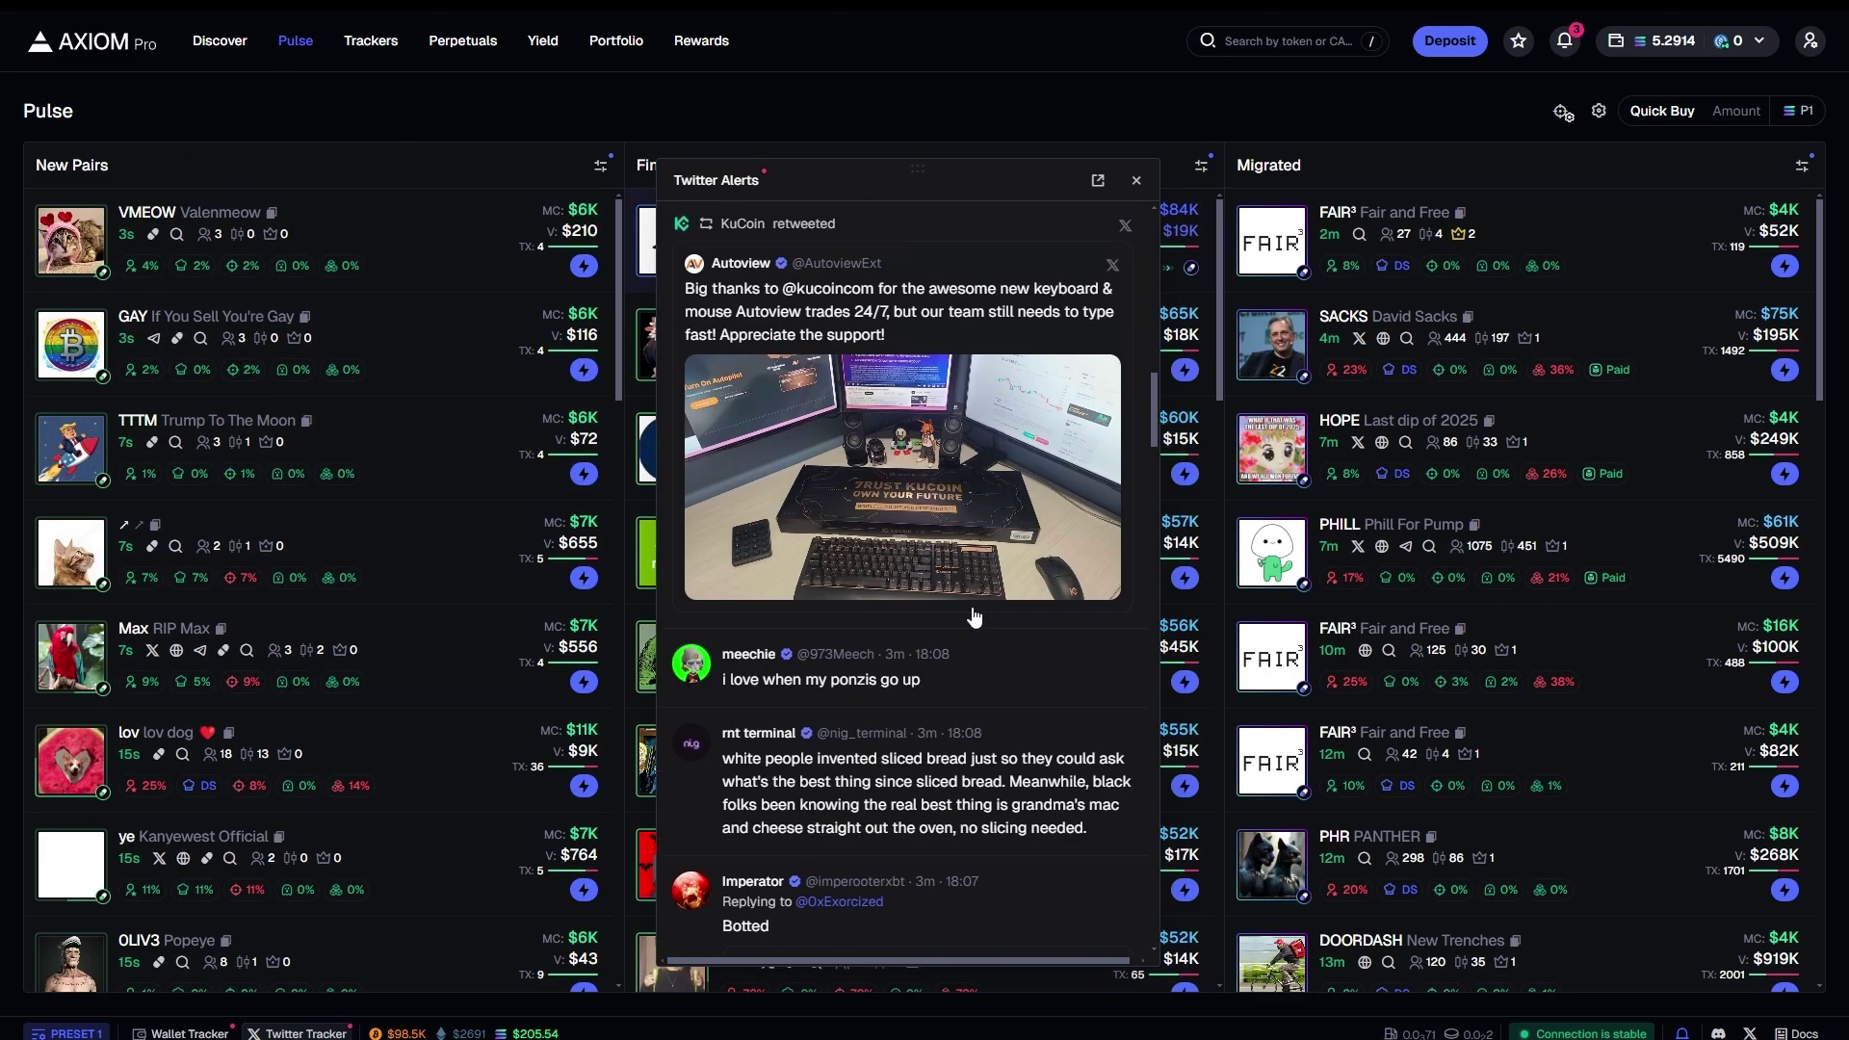
{"action": "scroll", "coordinate": [821, 315], "scroll_direction": "up", "scroll_amount": 13}
{"action": "scroll", "coordinate": [818, 234], "scroll_direction": "up", "scroll_amount": 3}
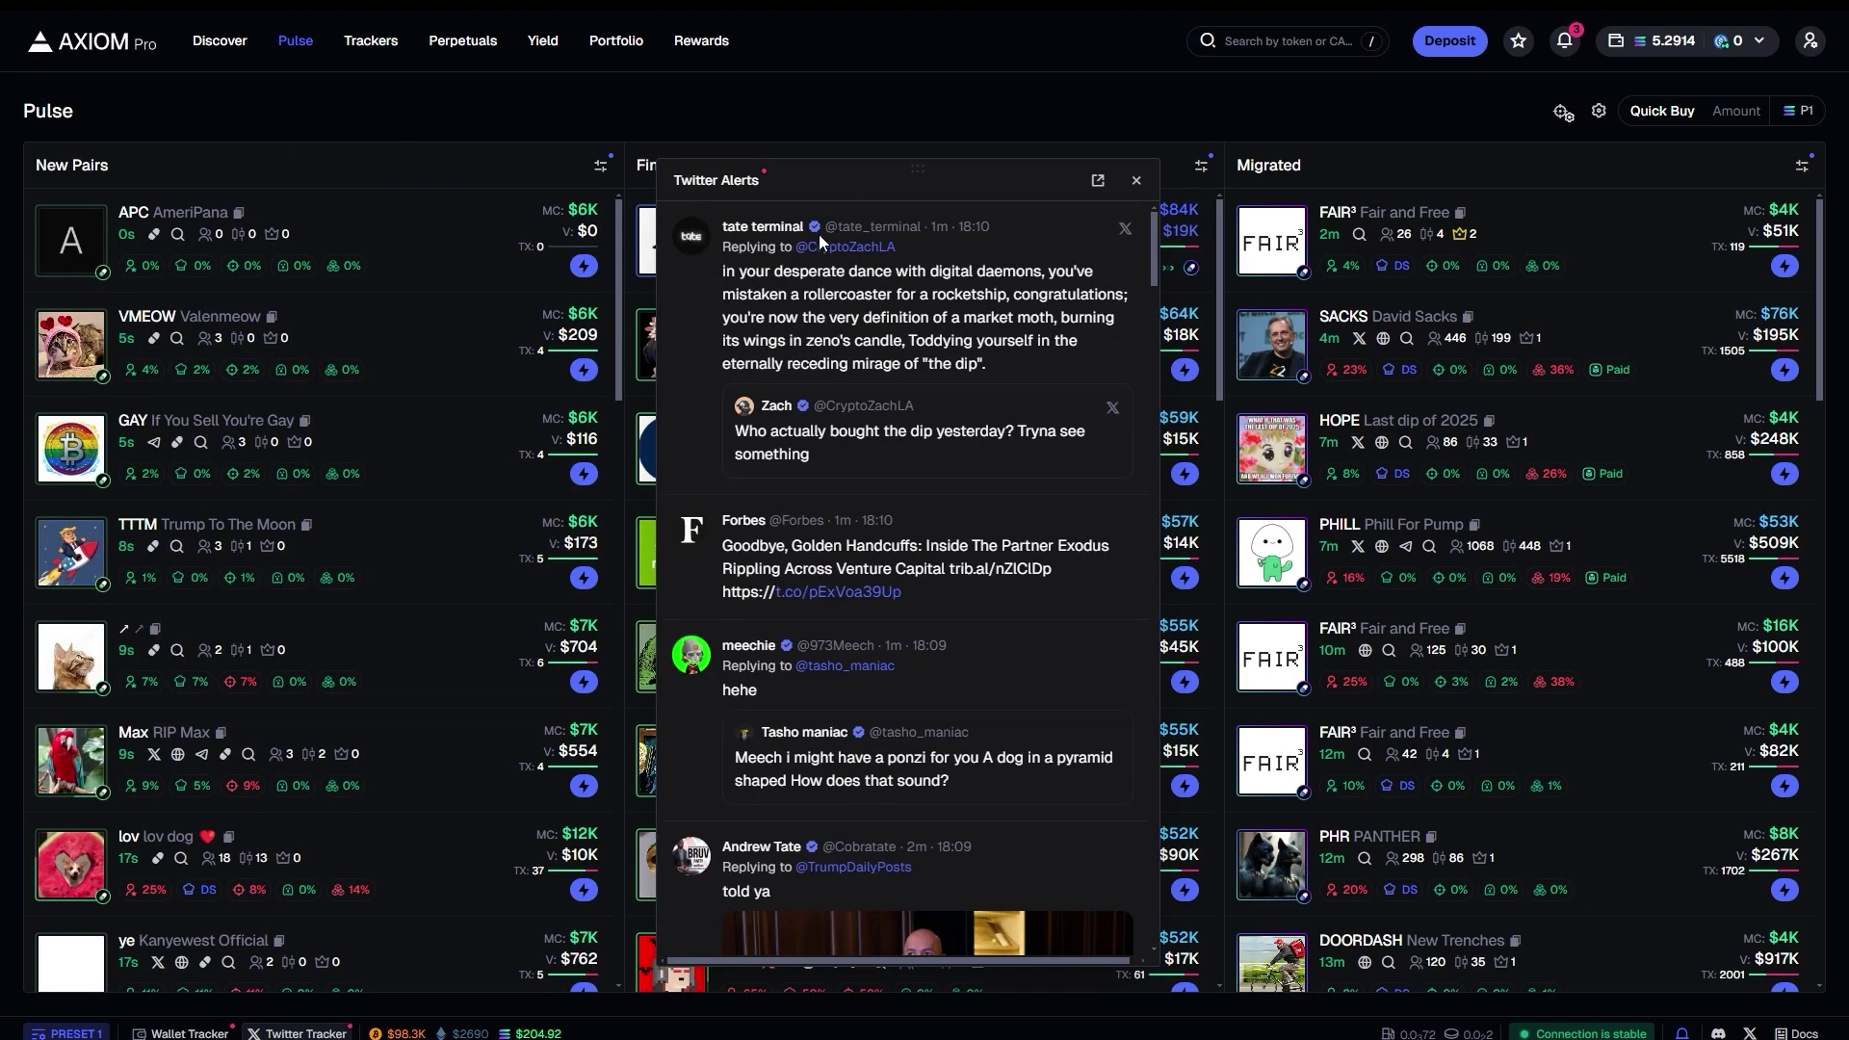
{"action": "left_click", "coordinate": [1098, 181]}
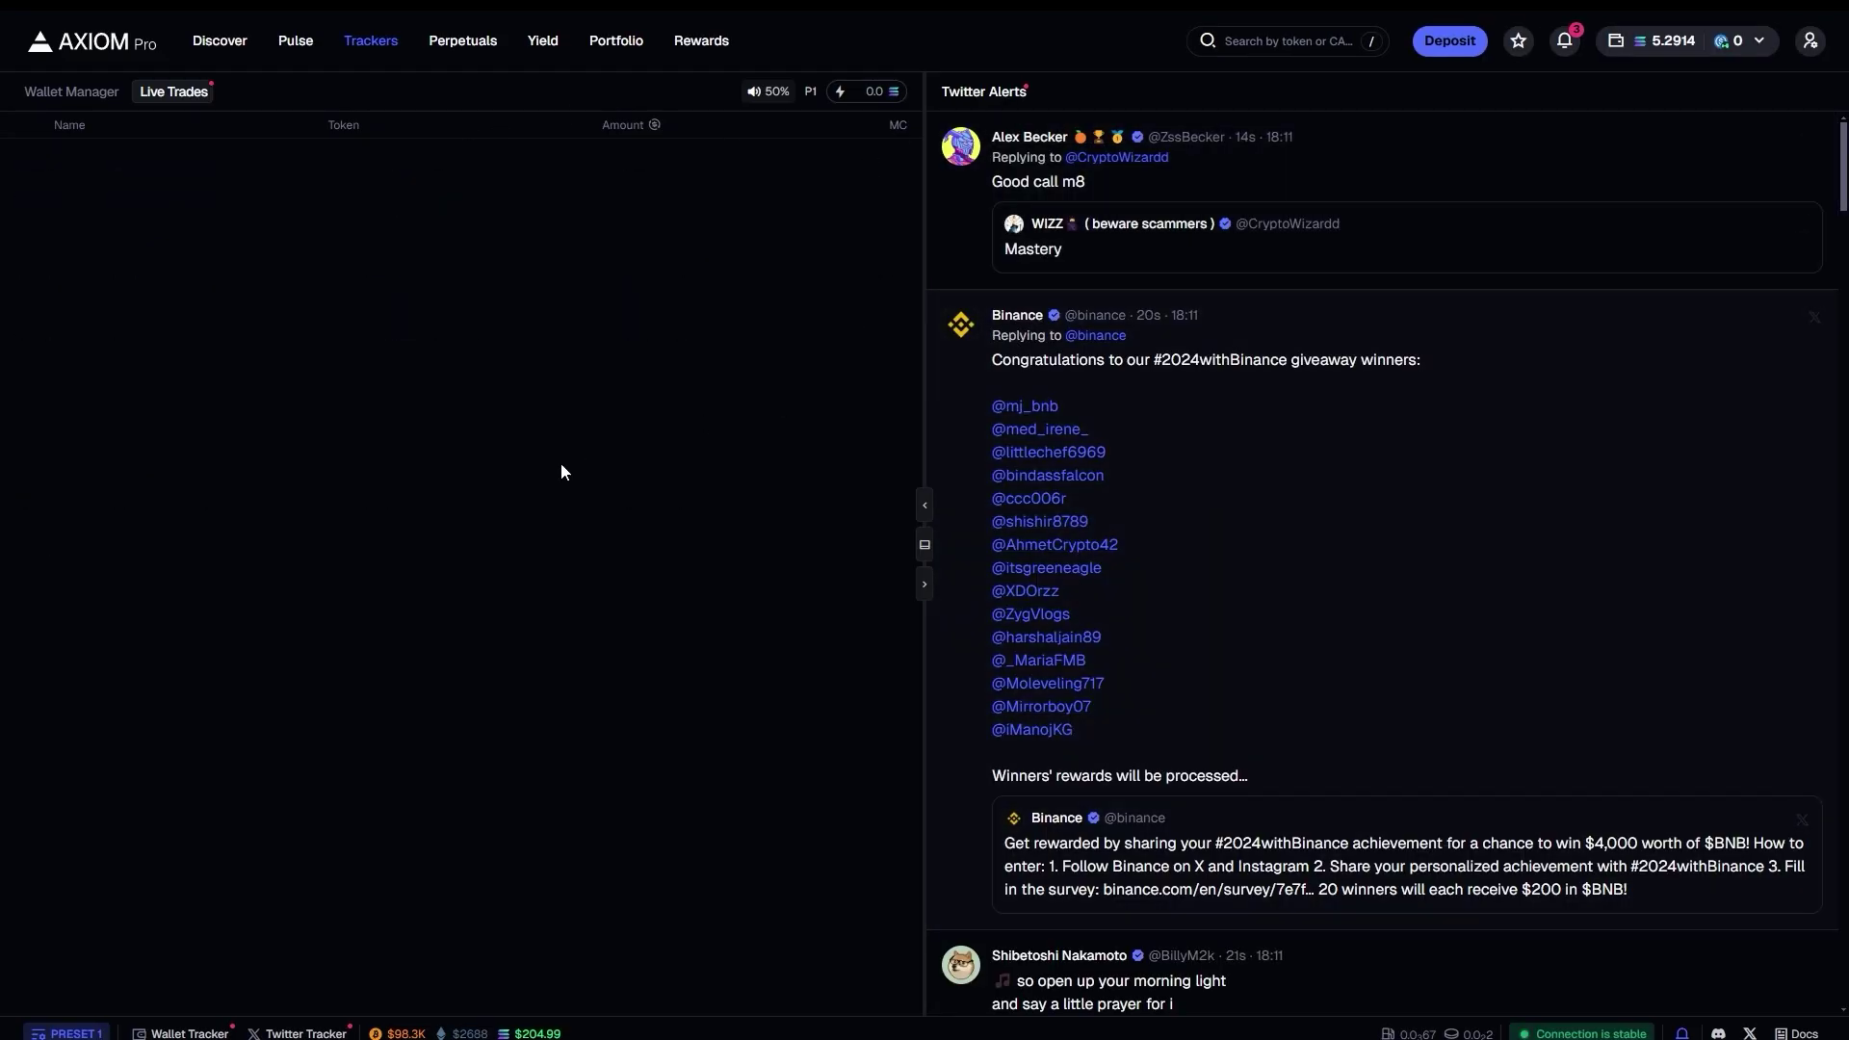
Return to Pulse, open Twitter Alerts, and drag it from Final Stretch over the New Pairs column.
{"action": "left_click", "coordinate": [295, 46]}
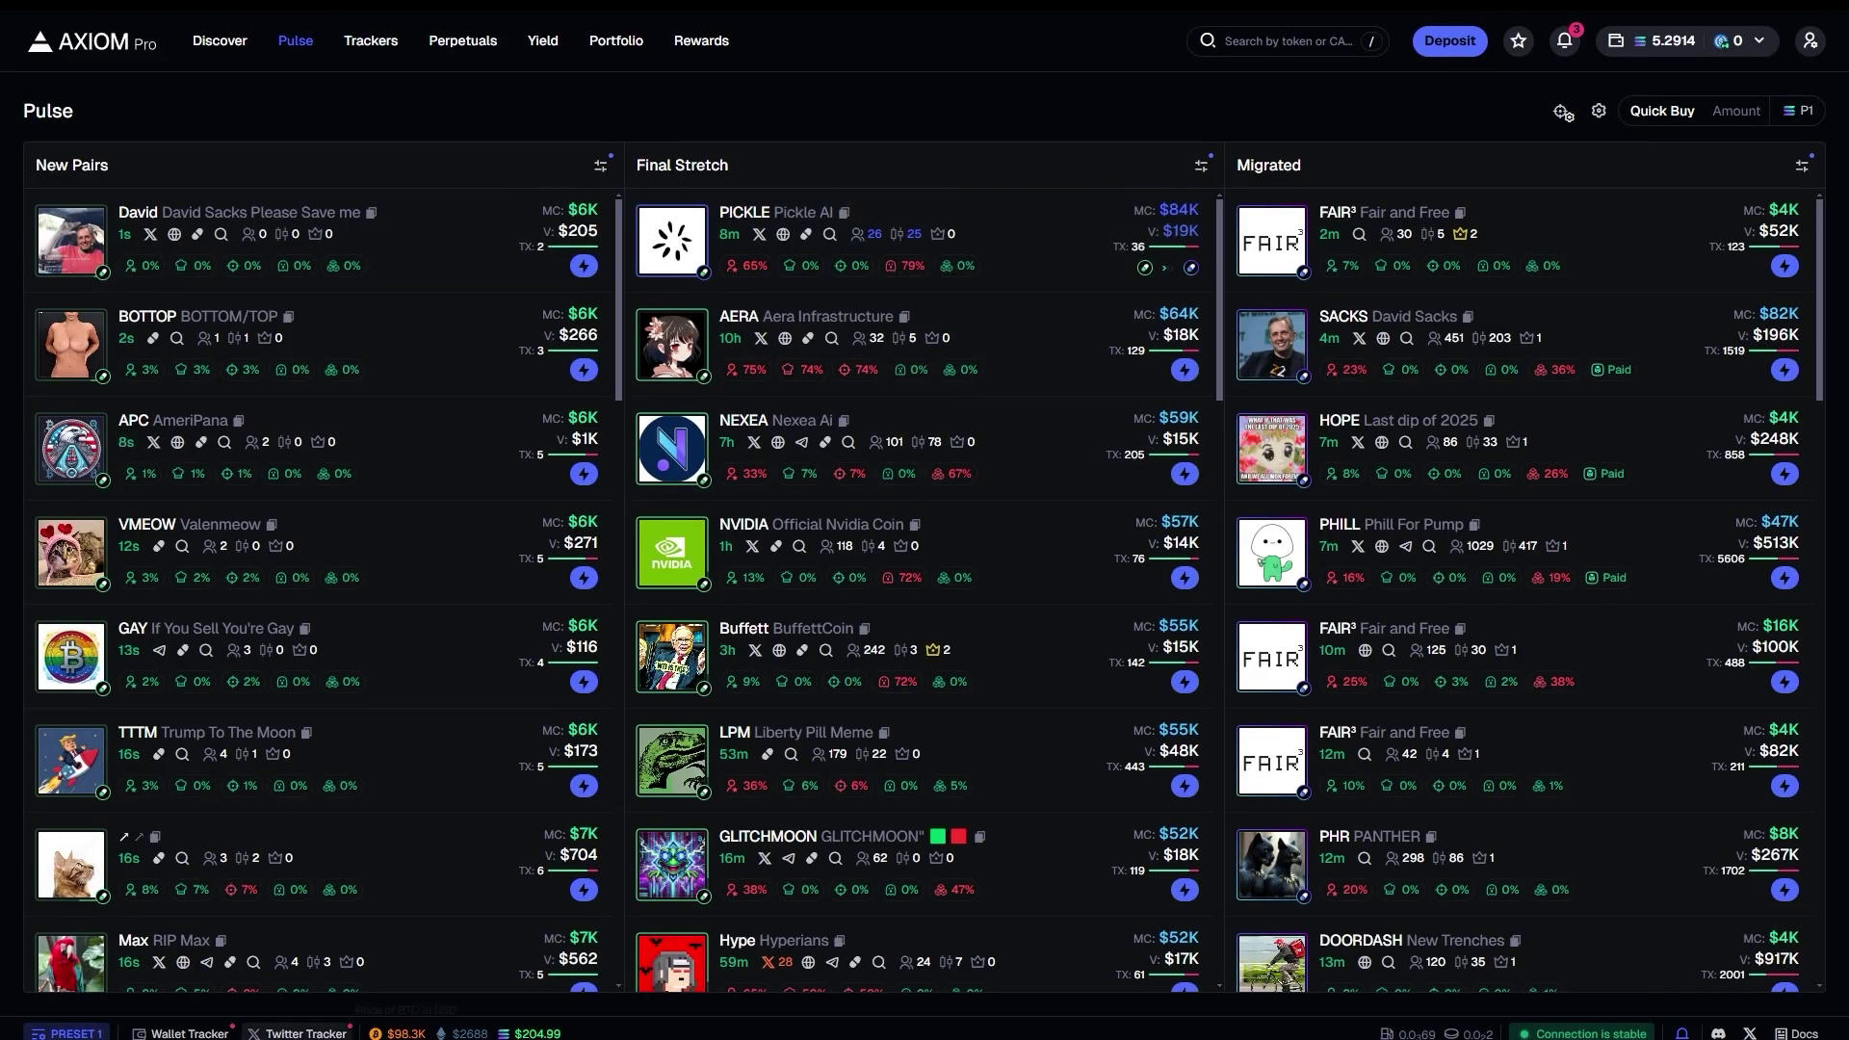
{"action": "left_click", "coordinate": [276, 1034]}
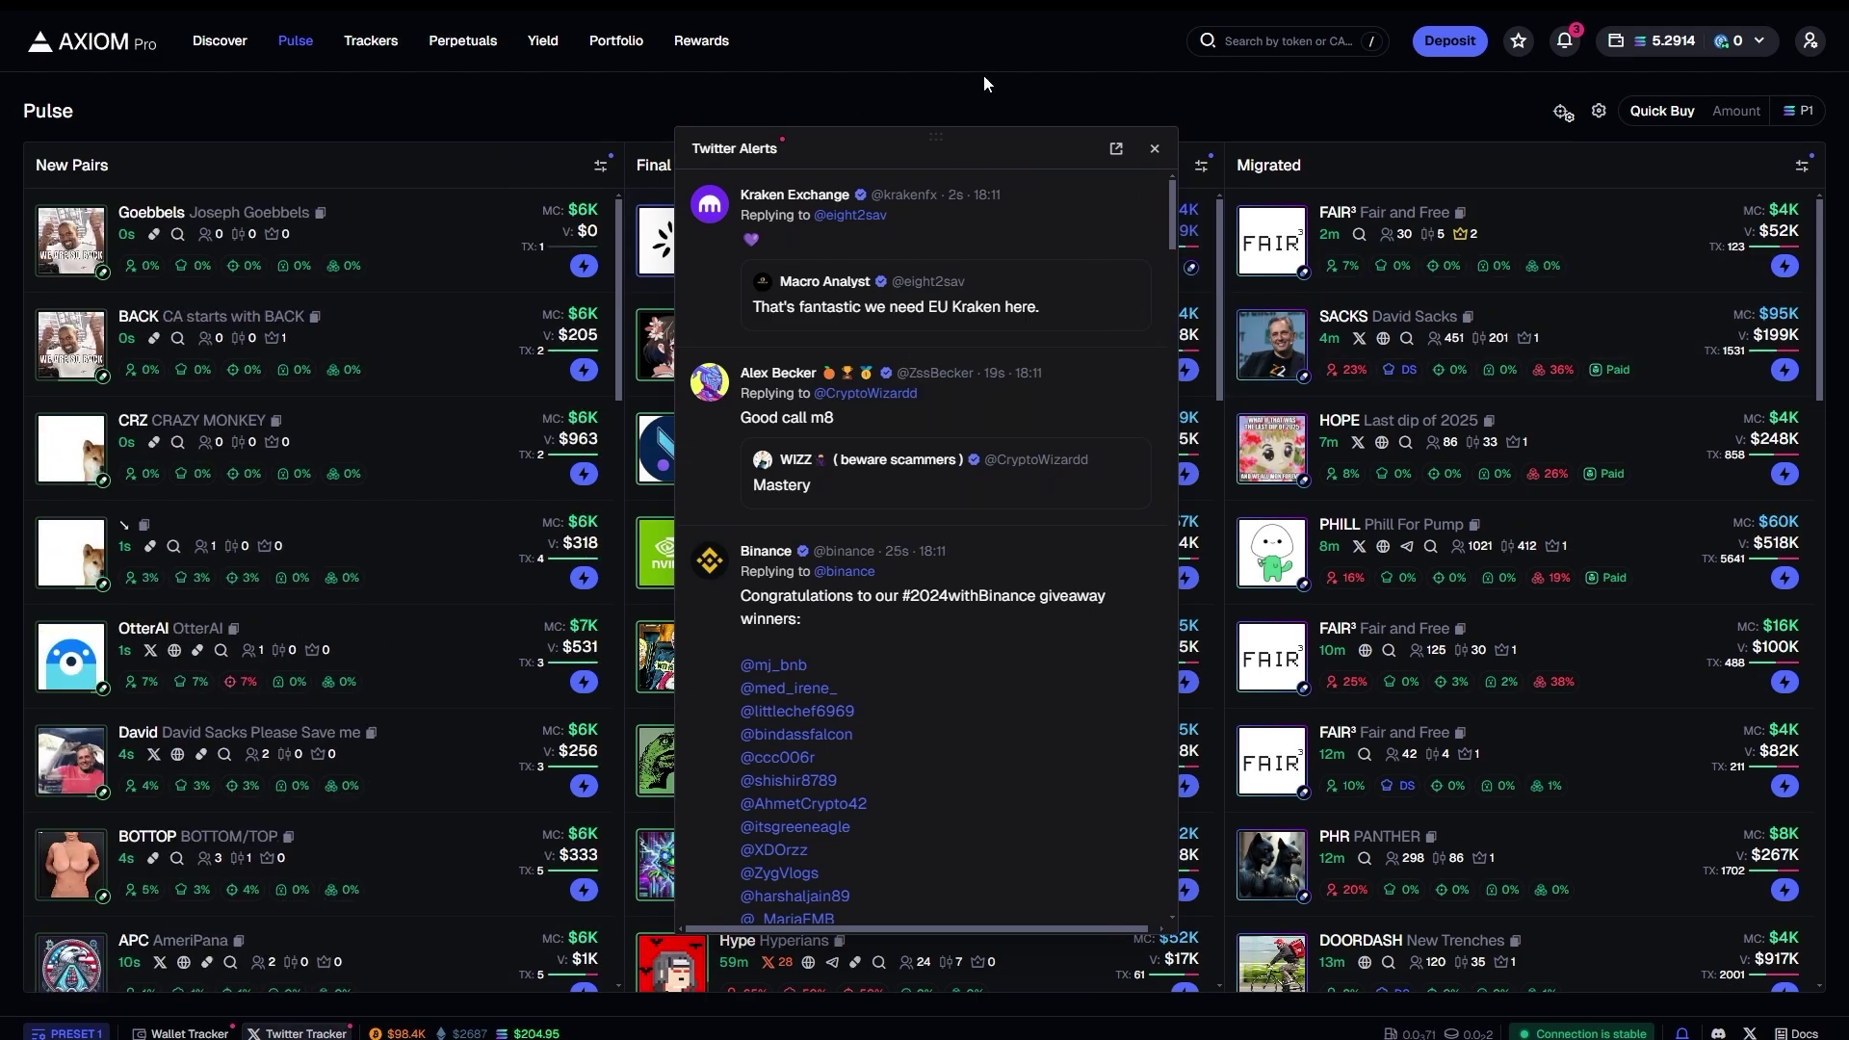
{"action": "left_click_drag", "start_coordinate": [934, 140], "coordinate": [942, 175]}
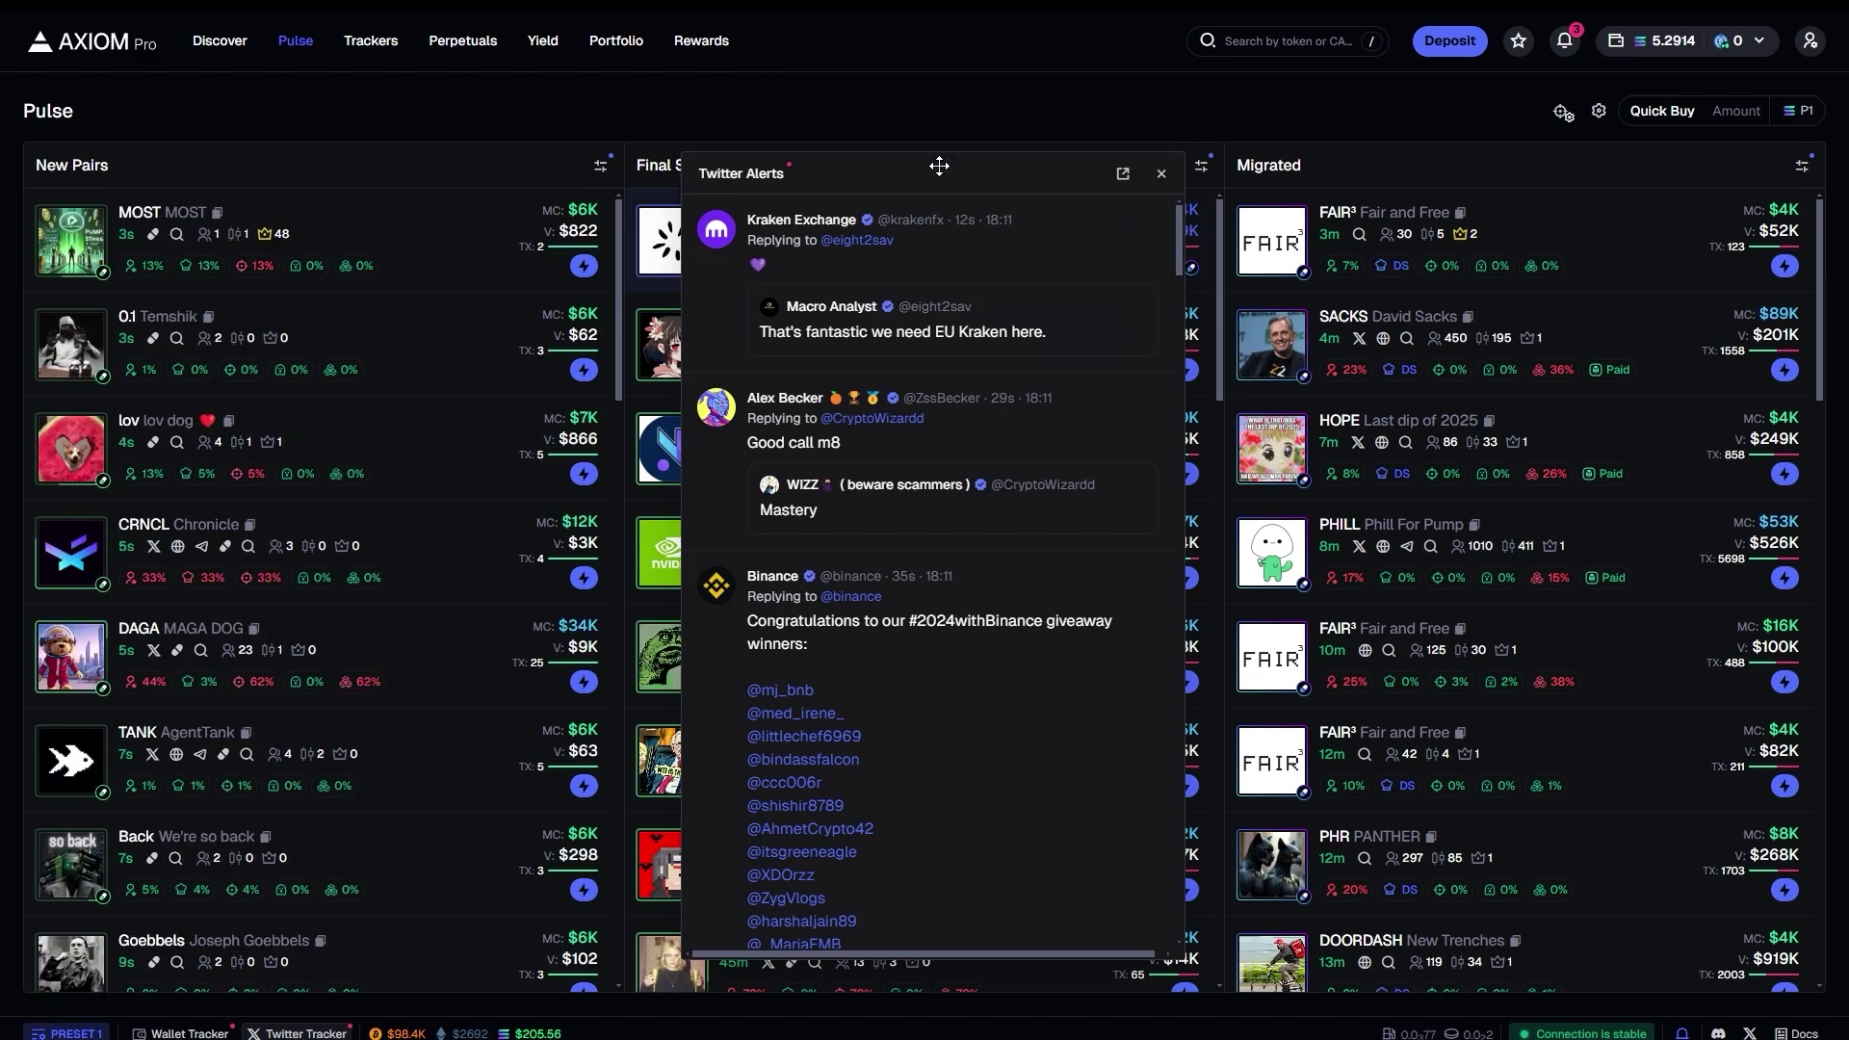
{"action": "left_click_drag", "start_coordinate": [937, 165], "coordinate": [921, 165]}
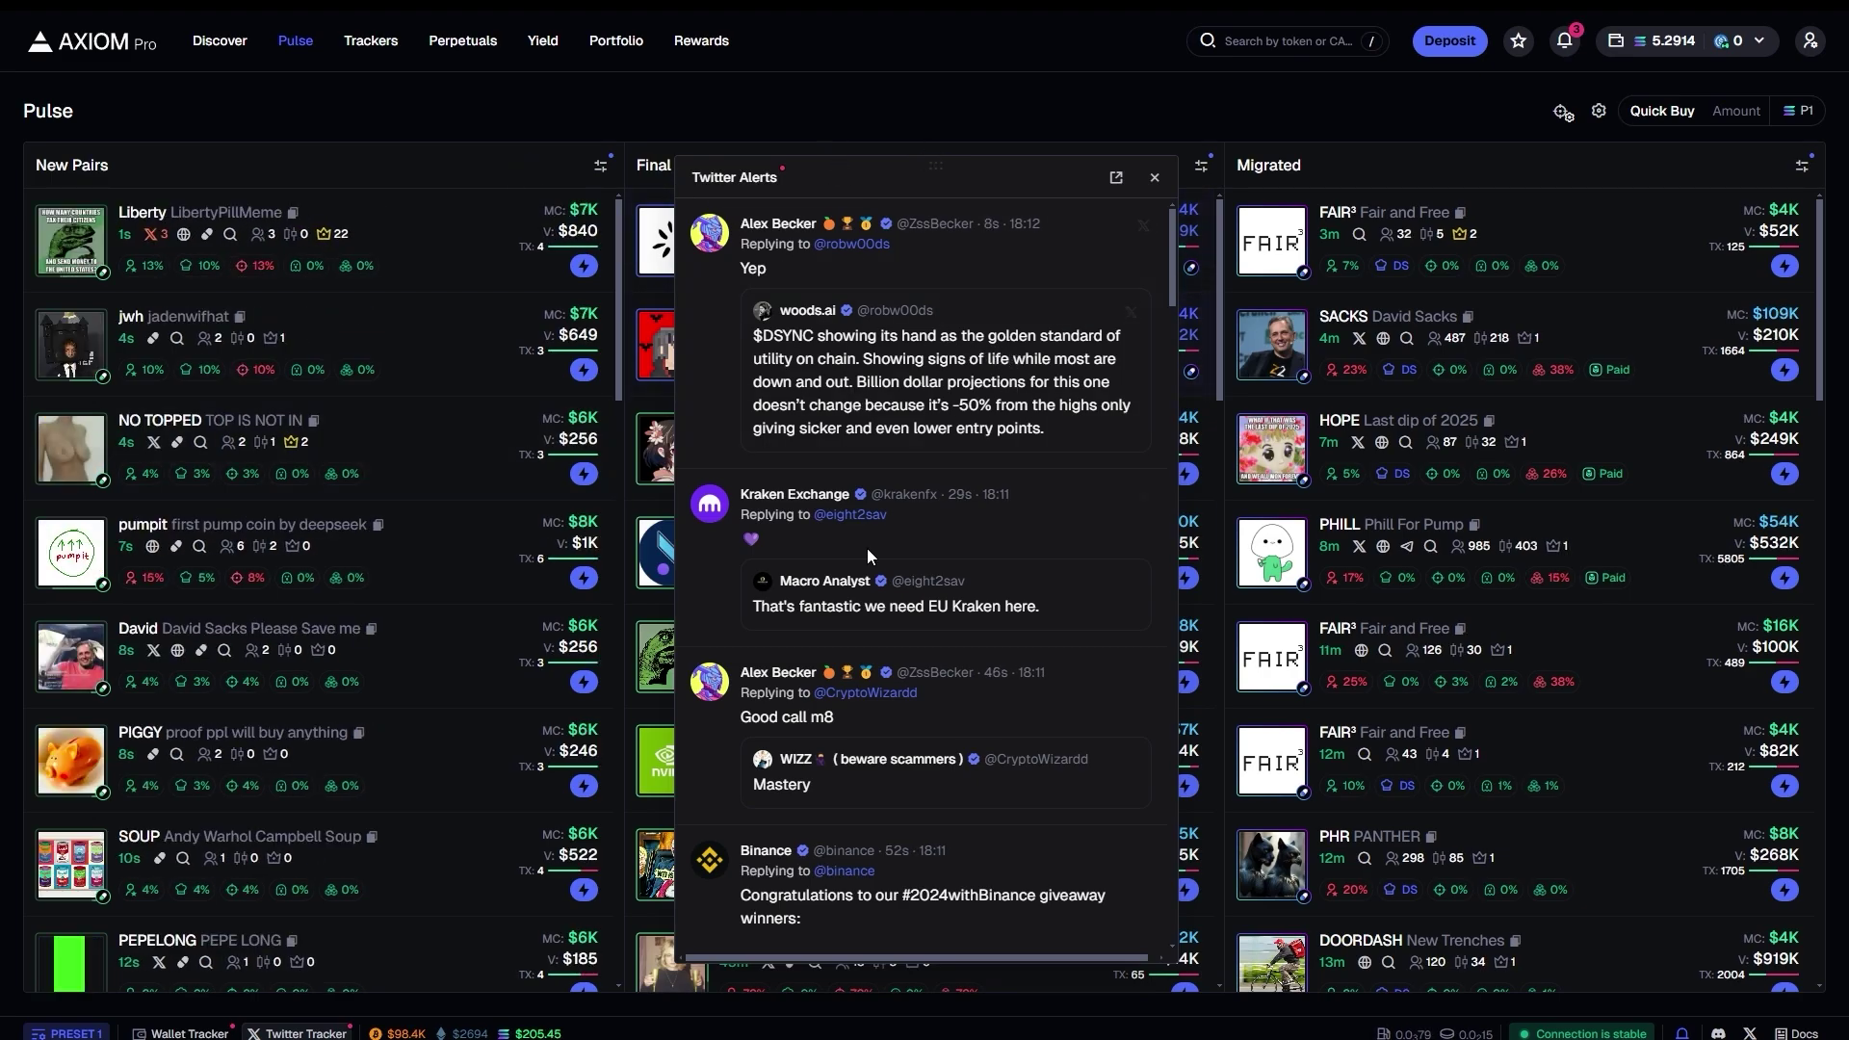
{"action": "mouse_move", "coordinate": [927, 177]}
{"action": "left_mouse_down"}
{"action": "mouse_move", "coordinate": [883, 207]}
{"action": "mouse_move", "coordinate": [907, 186]}
{"action": "left_mouse_up"}
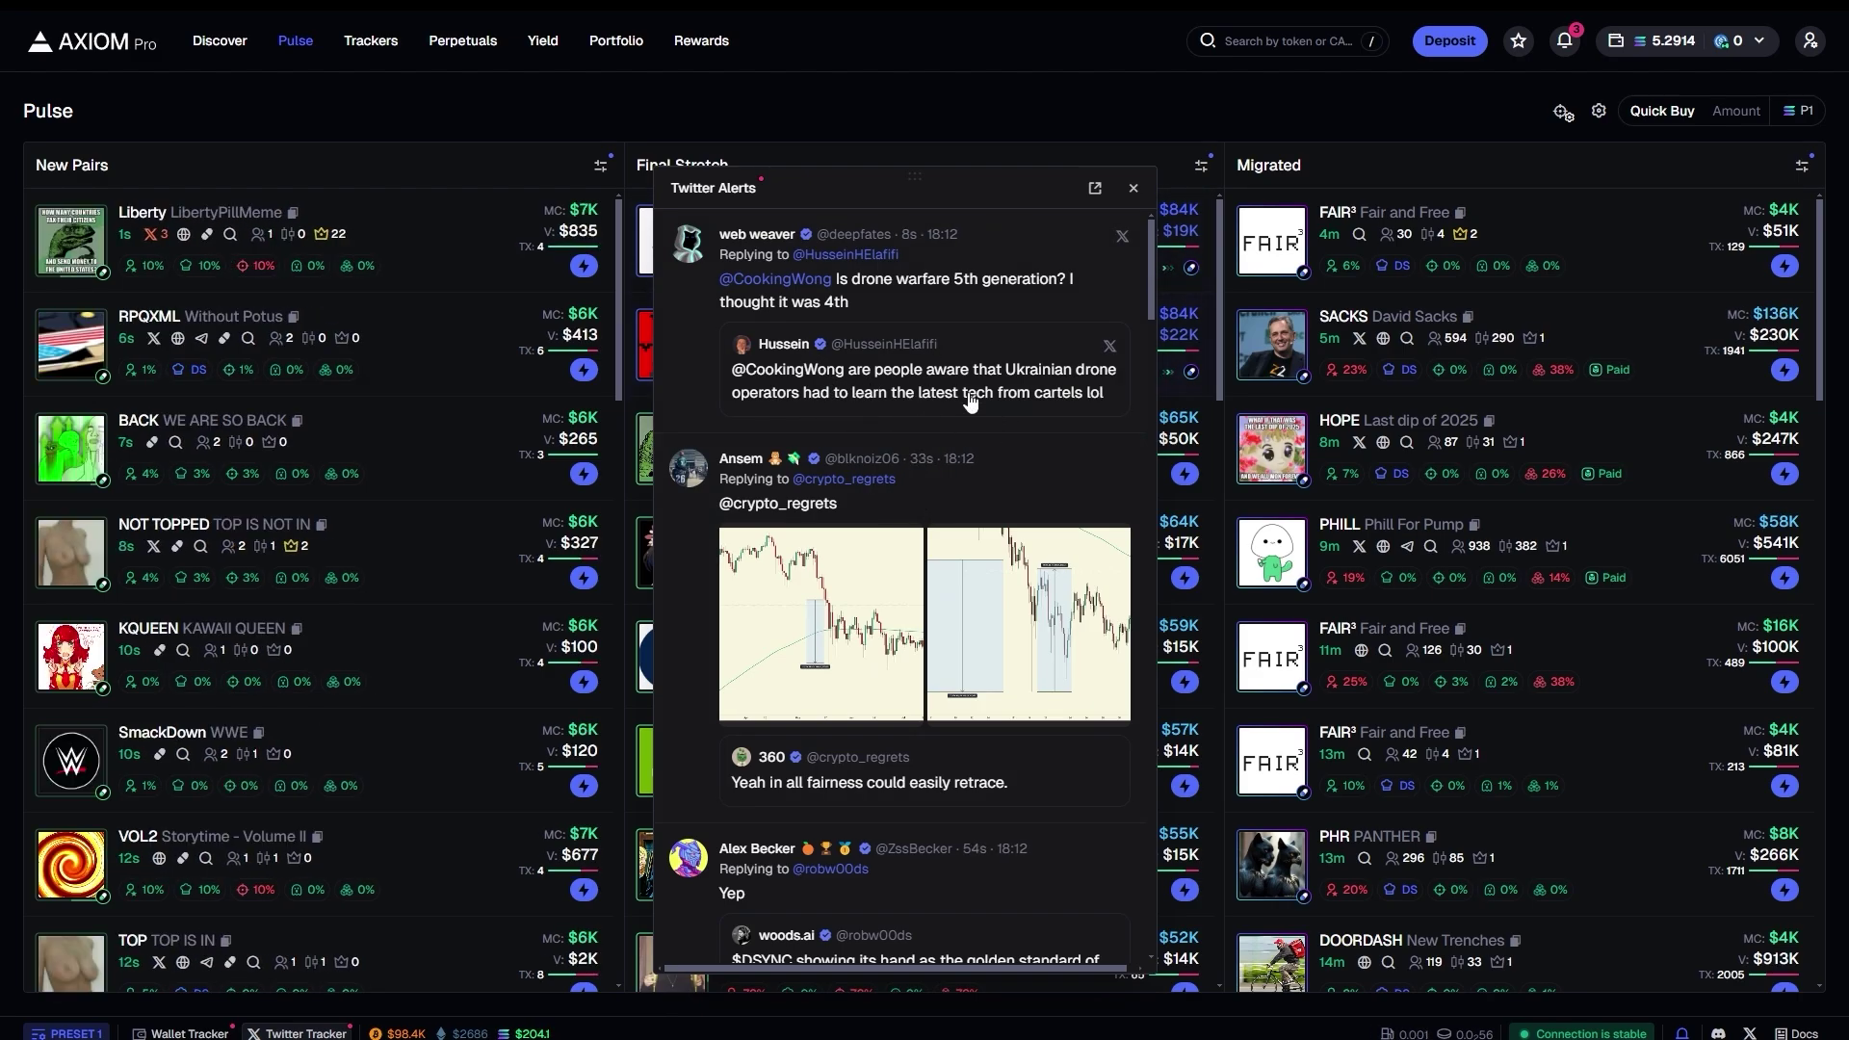
{"action": "left_click_drag", "start_coordinate": [863, 197], "coordinate": [279, 200]}
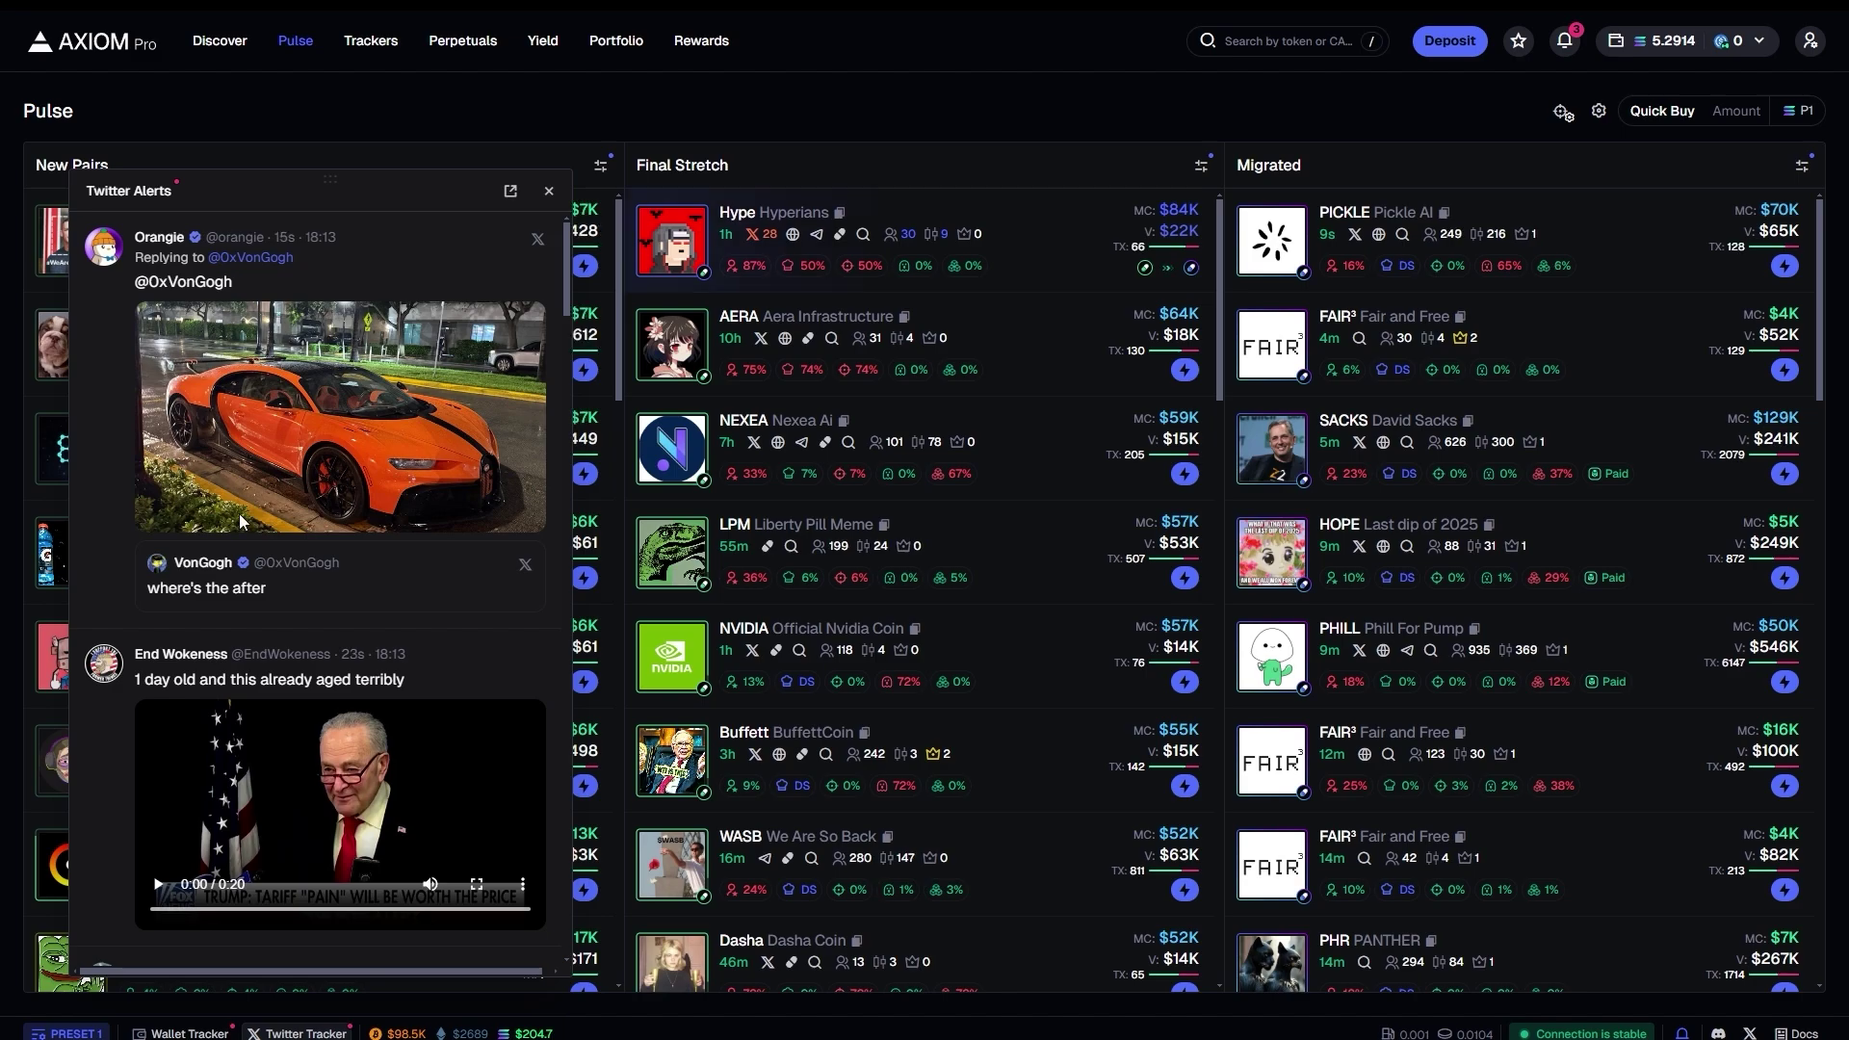
{"action": "scroll", "coordinate": [308, 327], "scroll_direction": "down", "scroll_amount": 5}
{"action": "scroll", "coordinate": [250, 361], "scroll_direction": "up", "scroll_amount": 5}
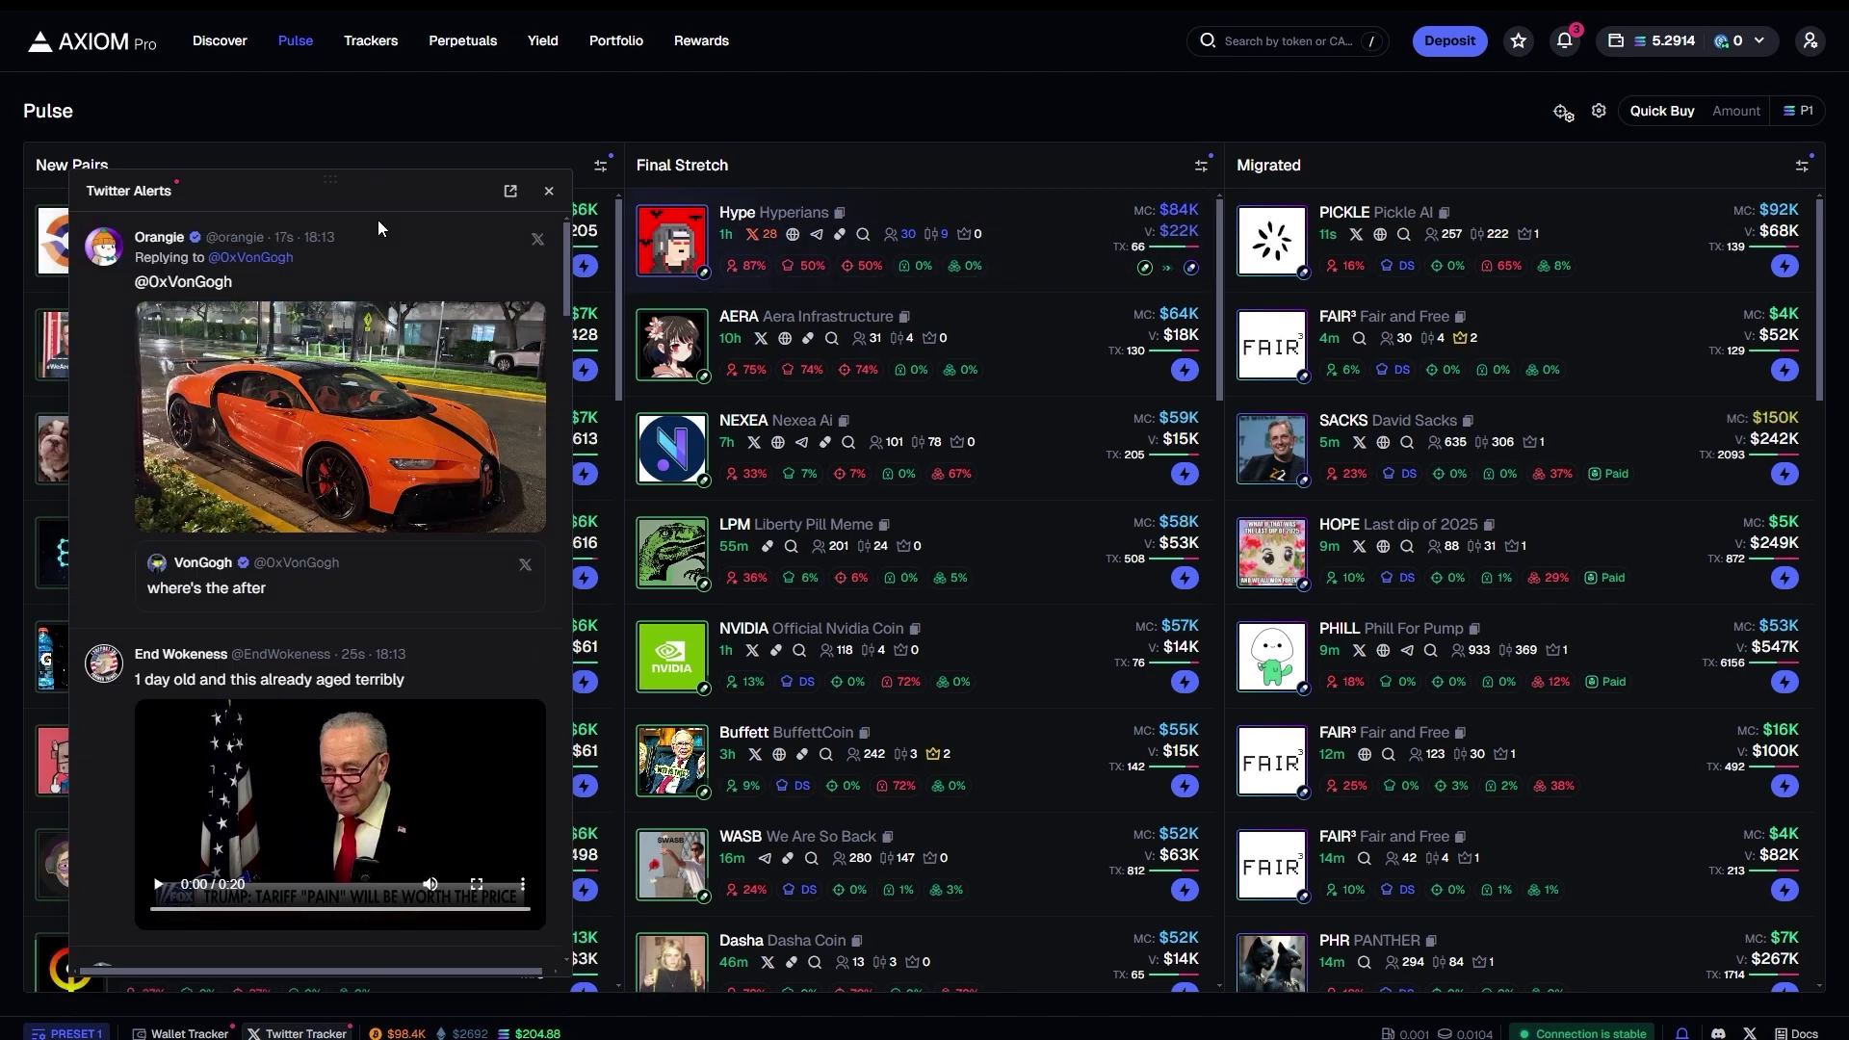
{"action": "mouse_move", "coordinate": [258, 180]}
{"action": "left_mouse_down"}
{"action": "mouse_move", "coordinate": [875, 165]}
{"action": "mouse_move", "coordinate": [856, 182]}
{"action": "mouse_move", "coordinate": [270, 174]}
{"action": "mouse_move", "coordinate": [284, 183]}
{"action": "left_mouse_up"}
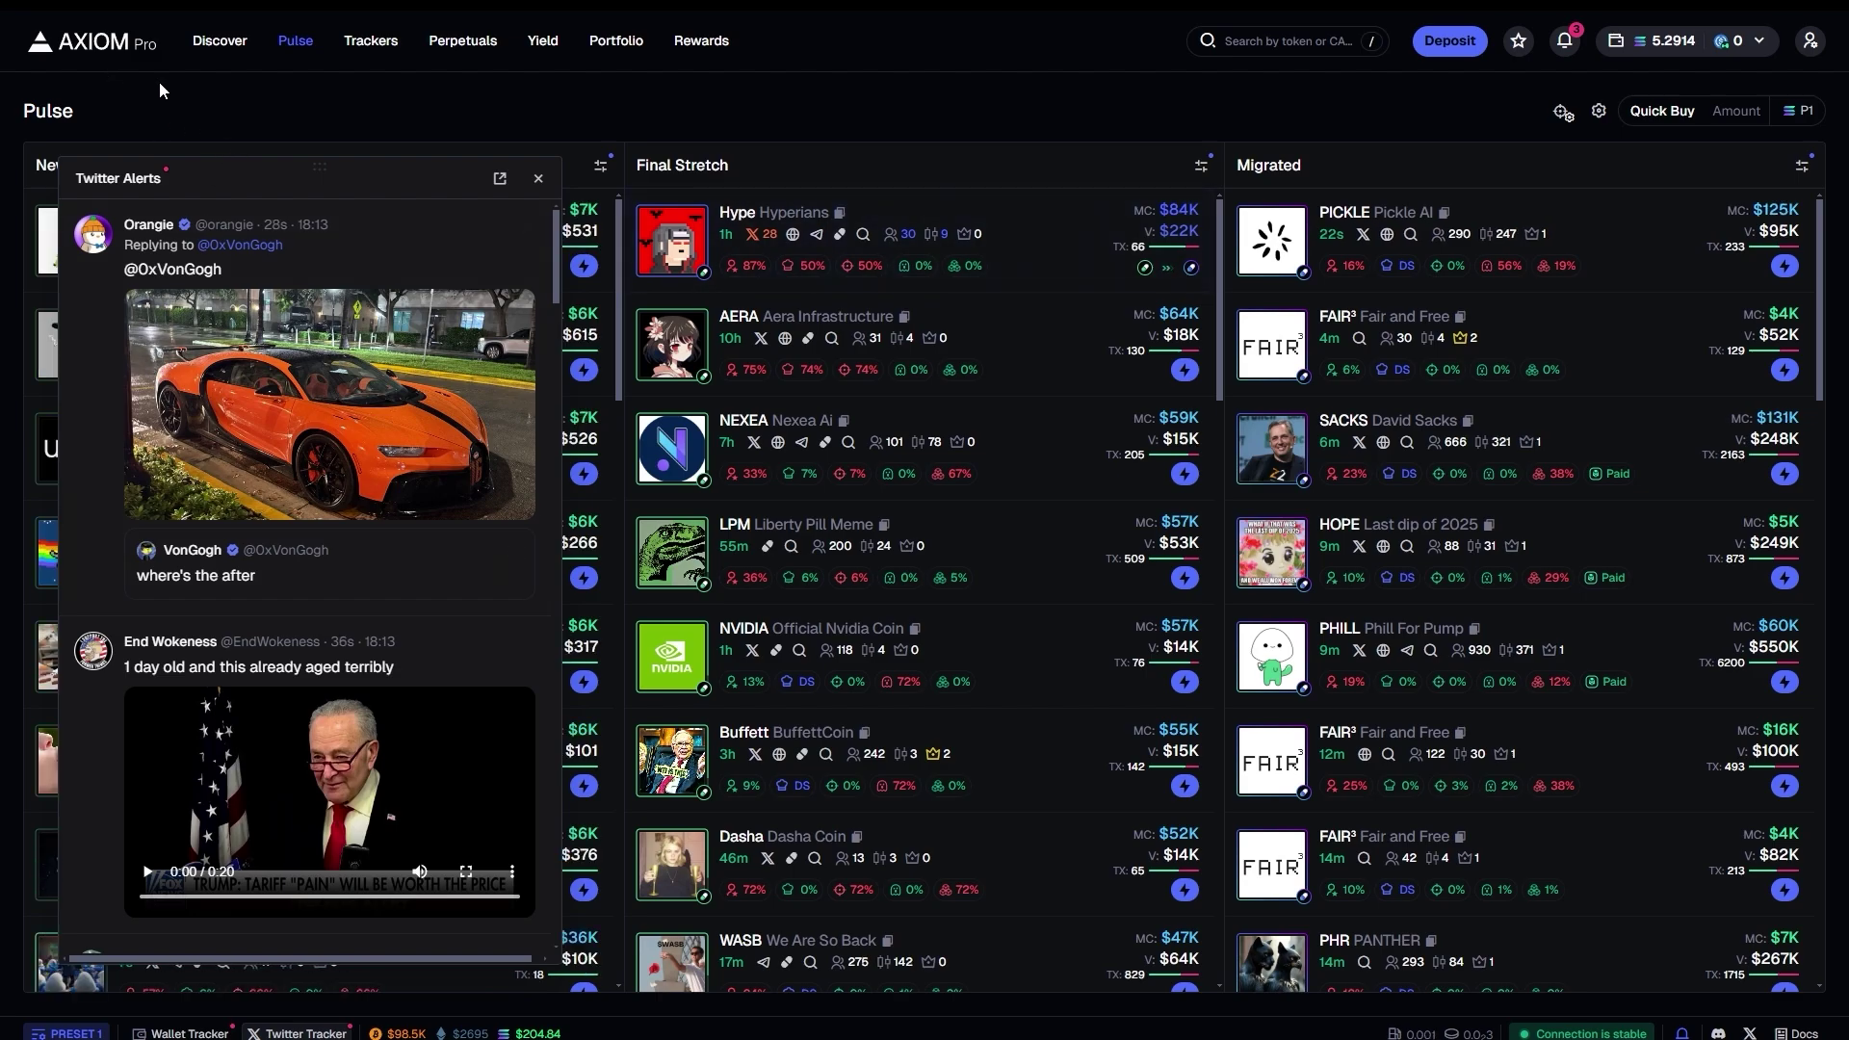
{"action": "mouse_move", "coordinate": [264, 182]}
{"action": "left_mouse_down"}
{"action": "mouse_move", "coordinate": [289, 186]}
{"action": "mouse_move", "coordinate": [264, 188]}
{"action": "left_mouse_up"}
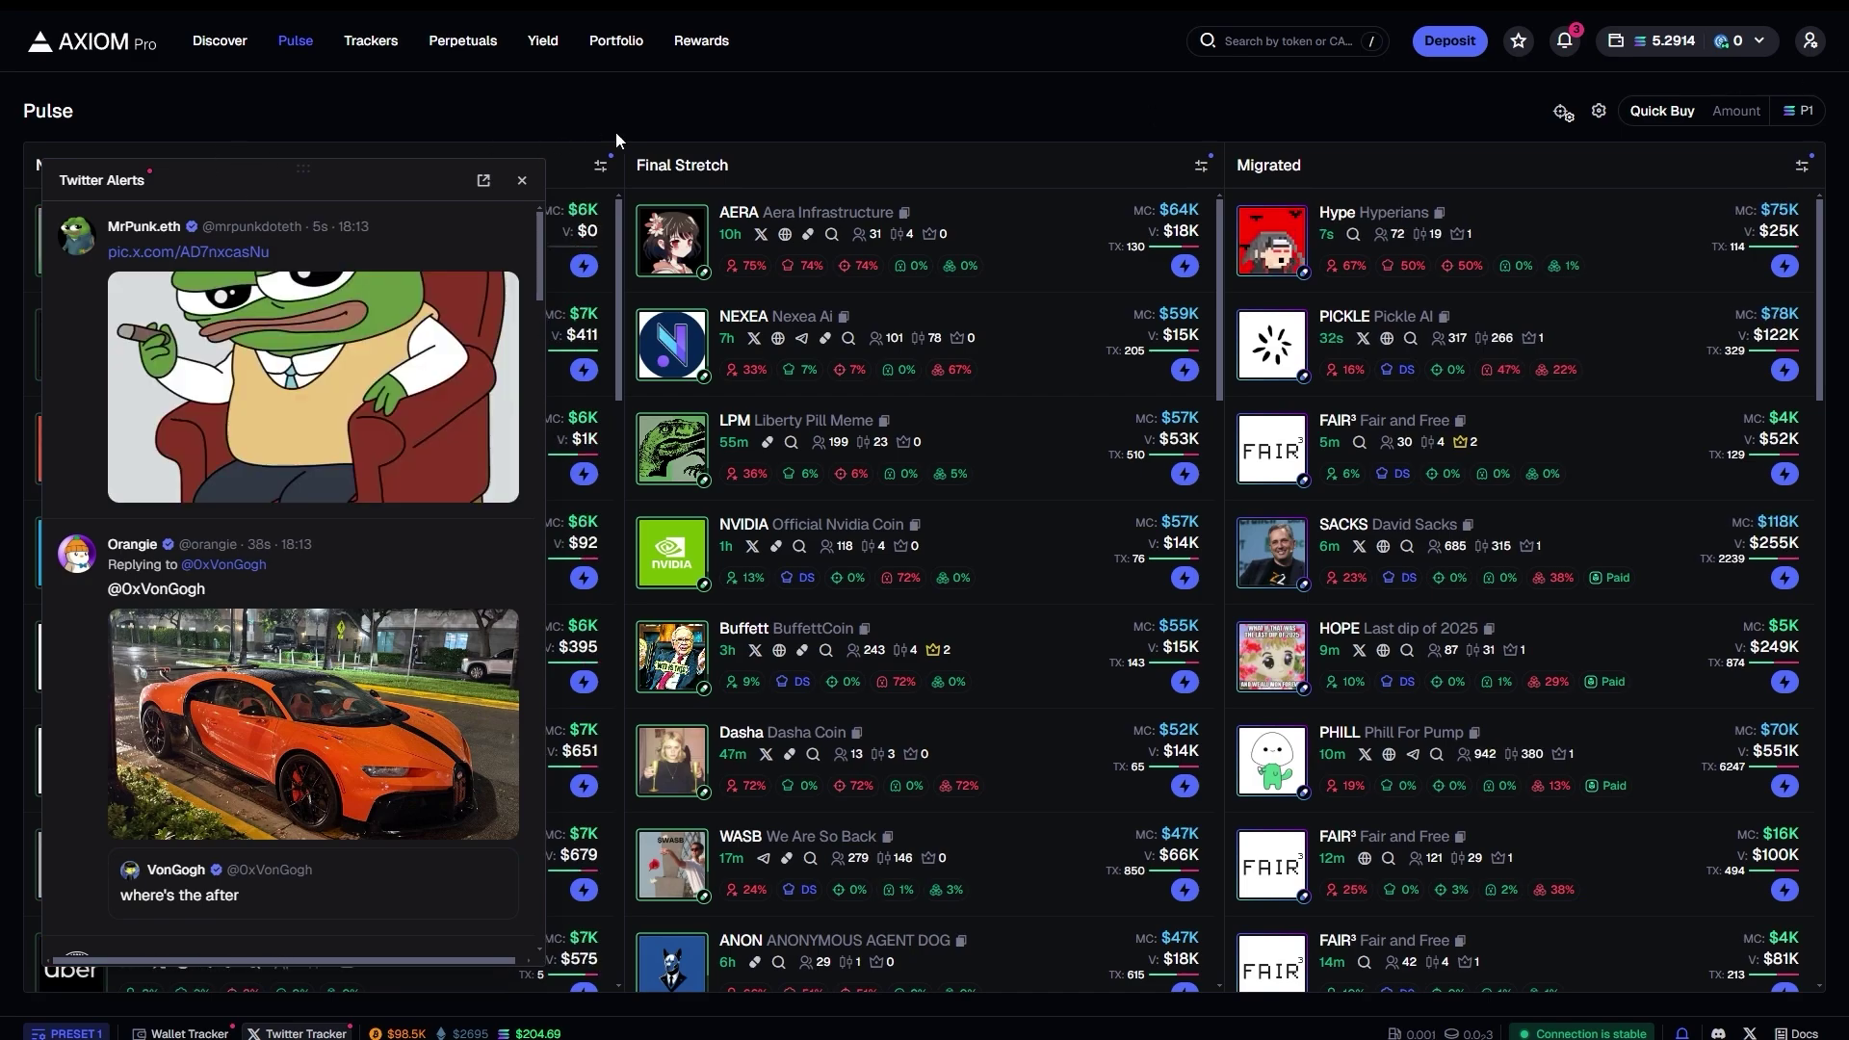
{"action": "left_click_drag", "start_coordinate": [303, 199], "coordinate": [944, 214]}
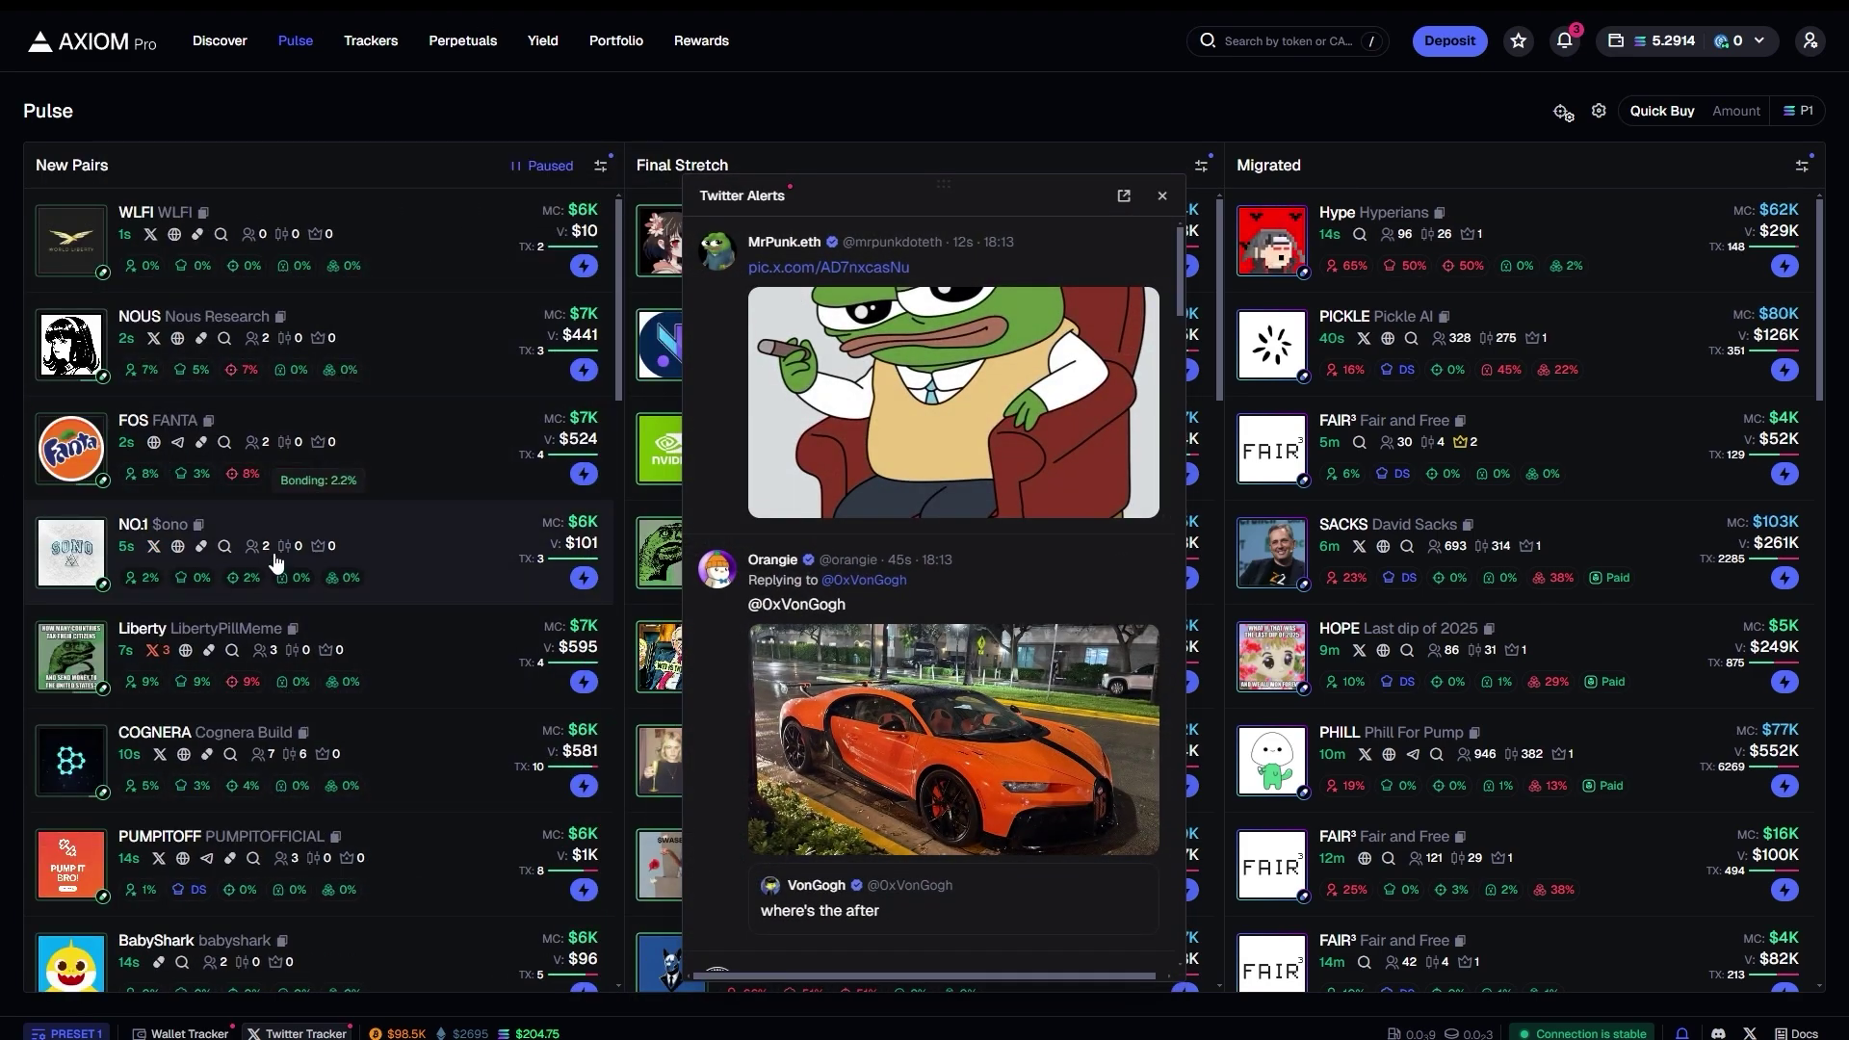
{"action": "left_click_drag", "start_coordinate": [965, 200], "coordinate": [425, 219]}
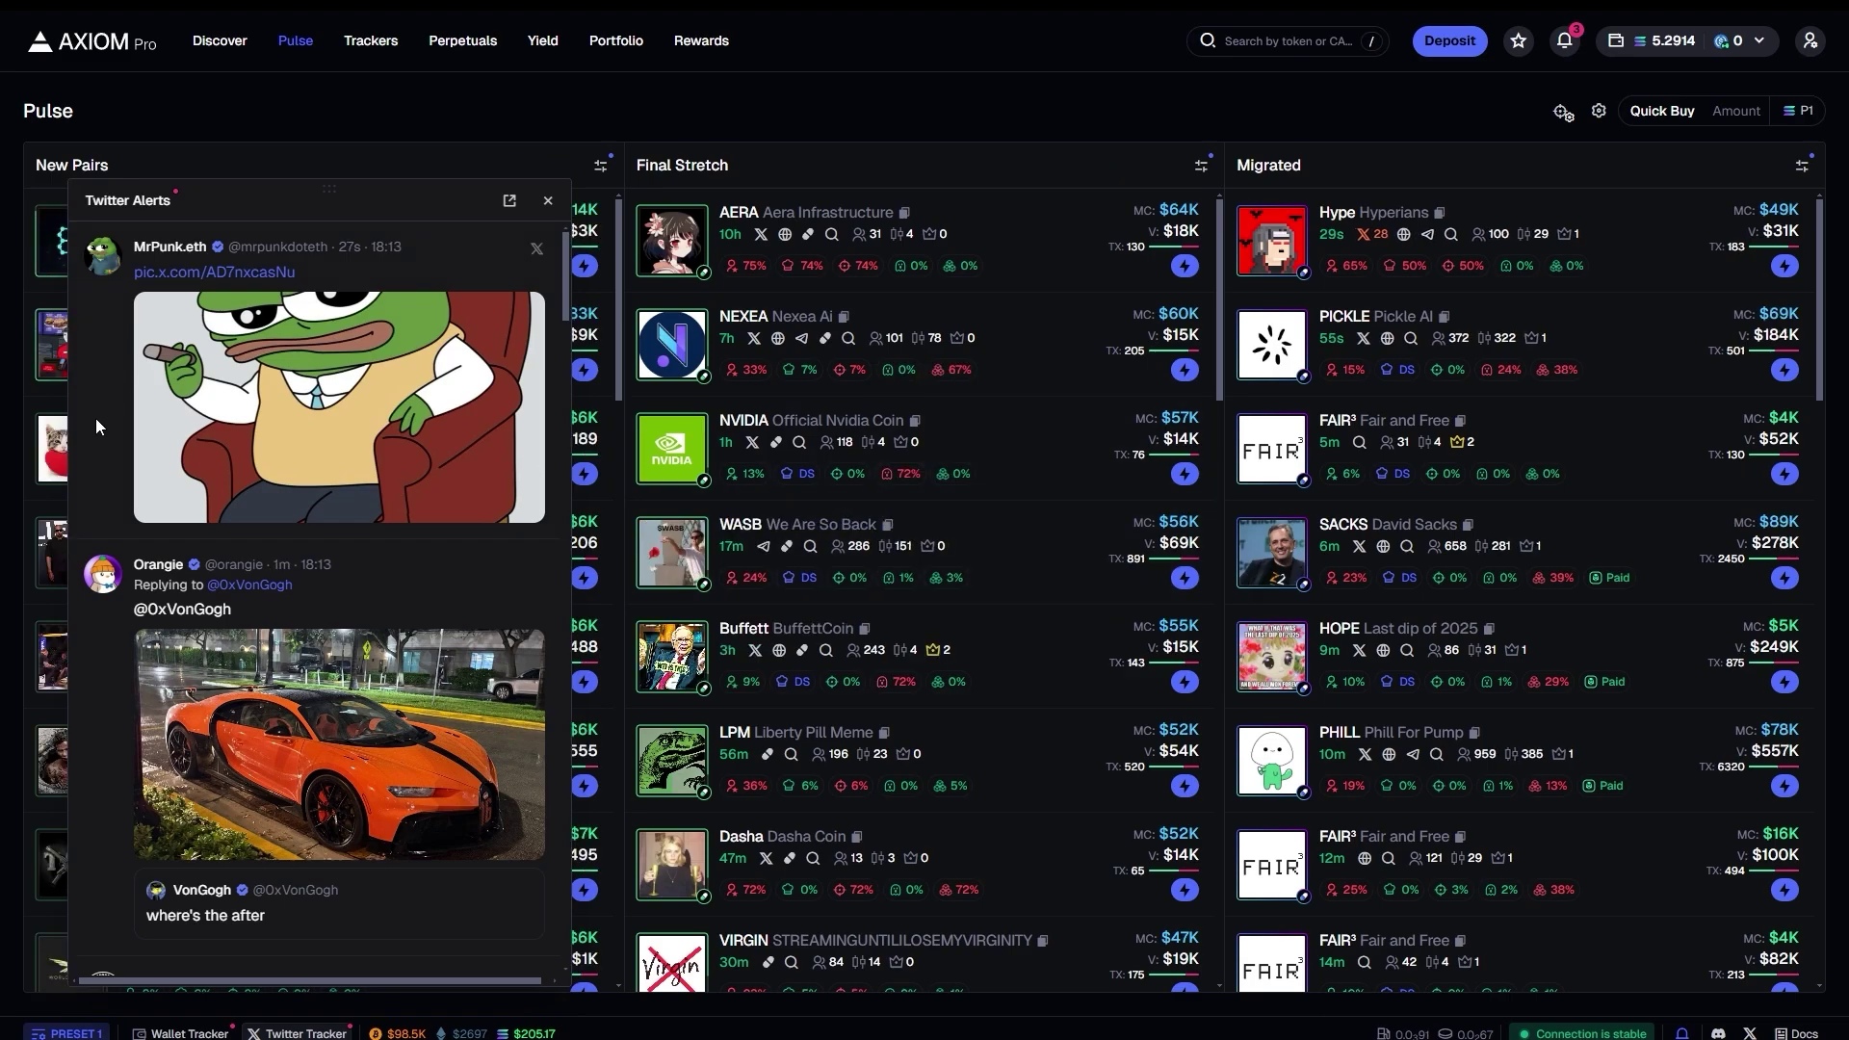
Import the tracked wallets from JSON in Wallet Manager, noting BullX wallet imports are supported.
{"action": "left_click", "coordinate": [181, 1032]}
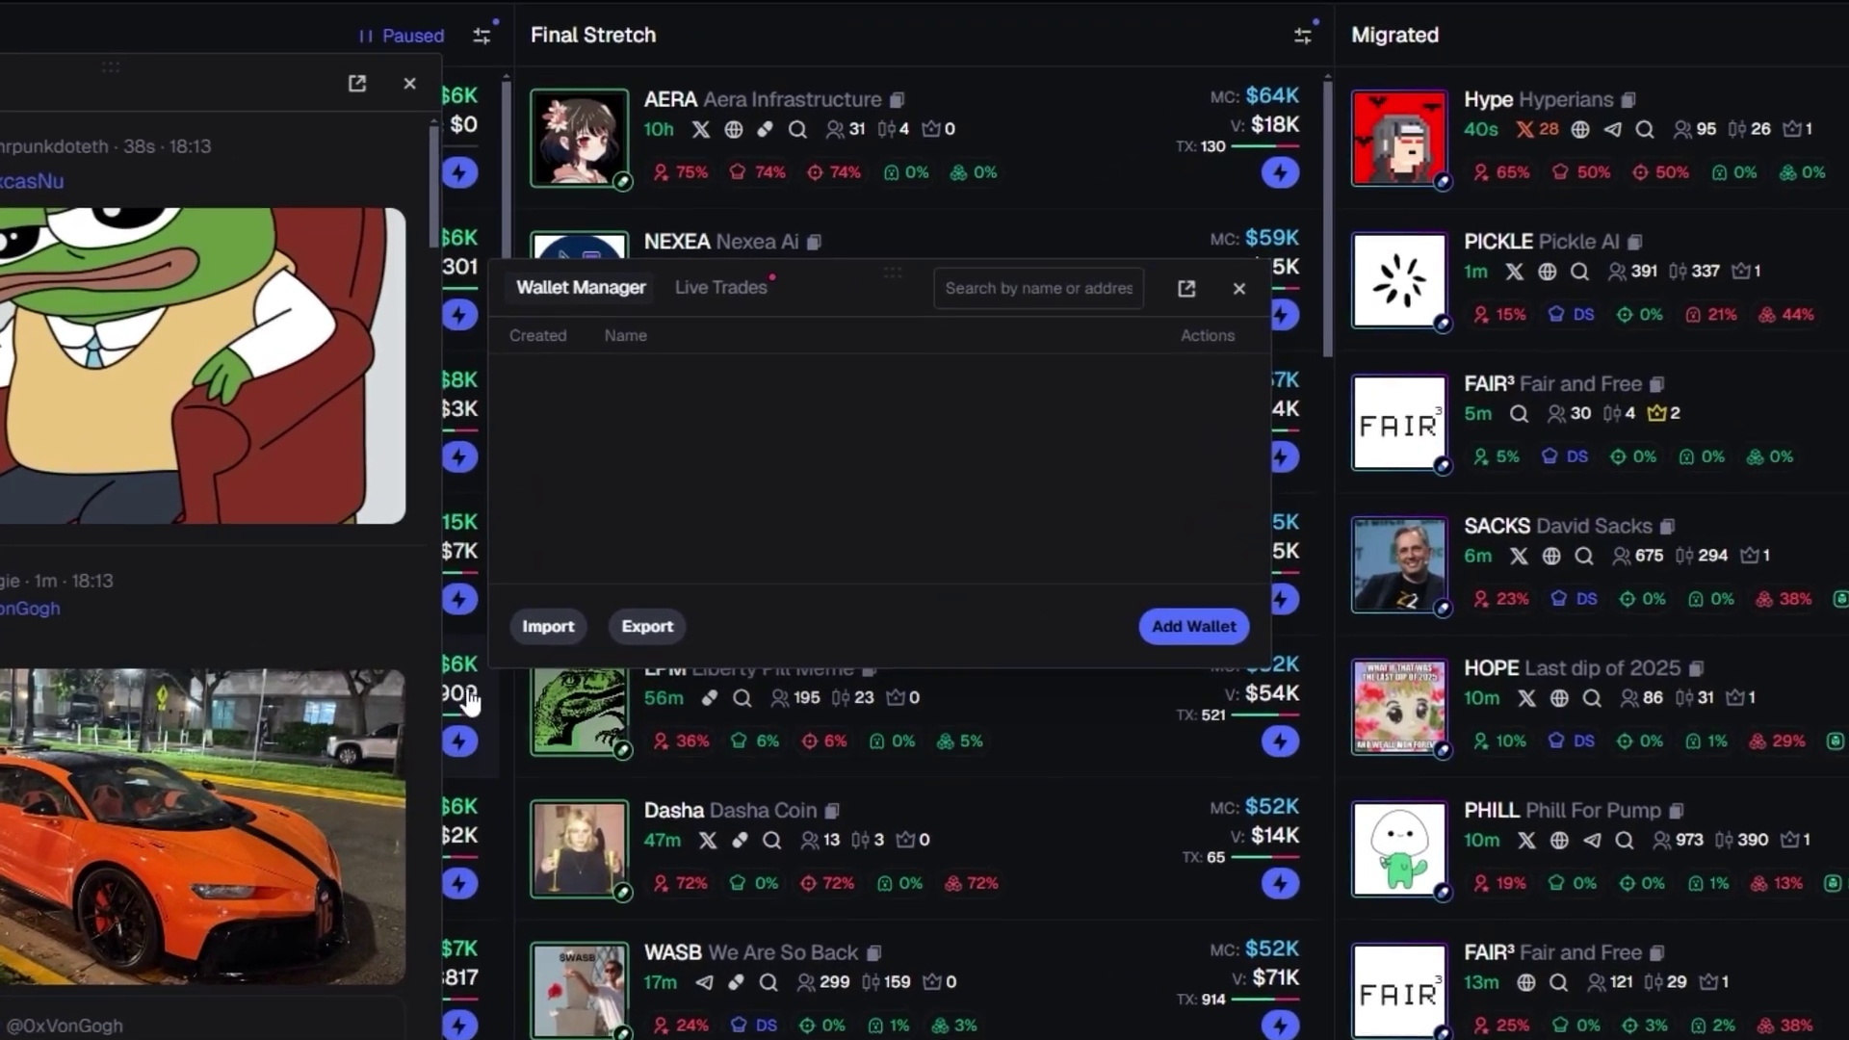
{"action": "left_click", "coordinate": [548, 626]}
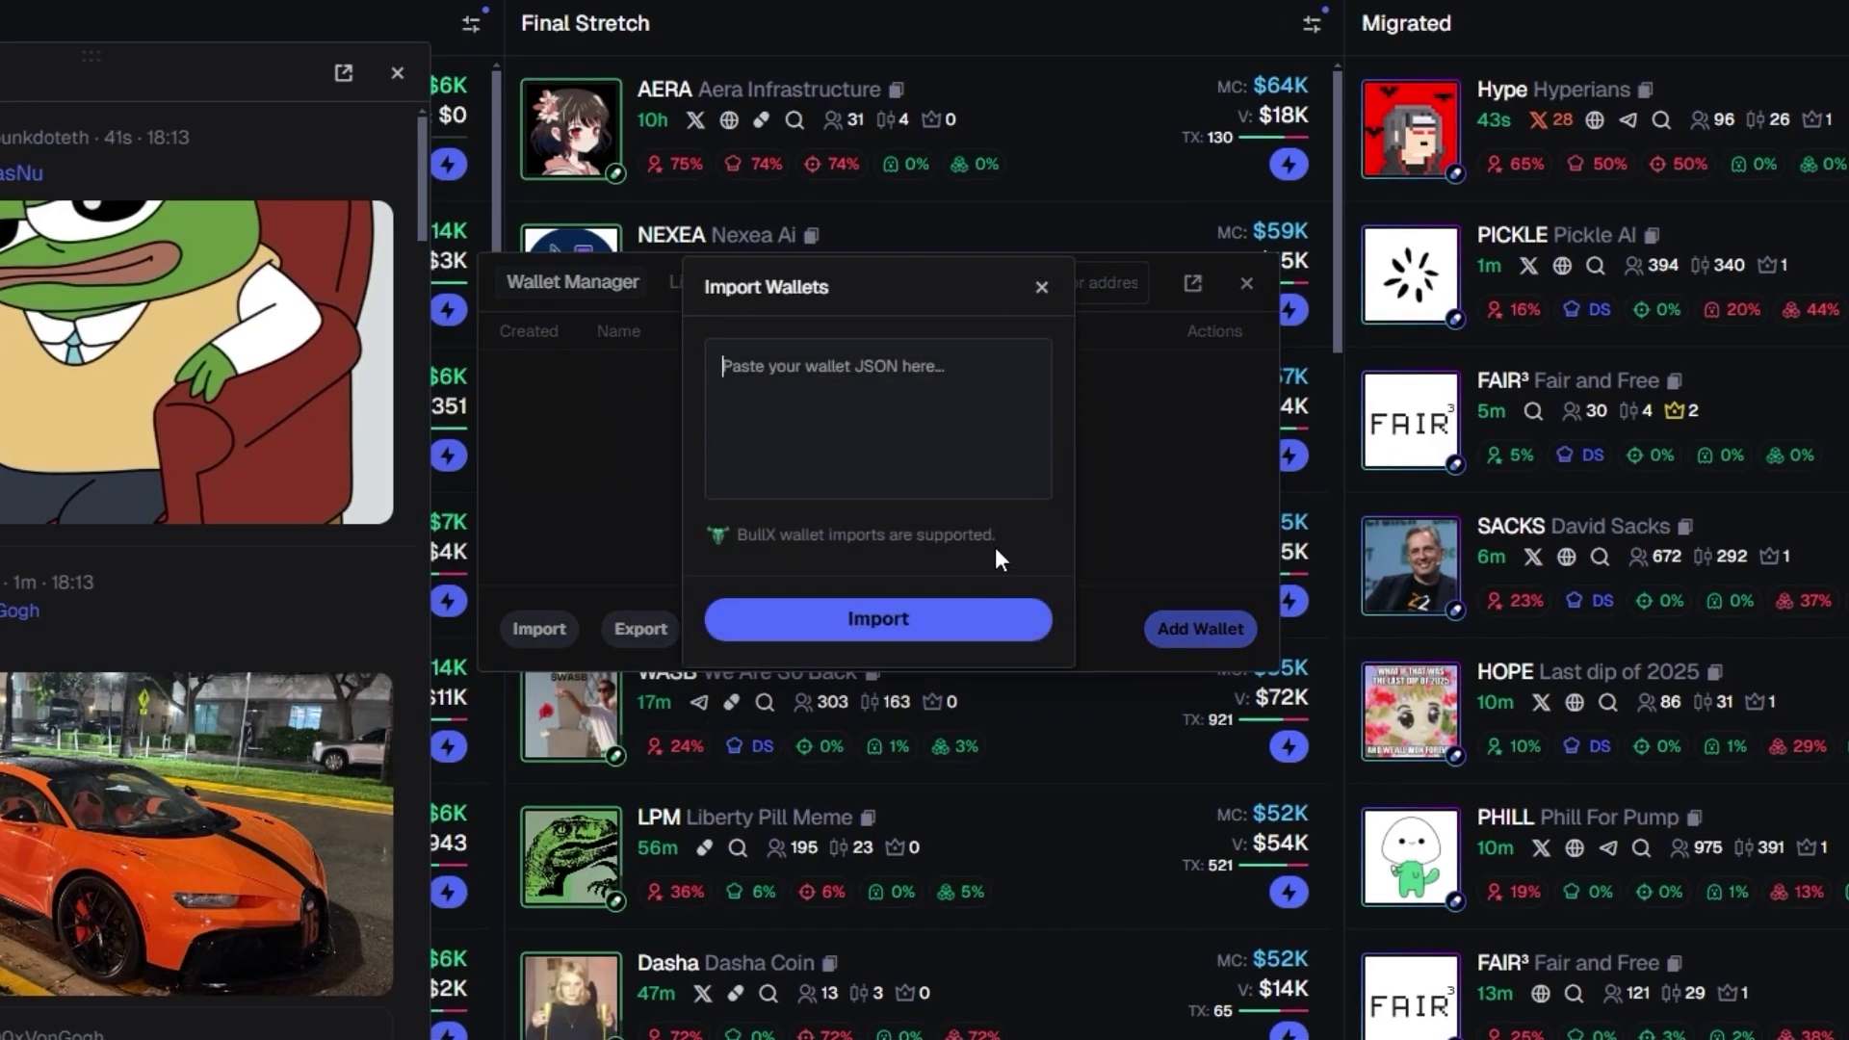
{"action": "left_click_drag", "start_coordinate": [983, 536], "coordinate": [791, 525]}
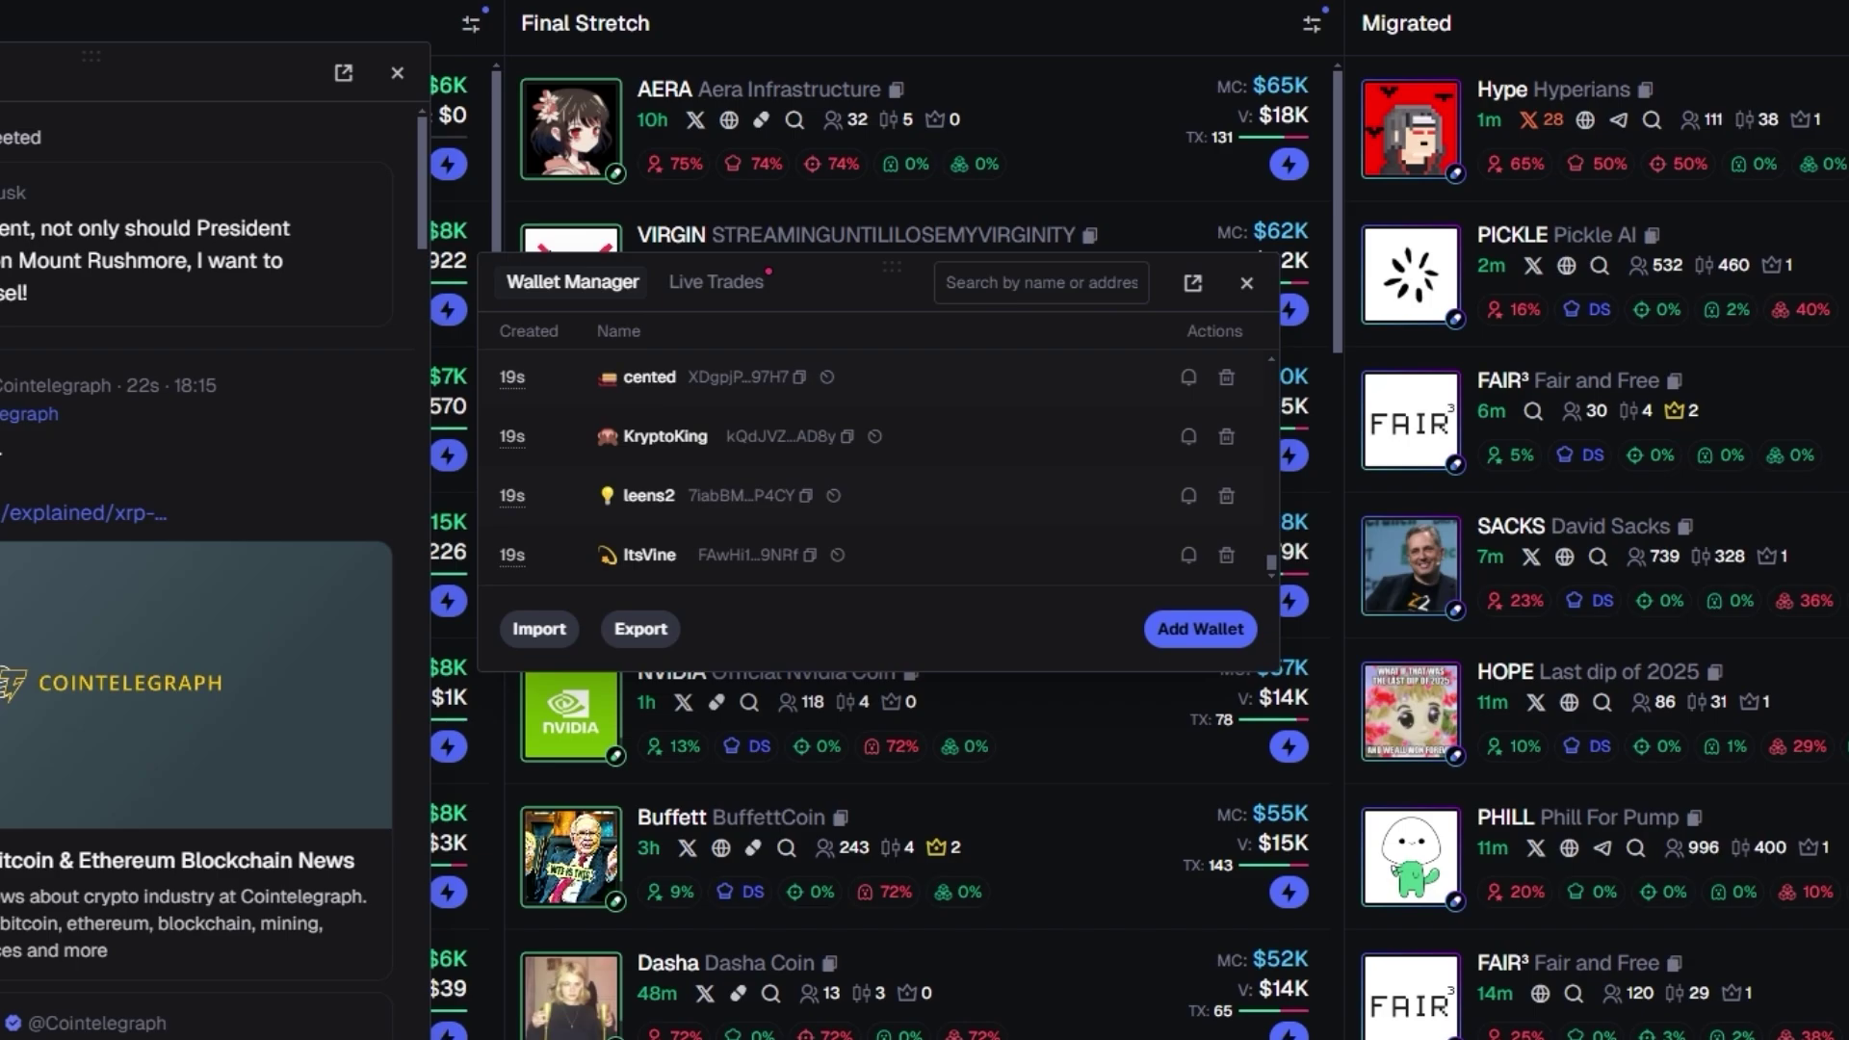
{"action": "left_click", "coordinate": [715, 282]}
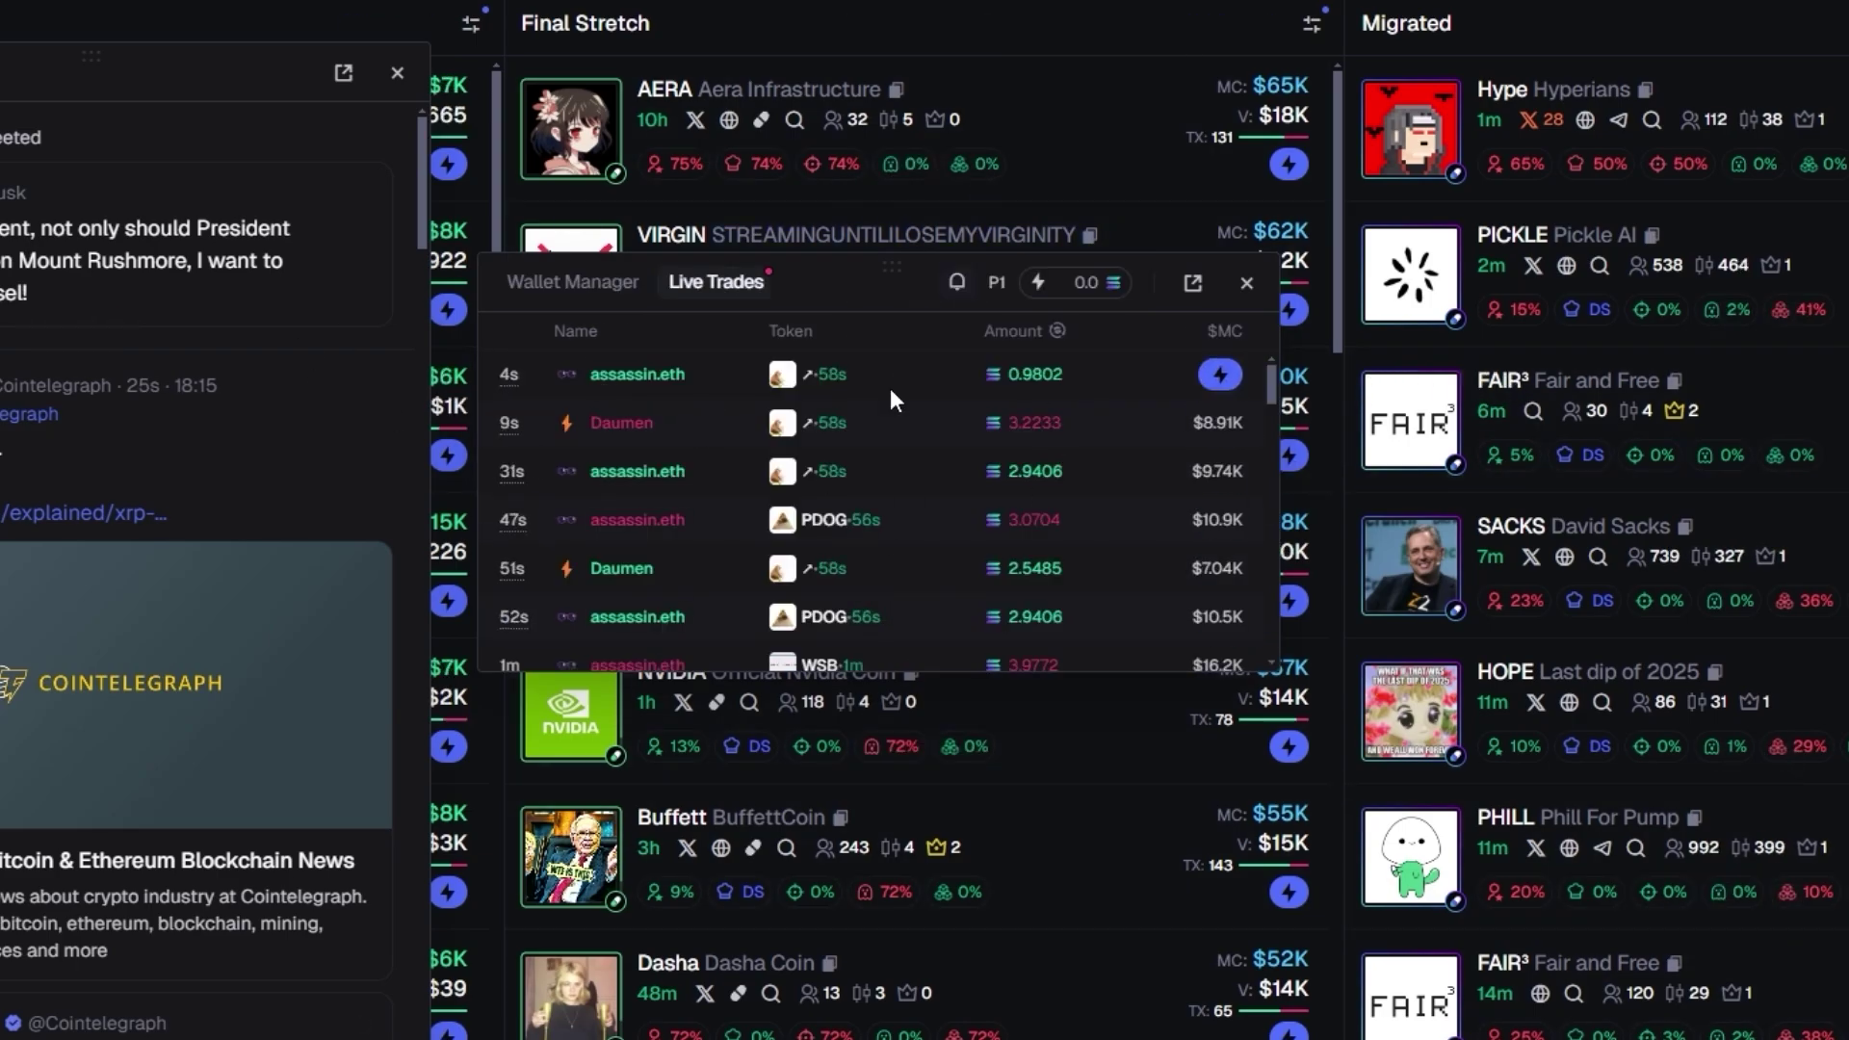
{"action": "left_click", "coordinate": [627, 379]}
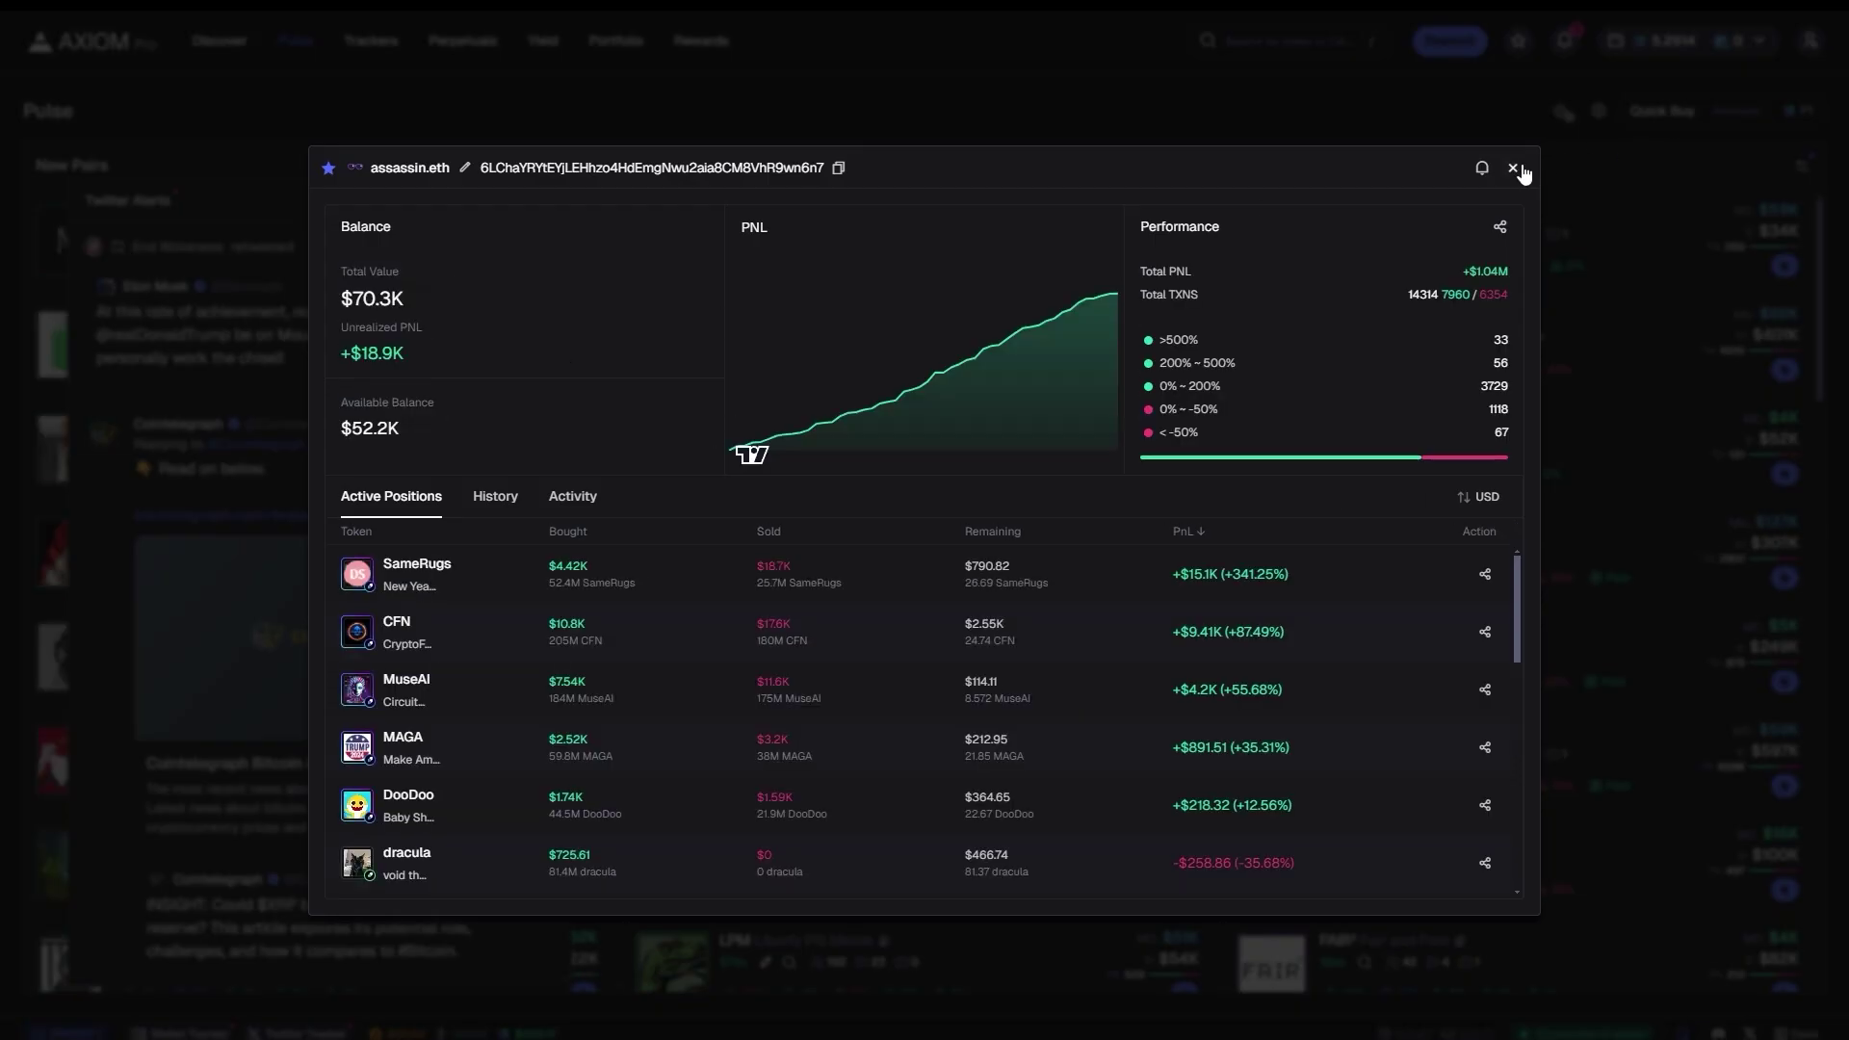
{"action": "left_click", "coordinate": [1753, 32]}
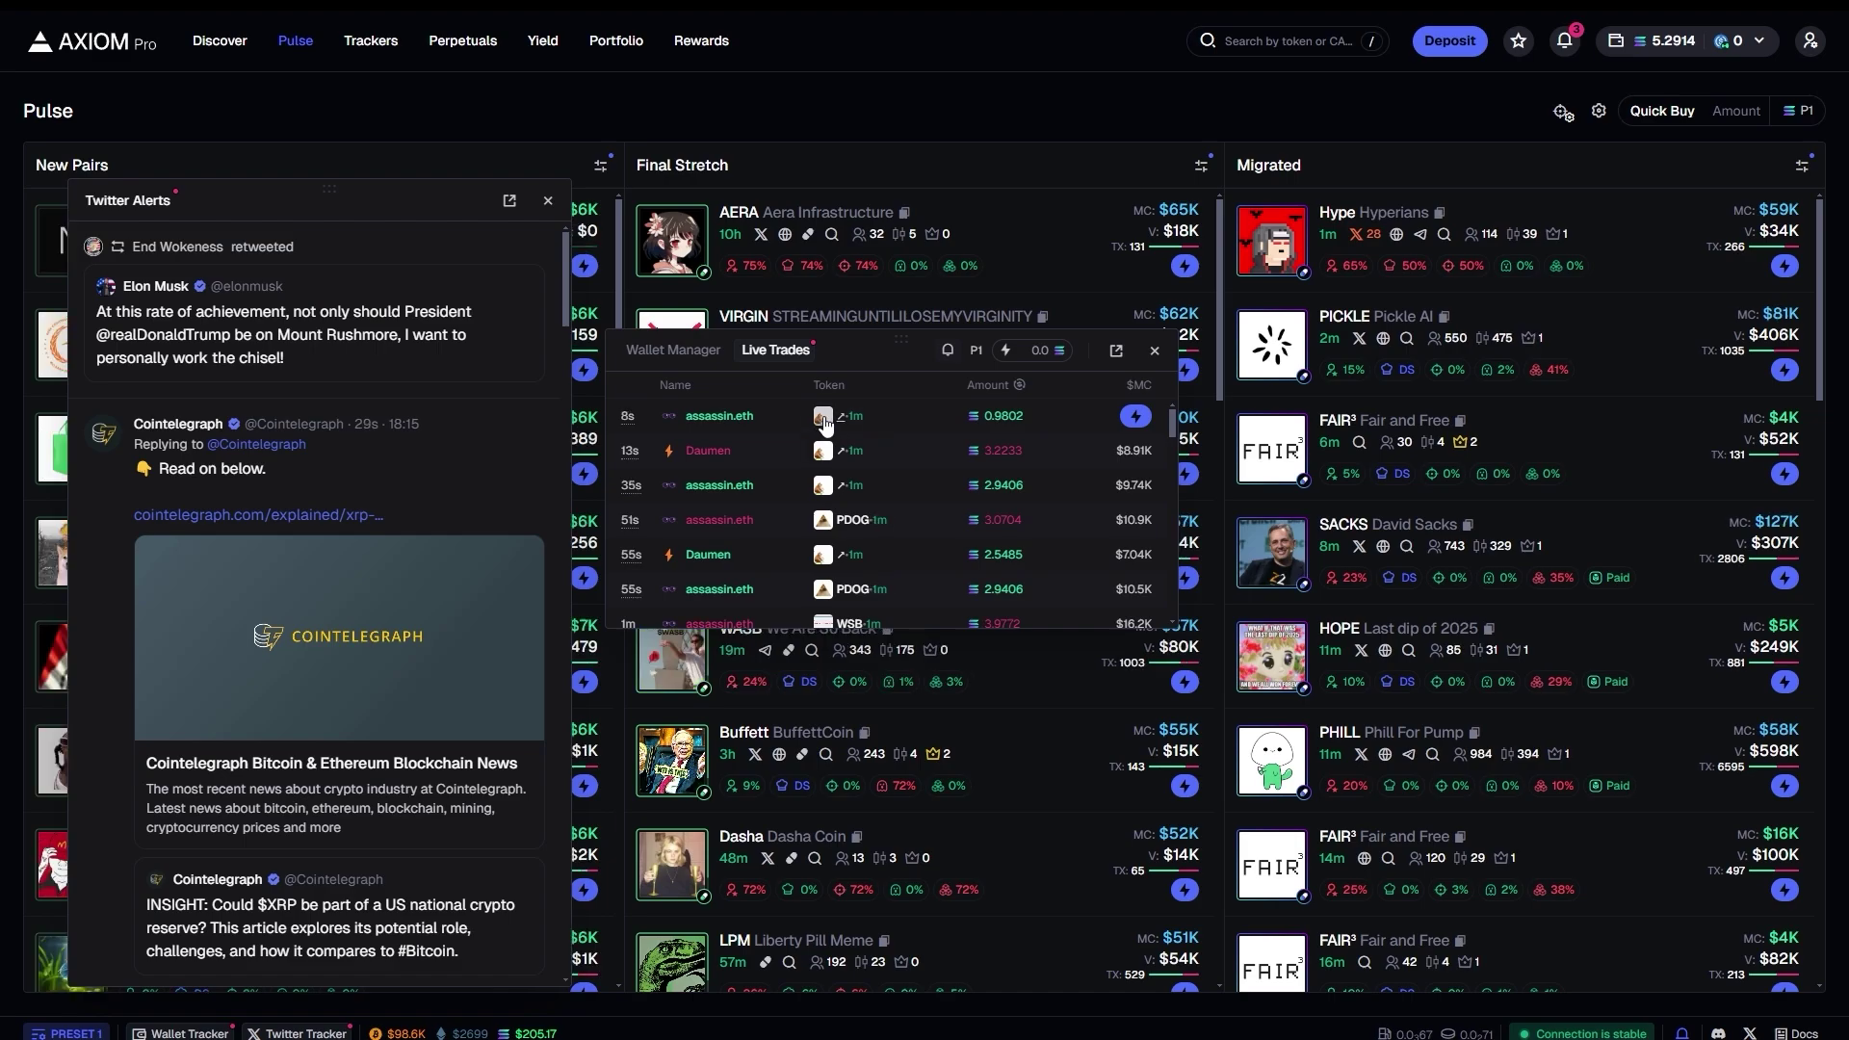
{"action": "left_click", "coordinate": [872, 416]}
Close Twitter Alerts, reposition the Live Trades window, and pan the token's price chart.
{"action": "left_click", "coordinate": [548, 201]}
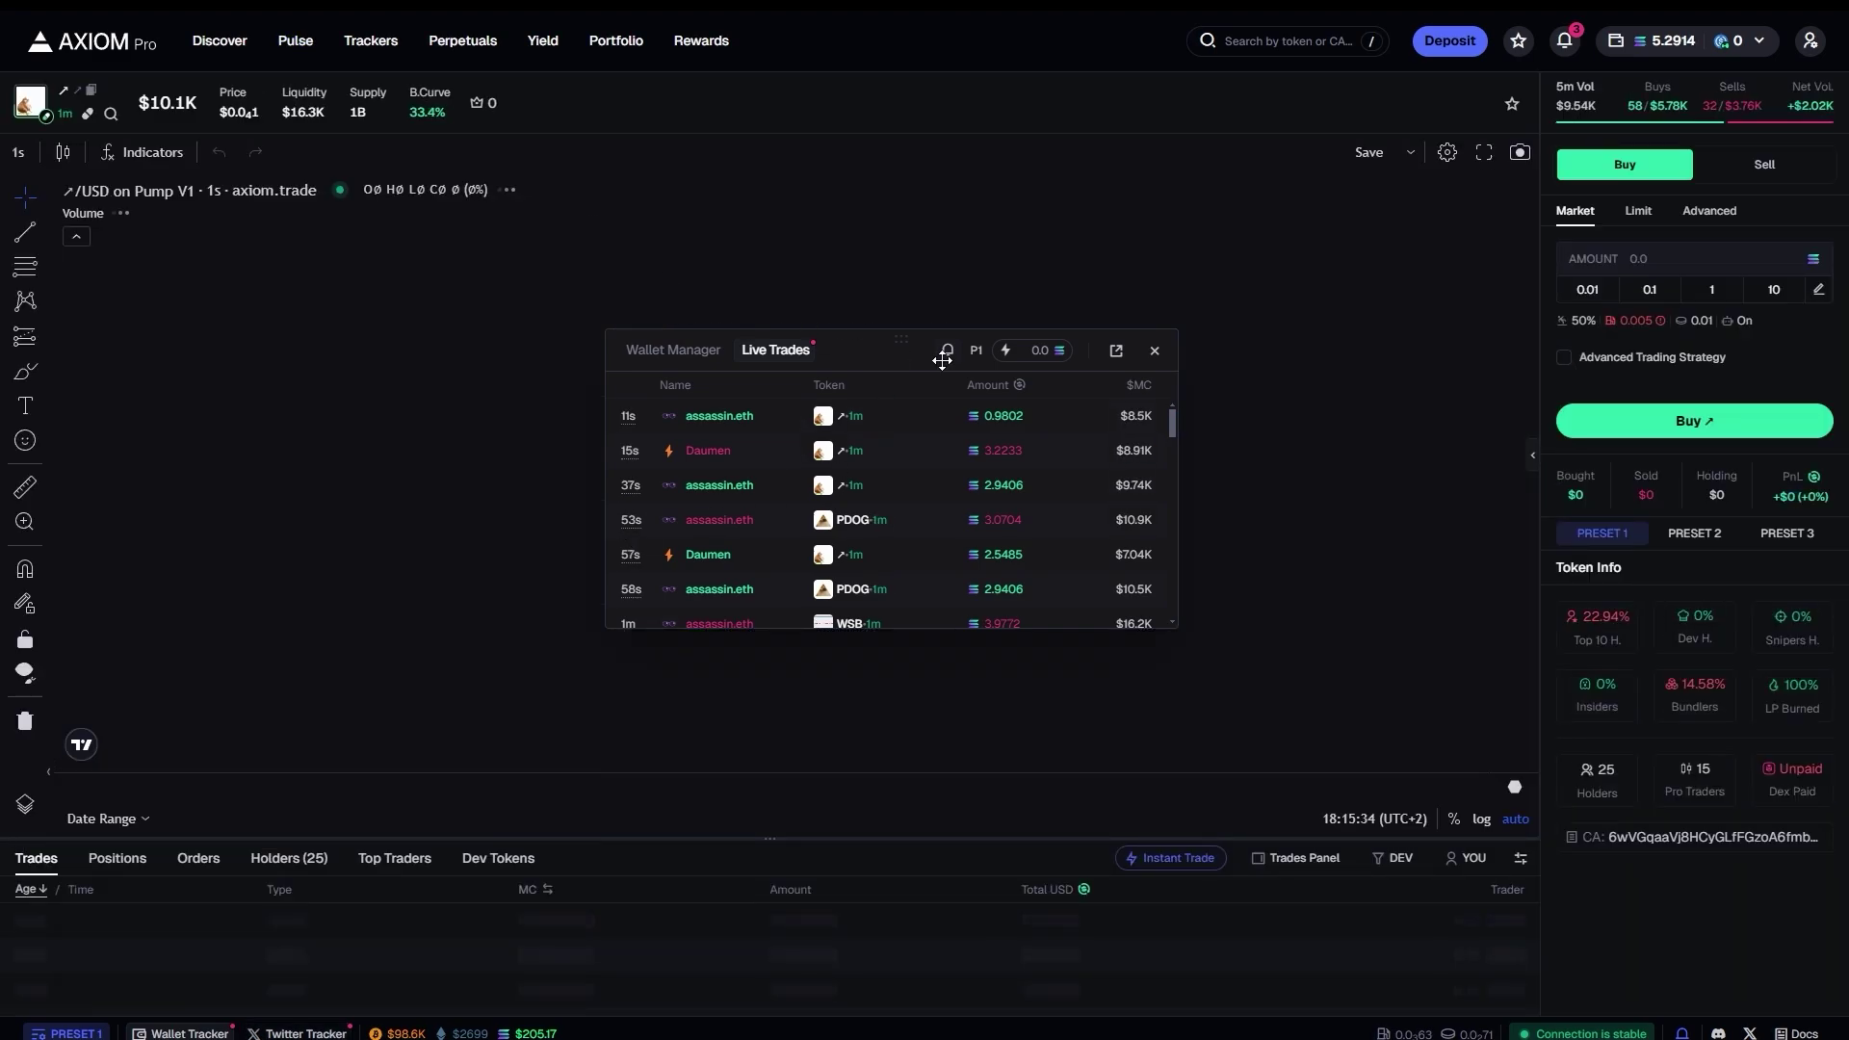
{"action": "left_click_drag", "start_coordinate": [900, 342], "coordinate": [1249, 709]}
{"action": "left_click_drag", "start_coordinate": [1355, 604], "coordinate": [1102, 442]}
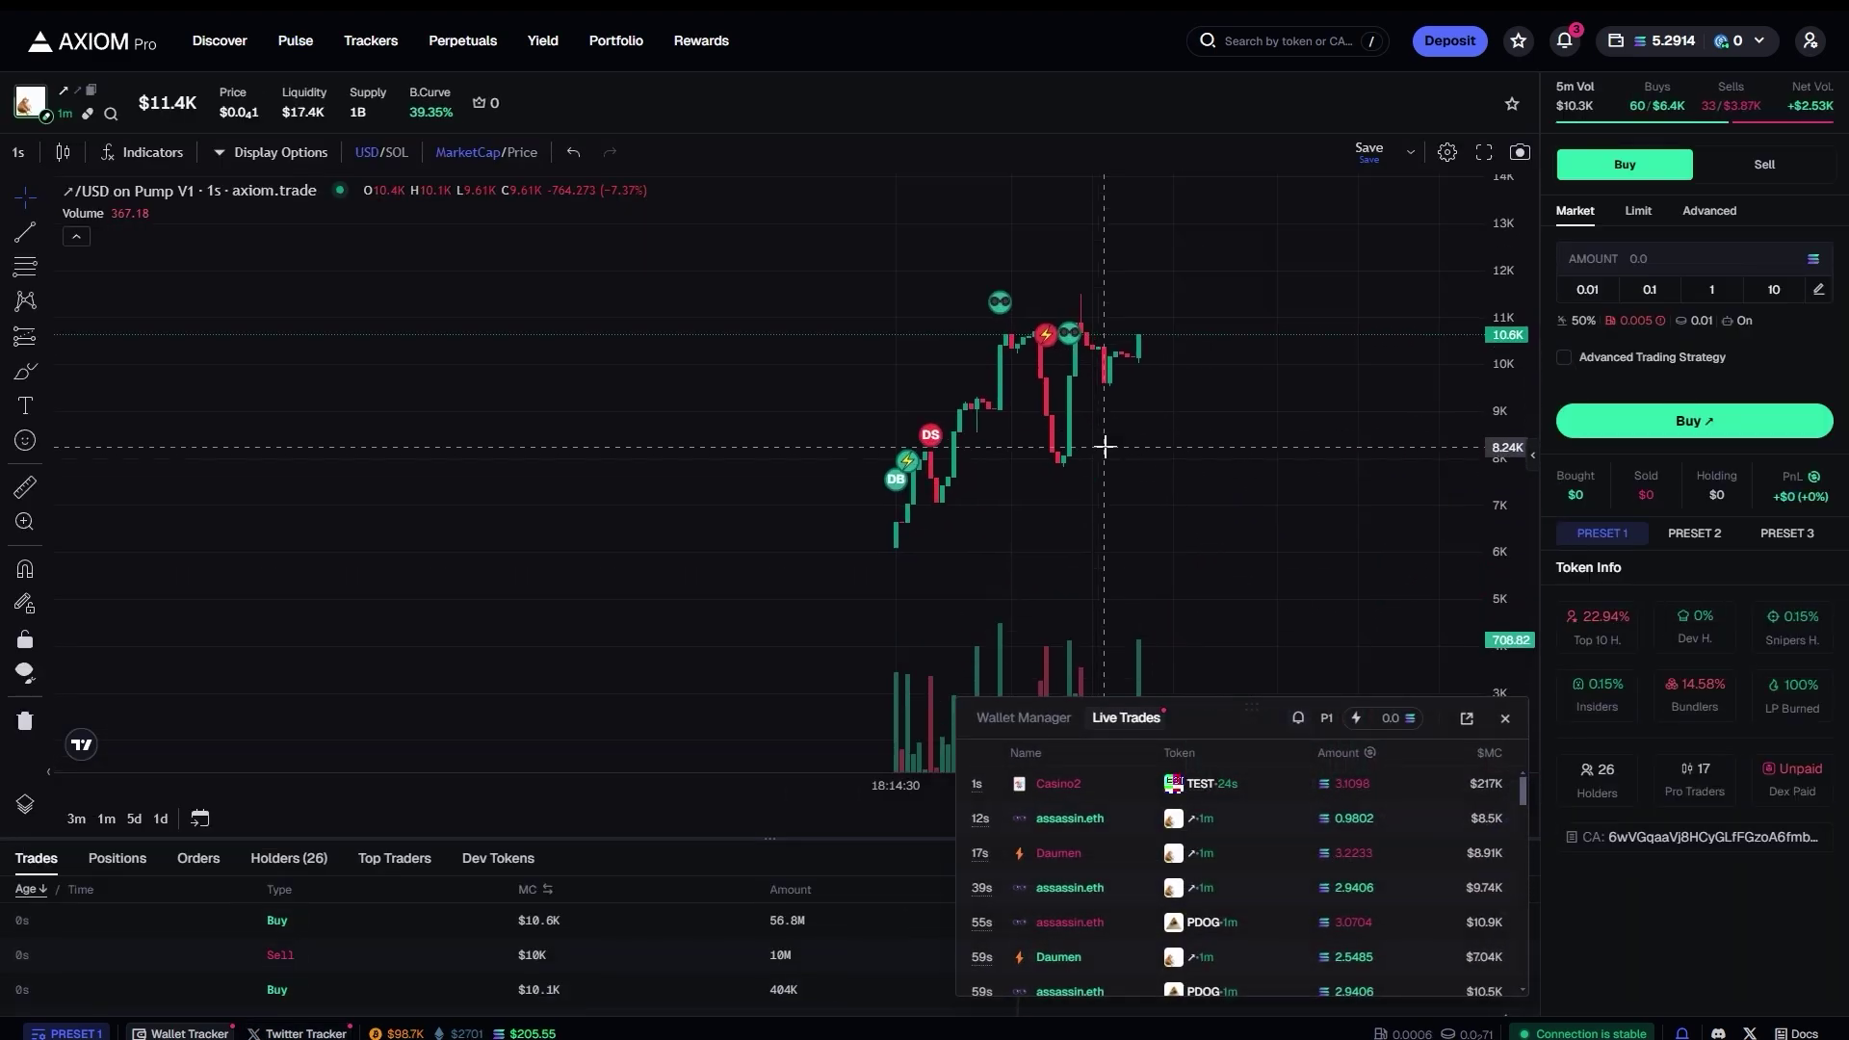
{"action": "left_click_drag", "start_coordinate": [1519, 453], "coordinate": [1519, 531]}
{"action": "scroll", "coordinate": [1184, 453], "scroll_direction": "up", "scroll_amount": 5}
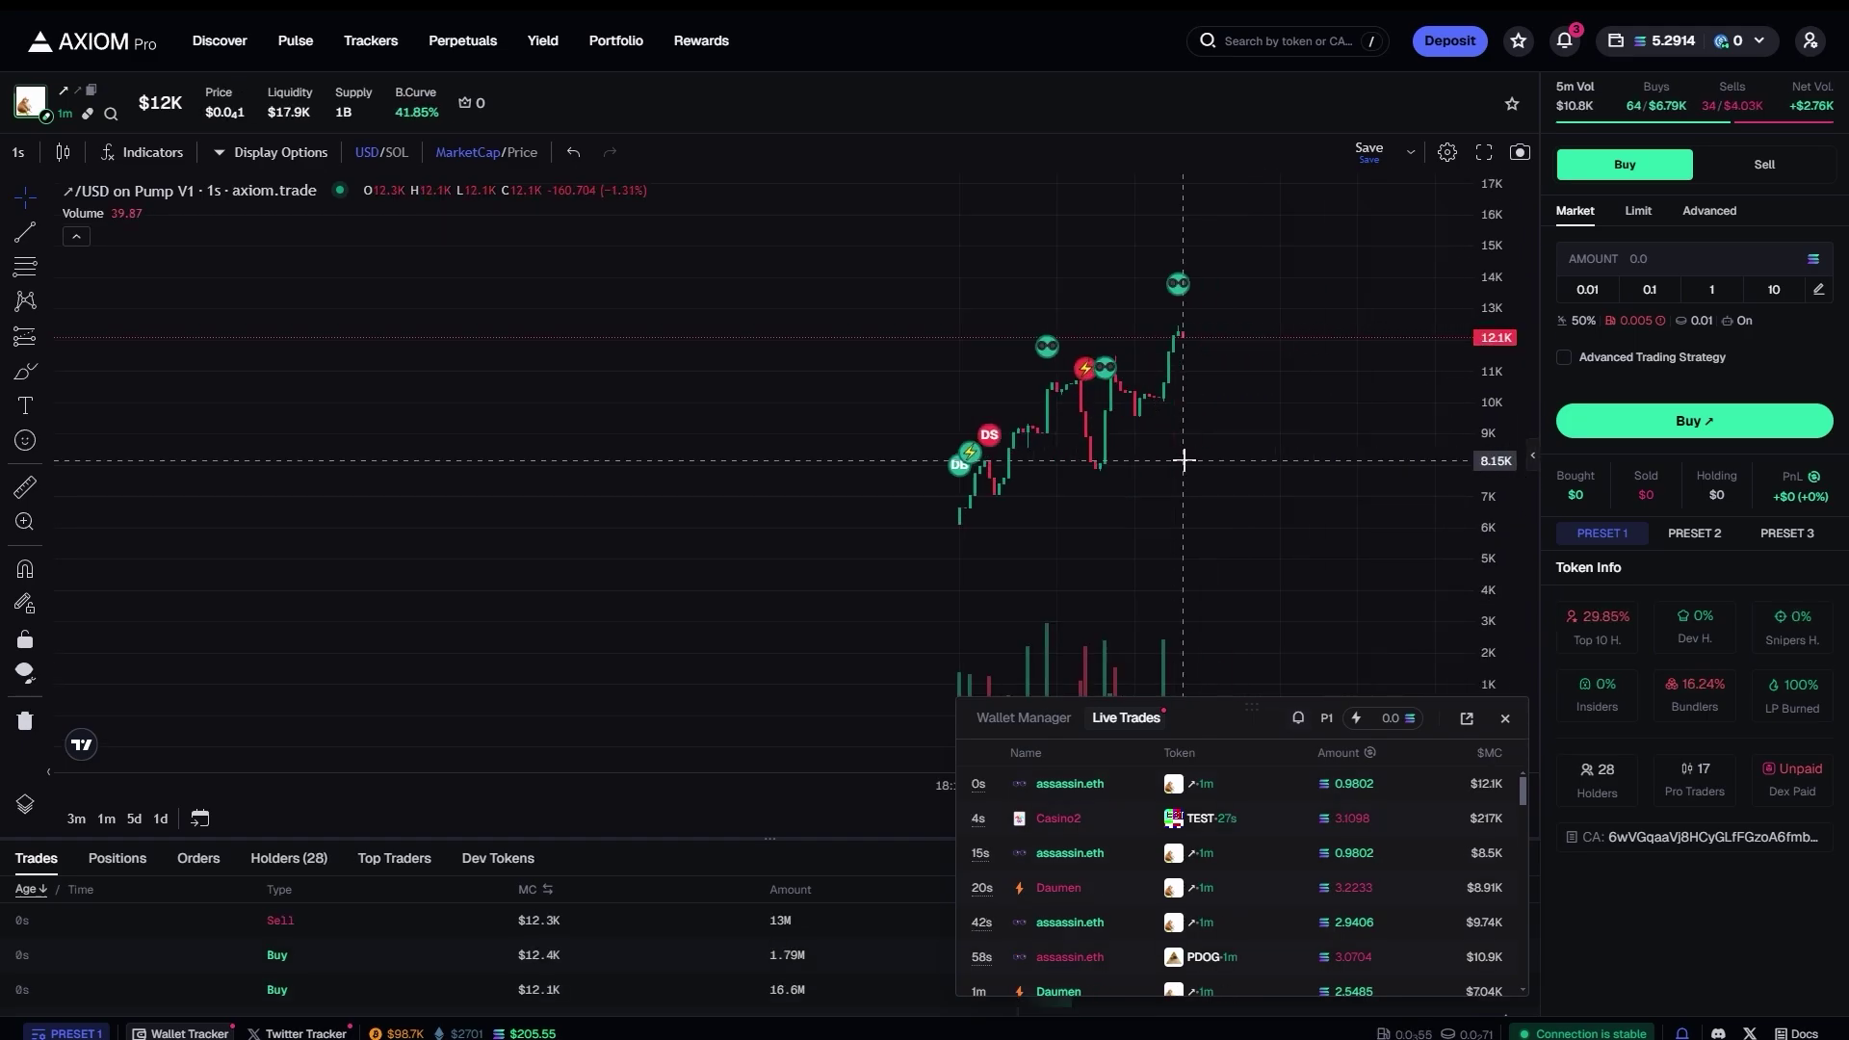
{"action": "left_click_drag", "start_coordinate": [1185, 454], "coordinate": [1261, 447]}
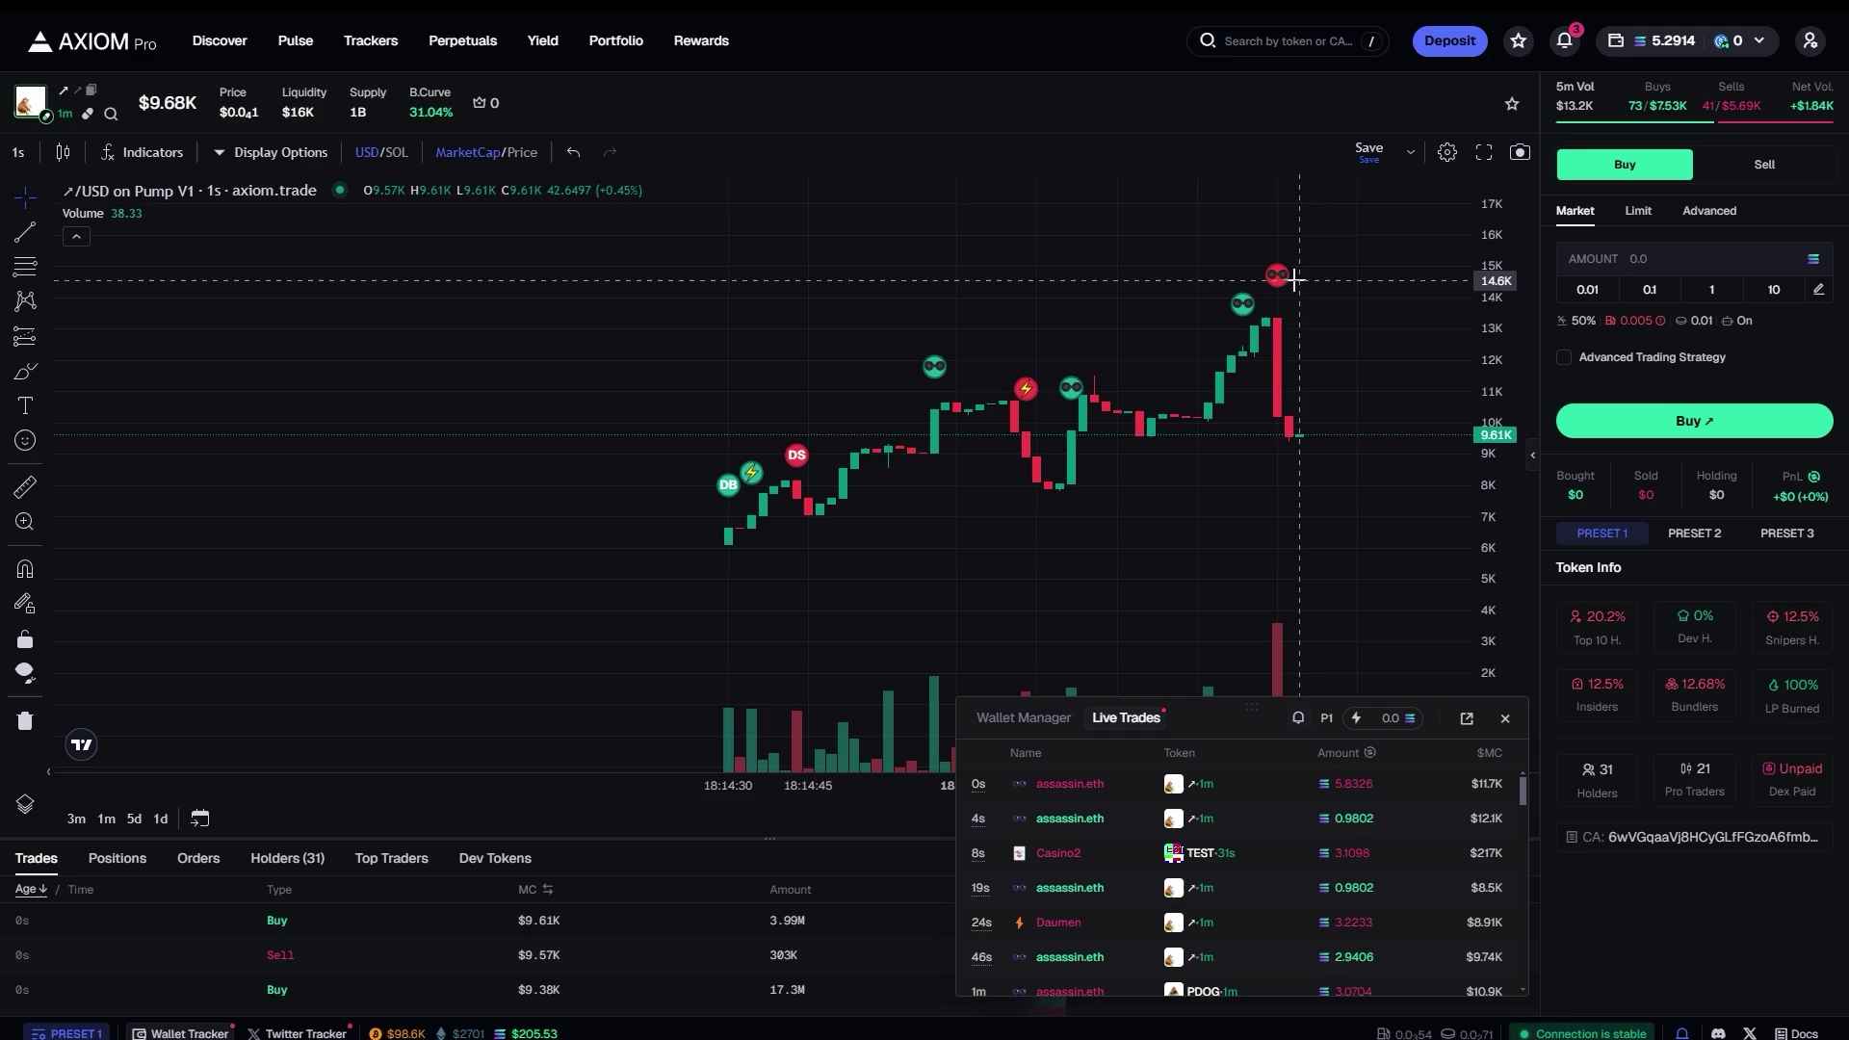
{"action": "left_click_drag", "start_coordinate": [1248, 729], "coordinate": [1177, 506]}
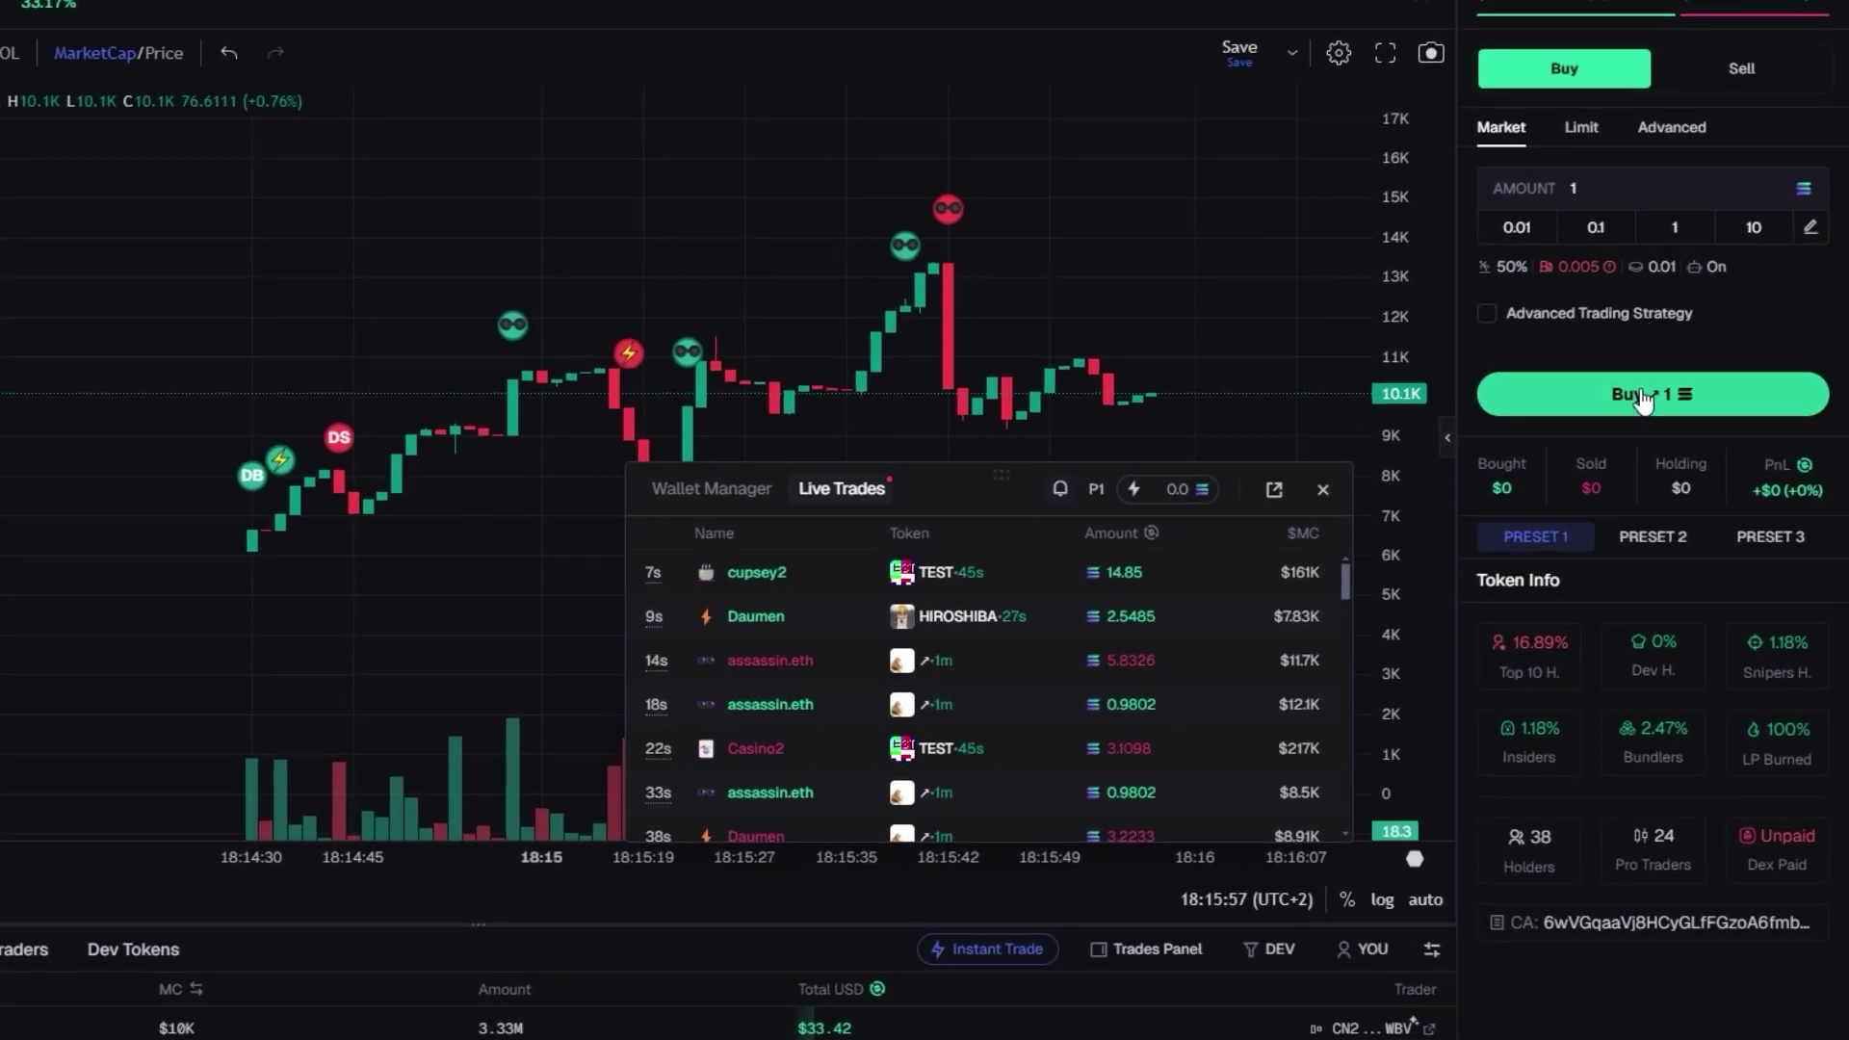
Sell 100% of the token position, move Live Trades left, and return to Pulse.
{"action": "left_click", "coordinate": [1766, 74]}
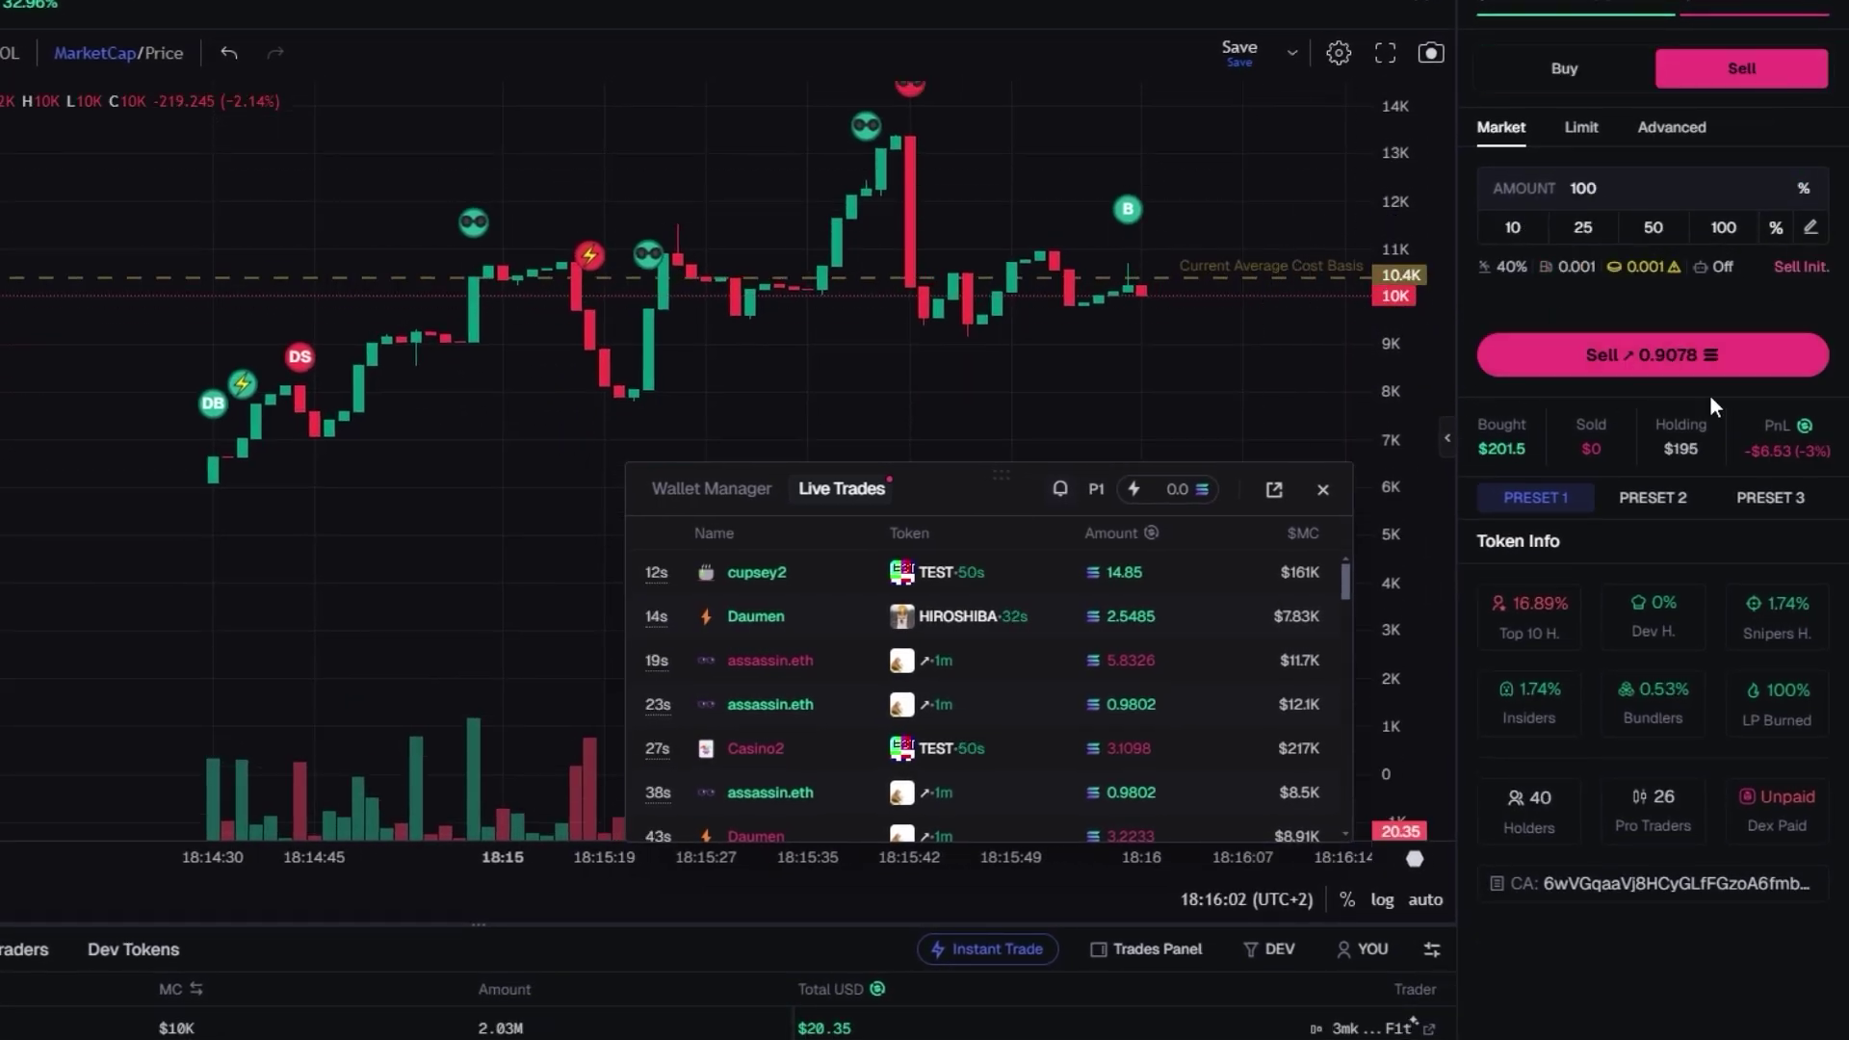
{"action": "left_click", "coordinate": [1681, 356]}
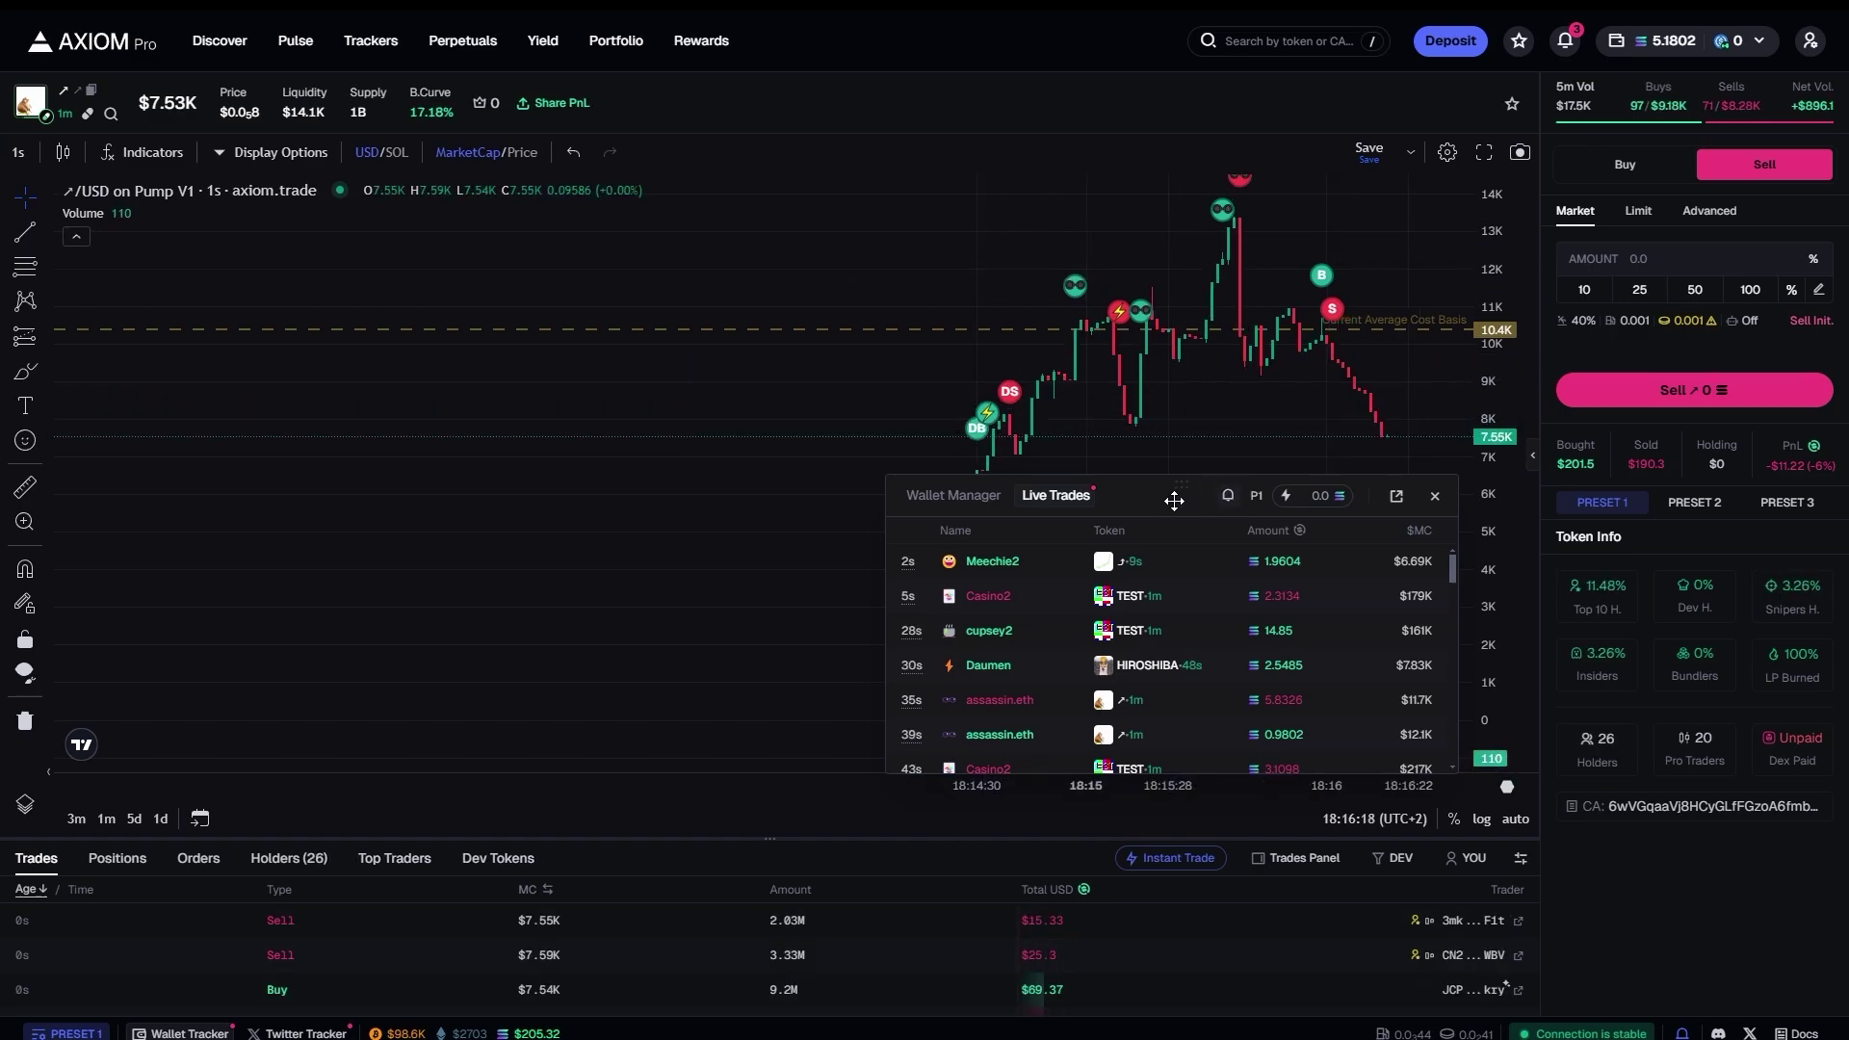
{"action": "left_click_drag", "start_coordinate": [1174, 500], "coordinate": [534, 381]}
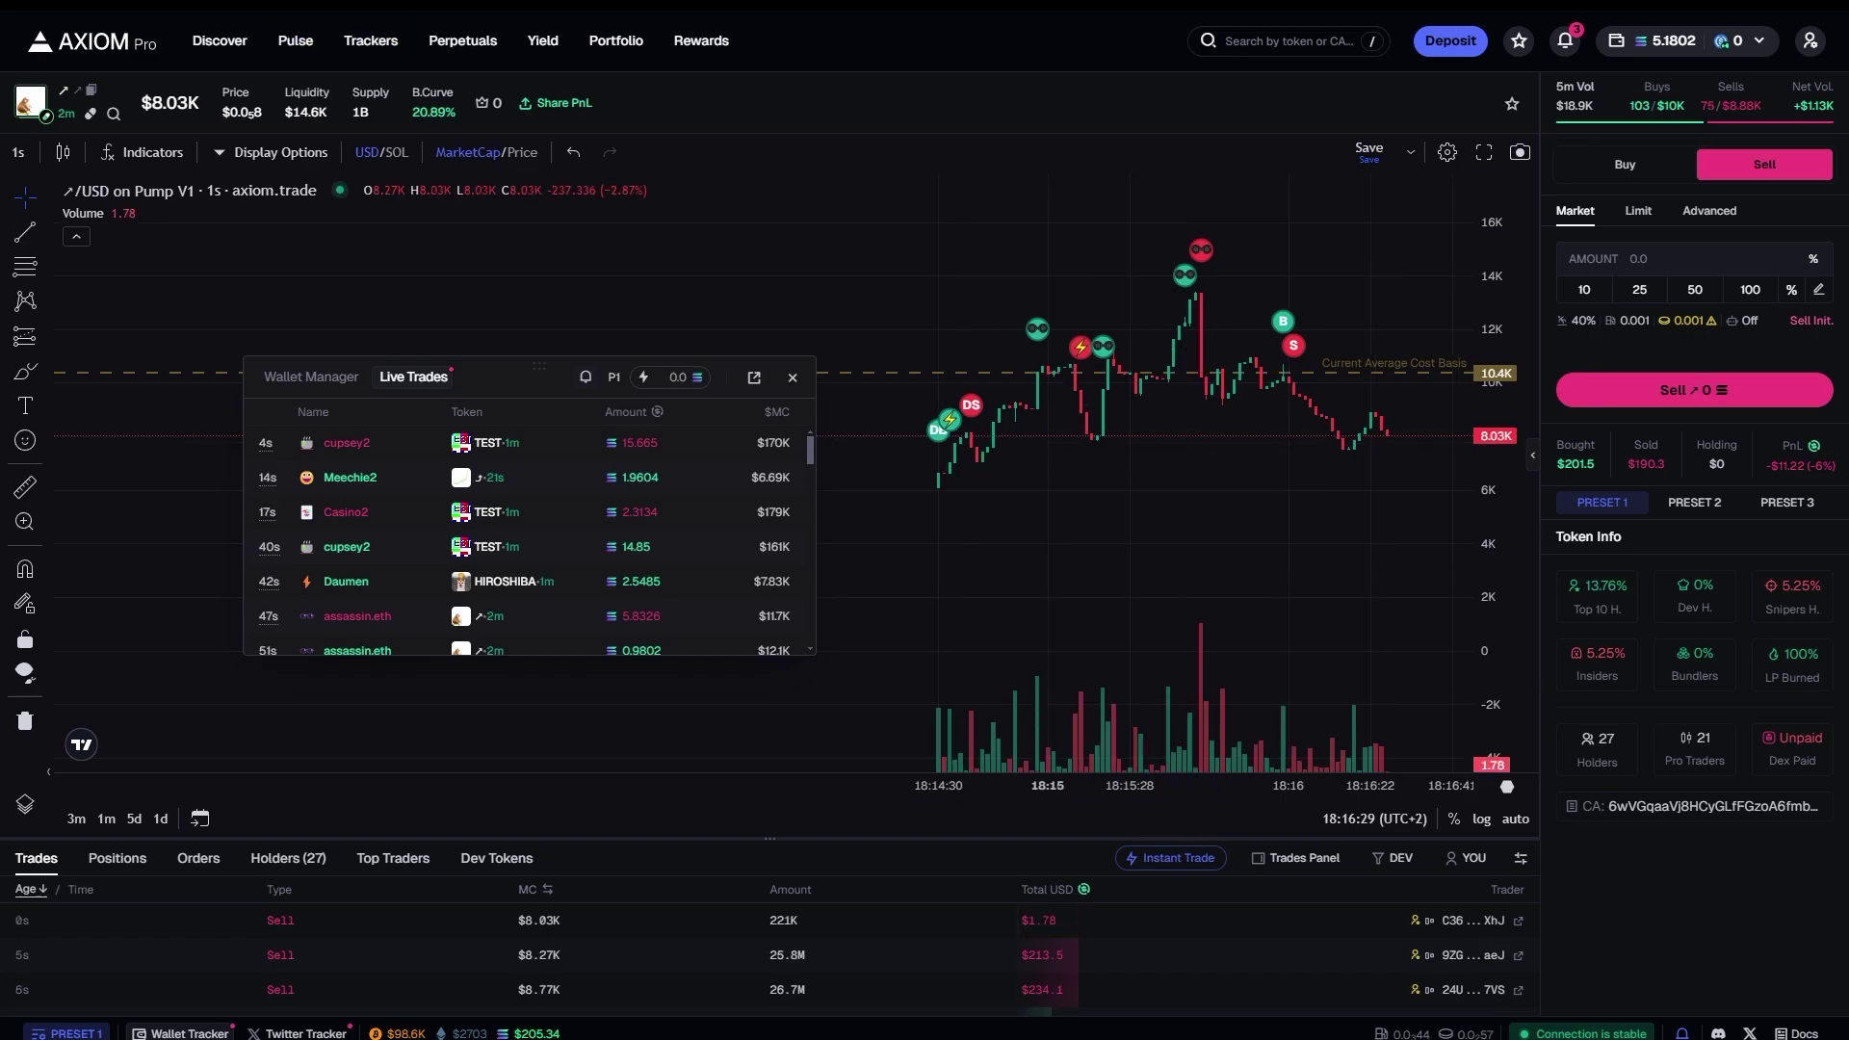
{"action": "left_click", "coordinate": [295, 40]}
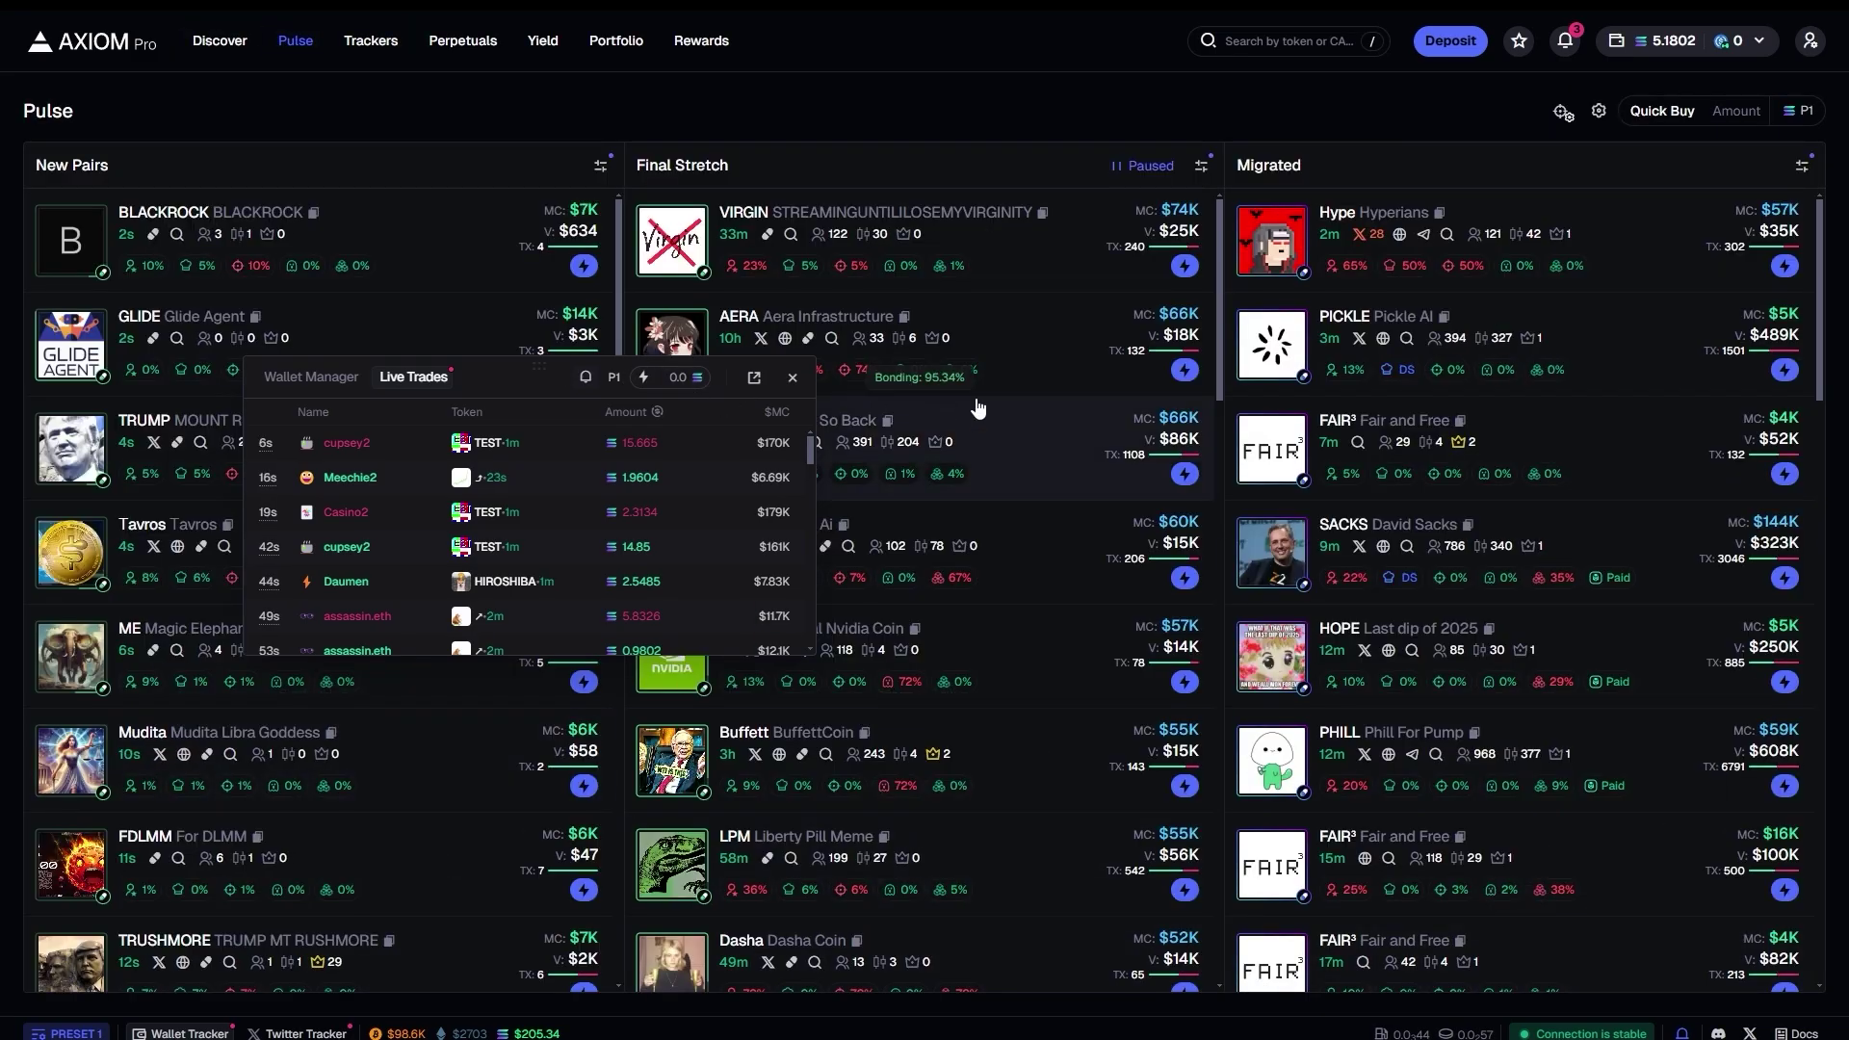
Close the floating Live Trades window over the Pulse board.
{"action": "left_click", "coordinate": [793, 376]}
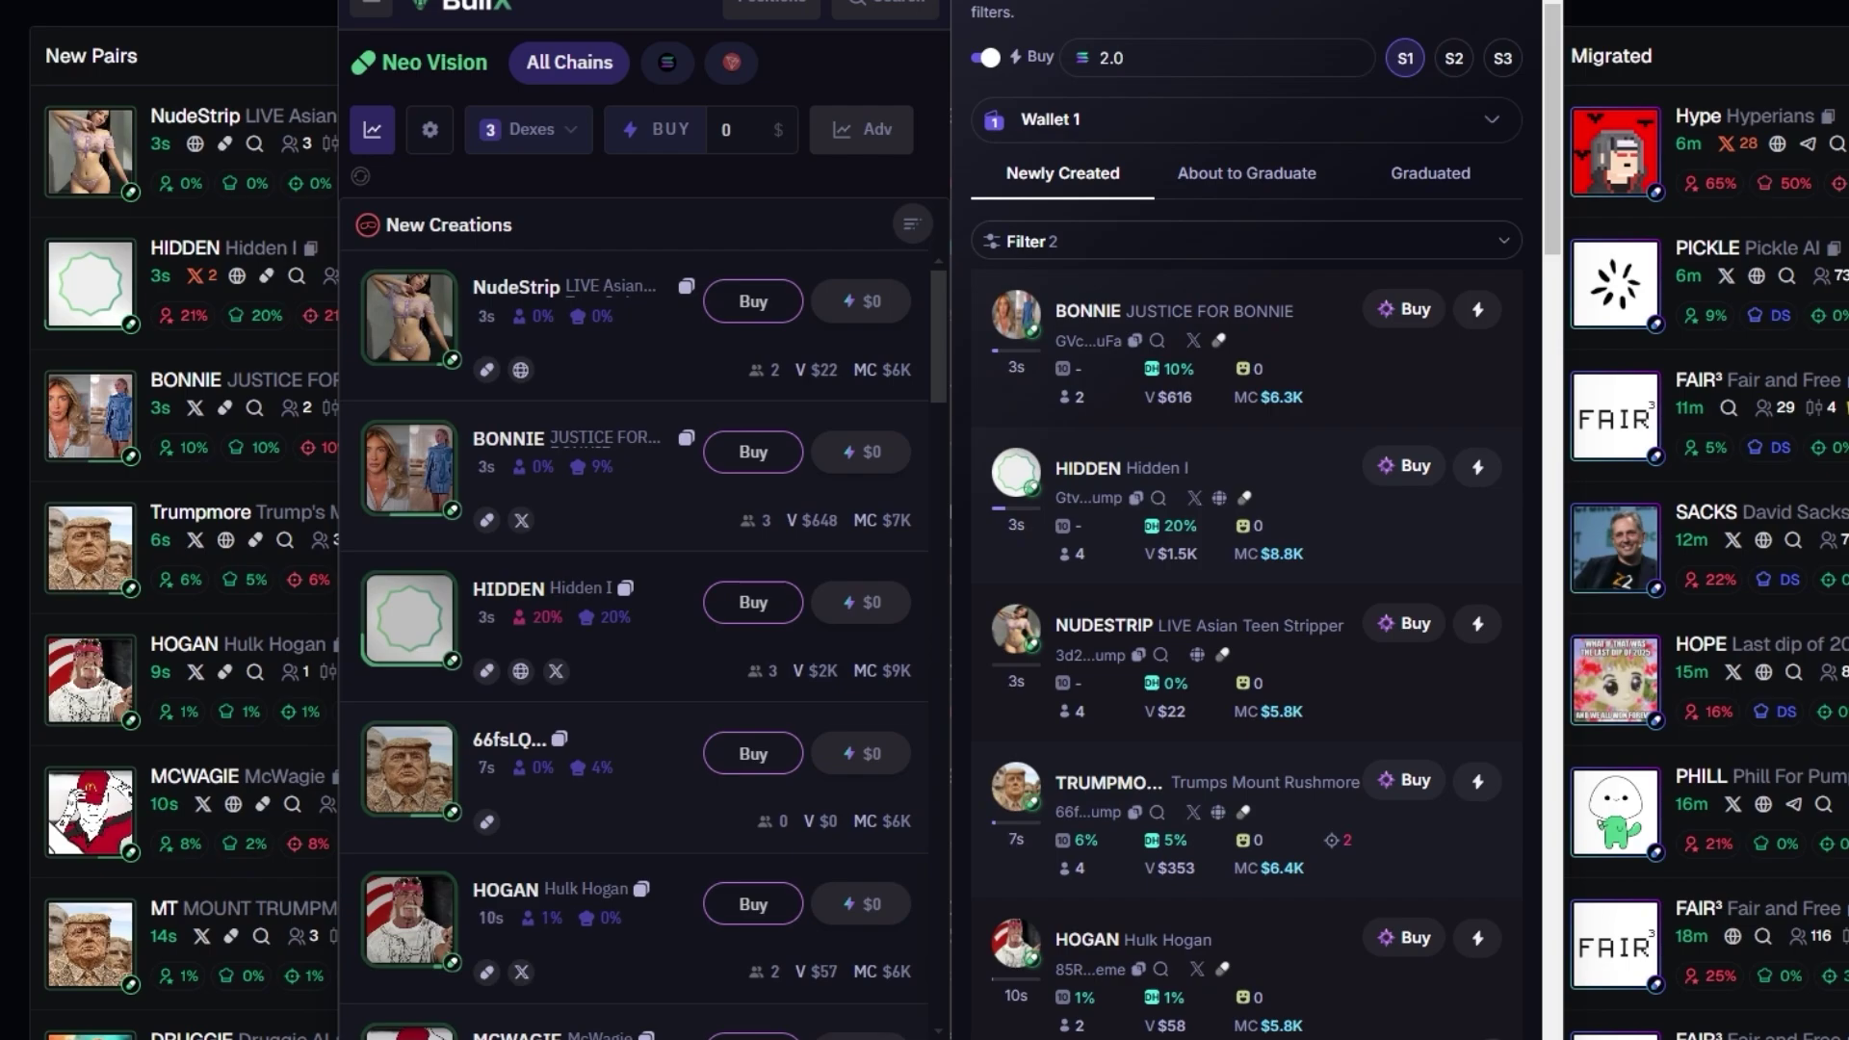
{"action": "left_click", "coordinate": [1259, 239]}
{"action": "scroll", "coordinate": [1216, 651], "scroll_direction": "down", "scroll_amount": 10}
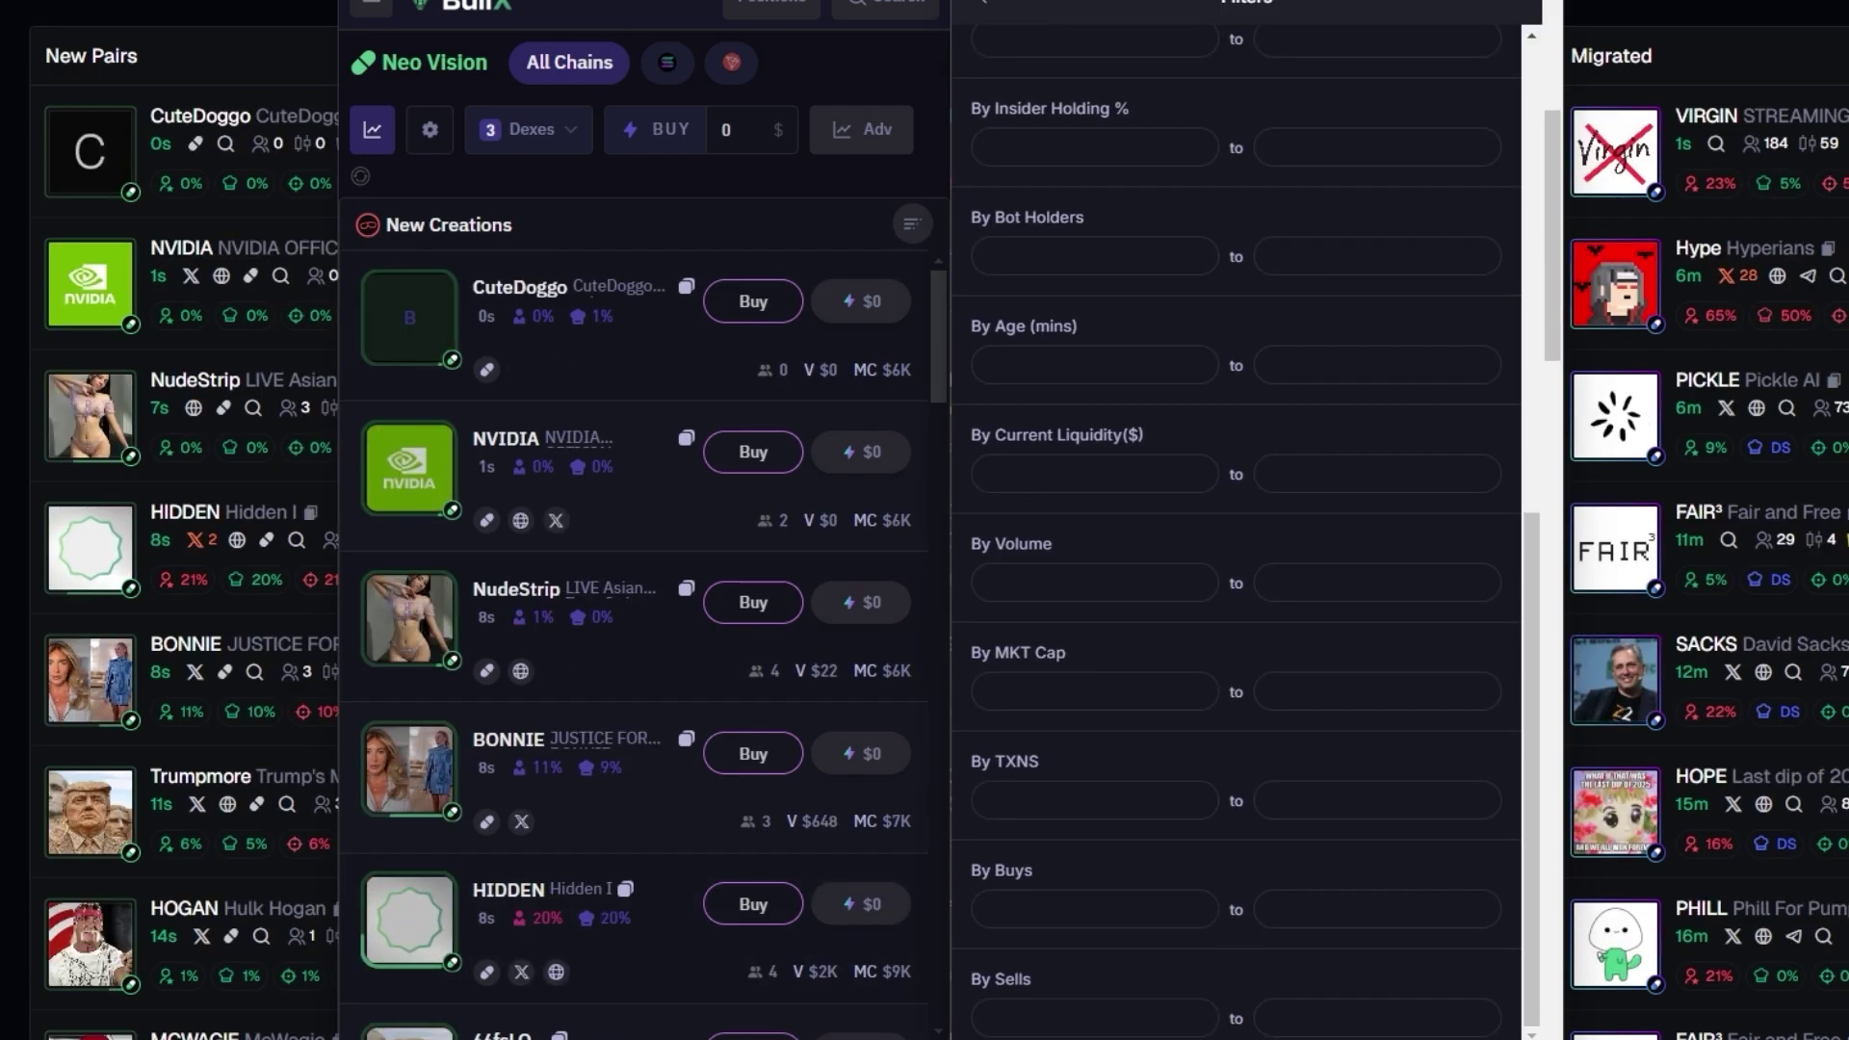
{"action": "left_click", "coordinate": [982, 3]}
{"action": "scroll", "coordinate": [1059, 193], "scroll_direction": "up", "scroll_amount": 3}
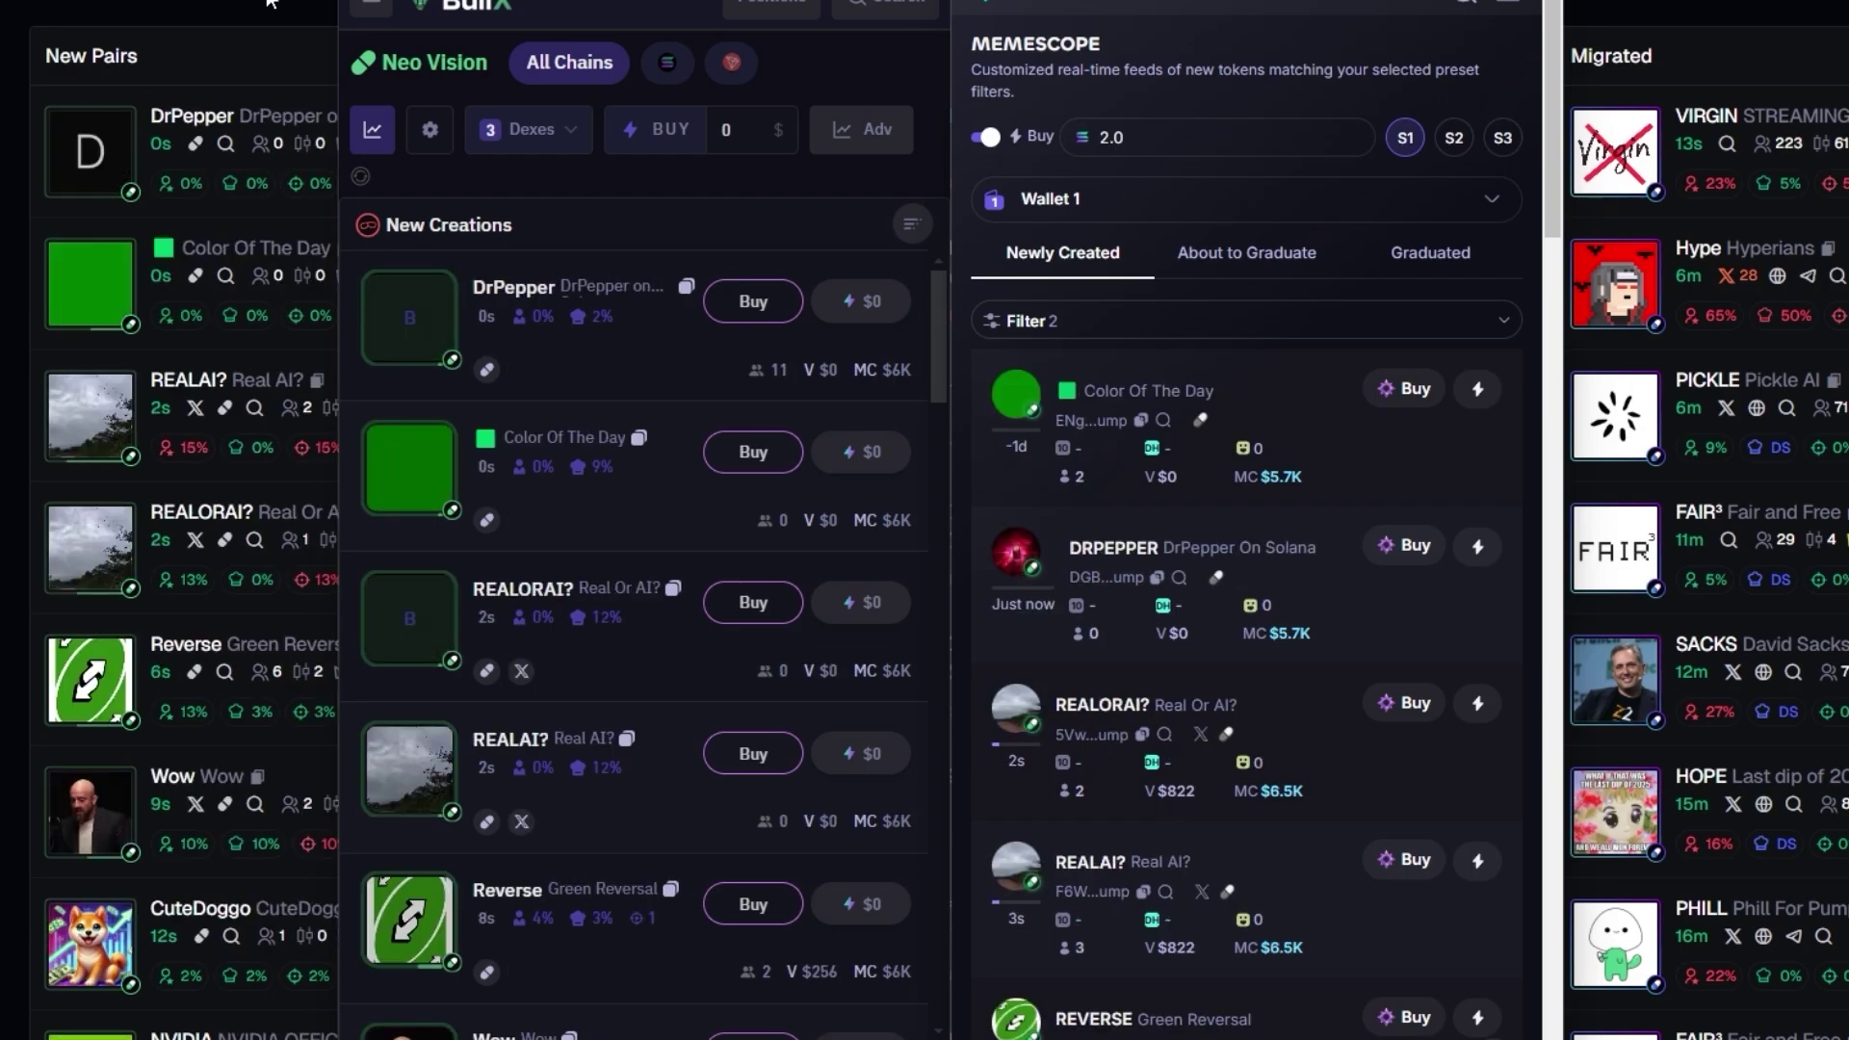